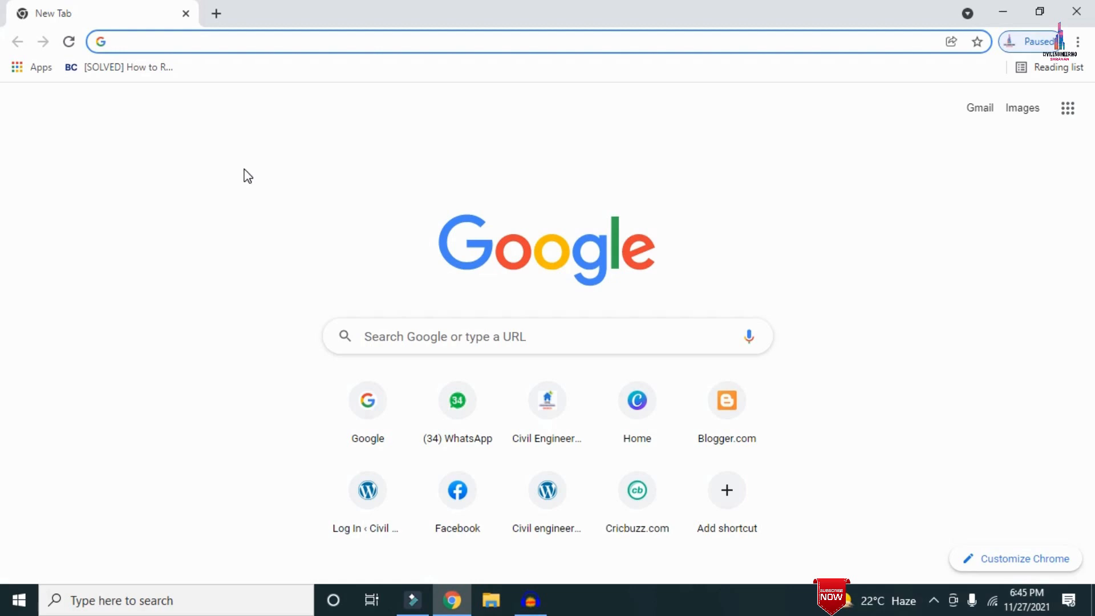
pyautogui.write('http://civilbasics123.com/')
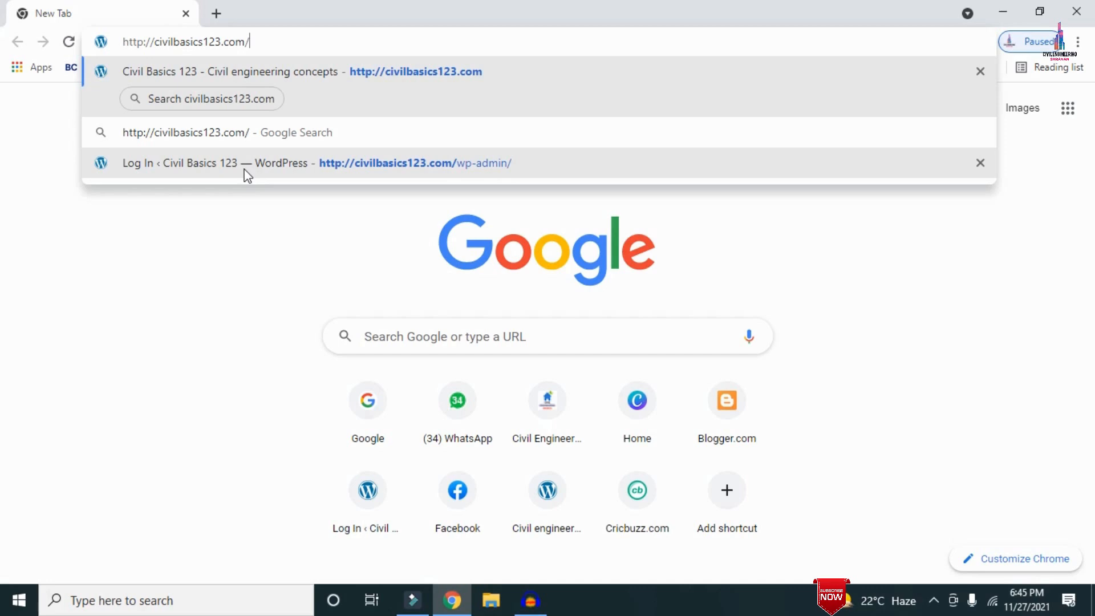
pyautogui.press('Return')
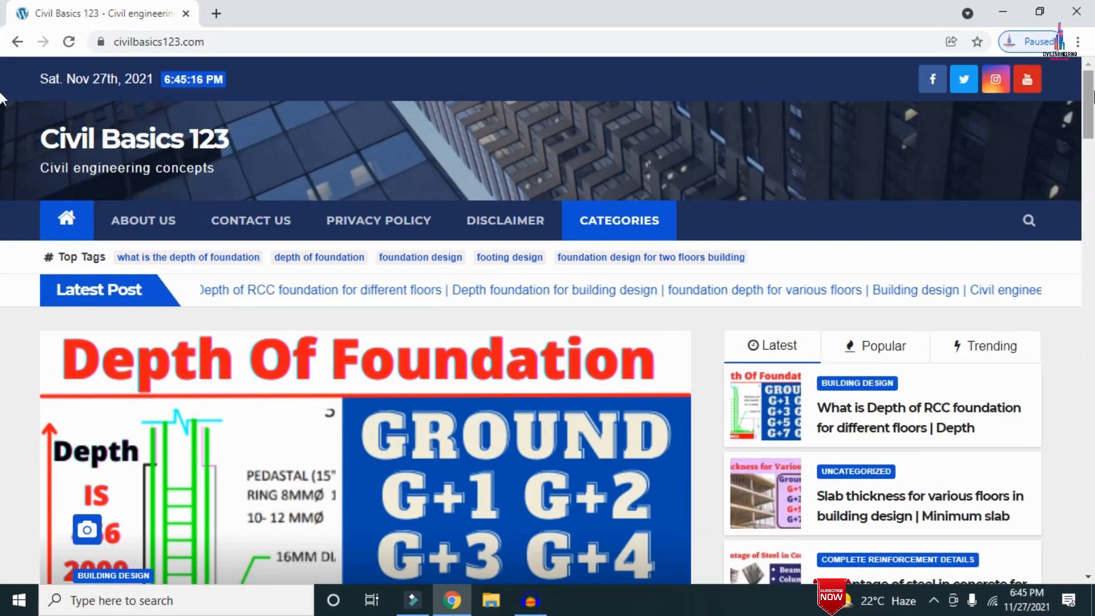
pyautogui.scroll(-4, 2, 114)
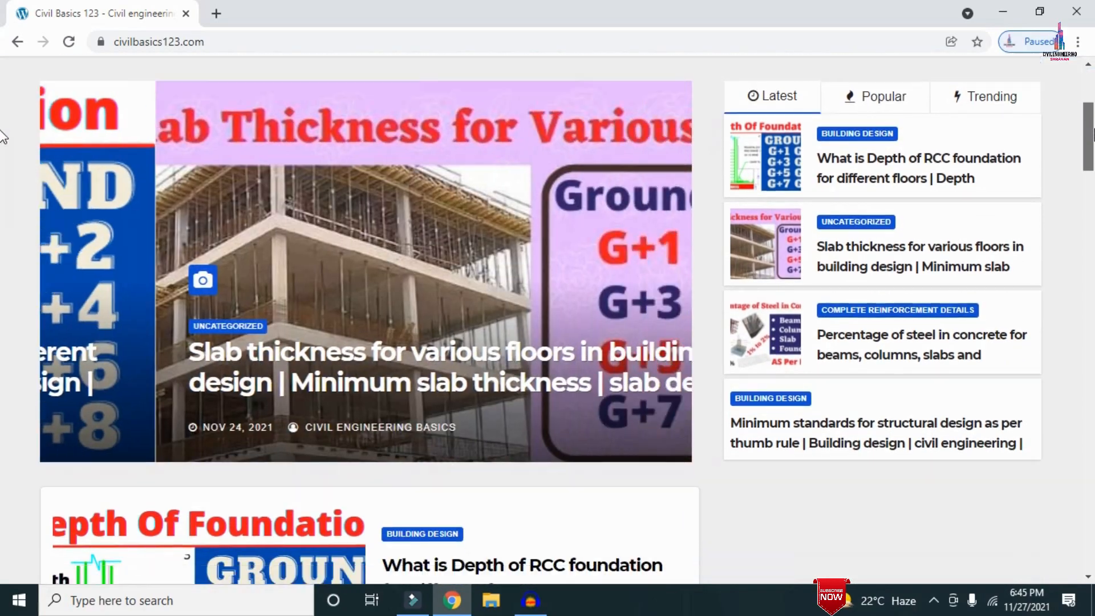
pyautogui.scroll(-6, 2, 136)
pyautogui.scroll(10, 2, 181)
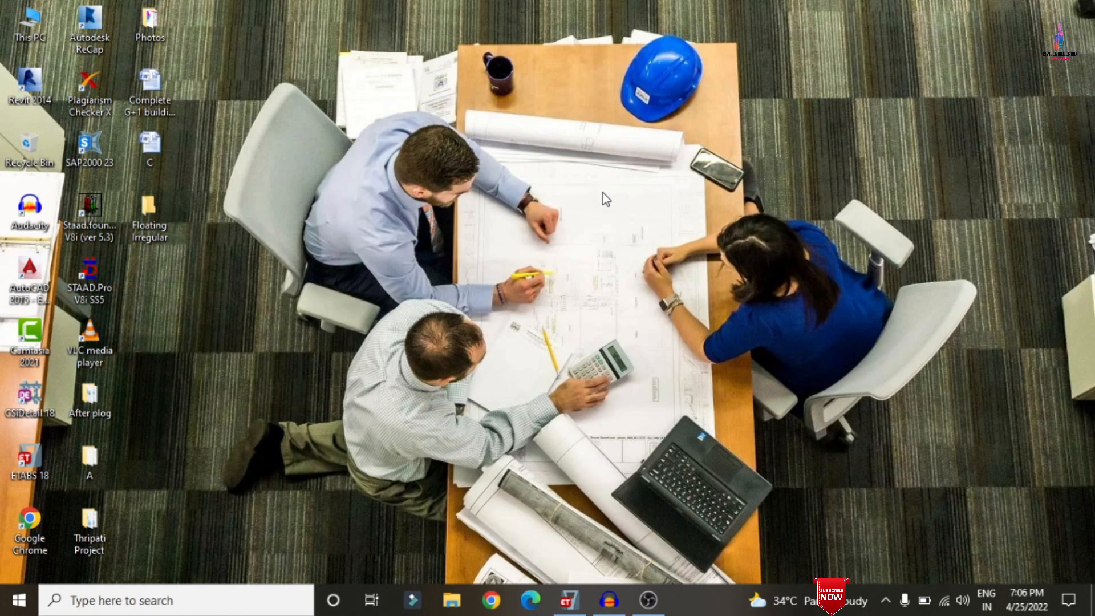
# Step: Switch to ETABS and display the ASD model's 3-D view with extruded frames and shells and without the horizon
pyautogui.click(563, 605)
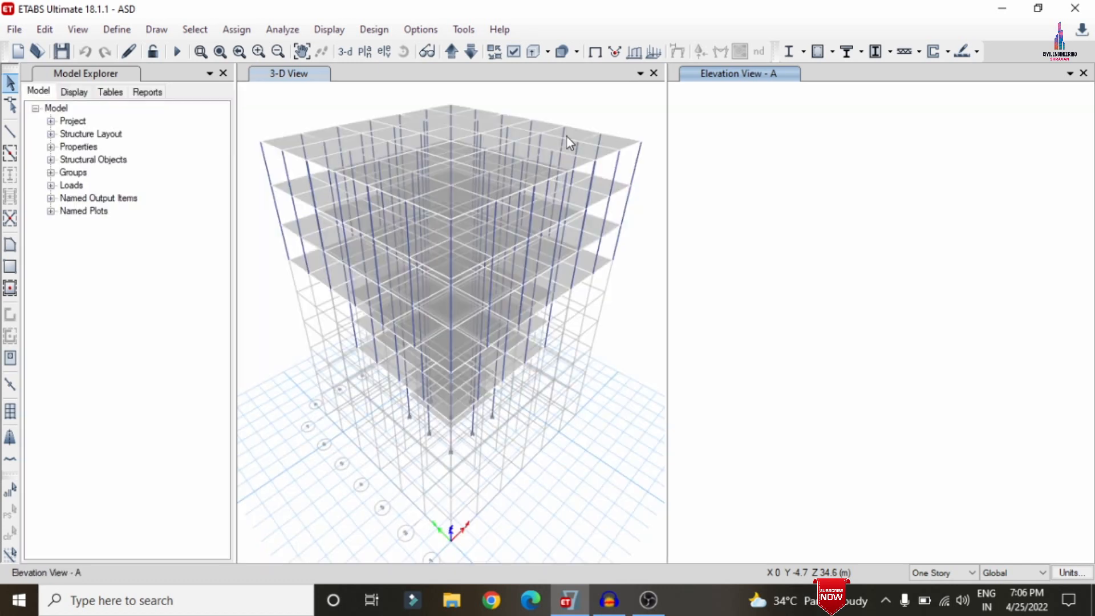
pyautogui.click(600, 111)
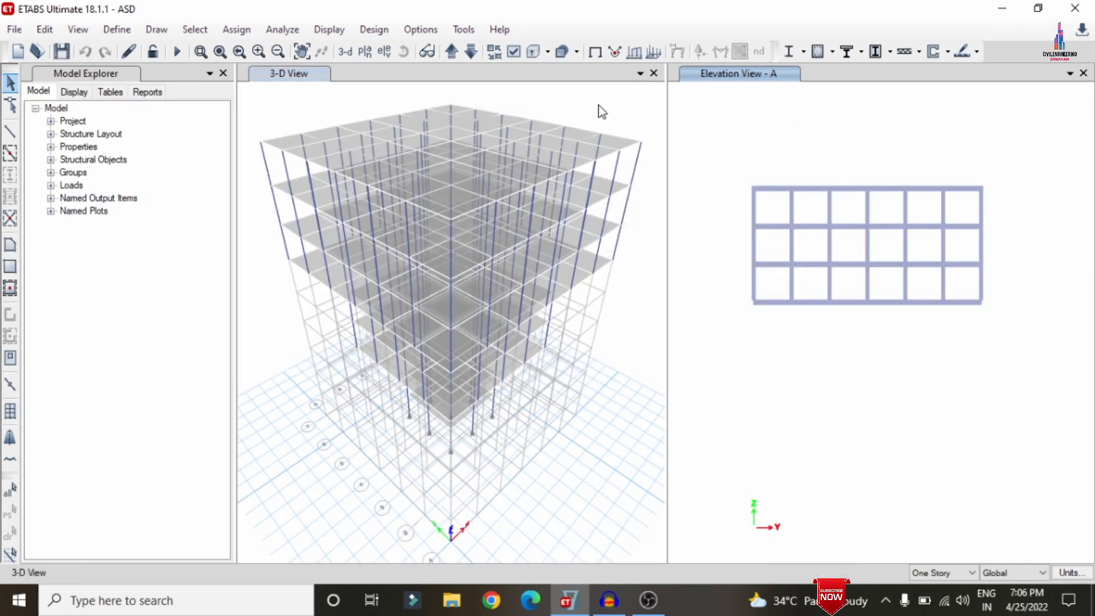
pyautogui.click(512, 52)
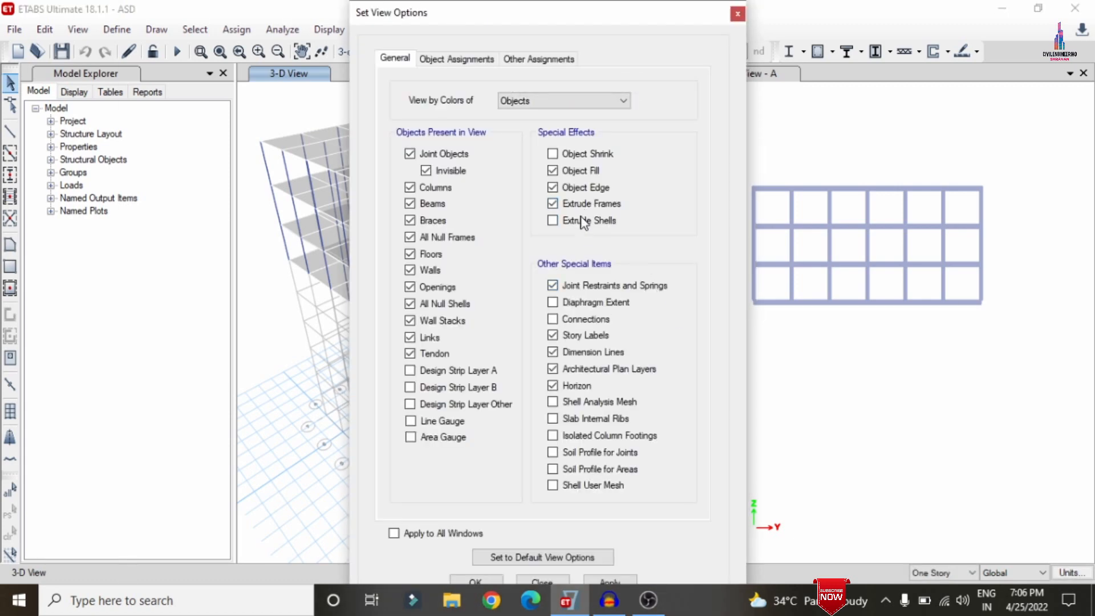
pyautogui.click(583, 223)
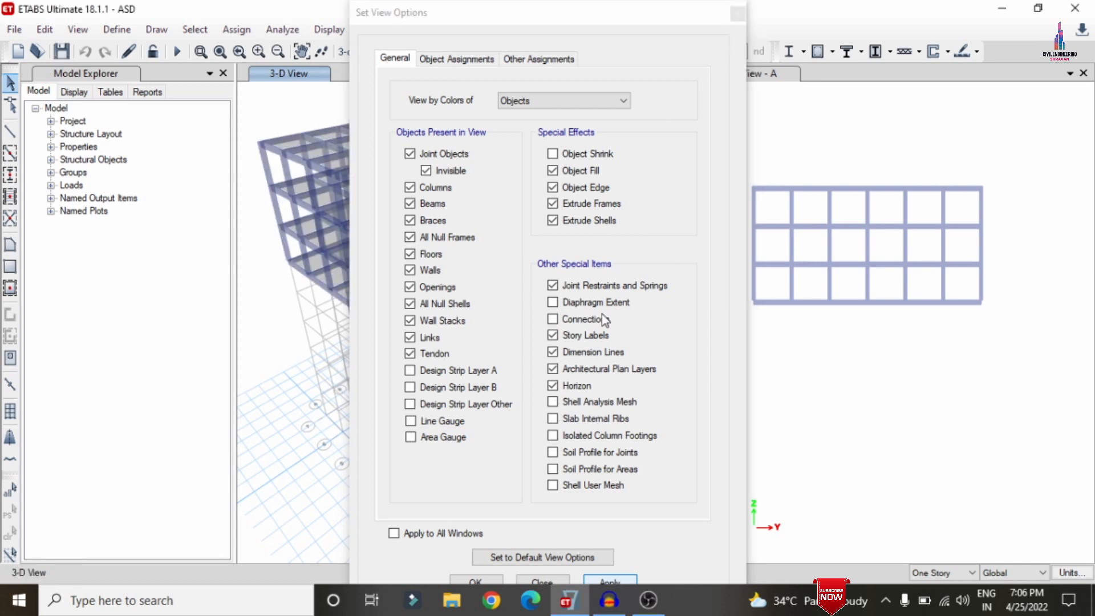
pyautogui.click(570, 387)
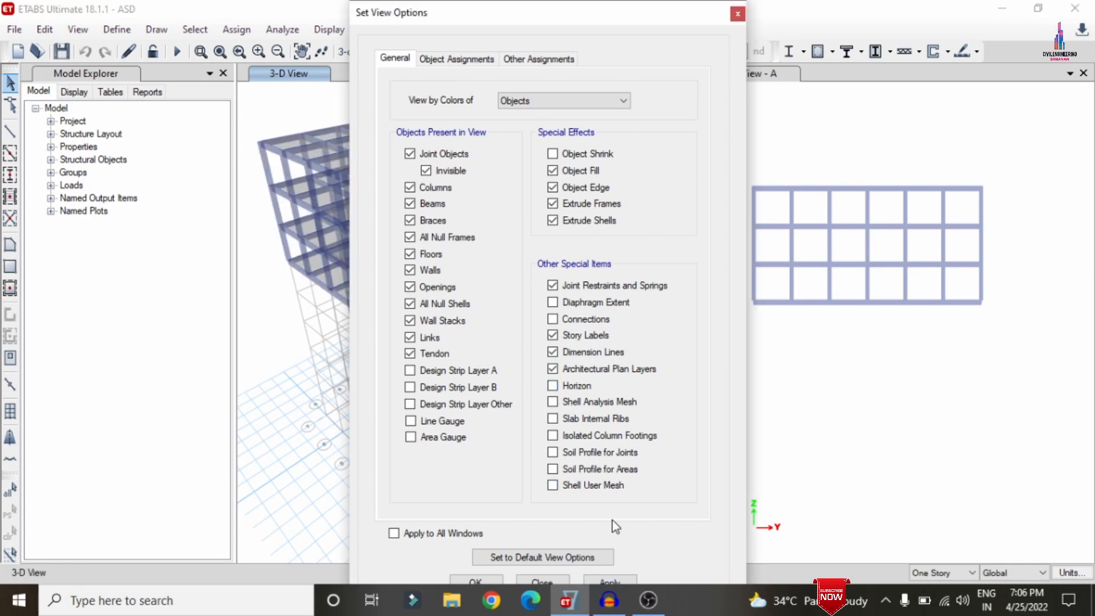
pyautogui.click(738, 16)
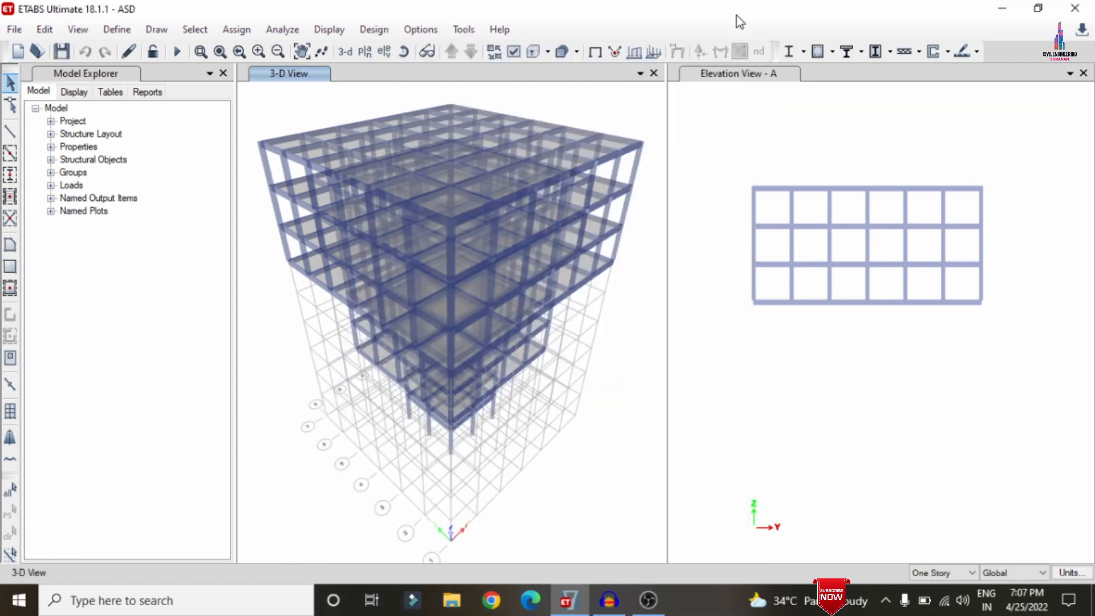
# Step: Hide the grid system in the 3-D view and rotate the building to examine it from below and from the side
pyautogui.rightClick(593, 117)
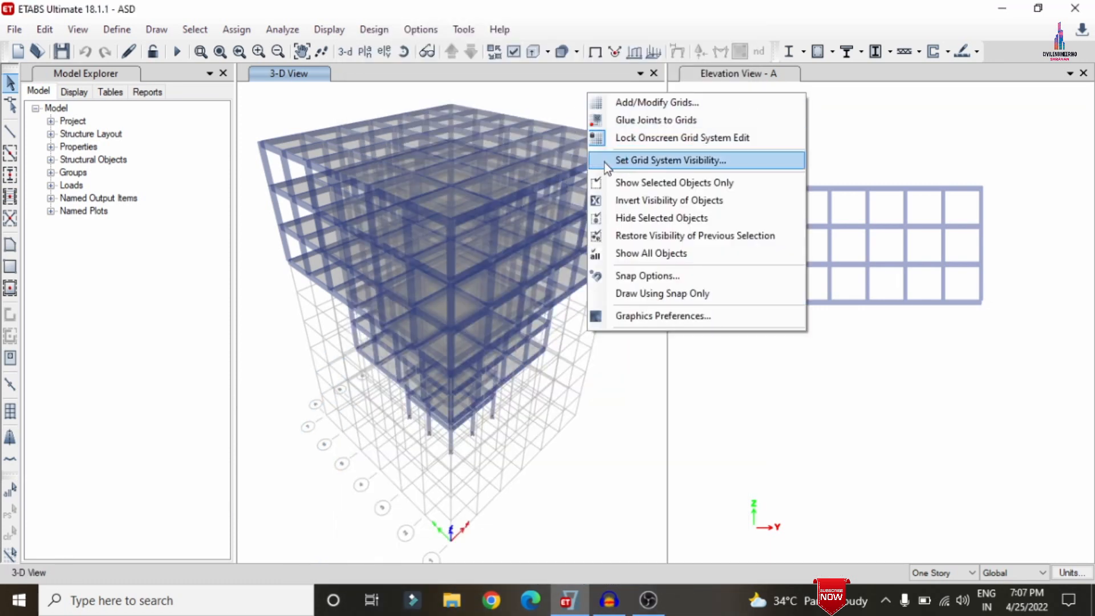
pyautogui.click(587, 163)
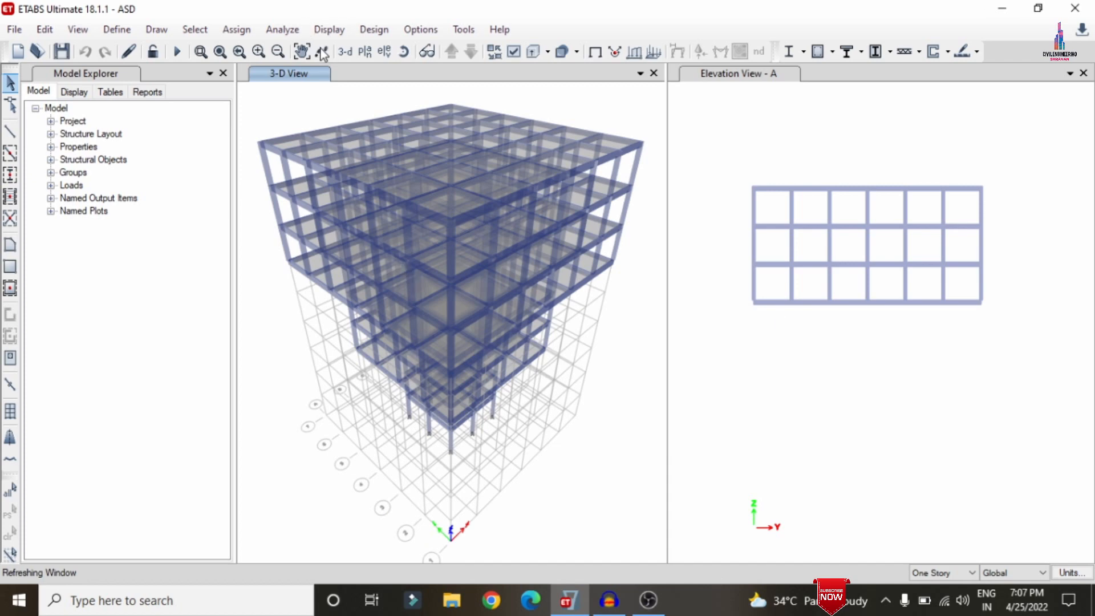
pyautogui.click(408, 57)
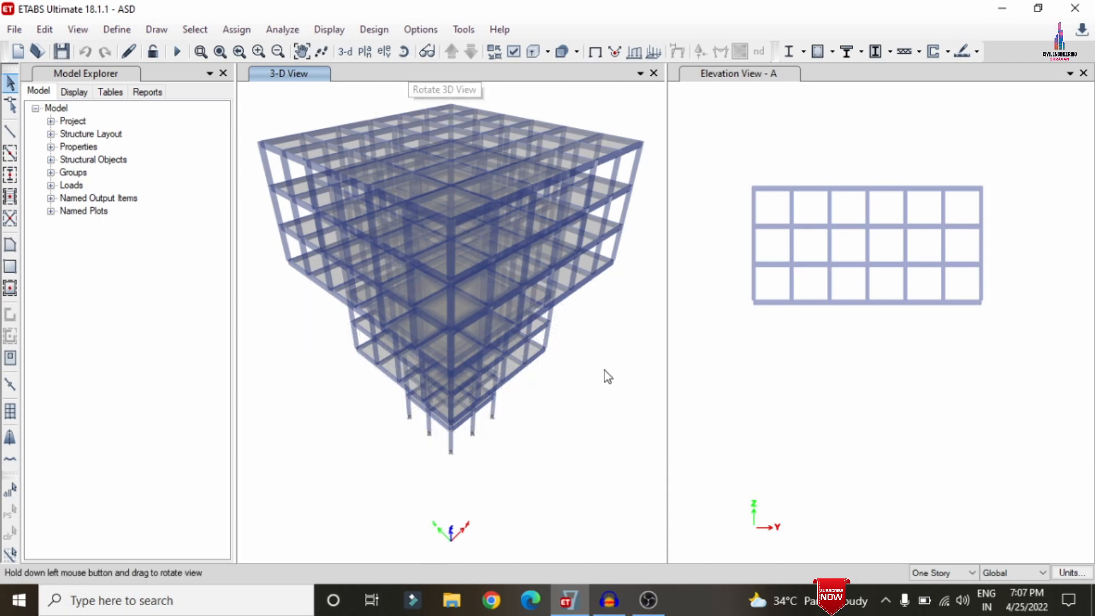
pyautogui.moveTo(606, 376); pyautogui.dragTo(620, 88)
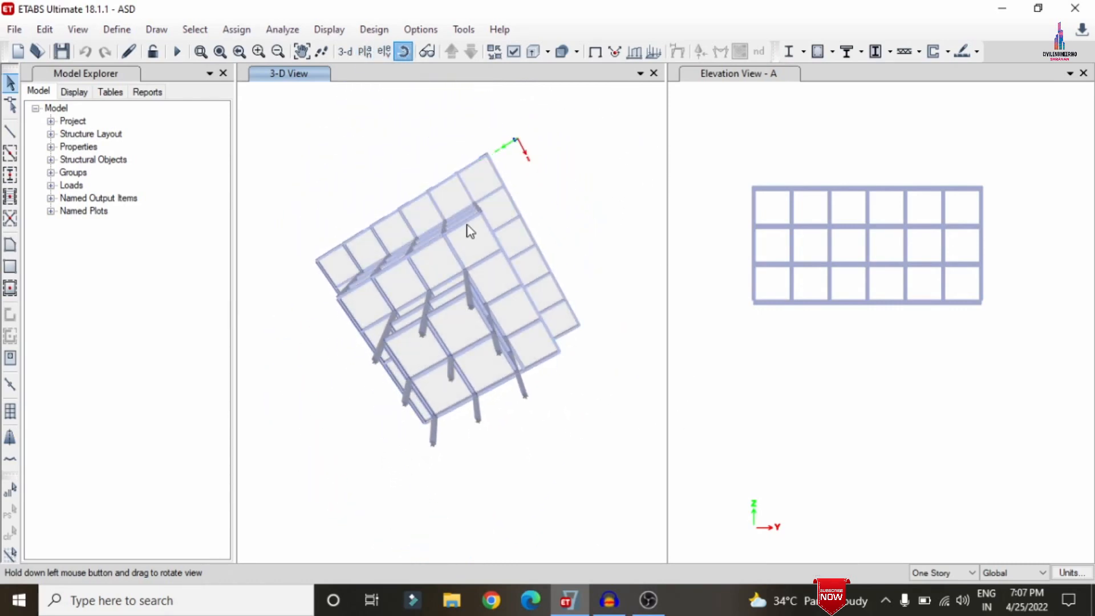
pyautogui.moveTo(573, 405); pyautogui.dragTo(419, 409)
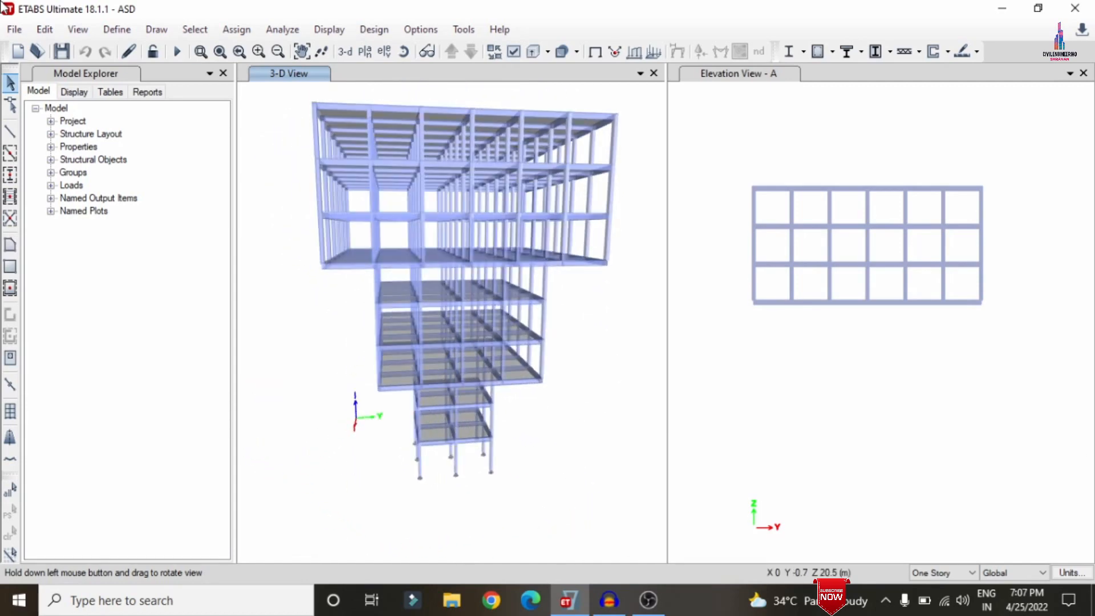
# Step: Start a new model without saving ASD, using built-in settings with Metric SI units, Indian steel sections, IS 800:2007 and IS 456:2000
pyautogui.click(12, 30)
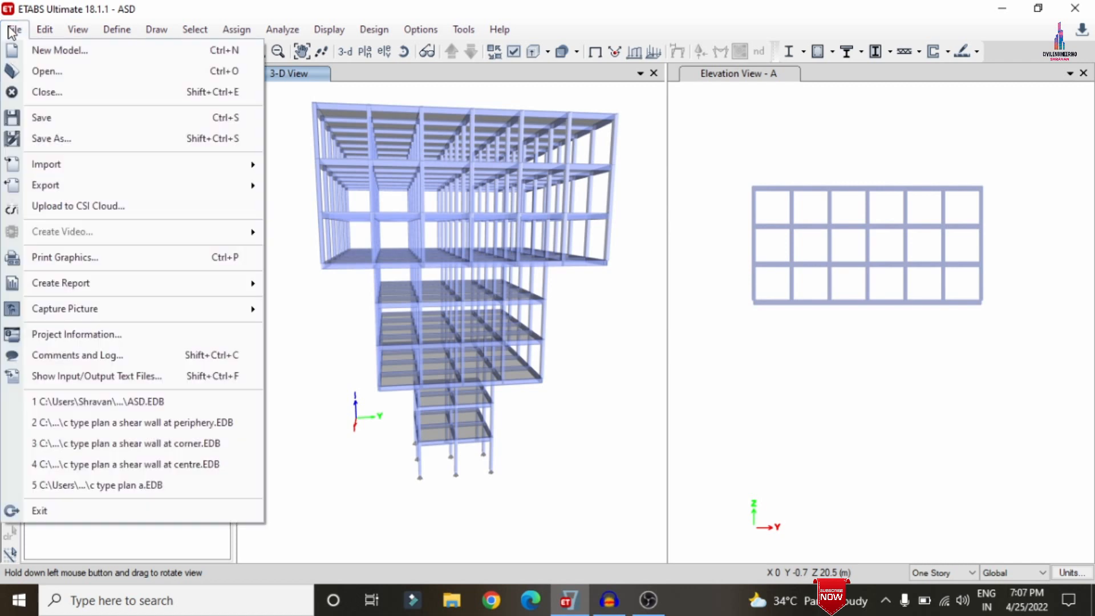
pyautogui.click(61, 51)
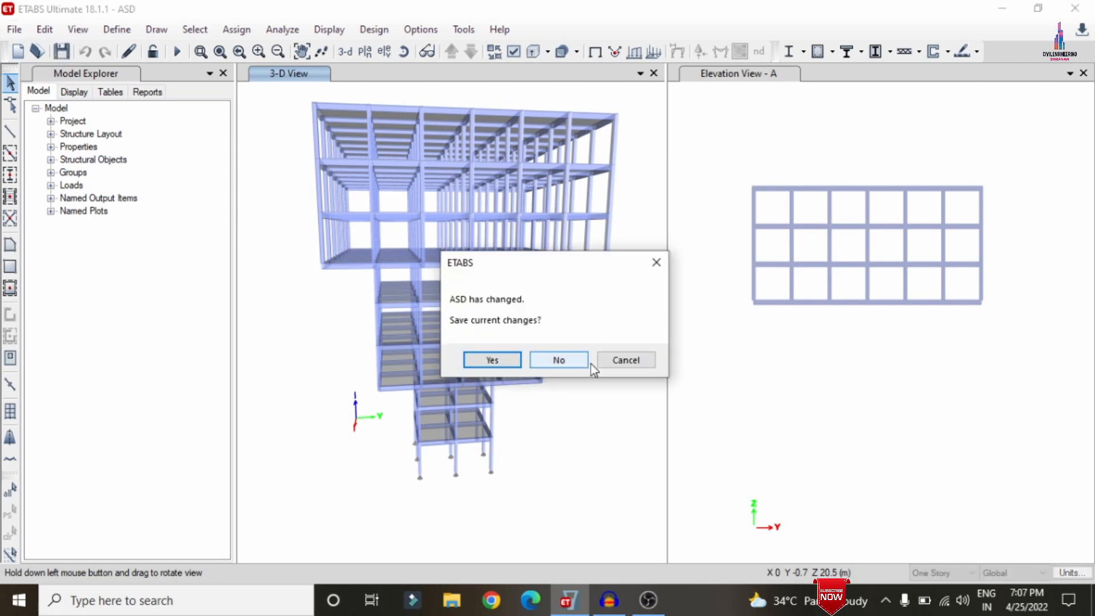
pyautogui.click(588, 363)
pyautogui.click(455, 262)
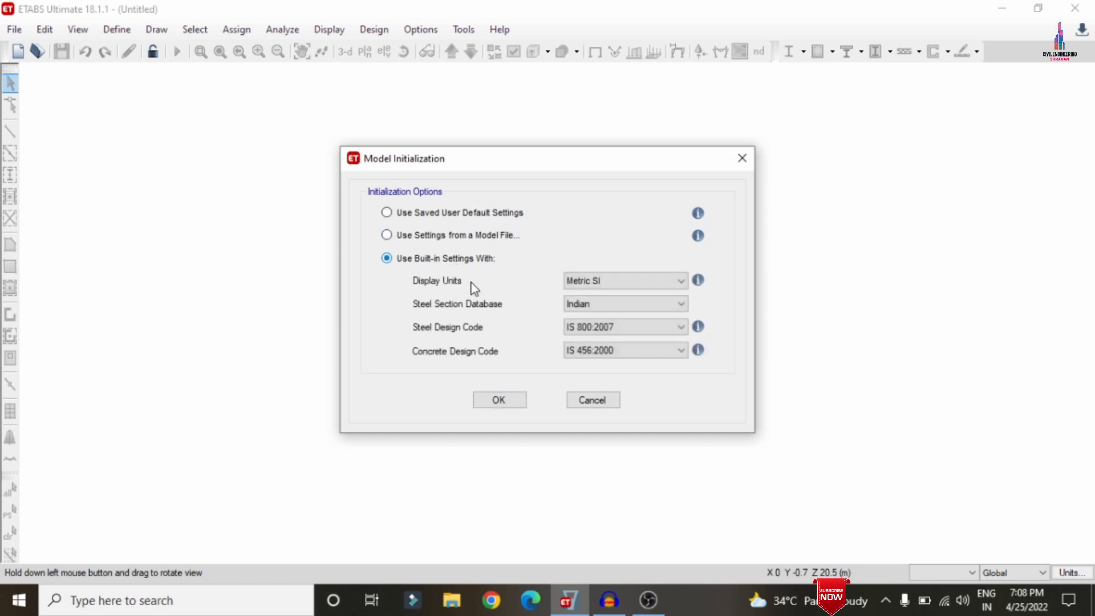
pyautogui.click(506, 400)
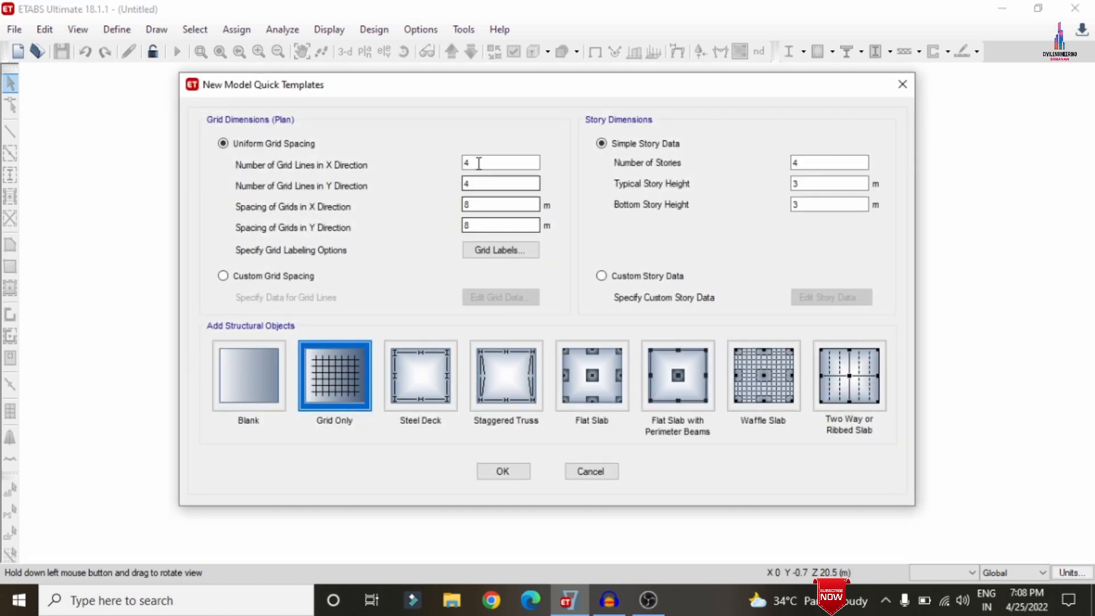
# Step: Create a grid-only model with 7 grid lines in X and Y, 3 m spacing in both directions and 9 stories
pyautogui.click(478, 163)
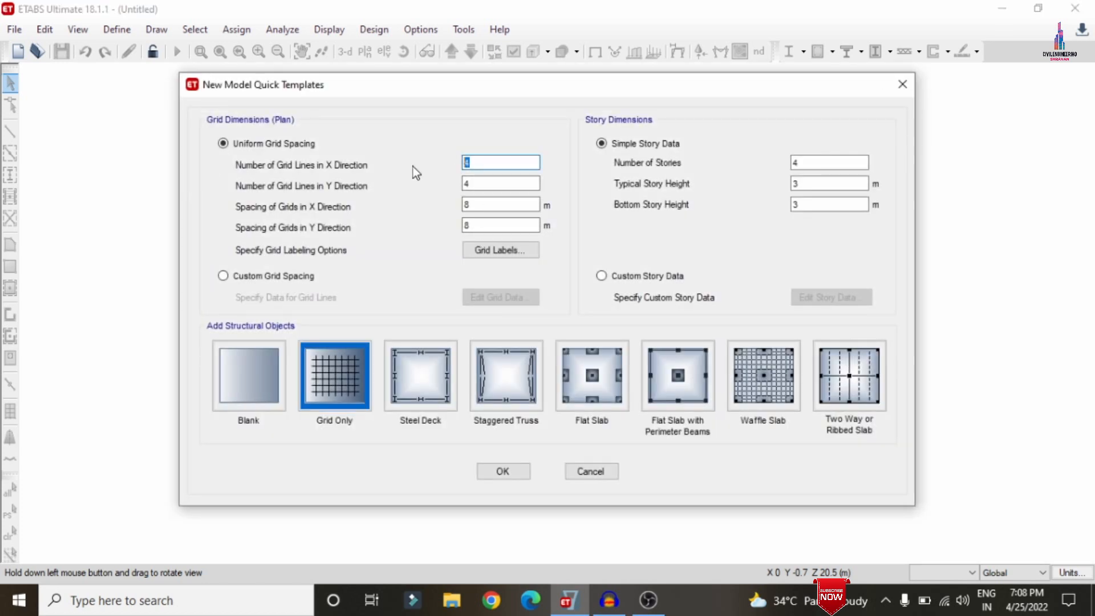
pyautogui.write('7')
pyautogui.press('Tab')
pyautogui.write('7')
pyautogui.press('Tab')
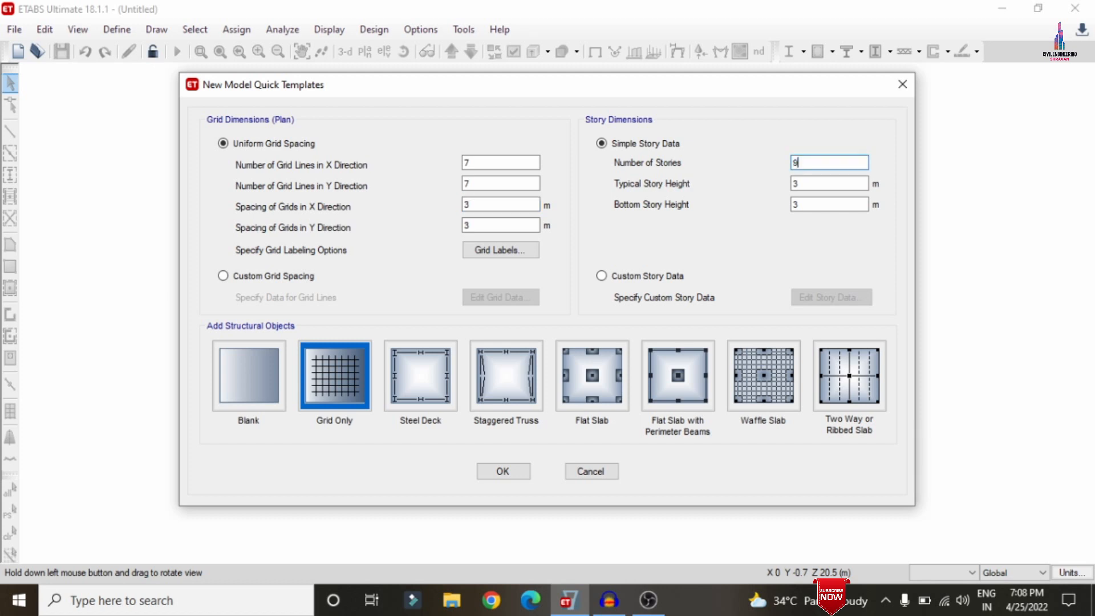
pyautogui.click(523, 477)
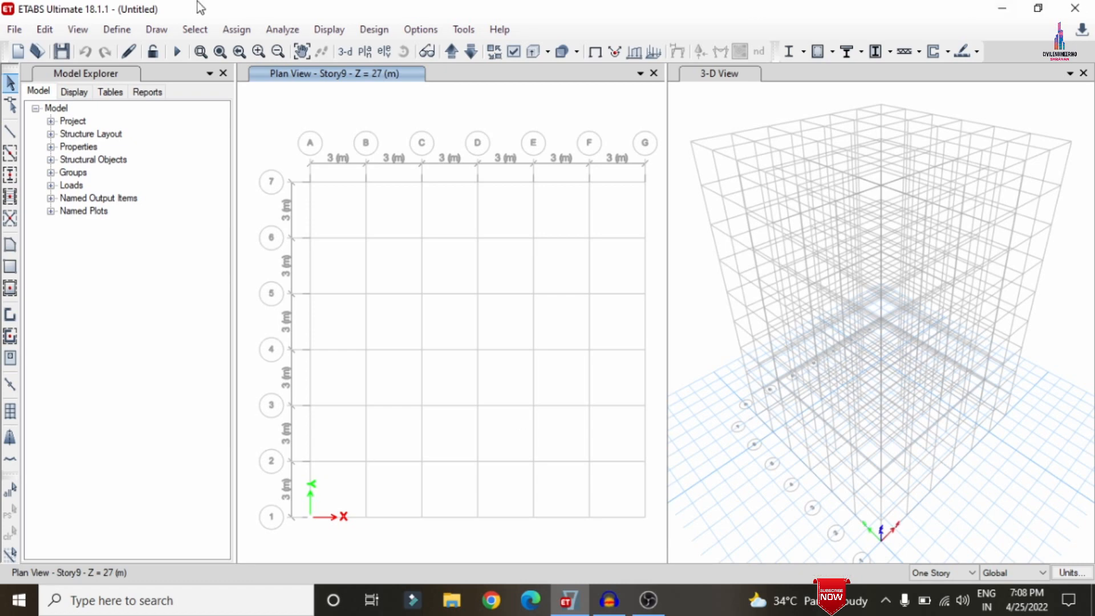
# Step: Add a new concrete material with region India, Indian standard and grade M30
pyautogui.click(118, 31)
pyautogui.click(134, 50)
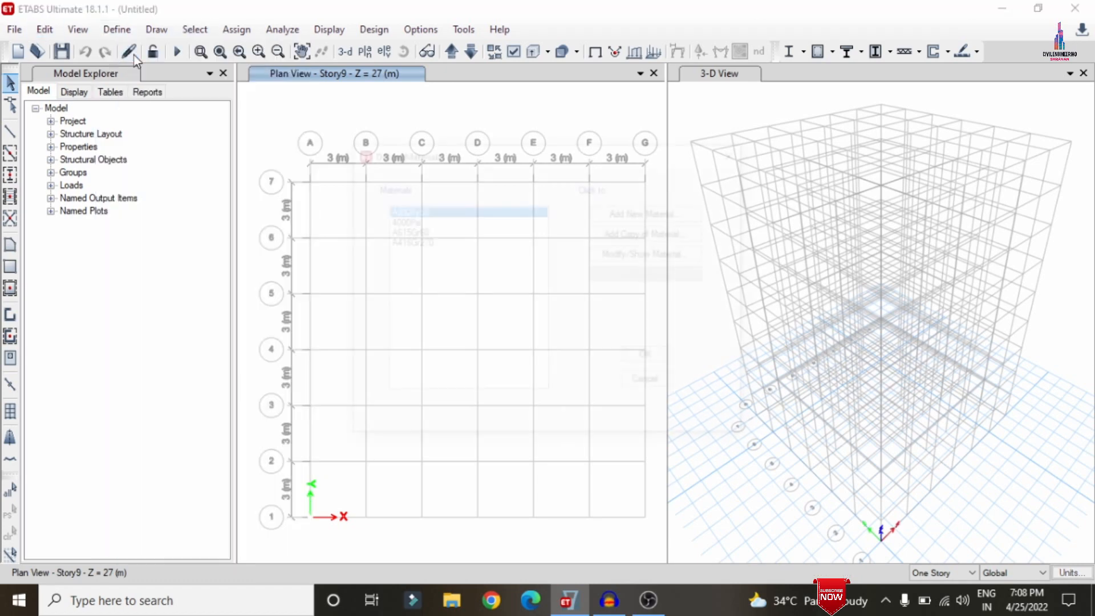
pyautogui.click(660, 212)
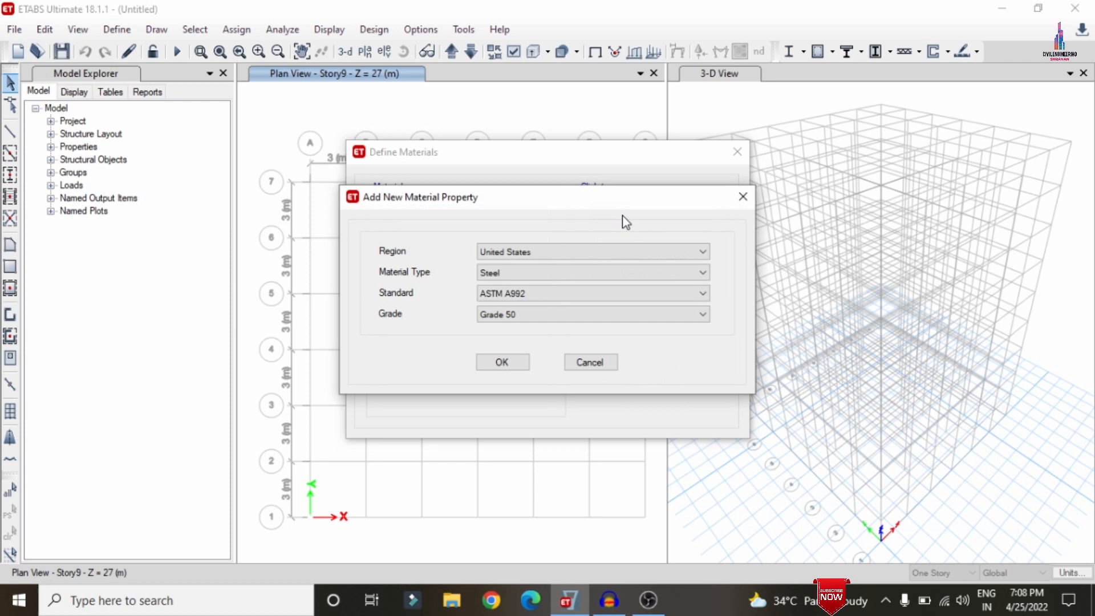
pyautogui.click(552, 253)
pyautogui.click(524, 288)
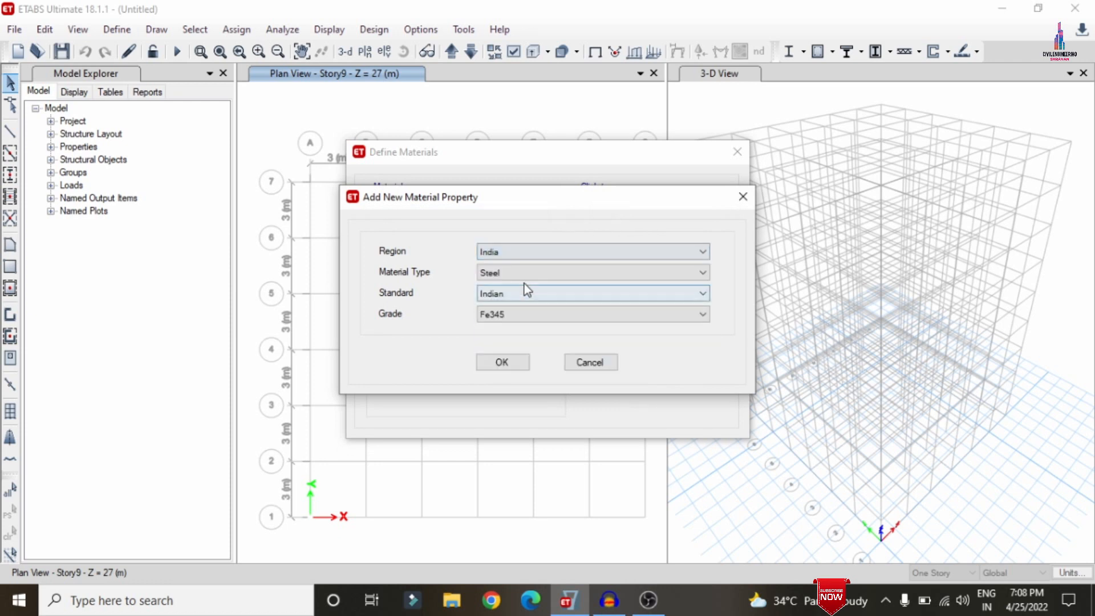
pyautogui.click(526, 275)
pyautogui.click(512, 298)
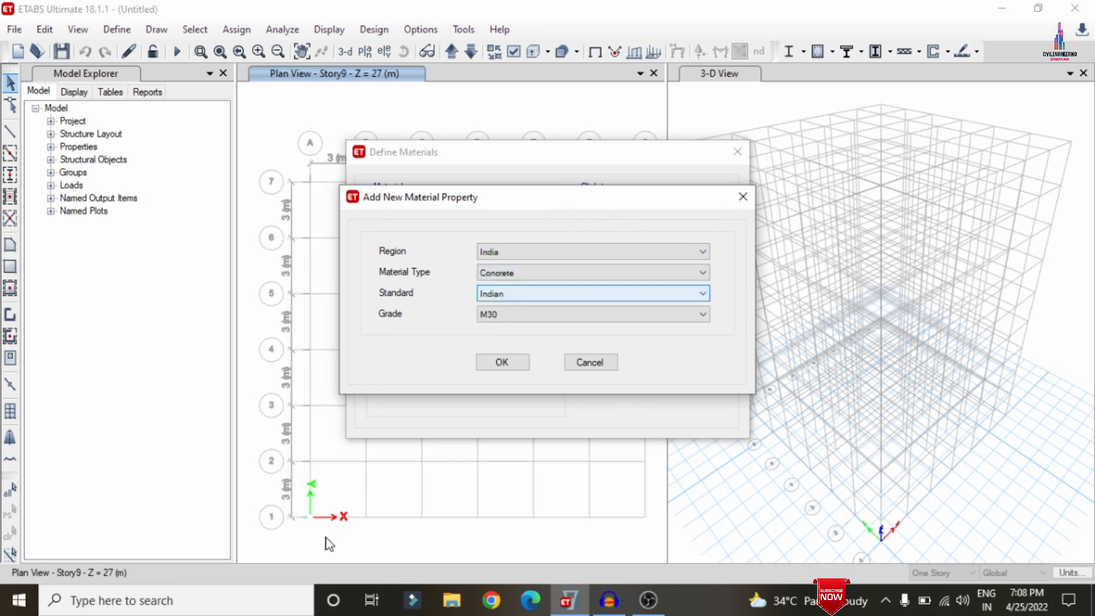
pyautogui.click(501, 363)
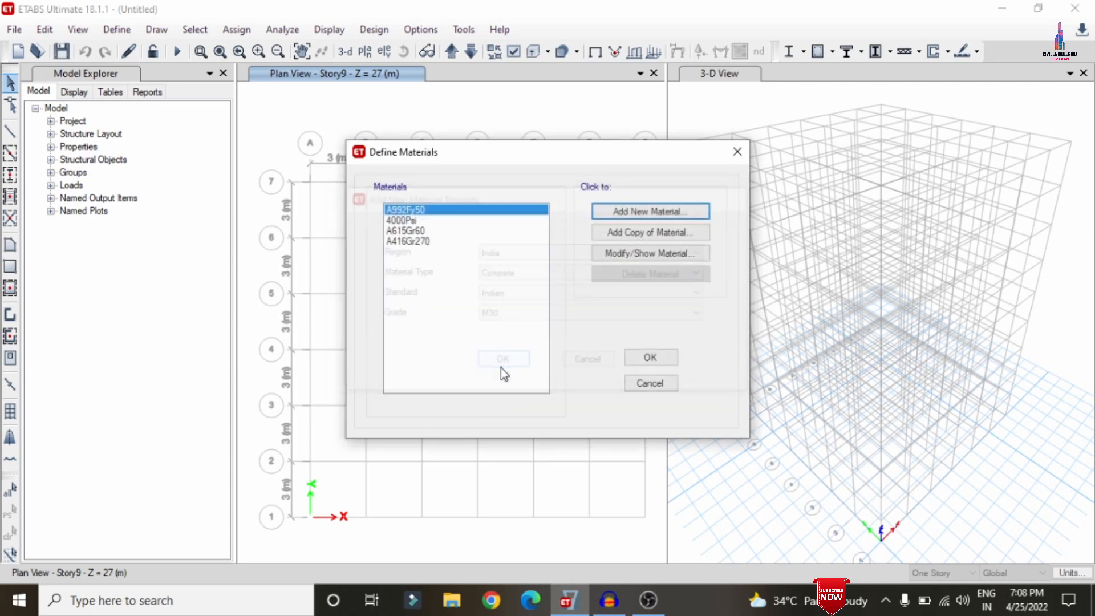
pyautogui.click(496, 506)
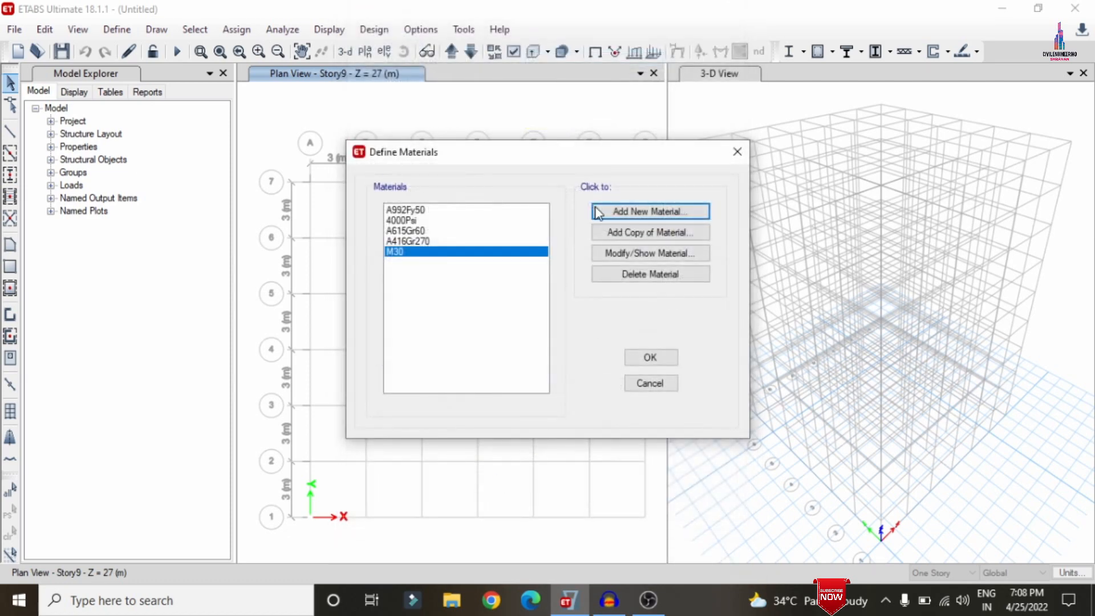
# Step: Add an Indian rebar material of HYSD Grade 500 and accept the material definitions
pyautogui.click(607, 213)
pyautogui.click(525, 271)
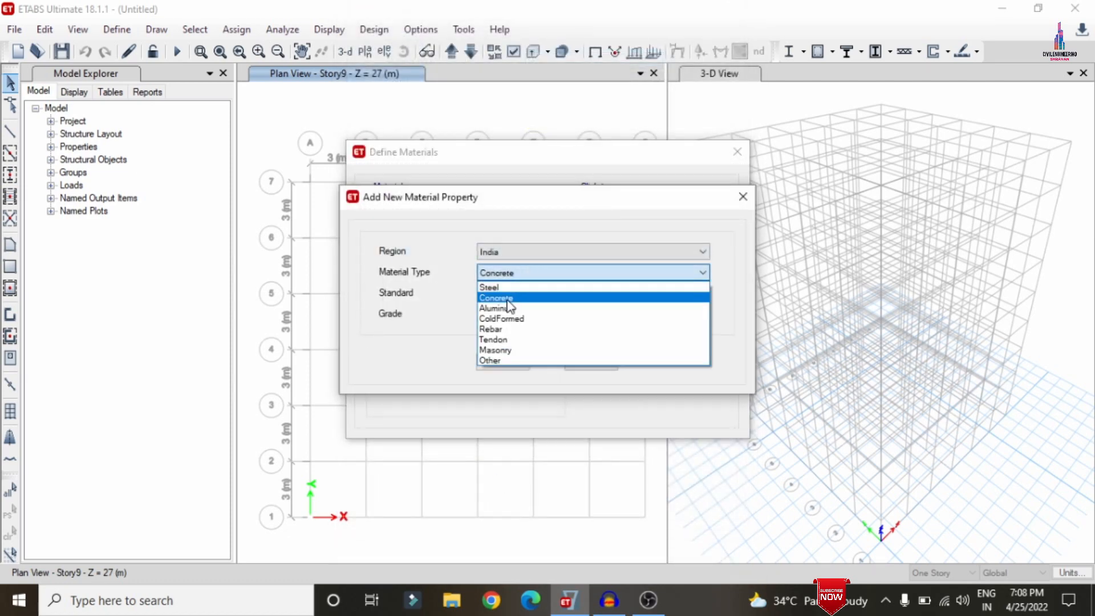
pyautogui.click(548, 317)
pyautogui.click(542, 320)
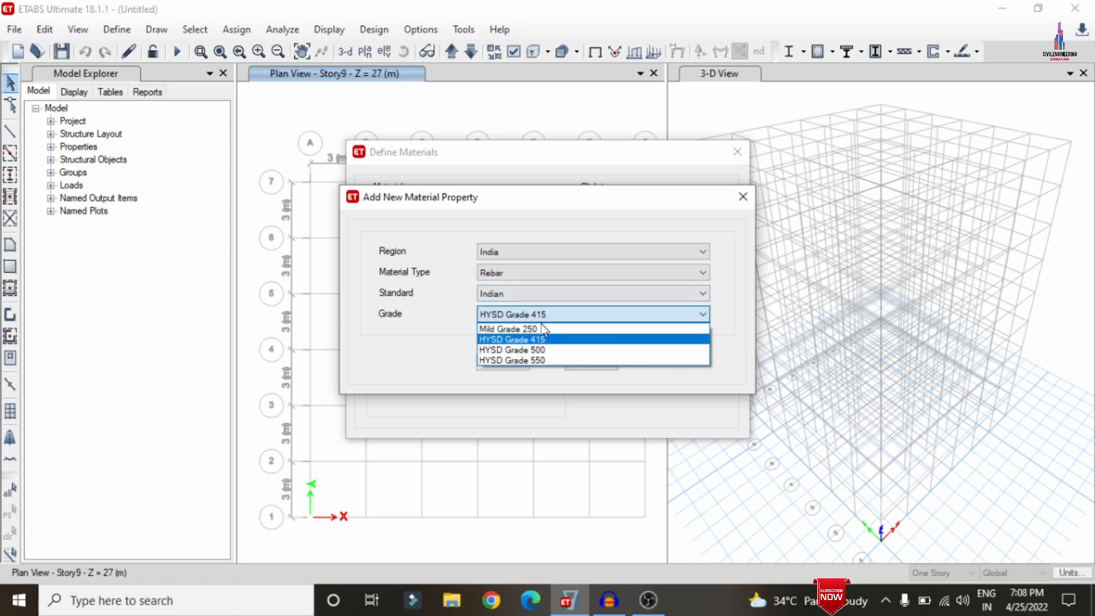
pyautogui.click(516, 344)
pyautogui.click(502, 364)
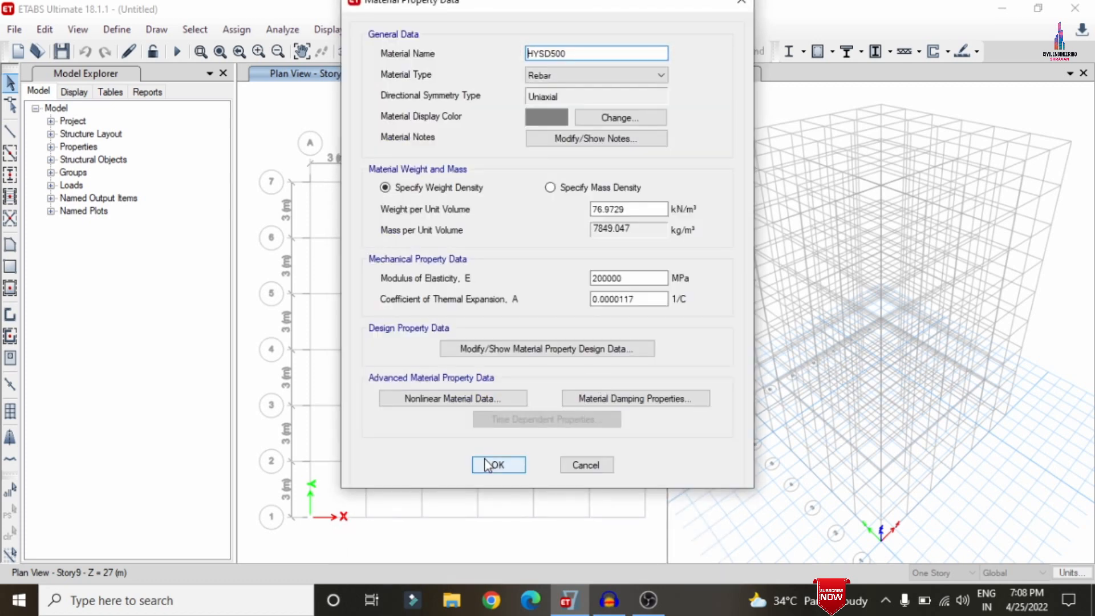
pyautogui.click(490, 463)
pyautogui.click(632, 358)
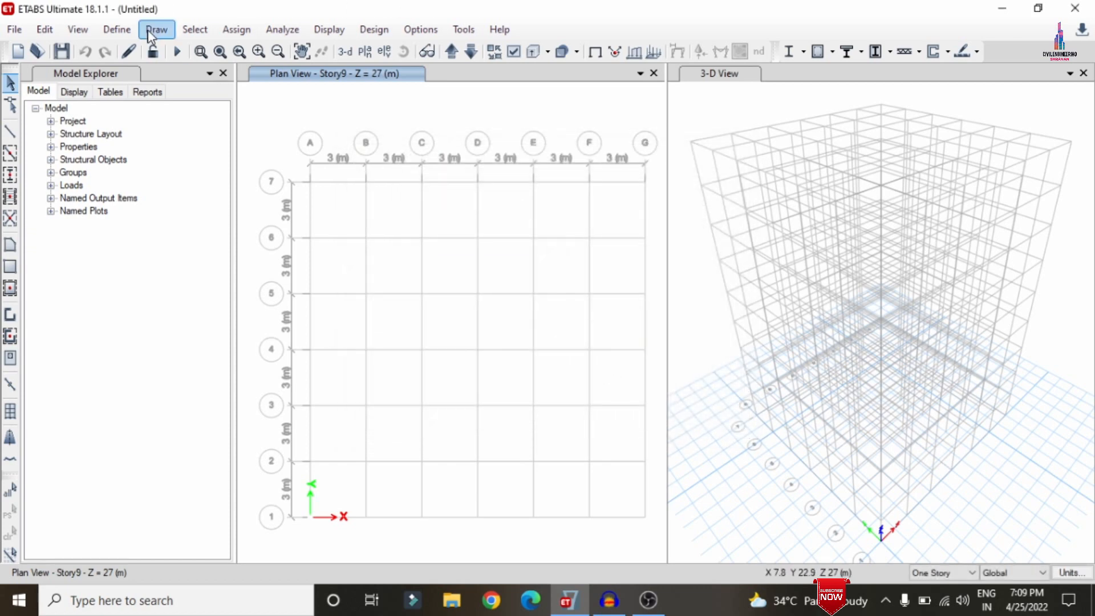
# Step: Delete all removable default frame sections from the frame properties list, including the automatic lists and the W8 to W36 steel sections
pyautogui.click(134, 36)
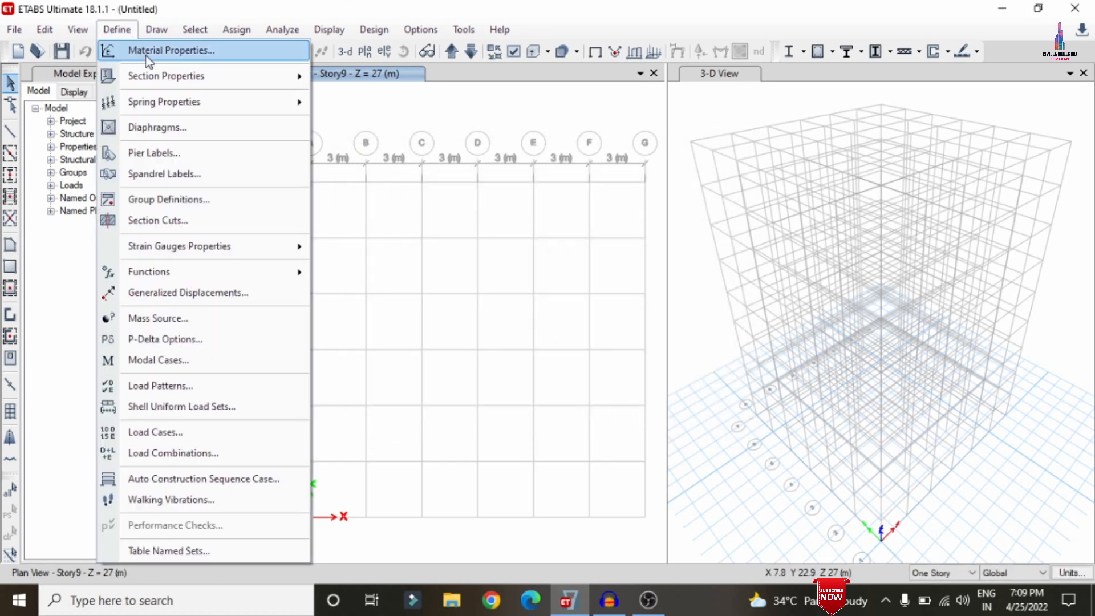
pyautogui.moveTo(155, 80)
pyautogui.click(399, 81)
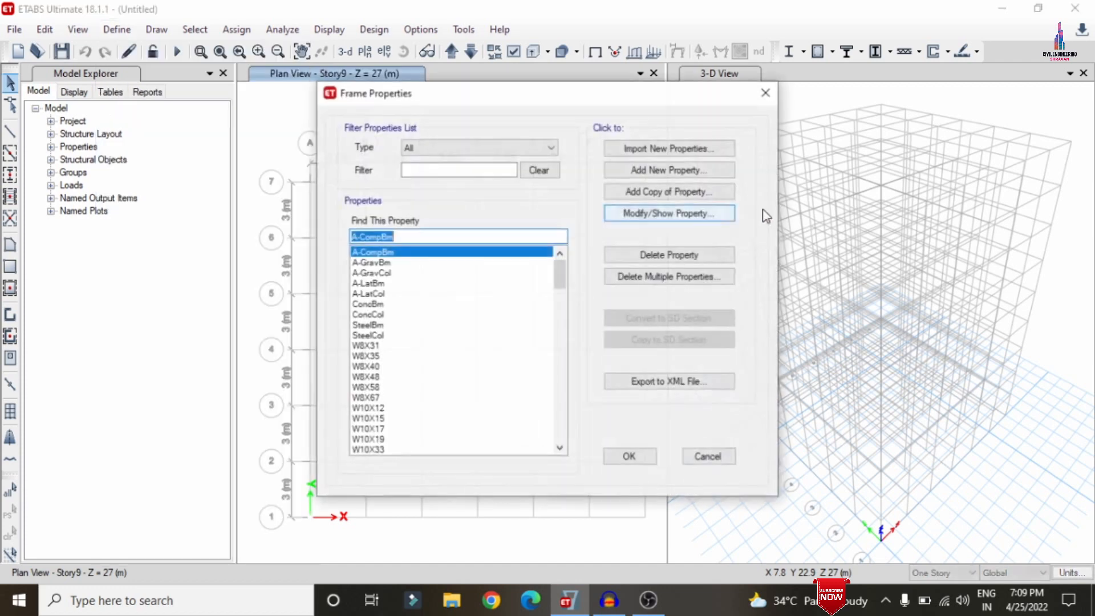
pyautogui.click(648, 278)
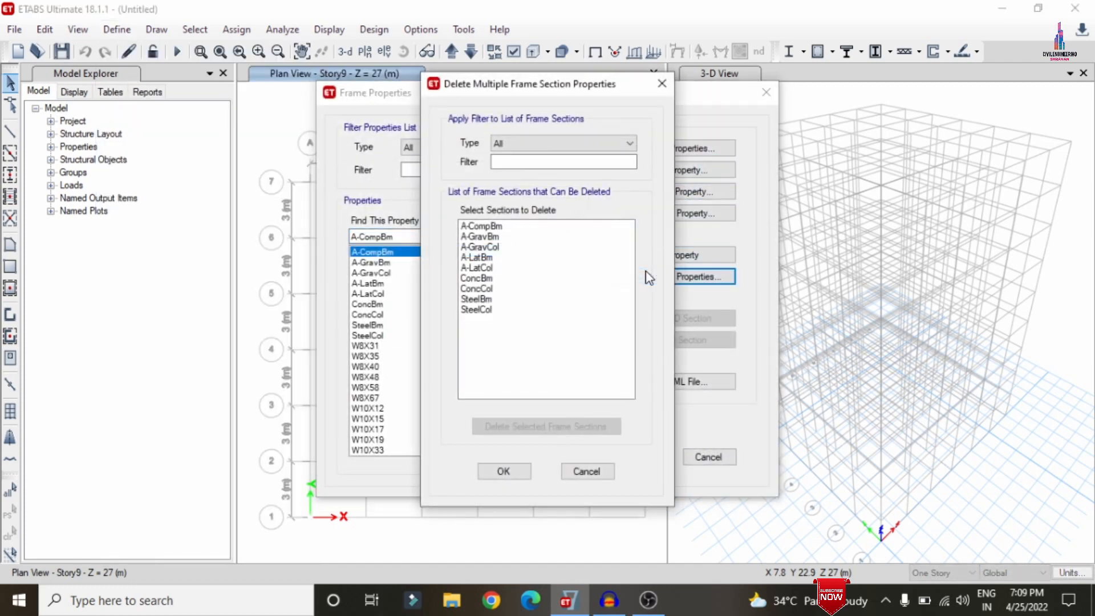
pyautogui.moveTo(487, 230); pyautogui.dragTo(516, 349)
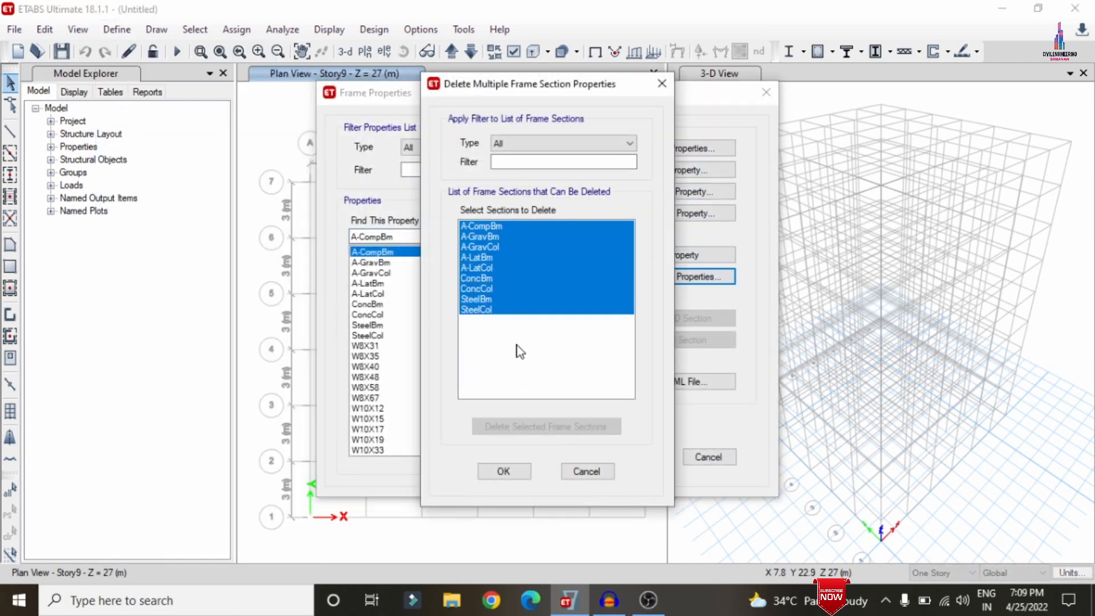
pyautogui.click(528, 430)
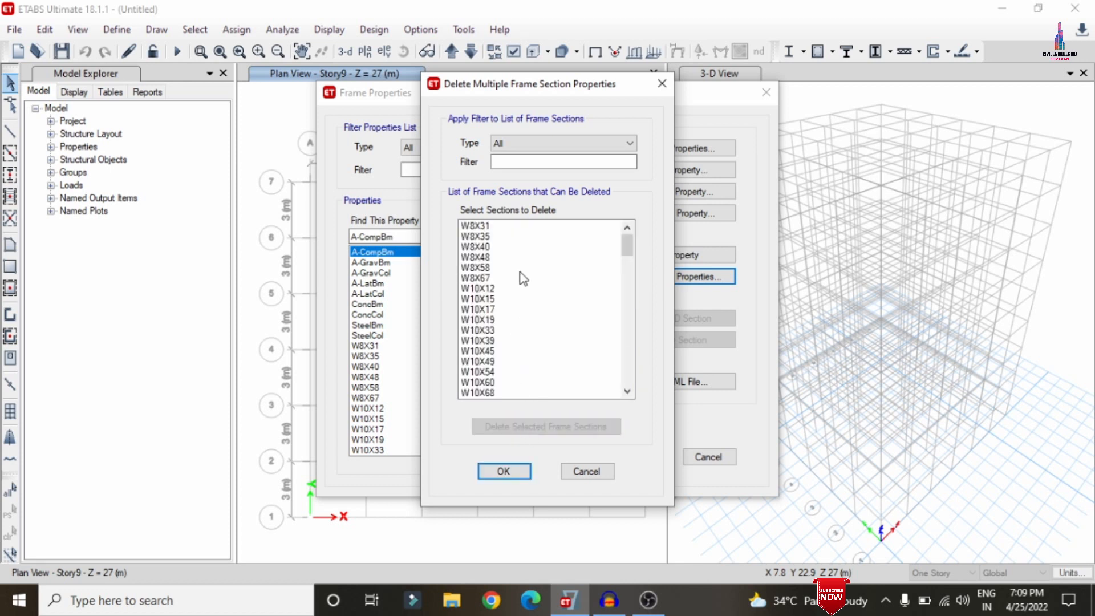
pyautogui.moveTo(491, 226); pyautogui.dragTo(545, 538)
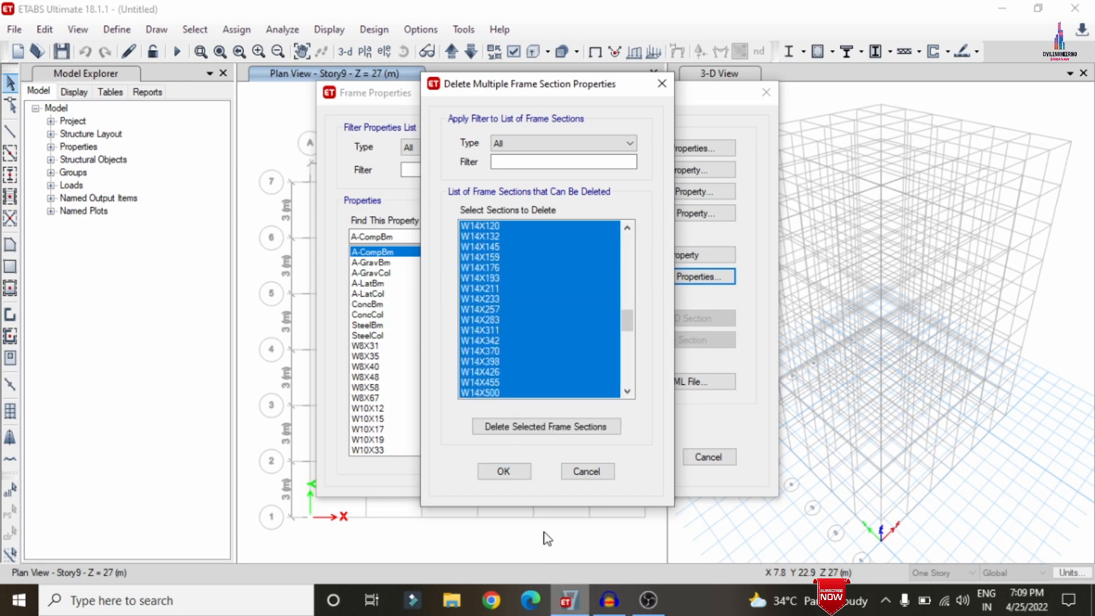
pyautogui.click(527, 430)
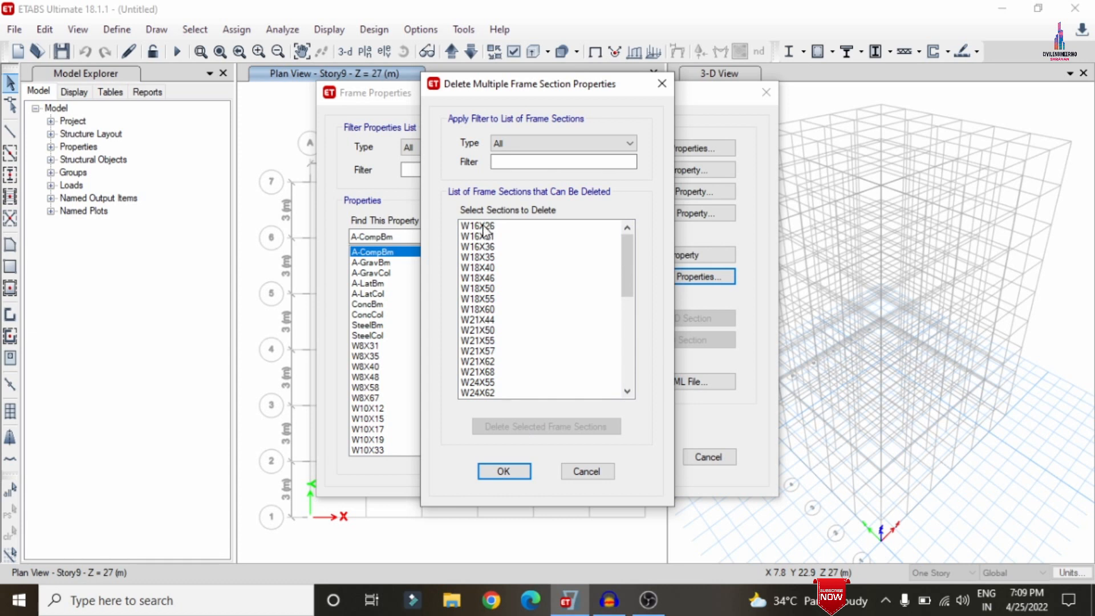
pyautogui.moveTo(487, 228); pyautogui.dragTo(559, 498)
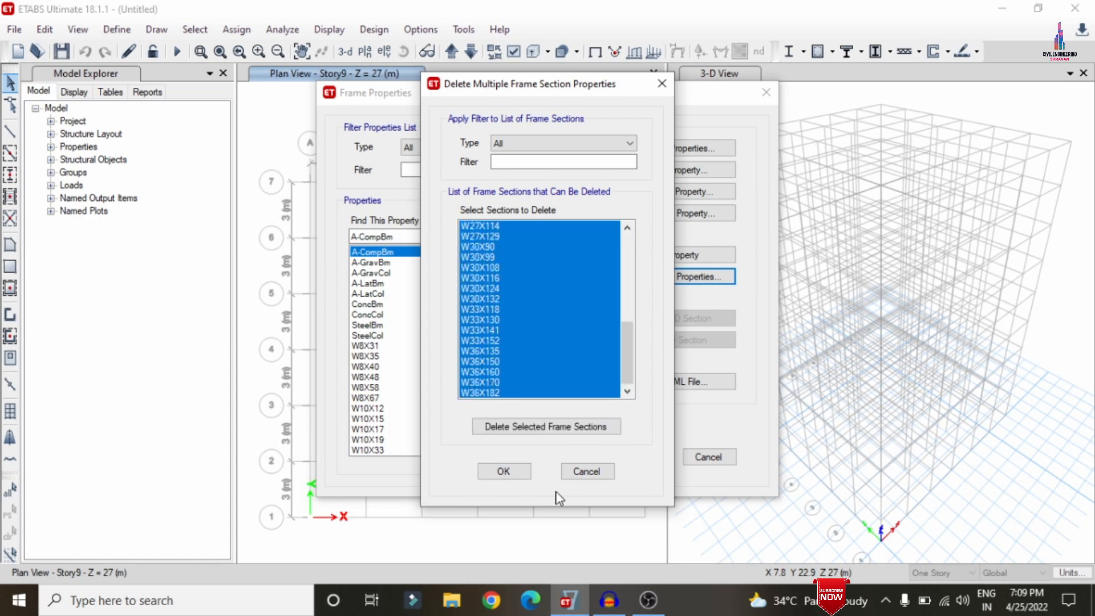
pyautogui.click(510, 425)
pyautogui.click(672, 358)
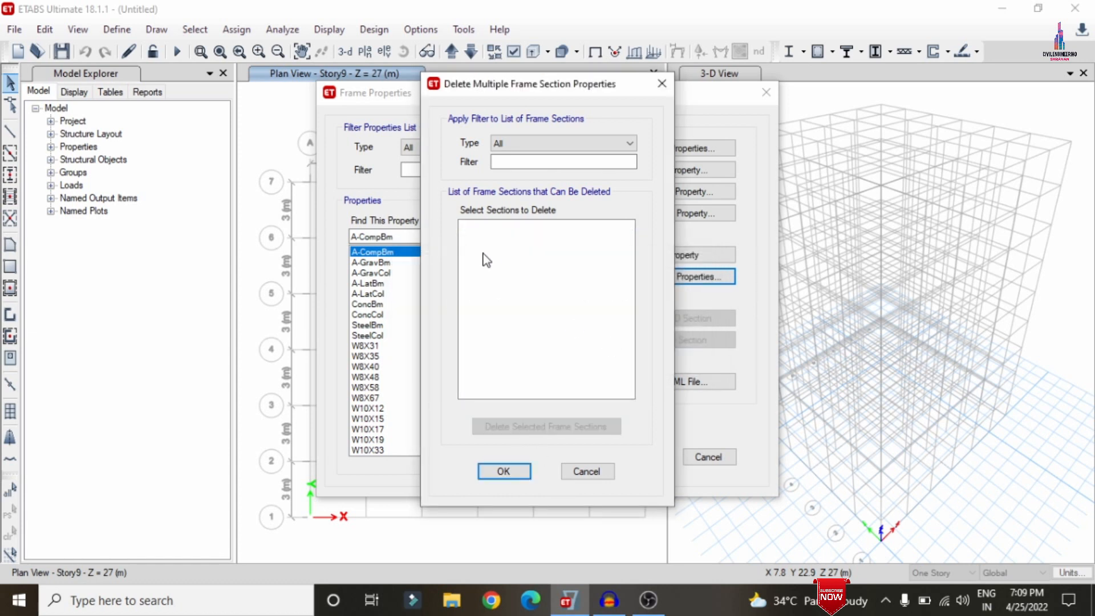
pyautogui.click(505, 471)
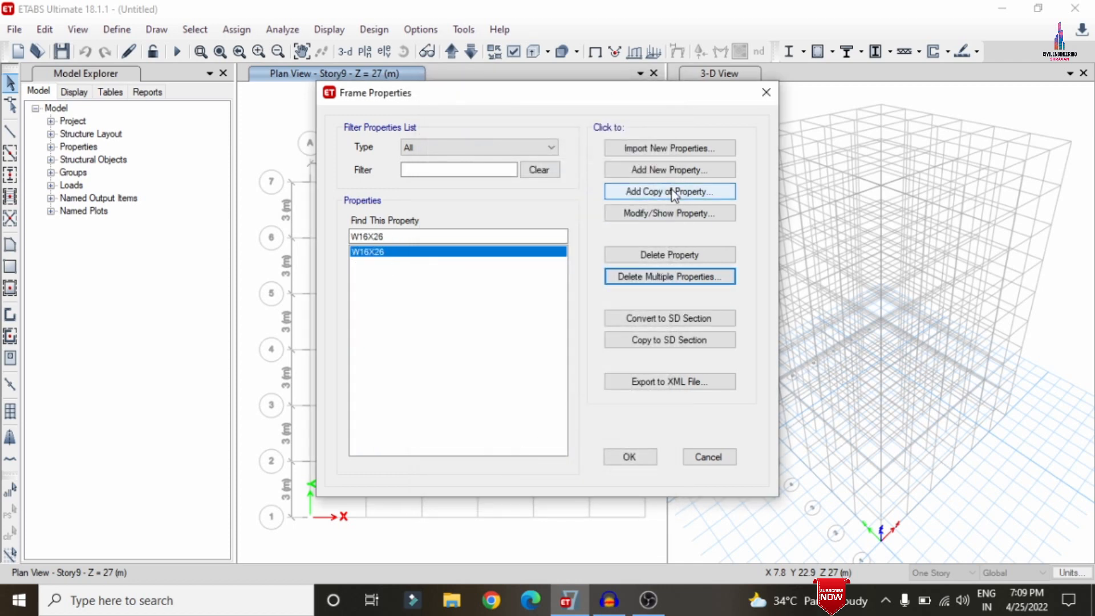
# Step: Add a concrete rectangular frame section named B0.35X0.23 with material M30, depth 350 mm and width 230 mm
pyautogui.click(646, 170)
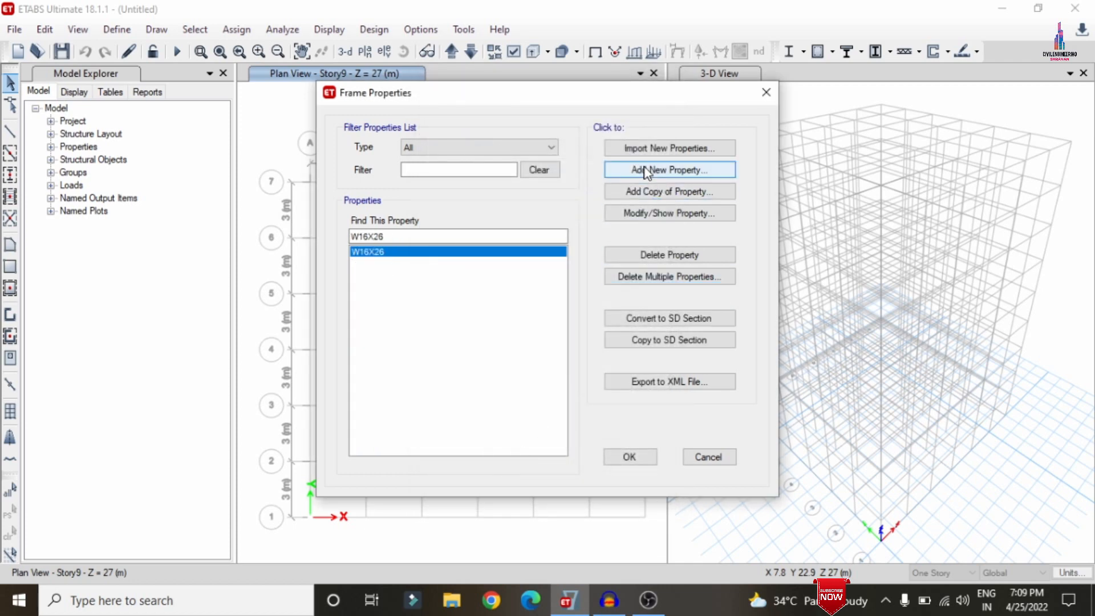
pyautogui.press('Escape')
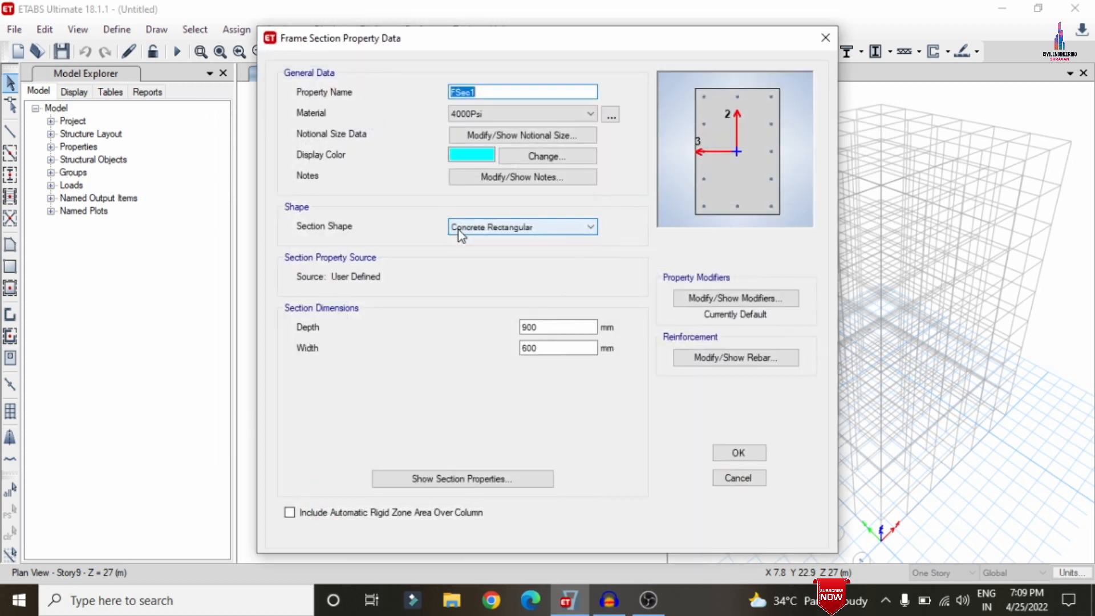
pyautogui.write('B0.35X0.23')
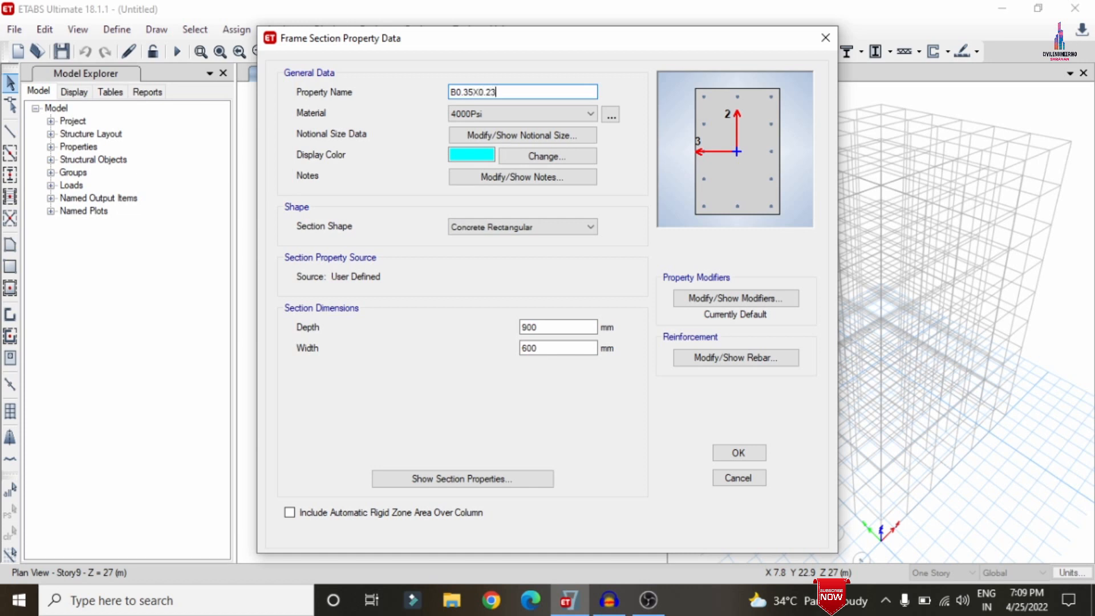
pyautogui.click(473, 114)
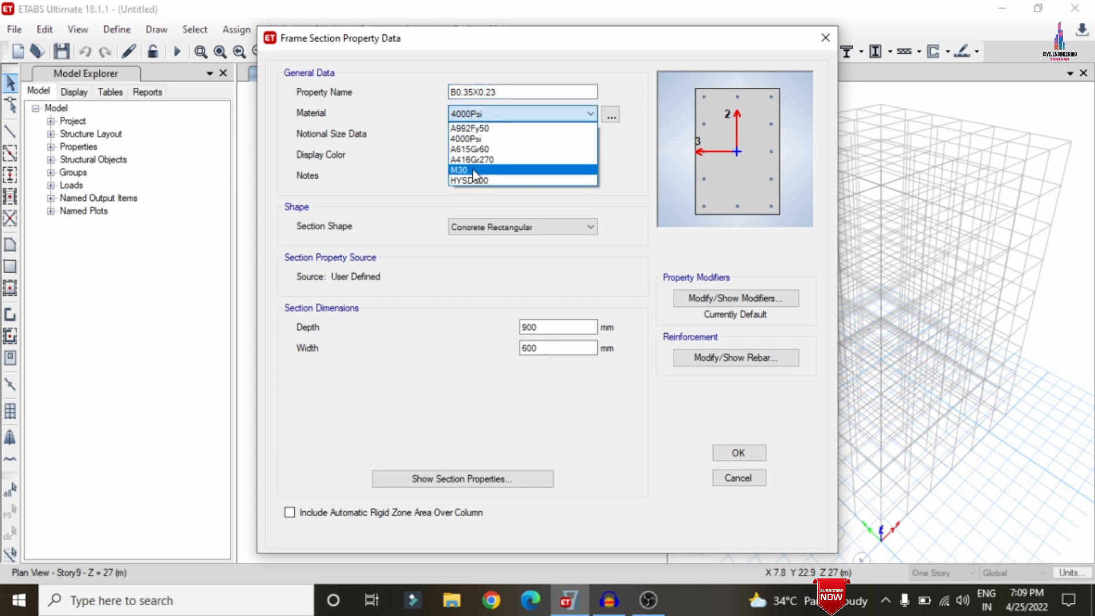
pyautogui.click(472, 169)
pyautogui.doubleClick(557, 327)
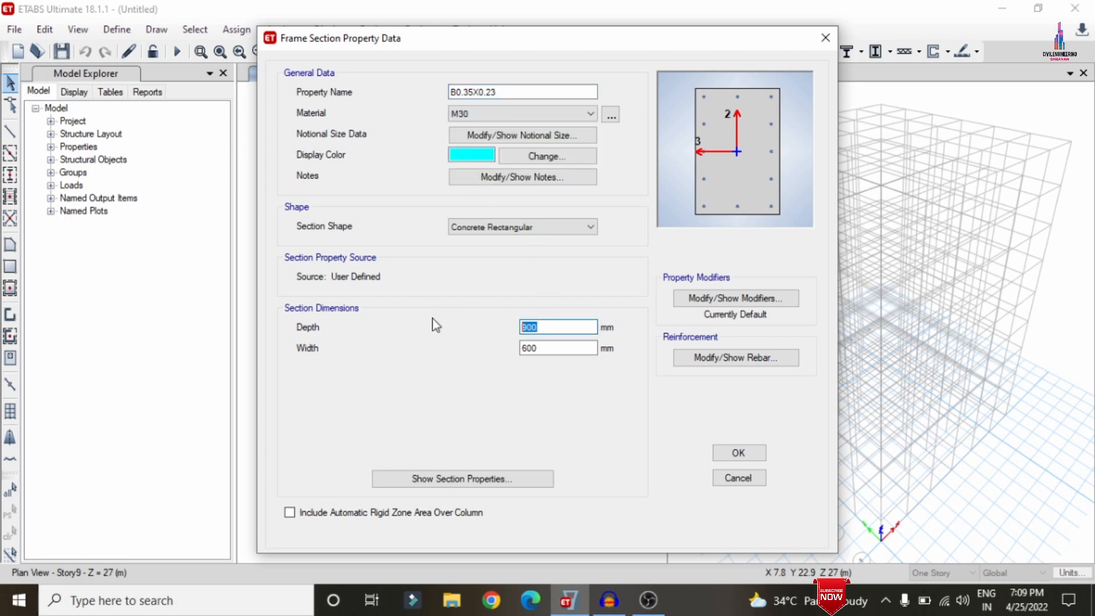
pyautogui.write('350')
pyautogui.doubleClick(527, 348)
pyautogui.write('230')
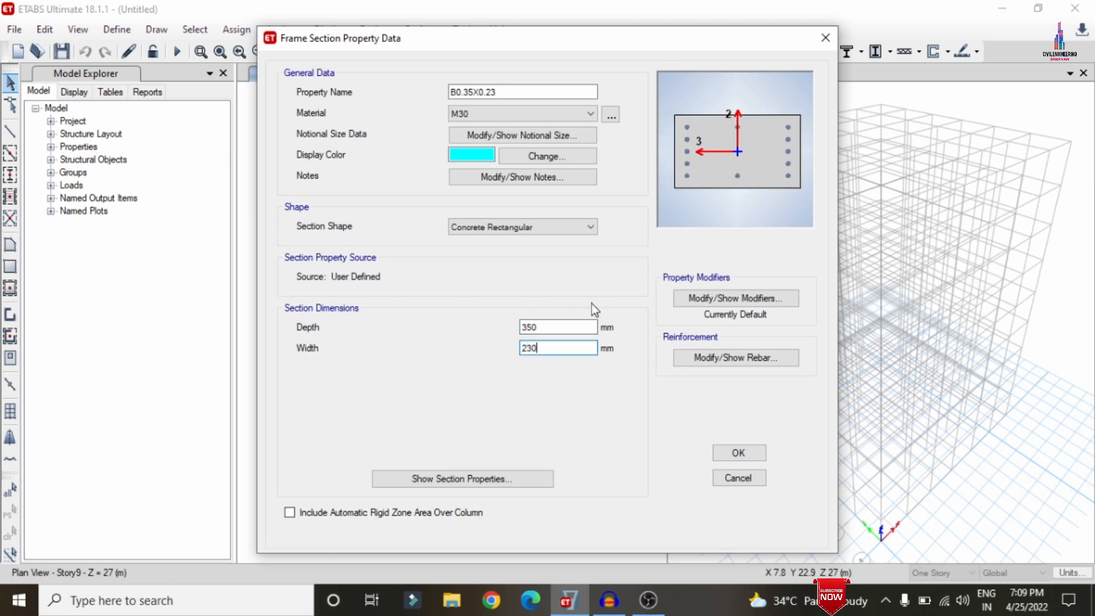
# Step: Set the B0.35X0.23 reinforcement to M3 beam design with HYSD500 for both longitudinal and confinement bars
pyautogui.click(699, 357)
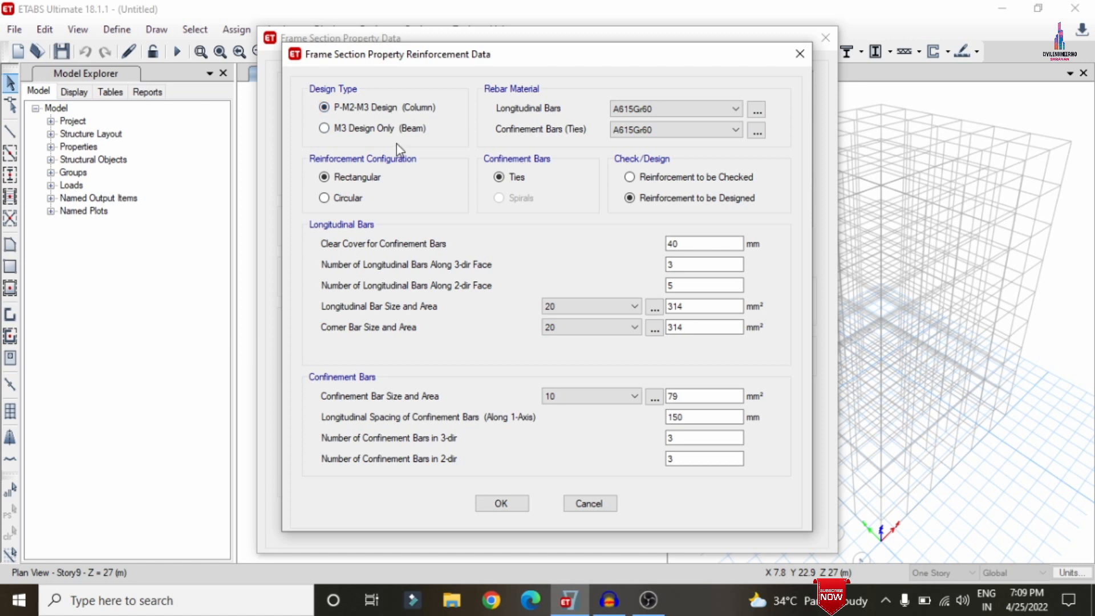
pyautogui.click(395, 126)
pyautogui.click(649, 110)
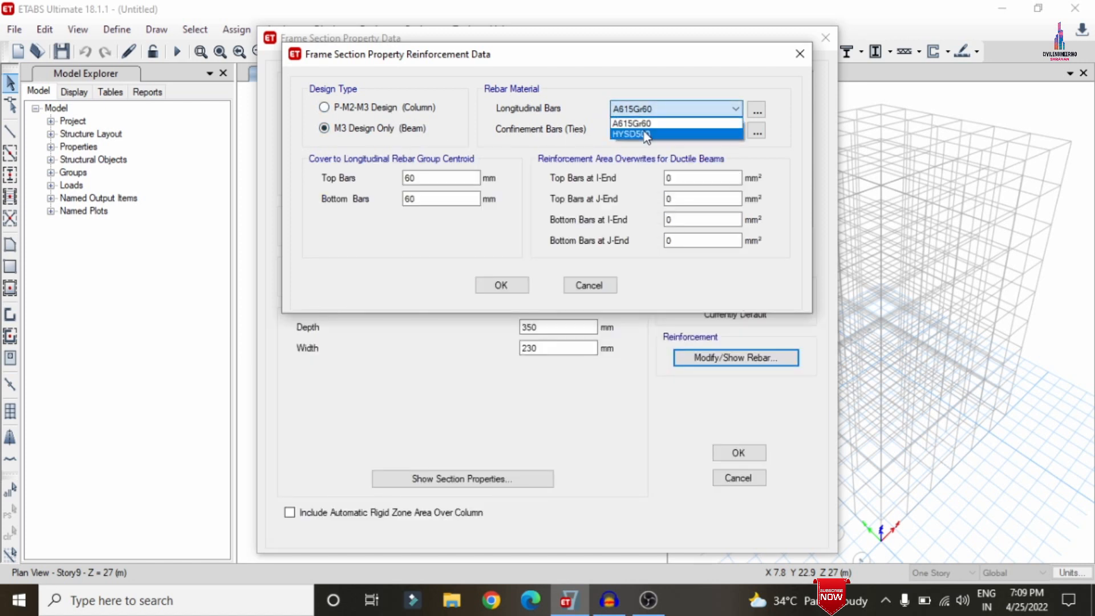
pyautogui.click(644, 134)
pyautogui.click(644, 129)
pyautogui.click(642, 154)
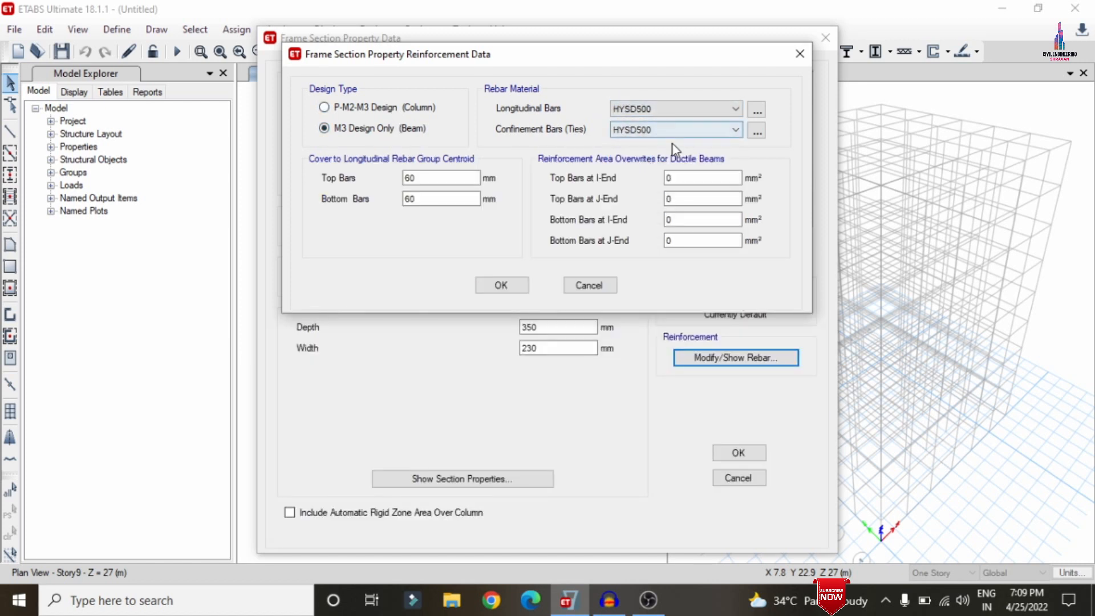
# Step: Set the beam's cover to the longitudinal rebar centroid to 35 mm and accept the section
pyautogui.doubleClick(422, 178)
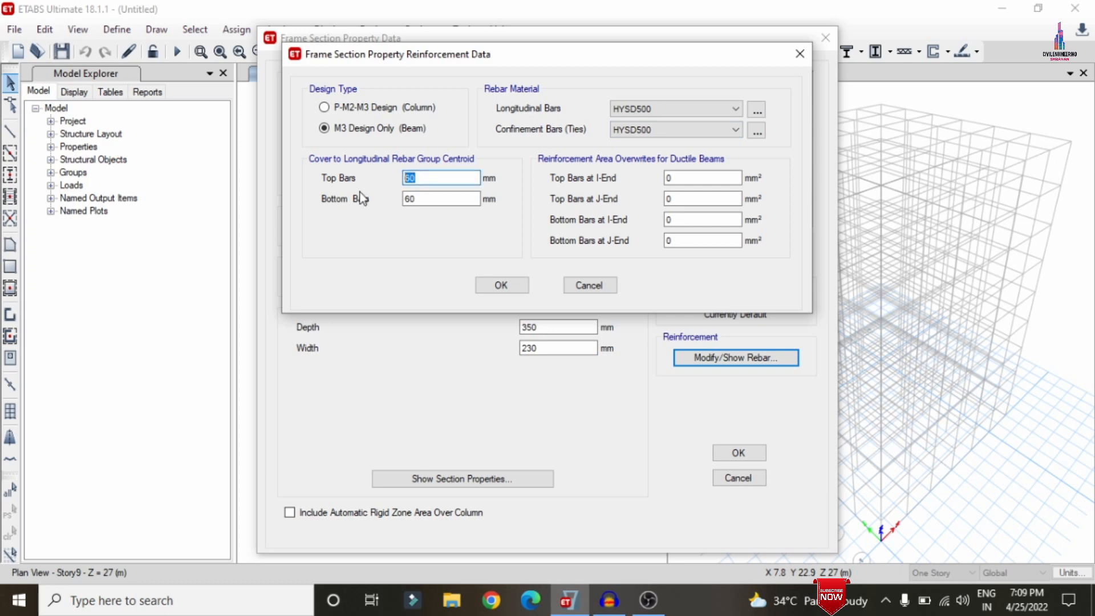
pyautogui.press('Tab')
pyautogui.write('35')
pyautogui.click(502, 285)
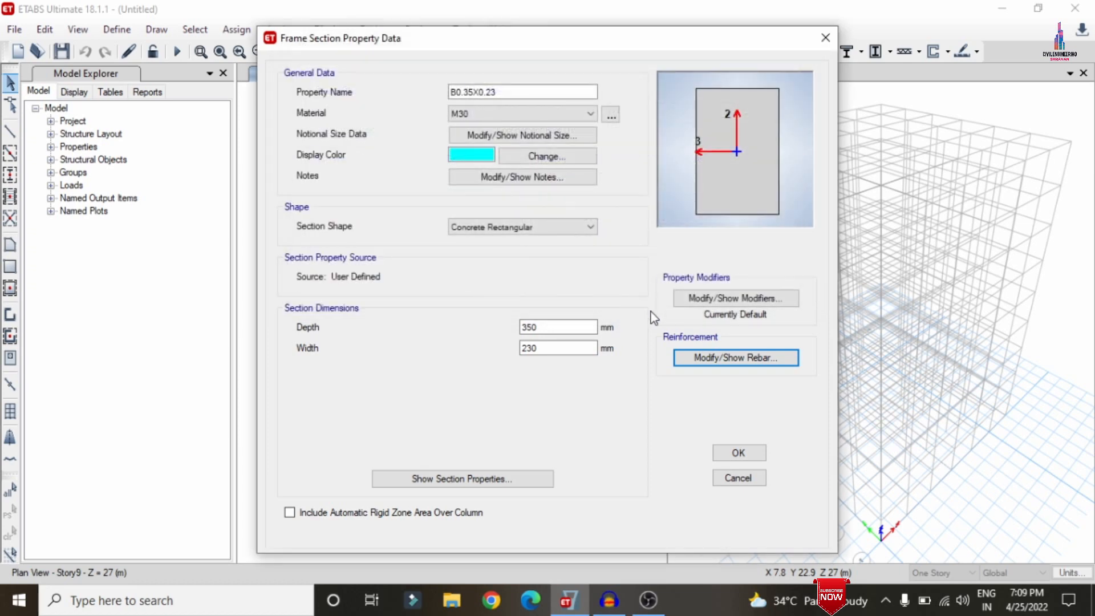
pyautogui.click(754, 451)
# Step: Delete the leftover W16X26 steel section from the frame properties
pyautogui.click(362, 263)
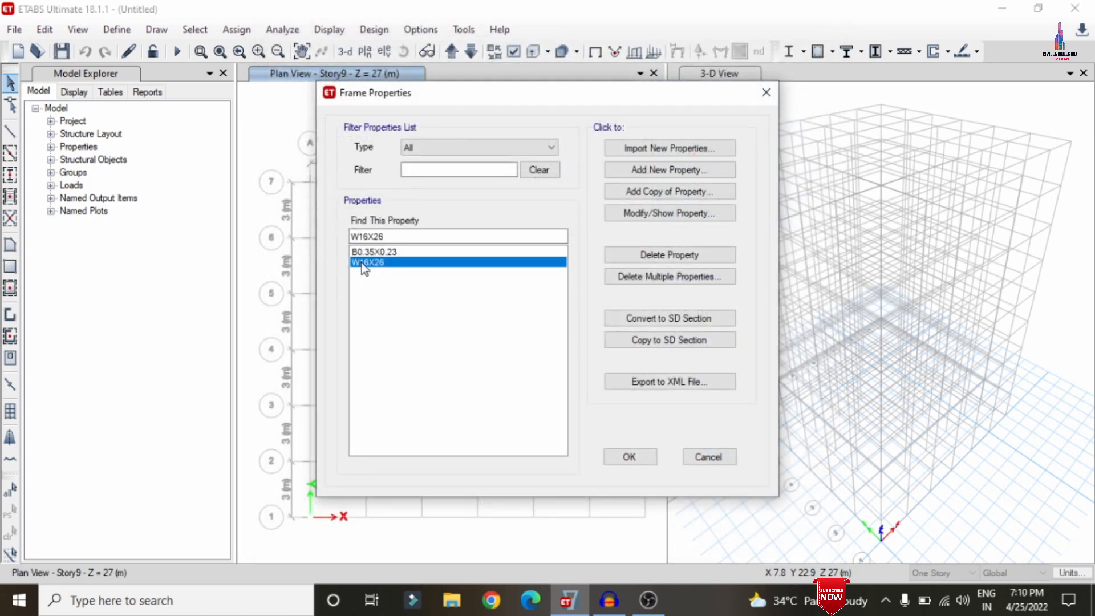
pyautogui.click(641, 259)
pyautogui.click(602, 357)
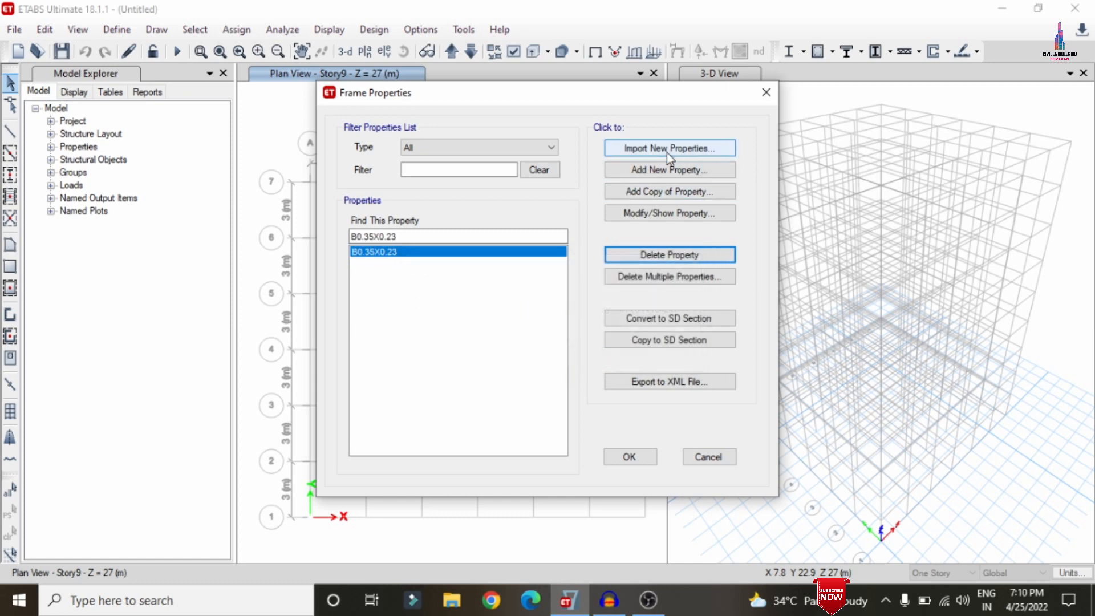
# Step: Add a concrete rectangular frame section named C0.46X0.35 with material M30, depth 460 mm and width 350 mm
pyautogui.click(666, 176)
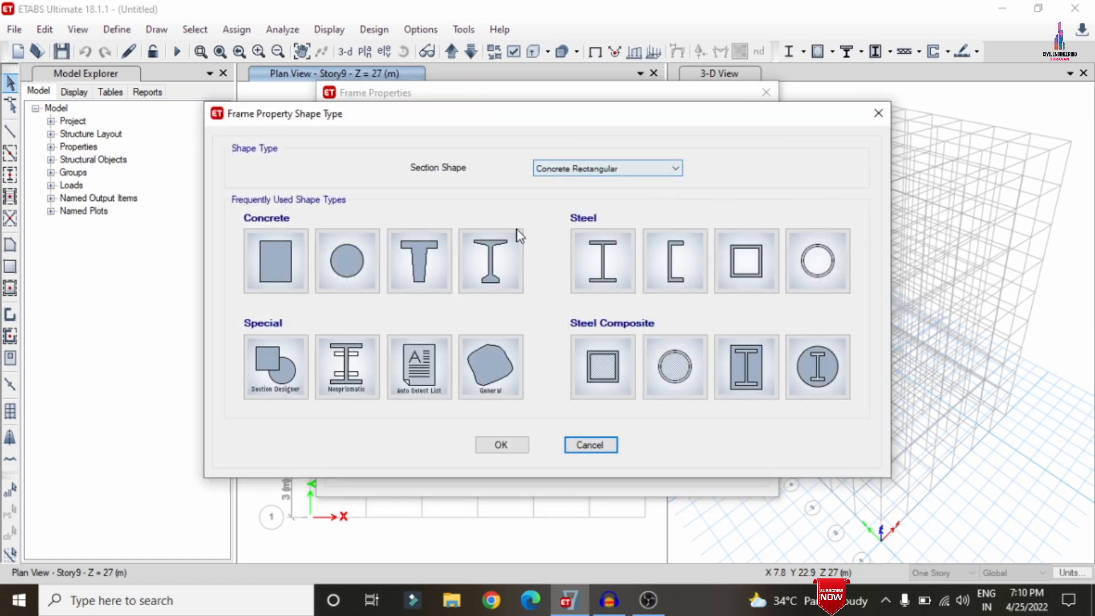
pyautogui.click(292, 286)
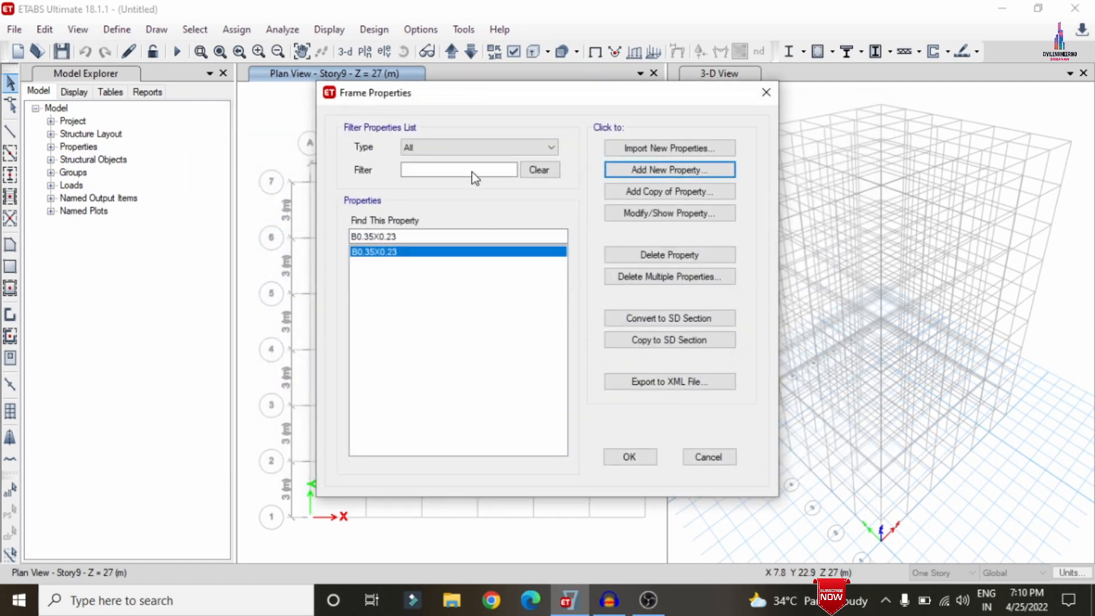
pyautogui.write('C0')
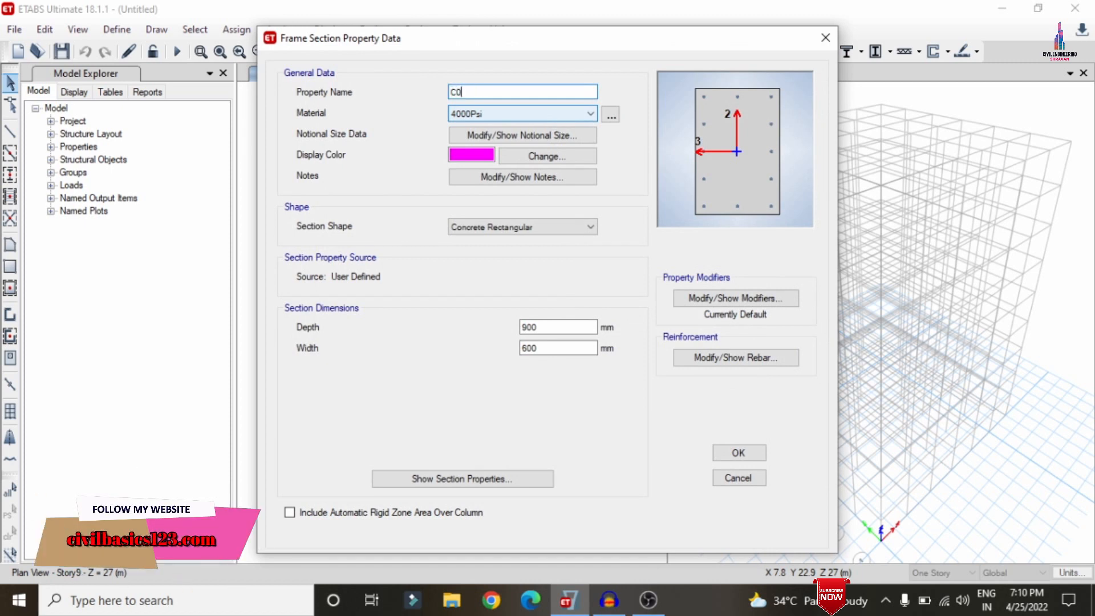
pyautogui.write('.46')
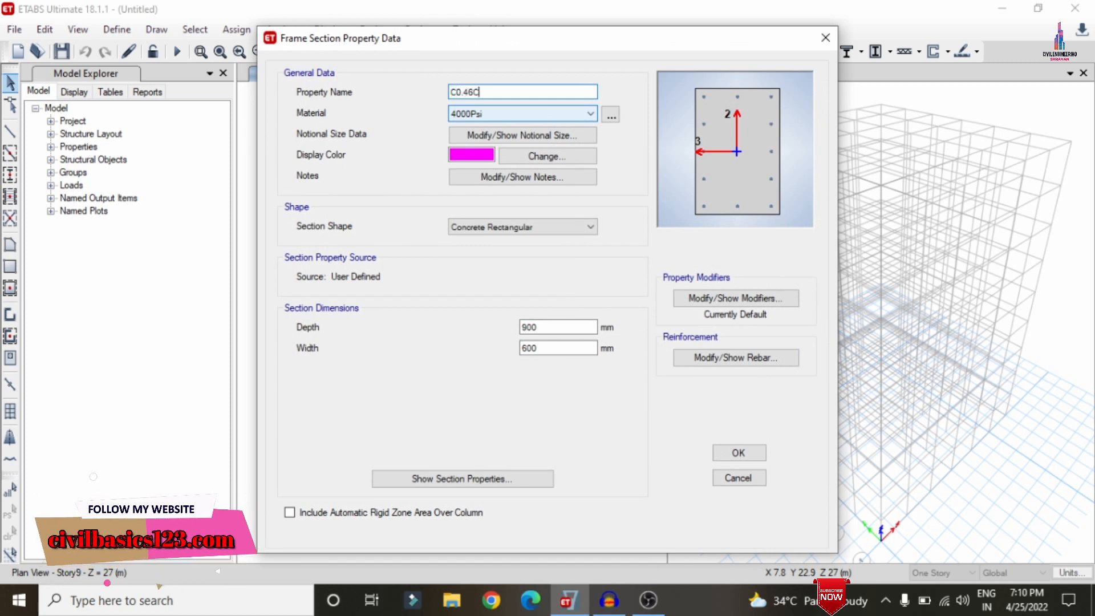
pyautogui.write('X0.35')
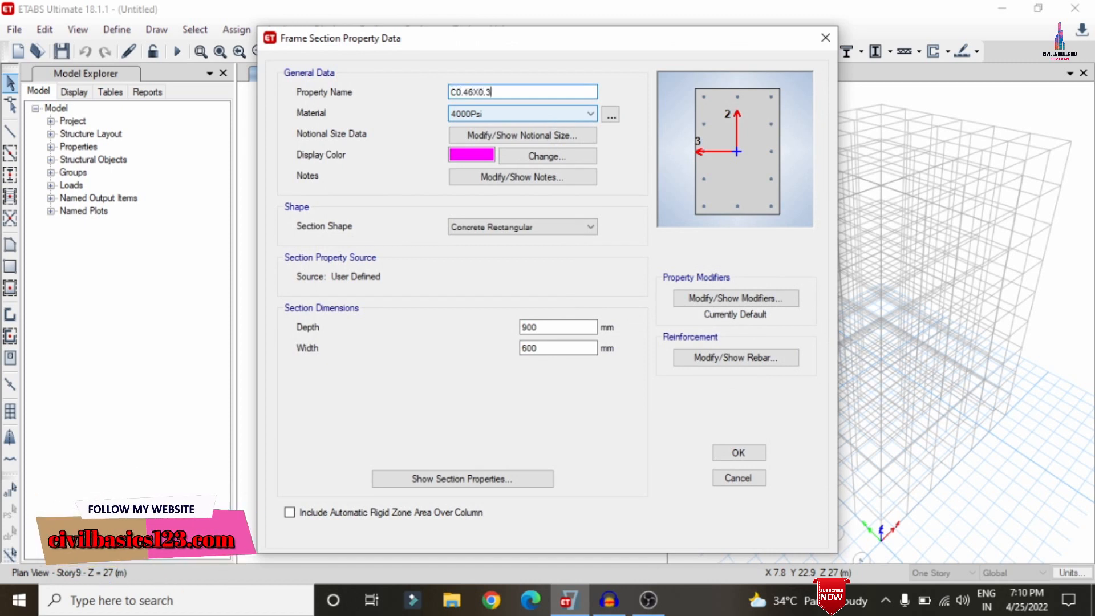
pyautogui.click(560, 114)
pyautogui.click(476, 168)
pyautogui.moveTo(559, 327); pyautogui.dragTo(464, 332)
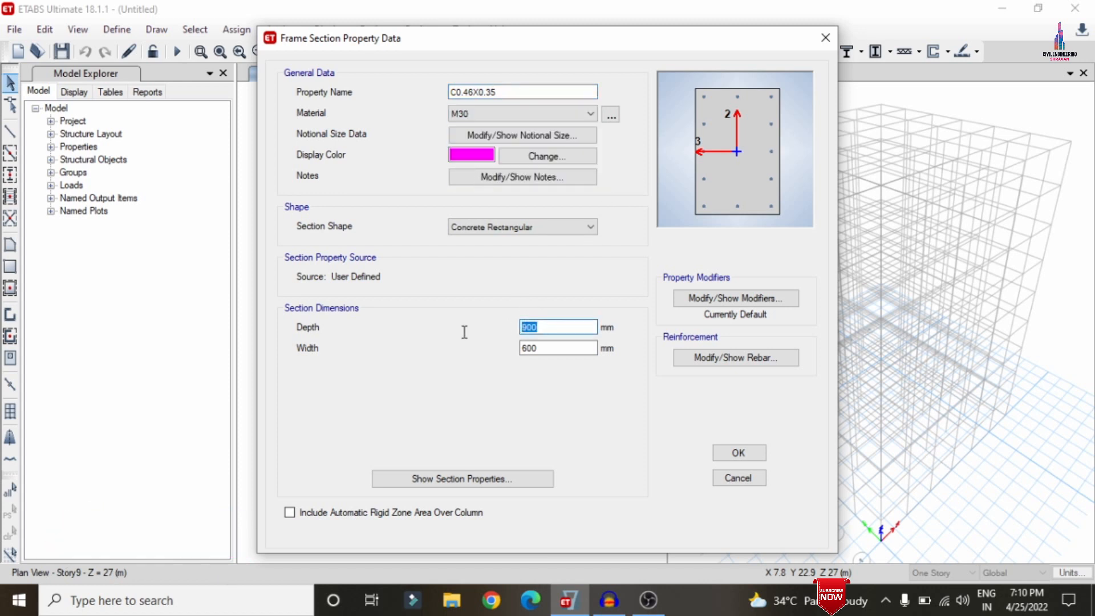
pyautogui.write('460')
pyautogui.press('Tab')
pyautogui.write('350')
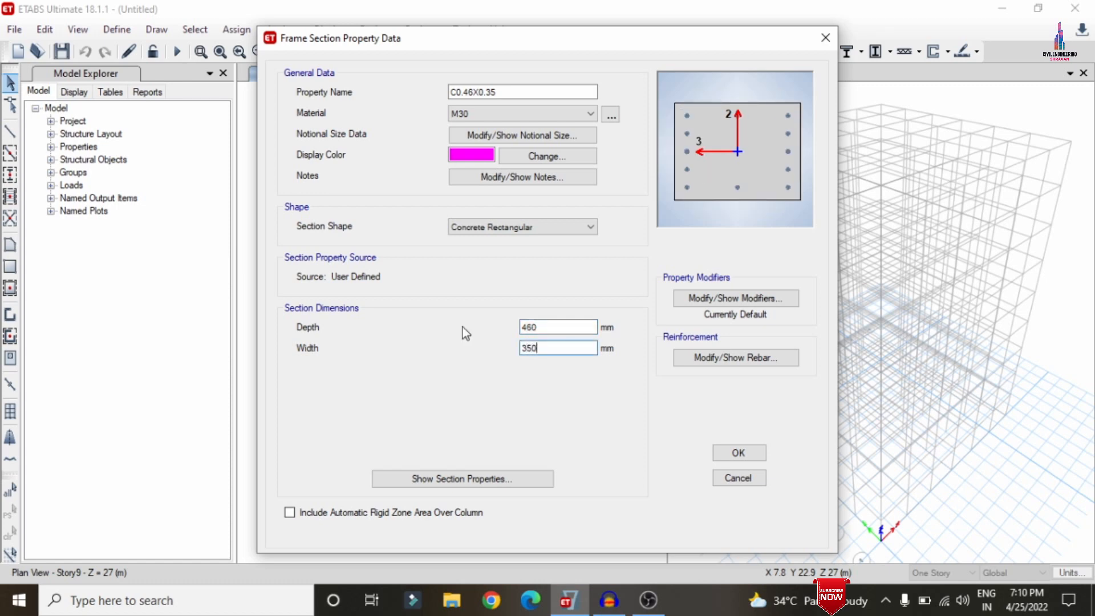
# Step: Assign HYSD500 as the rebar material for the C0.46X0.35 column's longitudinal bars and ties
pyautogui.click(683, 358)
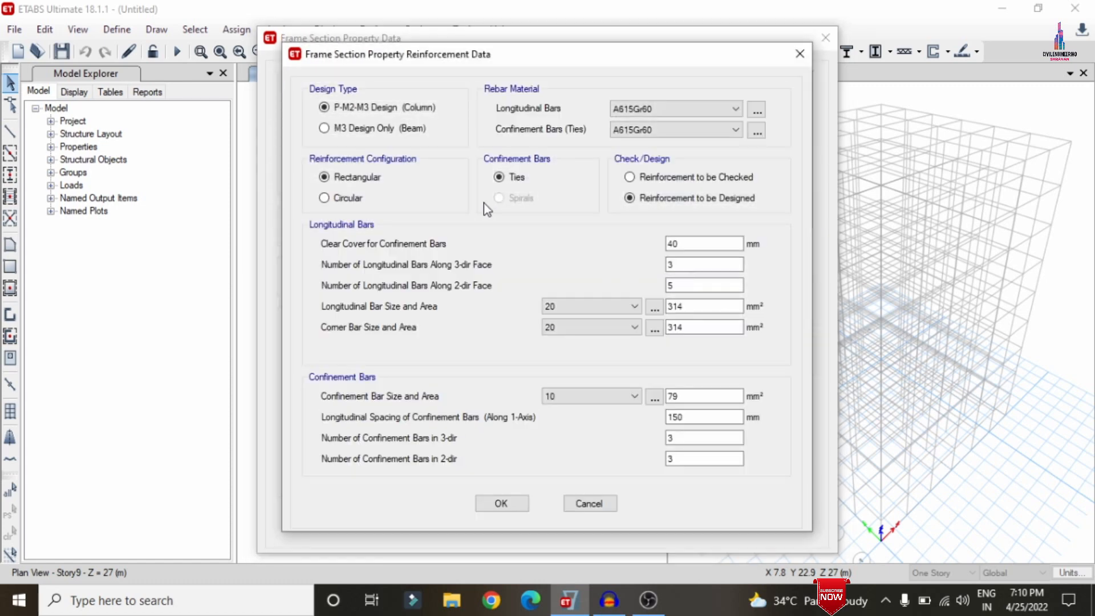
pyautogui.click(651, 105)
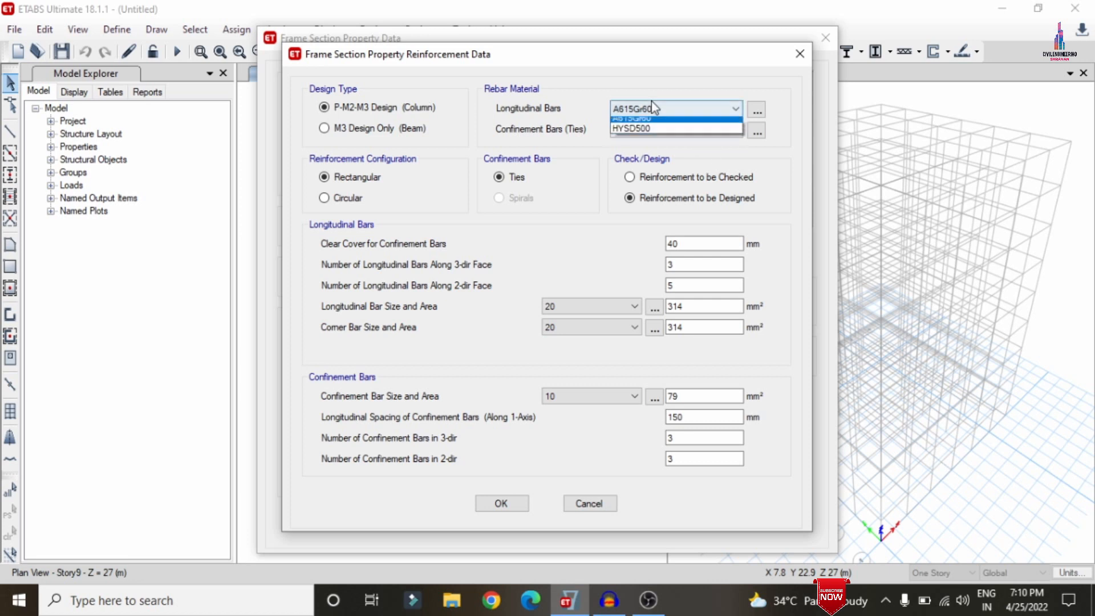
pyautogui.click(642, 132)
pyautogui.click(642, 132)
pyautogui.click(639, 159)
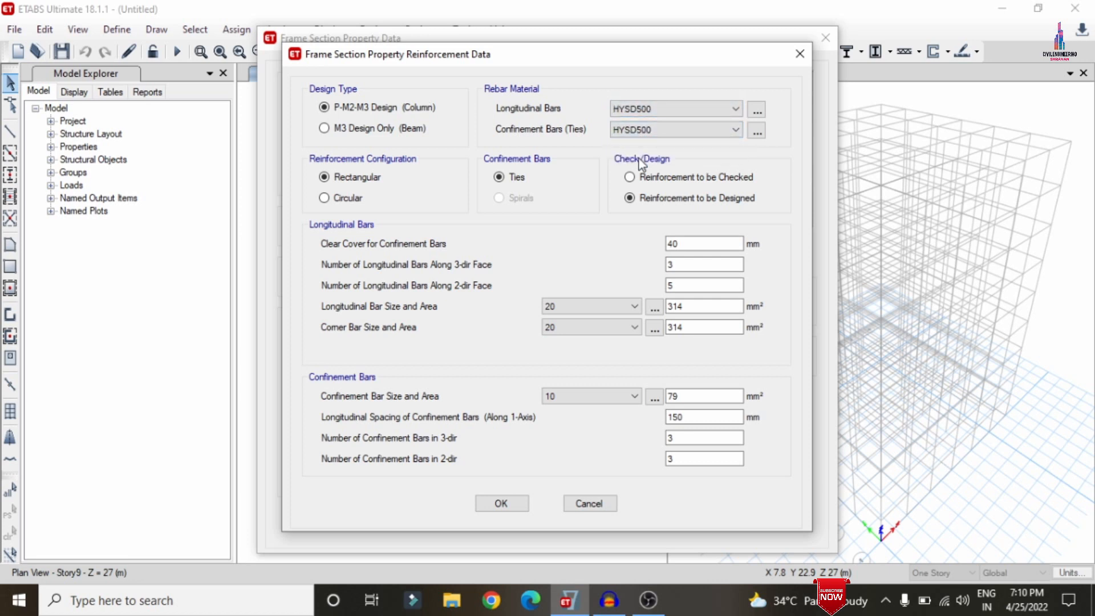
# Step: Set the C0.46X0.35 column's longitudinal bars along the 2-dir face to 4, and accept the reinforcement, section and frame properties
pyautogui.doubleClick(689, 286)
pyautogui.write('4')
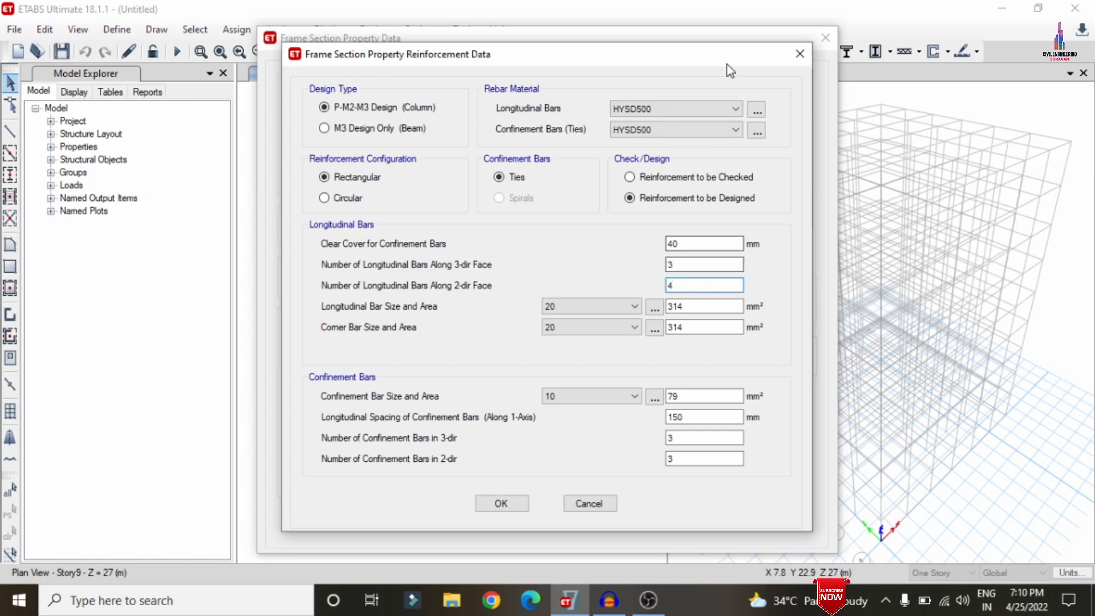
pyautogui.moveTo(726, 64); pyautogui.dragTo(565, 39)
pyautogui.hotkey('shift', 'Tab')
pyautogui.hotkey('shift', 'Tab')
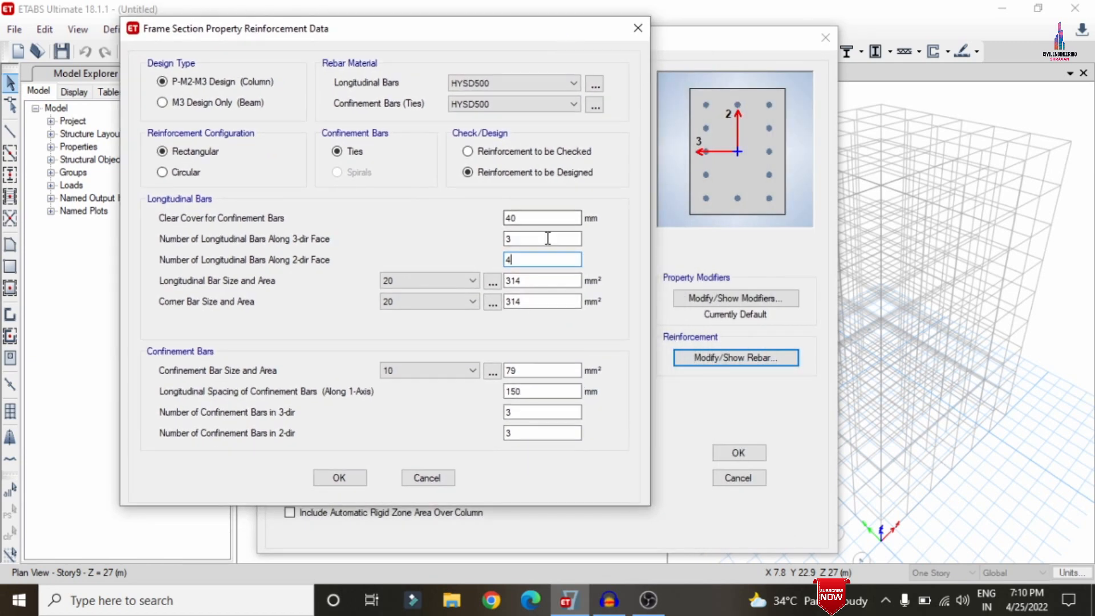
pyautogui.click(340, 478)
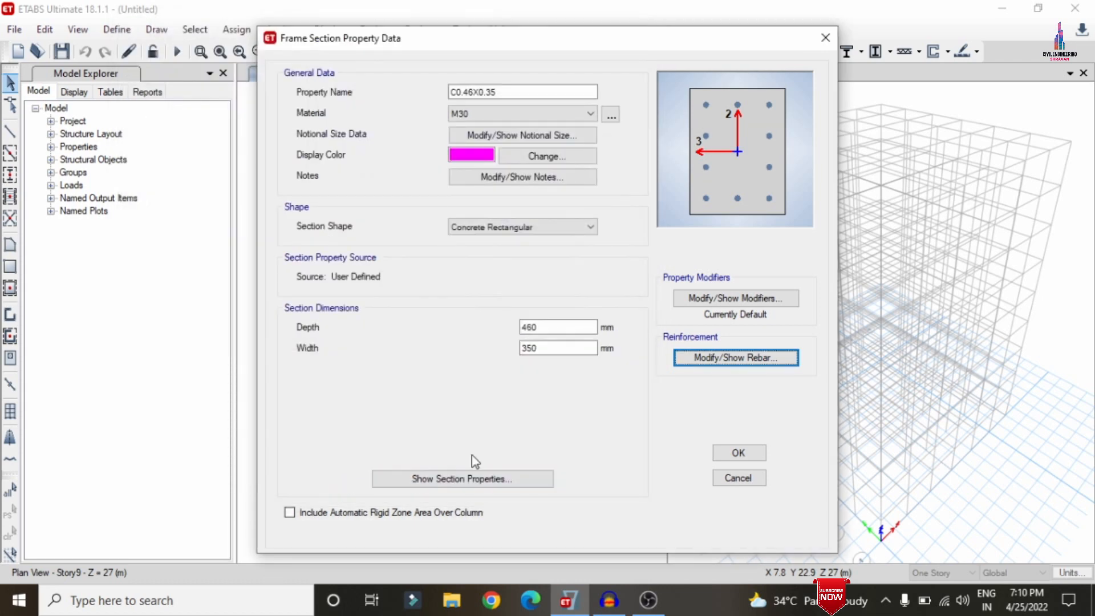
pyautogui.click(738, 452)
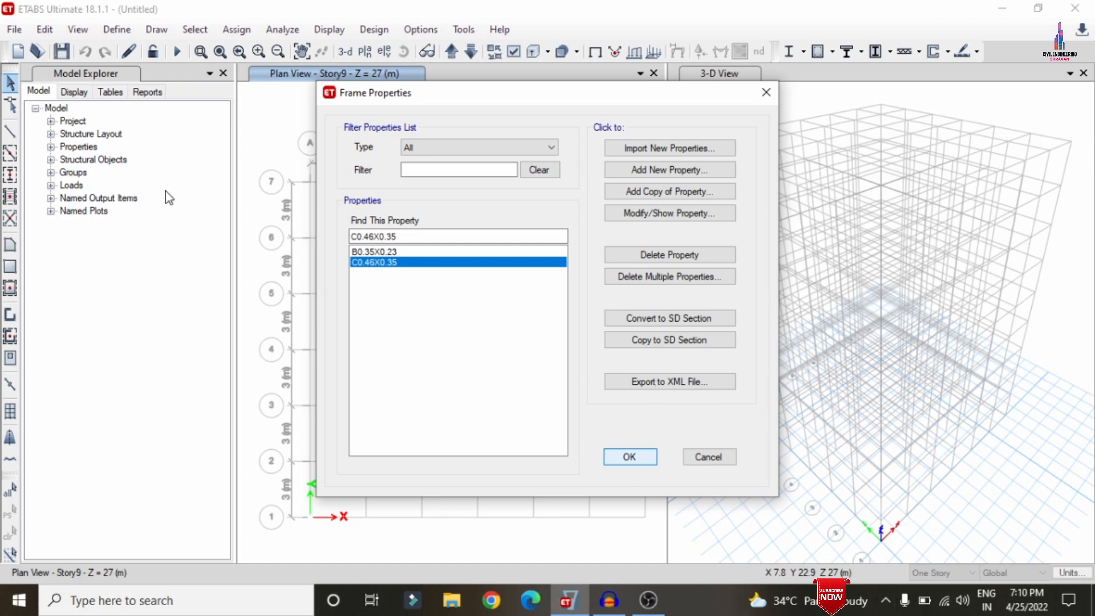
pyautogui.press('Return')
# Step: Delete the Plank1 property from the slab sections
pyautogui.click(117, 29)
pyautogui.moveTo(147, 79)
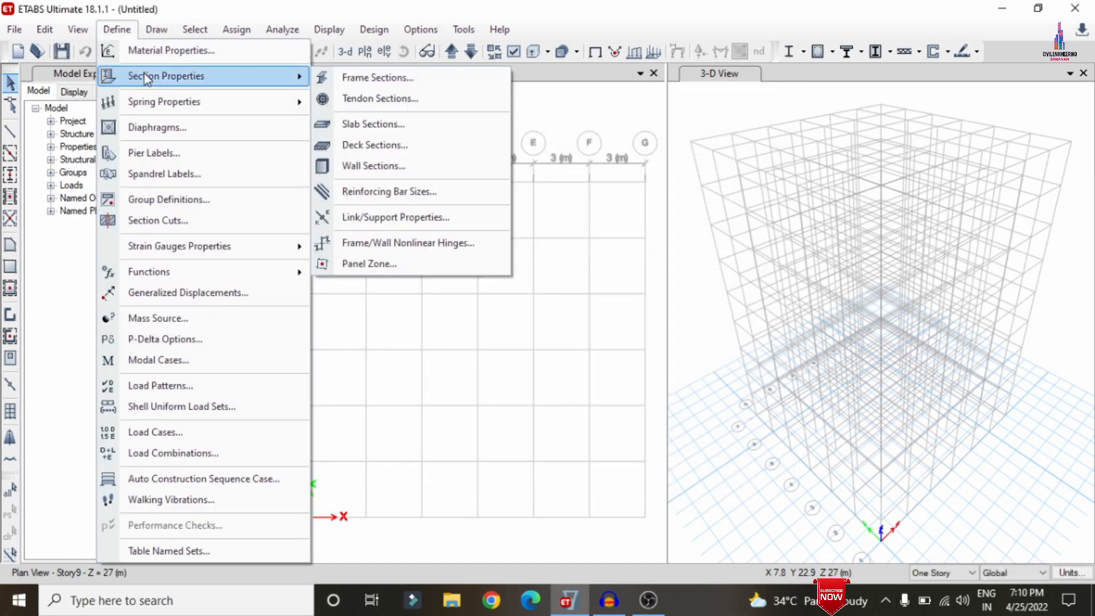
pyautogui.click(376, 125)
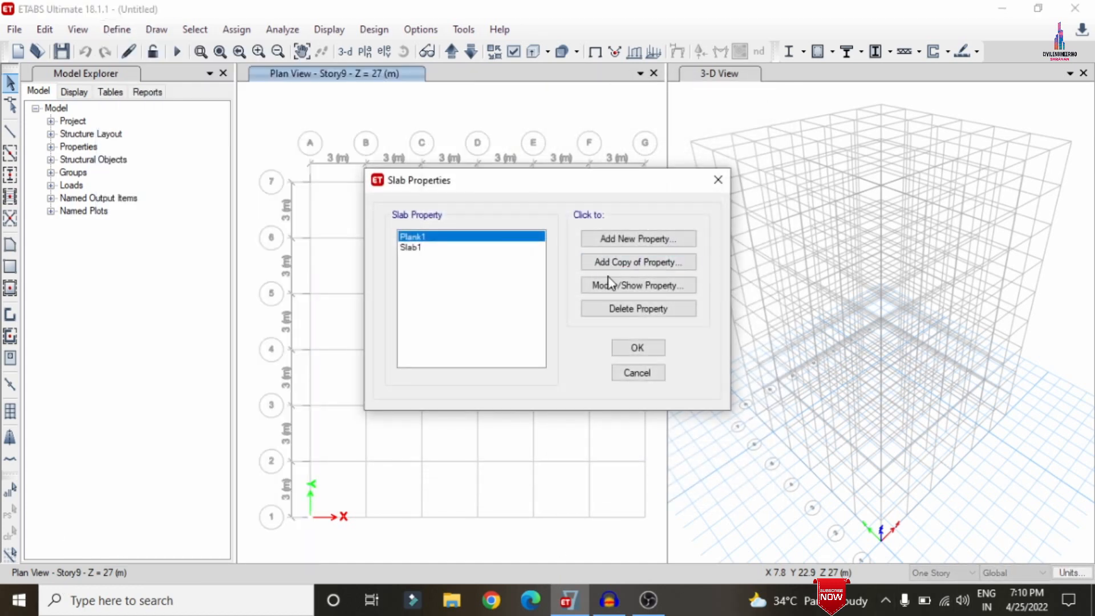
pyautogui.click(627, 309)
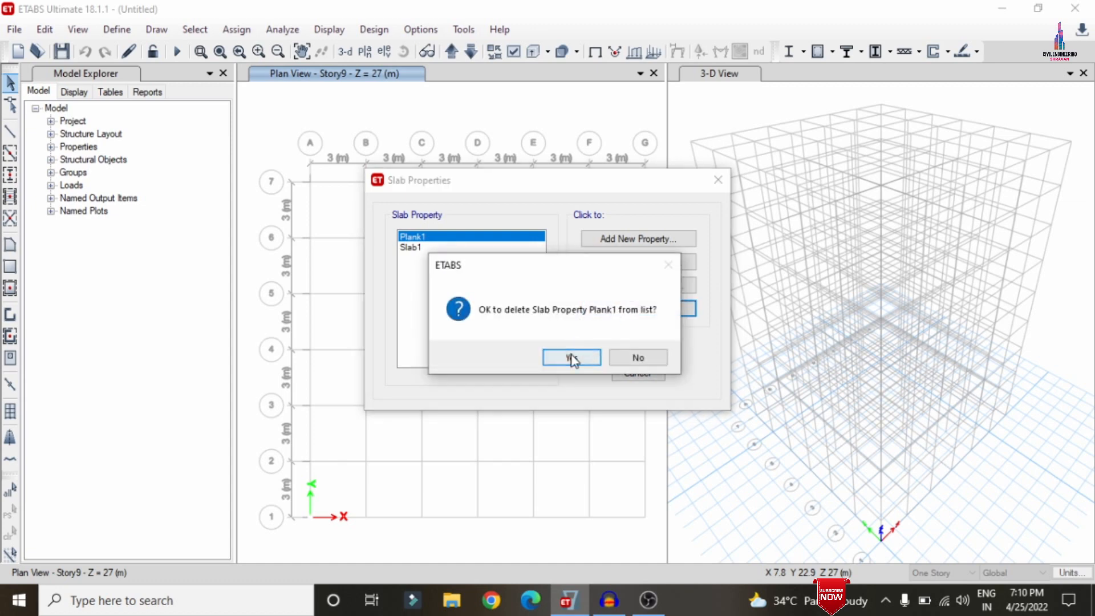
pyautogui.click(571, 358)
# Step: Redefine Slab1 as a slab section named S150 with material M30 and thickness 150 mm, and accept the slab properties
pyautogui.click(622, 288)
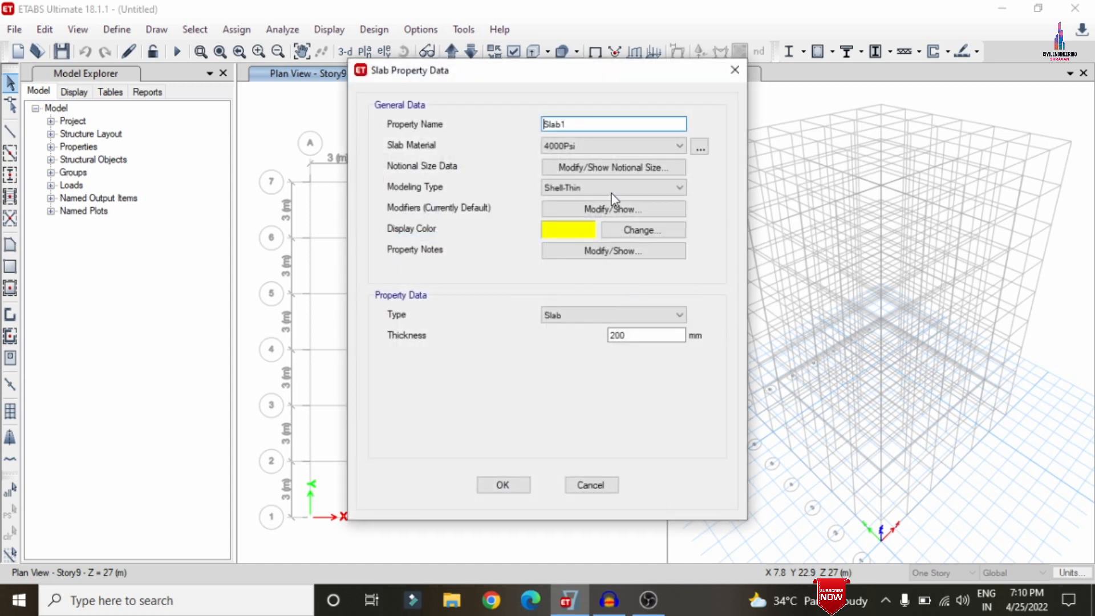
pyautogui.doubleClick(591, 122)
pyautogui.write('S150')
pyautogui.click(599, 146)
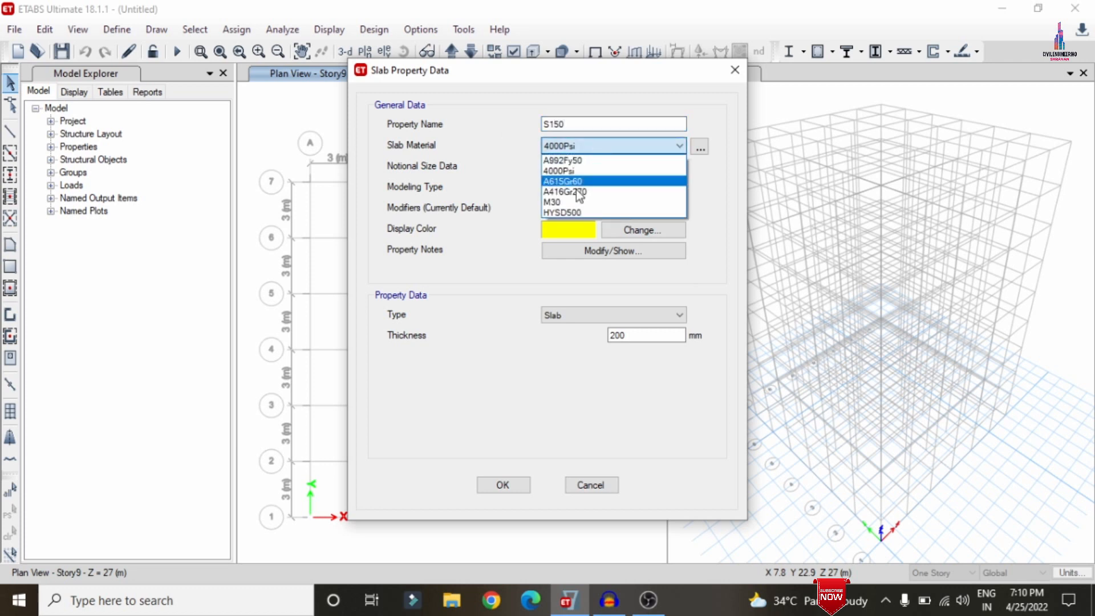
pyautogui.click(570, 211)
pyautogui.moveTo(637, 335); pyautogui.dragTo(547, 339)
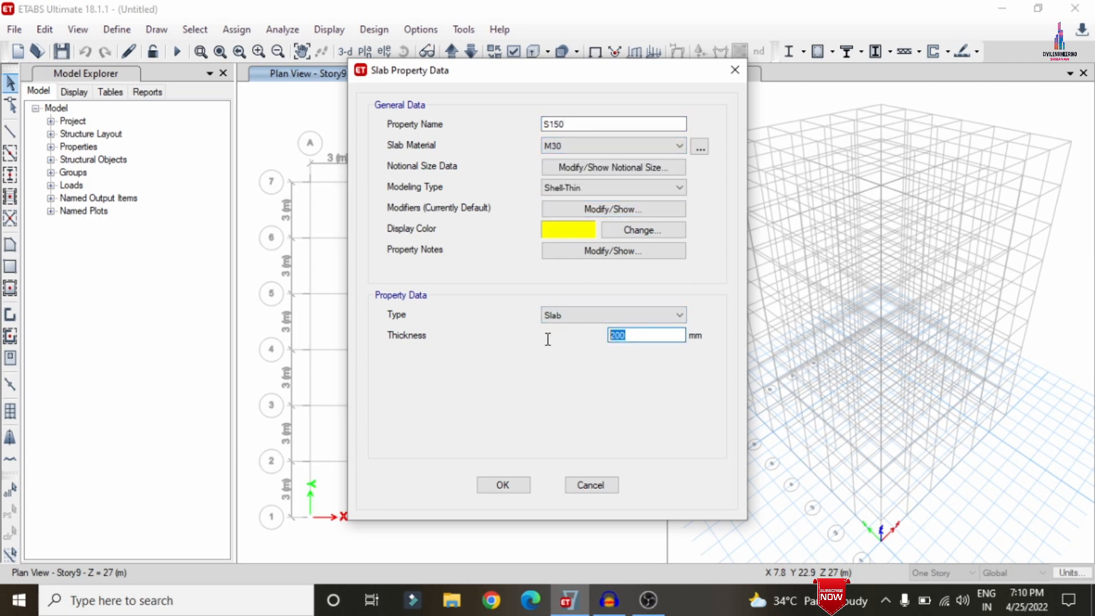
pyautogui.write('150')
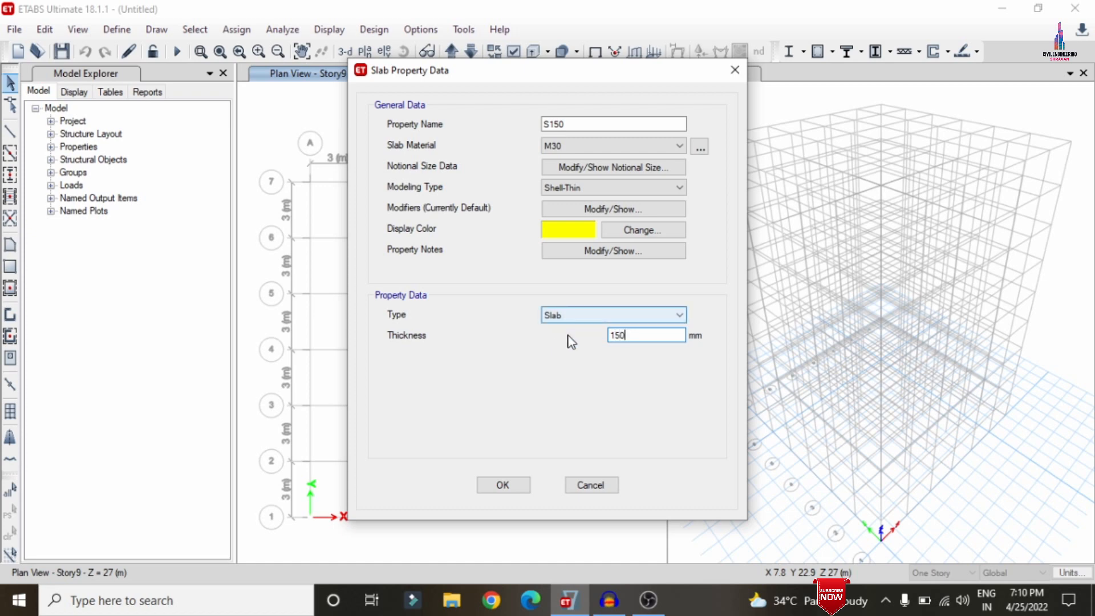
pyautogui.click(523, 487)
pyautogui.click(627, 354)
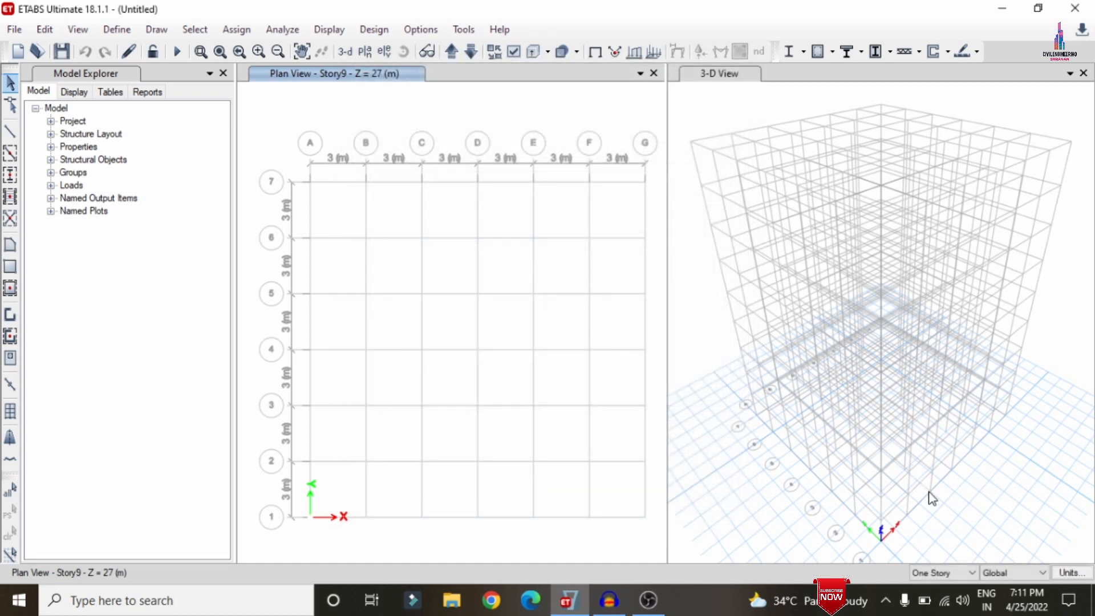
# Step: Apply drawing to all stories and quick-draw B0.35X0.23 beams along every grid line of the plan
pyautogui.click(941, 572)
pyautogui.click(938, 598)
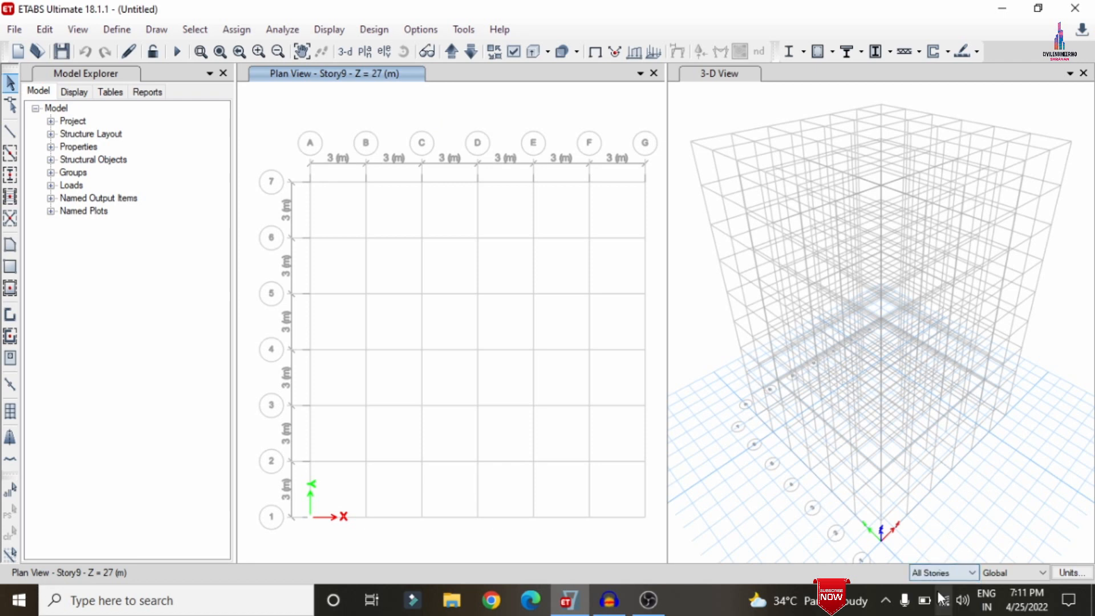
pyautogui.click(10, 155)
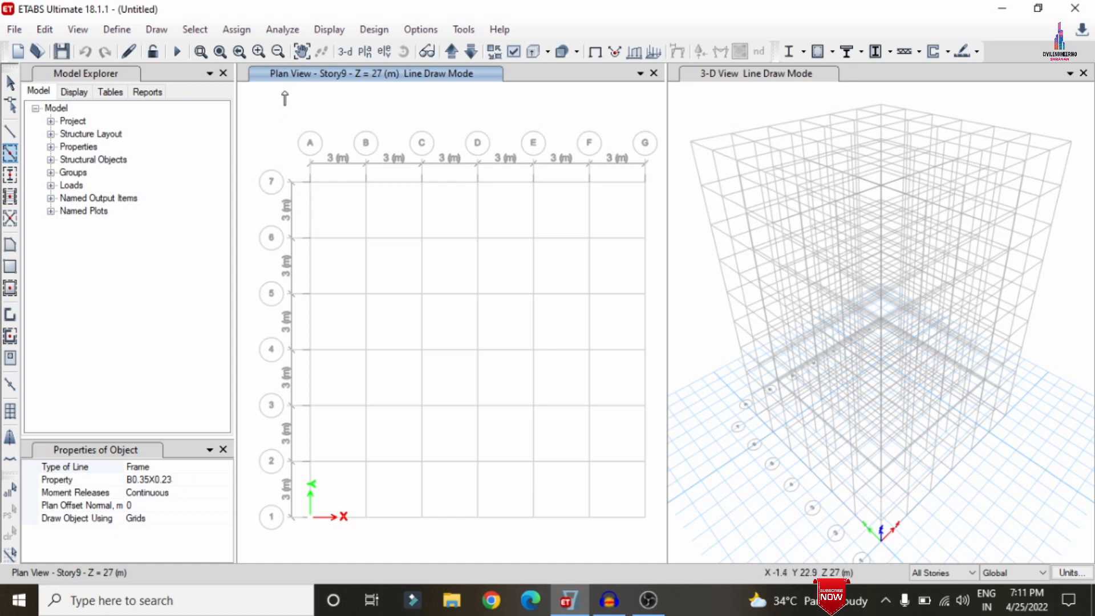
pyautogui.moveTo(274, 124)
pyautogui.mouseDown()
pyautogui.moveTo(543, 433)
pyautogui.moveTo(642, 522)
pyautogui.mouseUp()
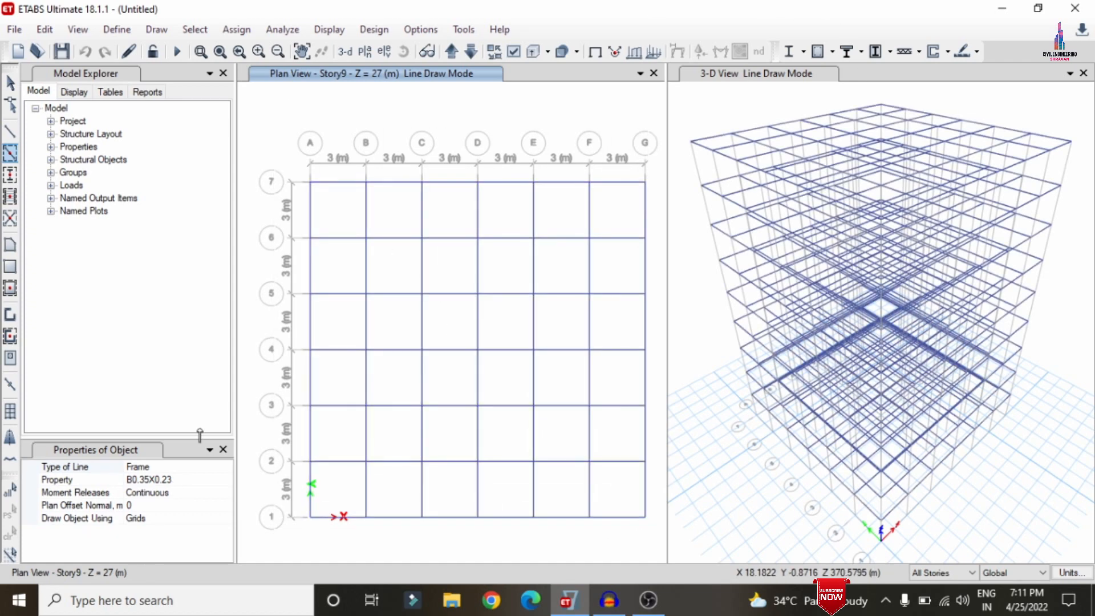
# Step: Quick-draw C0.46X0.35 columns at every grid intersection on all stories
pyautogui.click(10, 173)
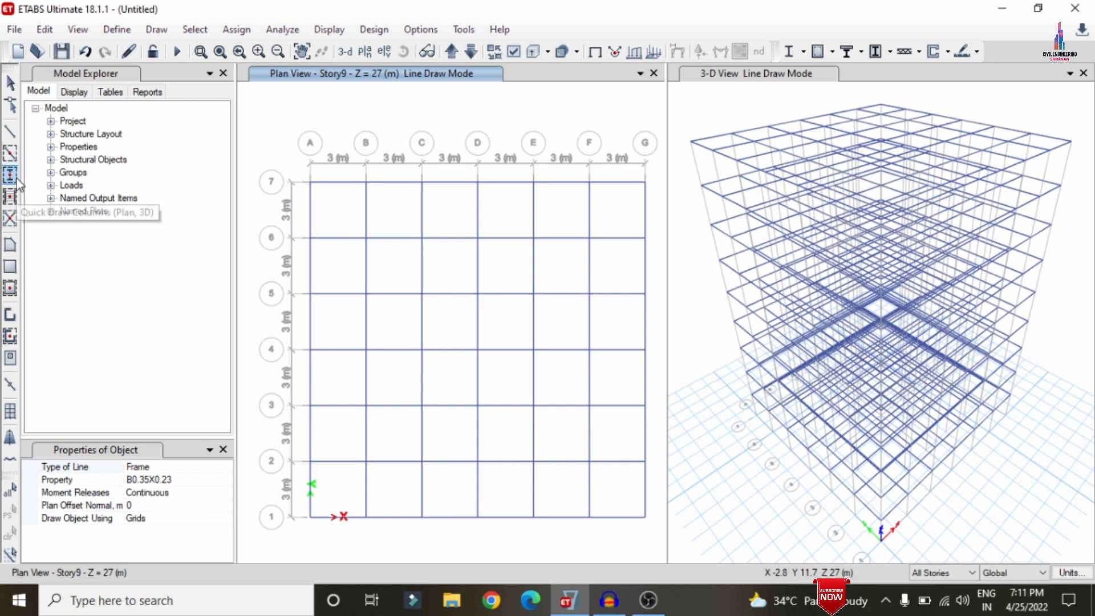
pyautogui.click(228, 469)
pyautogui.click(226, 468)
pyautogui.click(183, 494)
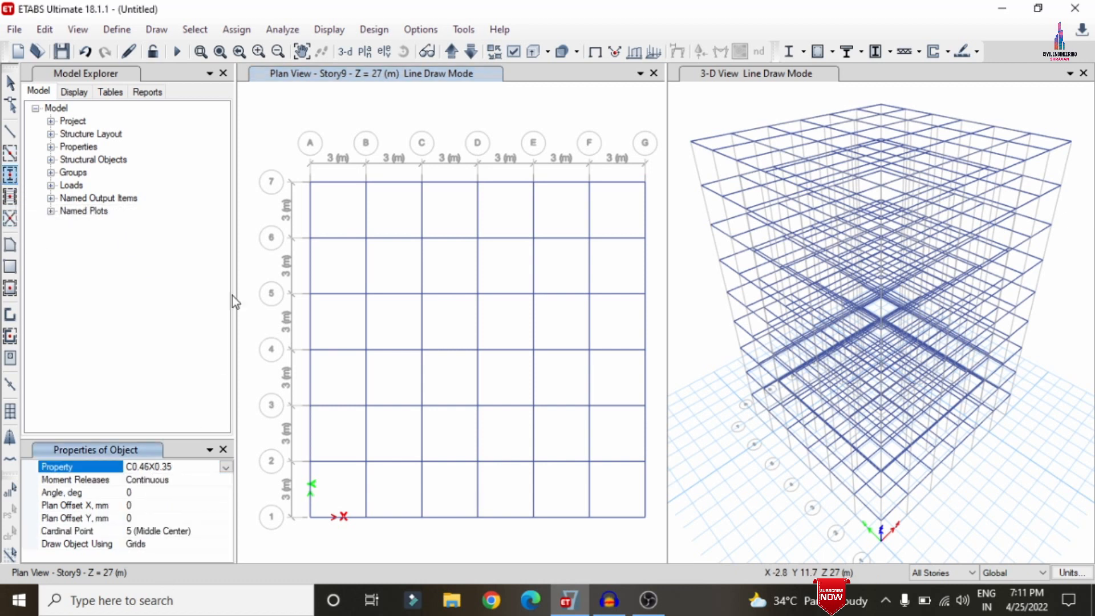
pyautogui.moveTo(256, 123); pyautogui.dragTo(659, 548)
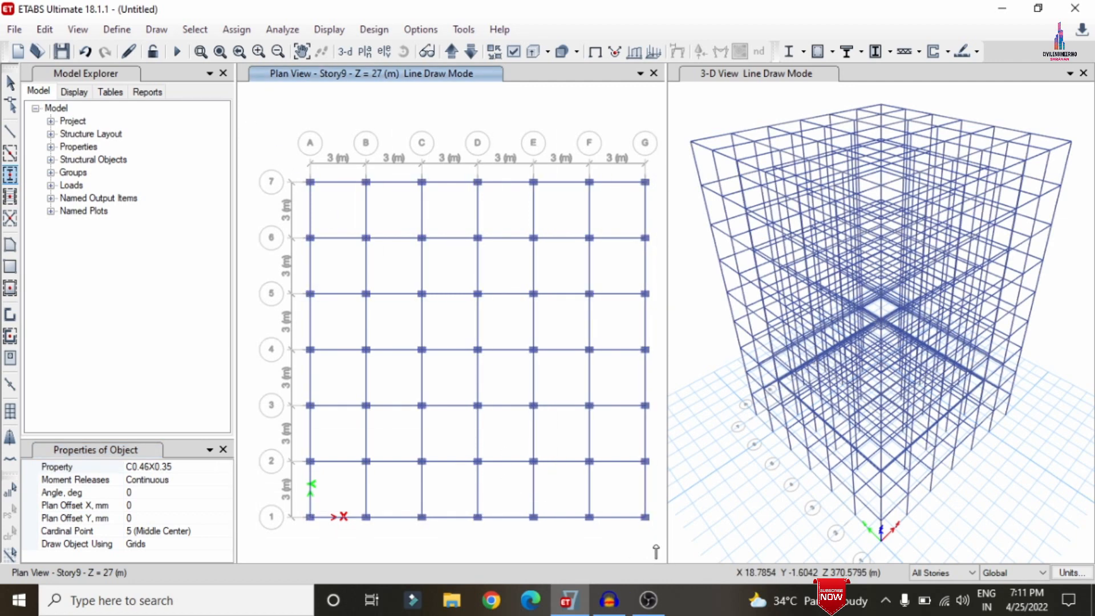
pyautogui.press('Escape')
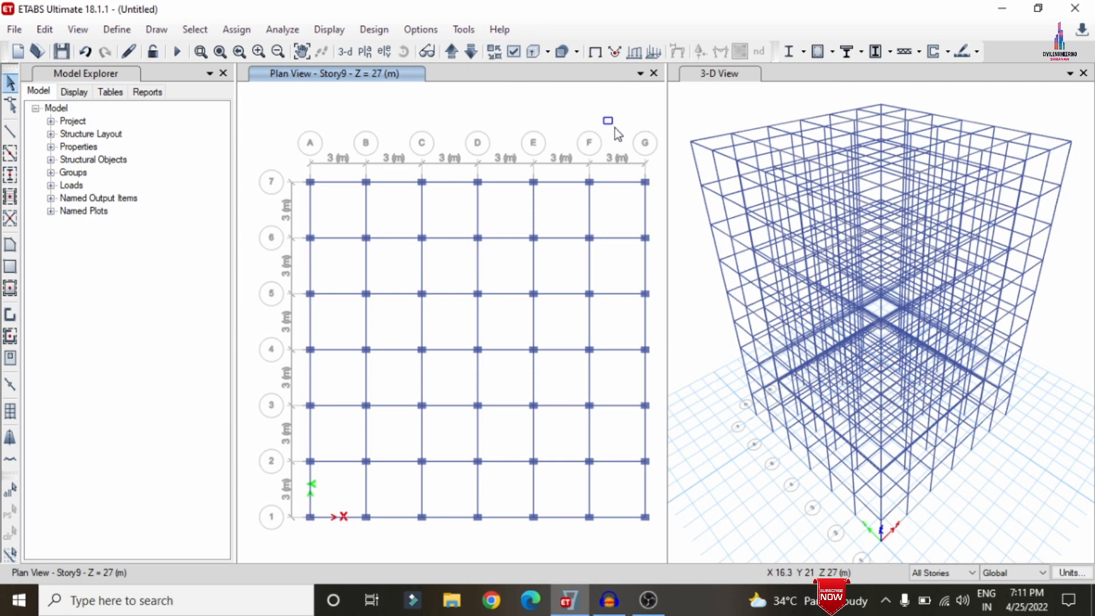
# Step: Quick-draw S150 floor slabs in every grid bay on all stories
pyautogui.click(17, 291)
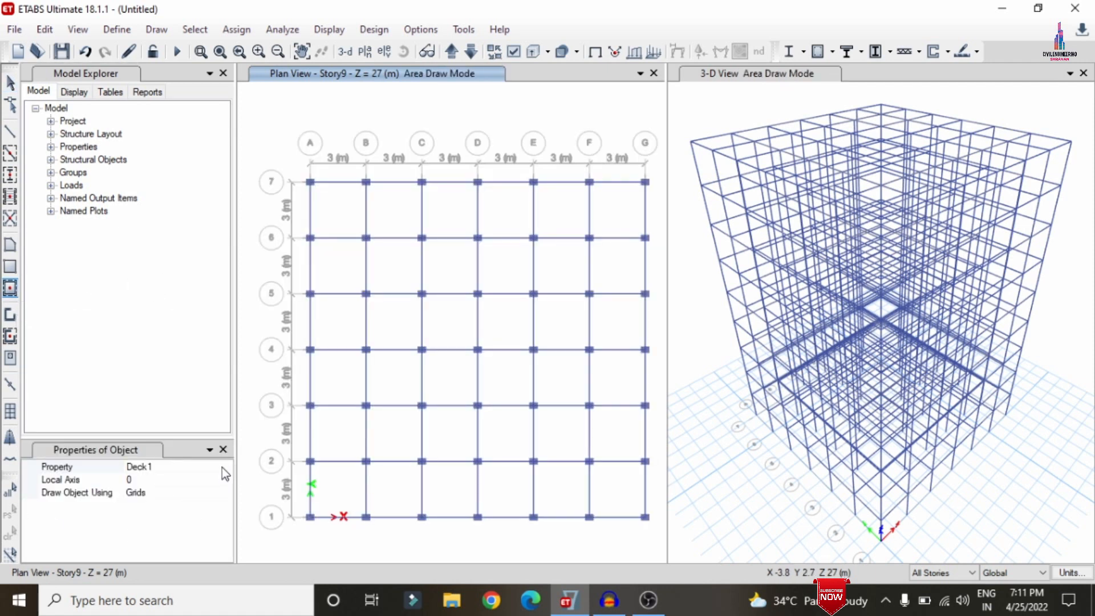
pyautogui.click(221, 467)
pyautogui.click(226, 466)
pyautogui.click(147, 512)
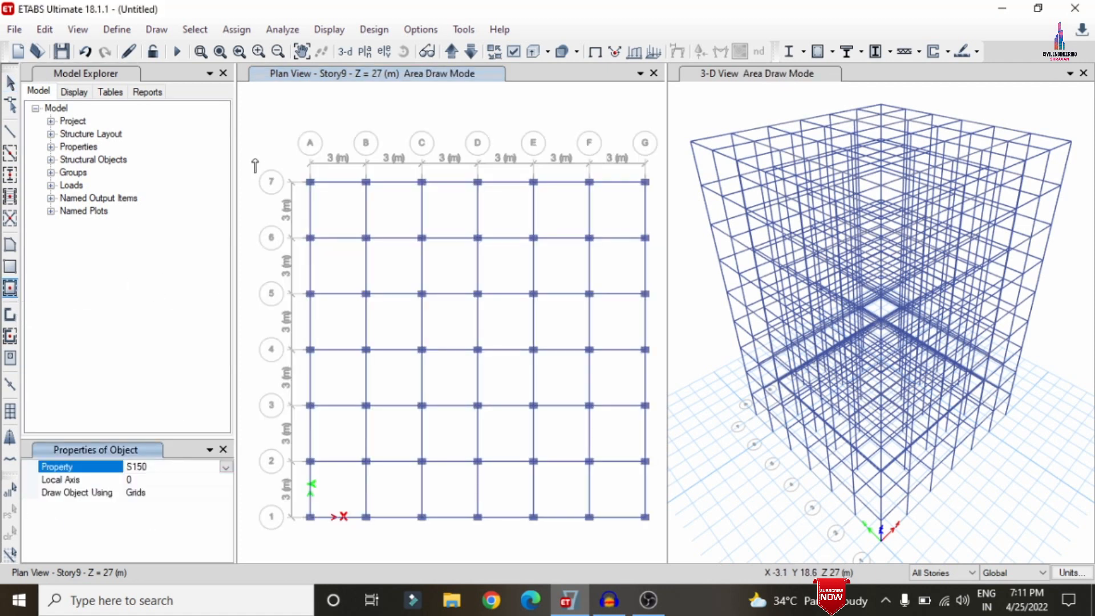
pyautogui.moveTo(268, 143); pyautogui.dragTo(666, 549)
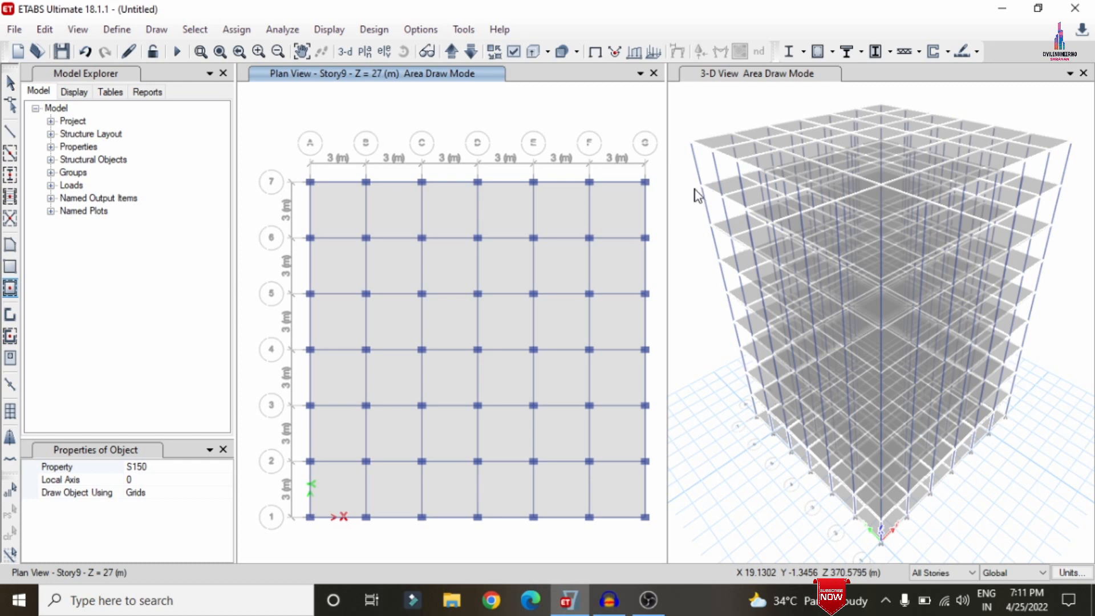
pyautogui.press('Escape')
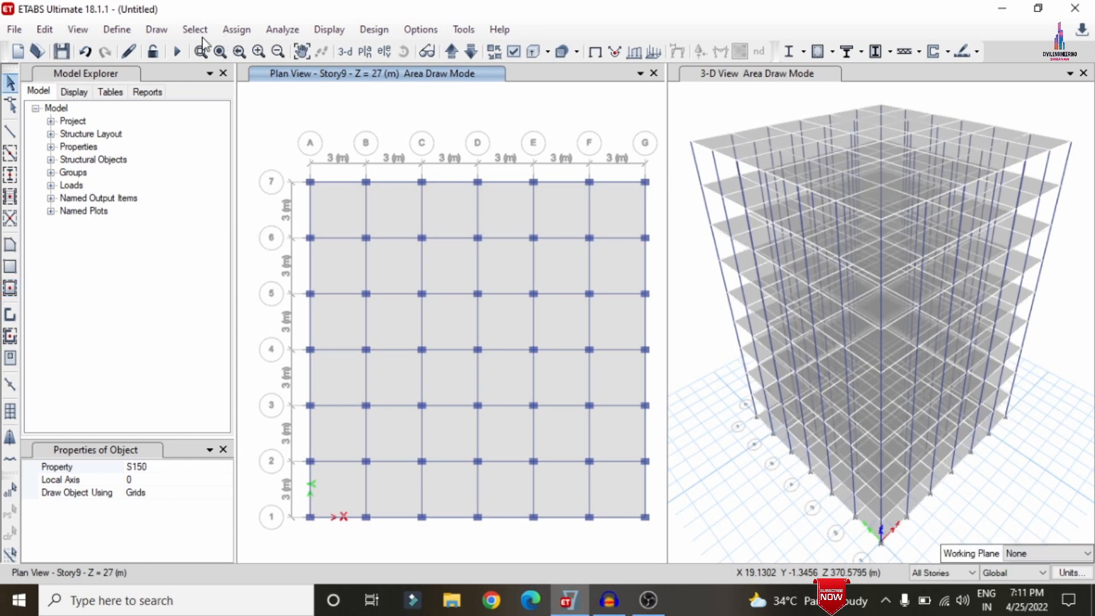
# Step: Select all objects on the Base story, and clear the selection
pyautogui.click(204, 35)
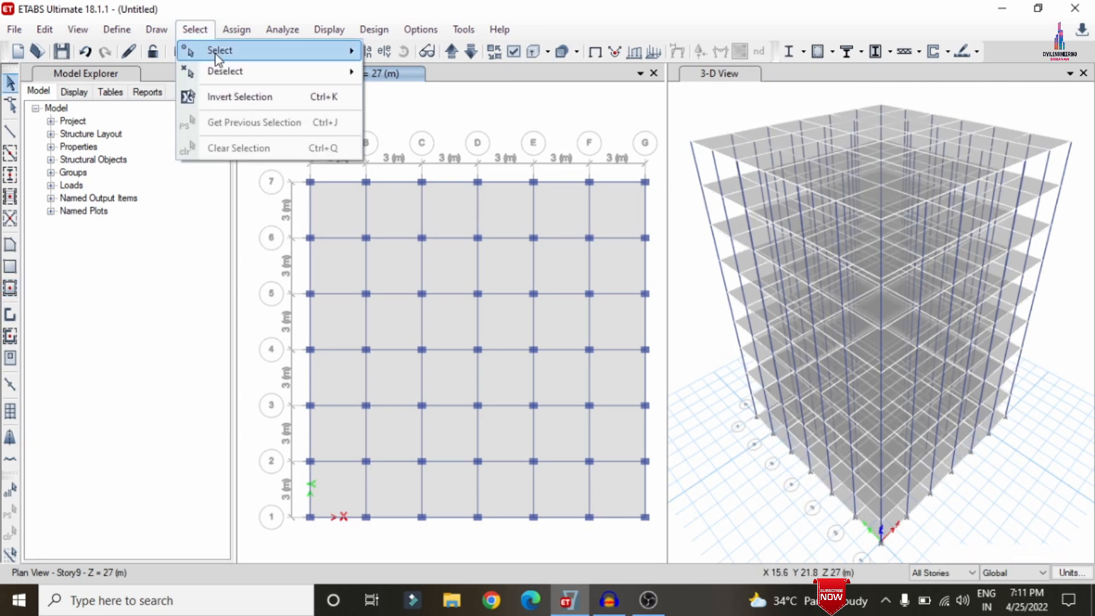
pyautogui.moveTo(251, 53)
pyautogui.click(426, 266)
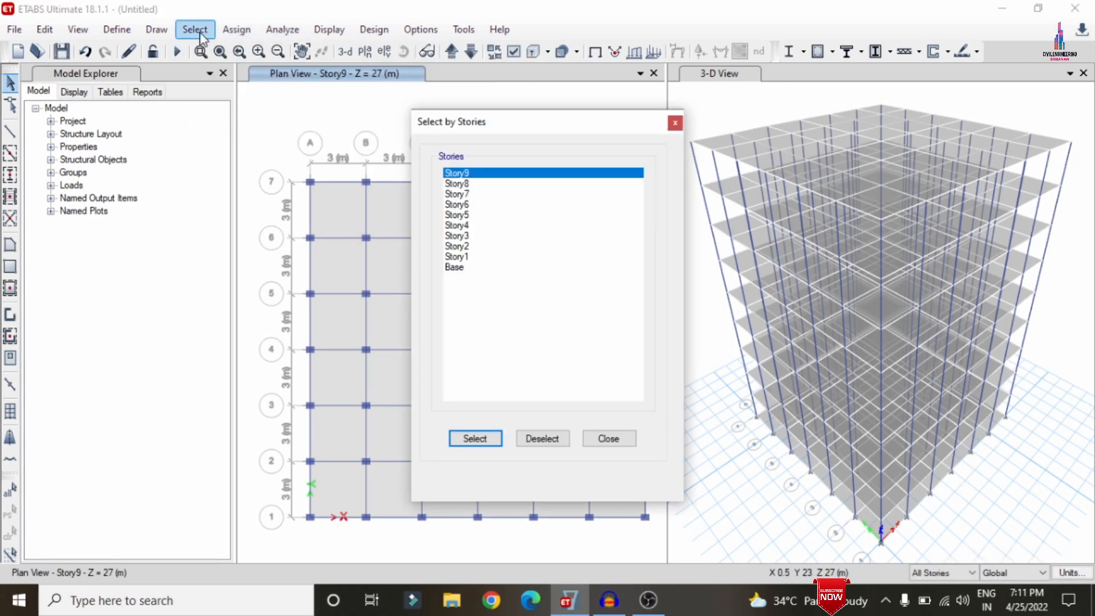
pyautogui.click(468, 268)
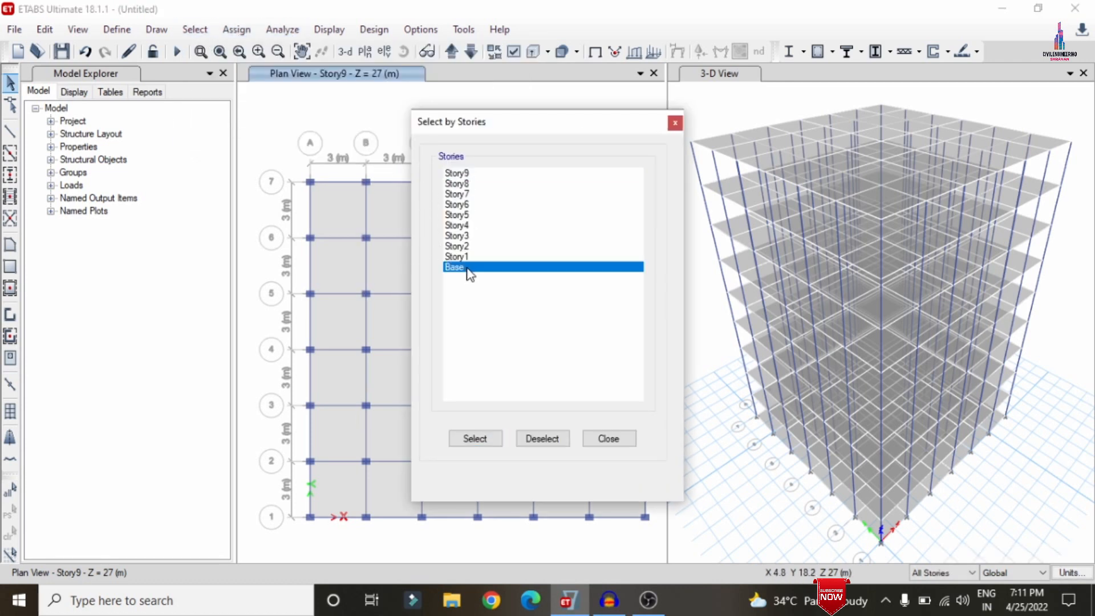
pyautogui.click(473, 438)
pyautogui.click(614, 440)
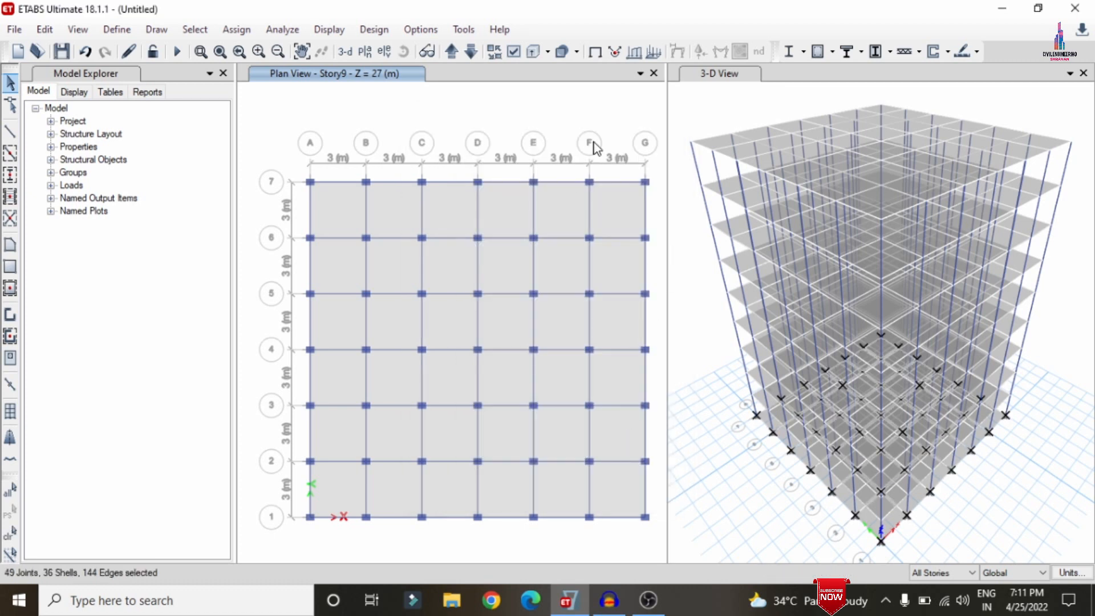
pyautogui.hotkey('ctrl', 'q')
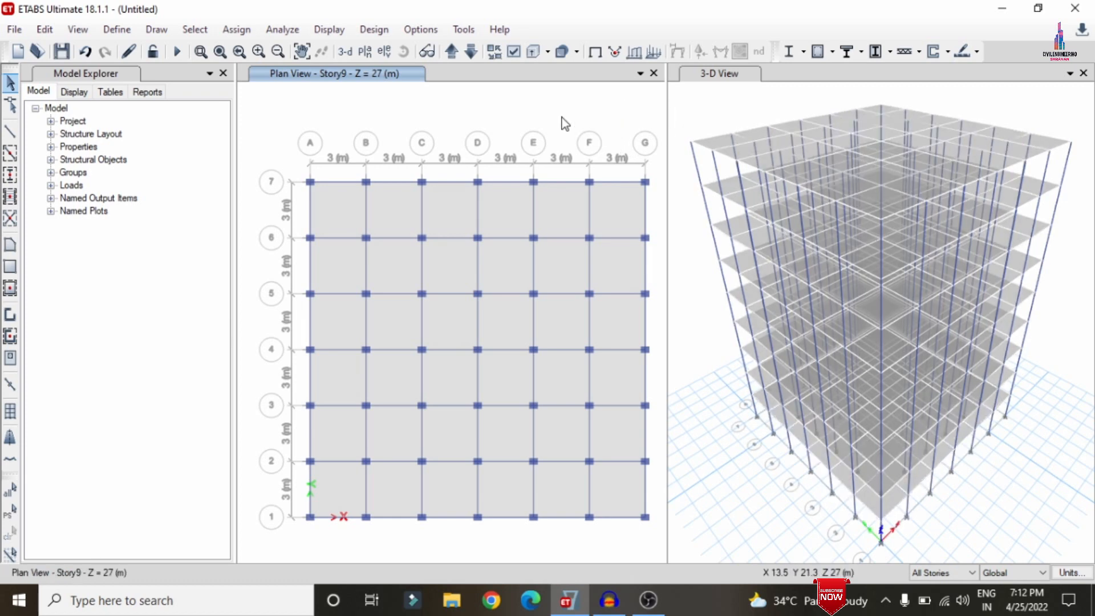
# Step: Show the Story1 plan, try selecting the objects along grid lines F and G on all stories, and clear that selection
pyautogui.click(451, 53)
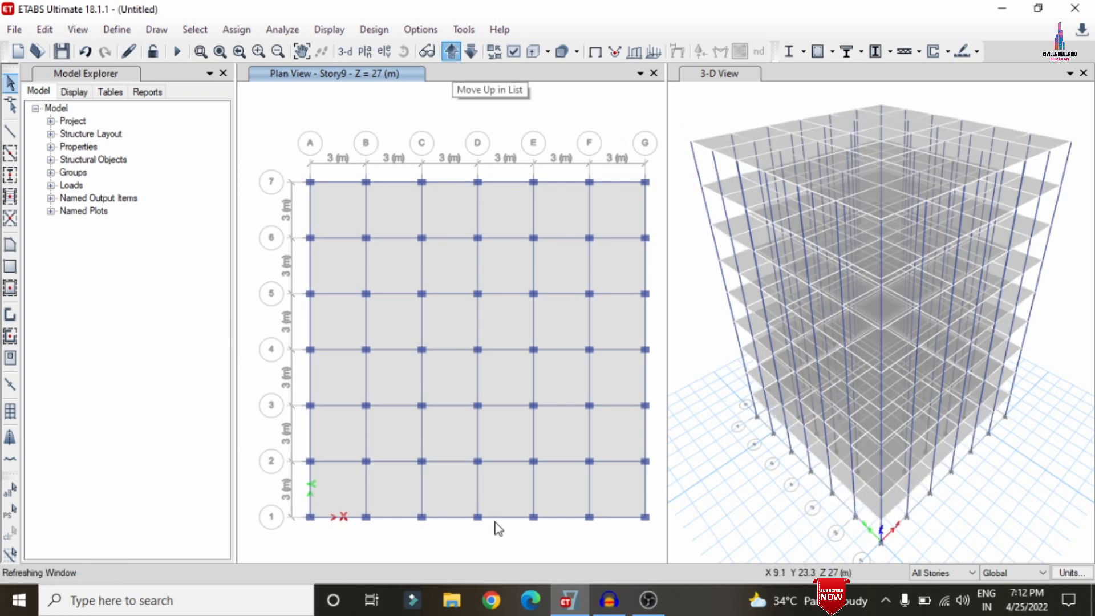
pyautogui.click(457, 53)
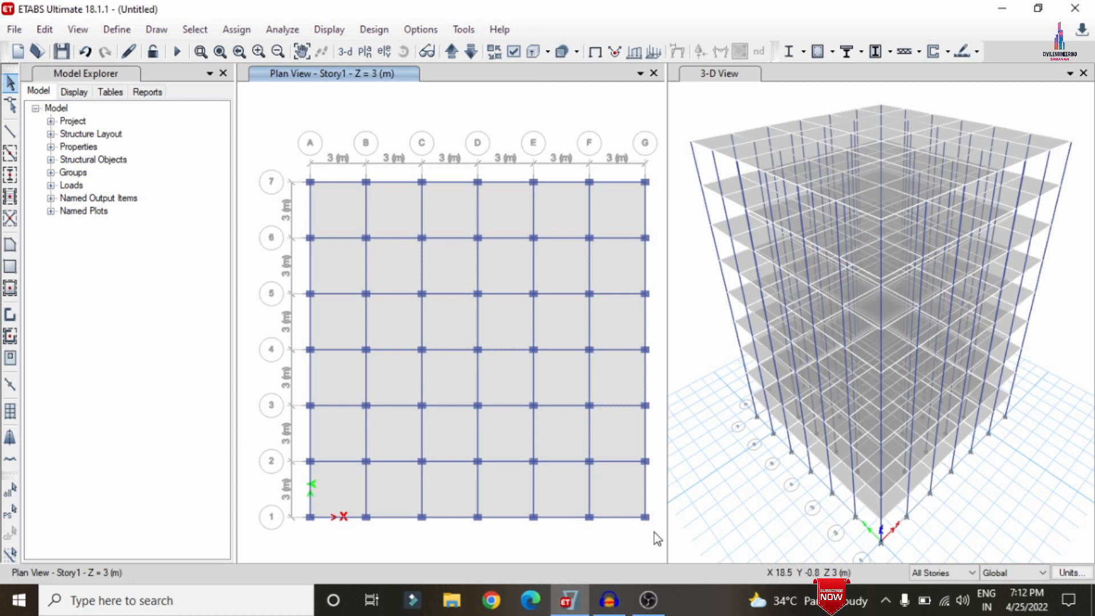
pyautogui.moveTo(654, 532); pyautogui.dragTo(546, 135)
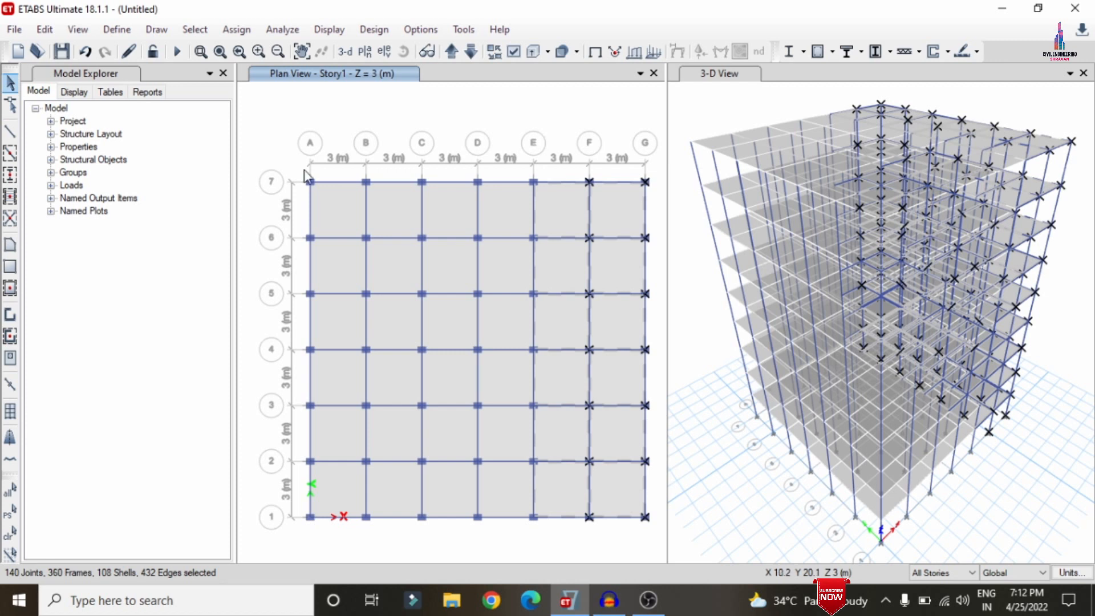
pyautogui.click(11, 534)
# Step: Limit editing to one story and remove the outer Story1 objects along grid lines A–B, F–G, 1–2 and 6–7
pyautogui.click(940, 572)
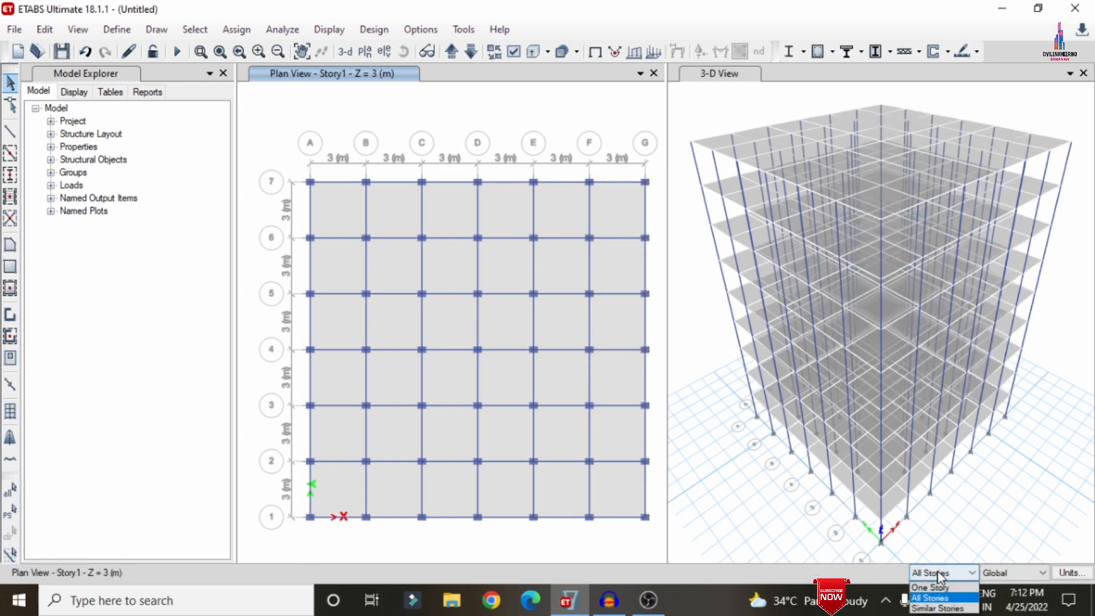
pyautogui.click(939, 593)
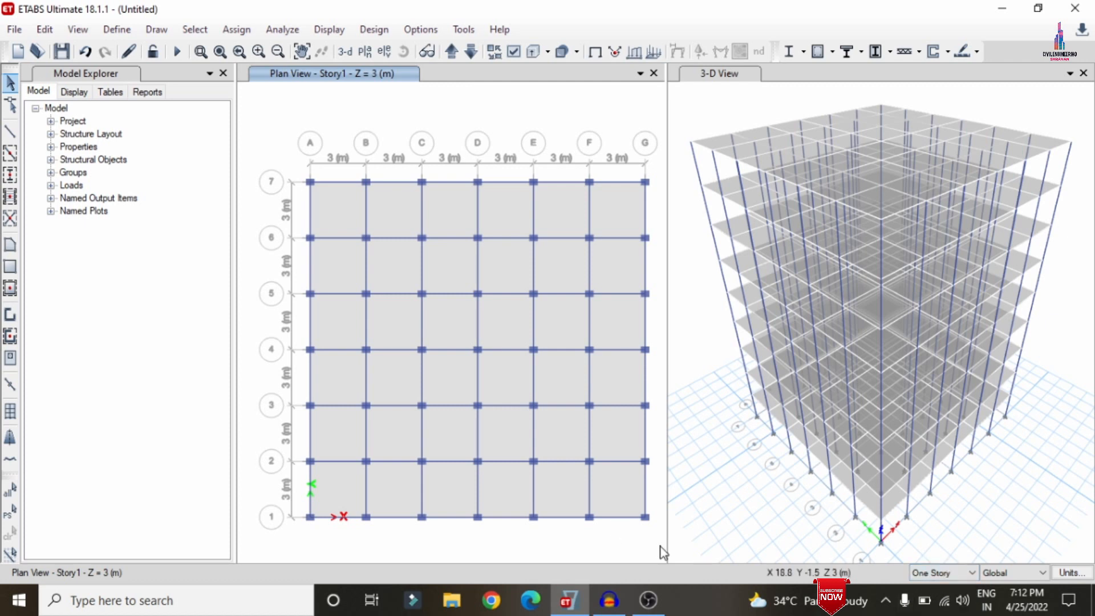
pyautogui.moveTo(656, 540); pyautogui.dragTo(543, 138)
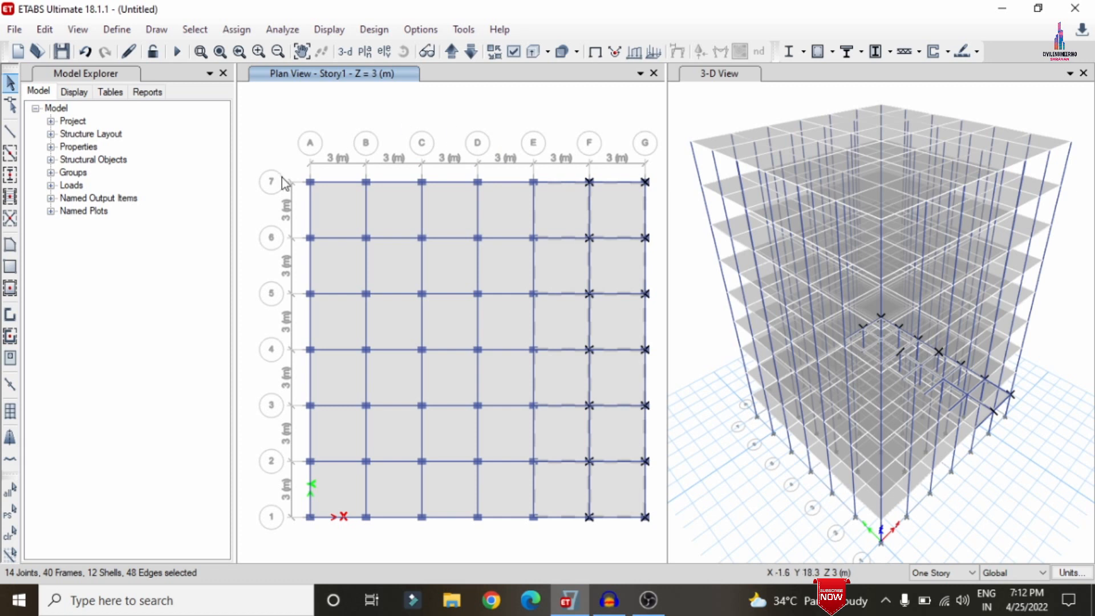
pyautogui.moveTo(284, 168); pyautogui.dragTo(258, 115)
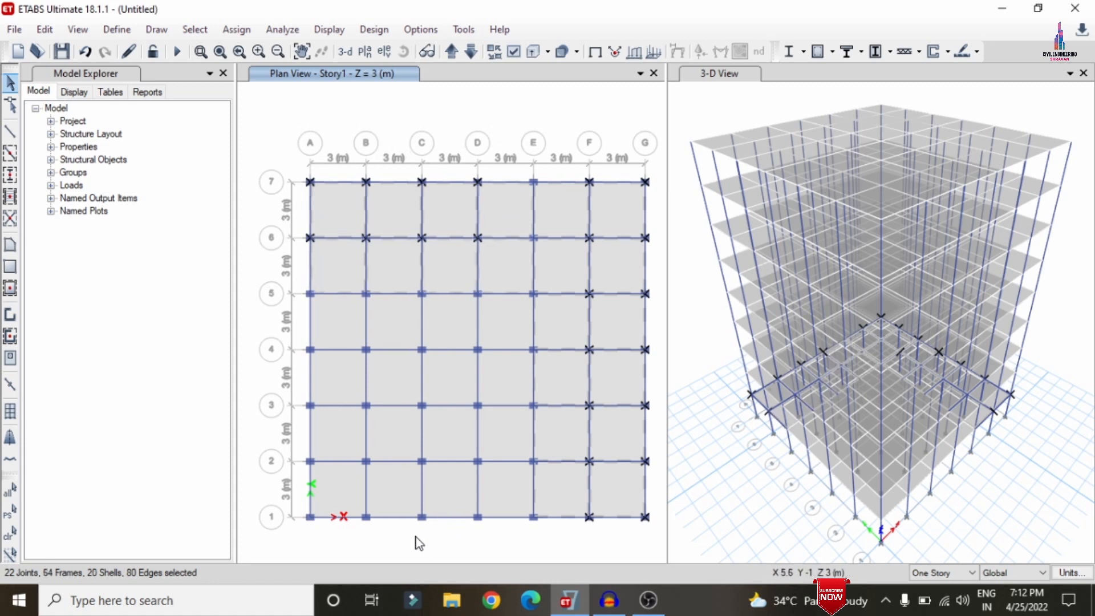
pyautogui.moveTo(415, 536); pyautogui.dragTo(289, 305)
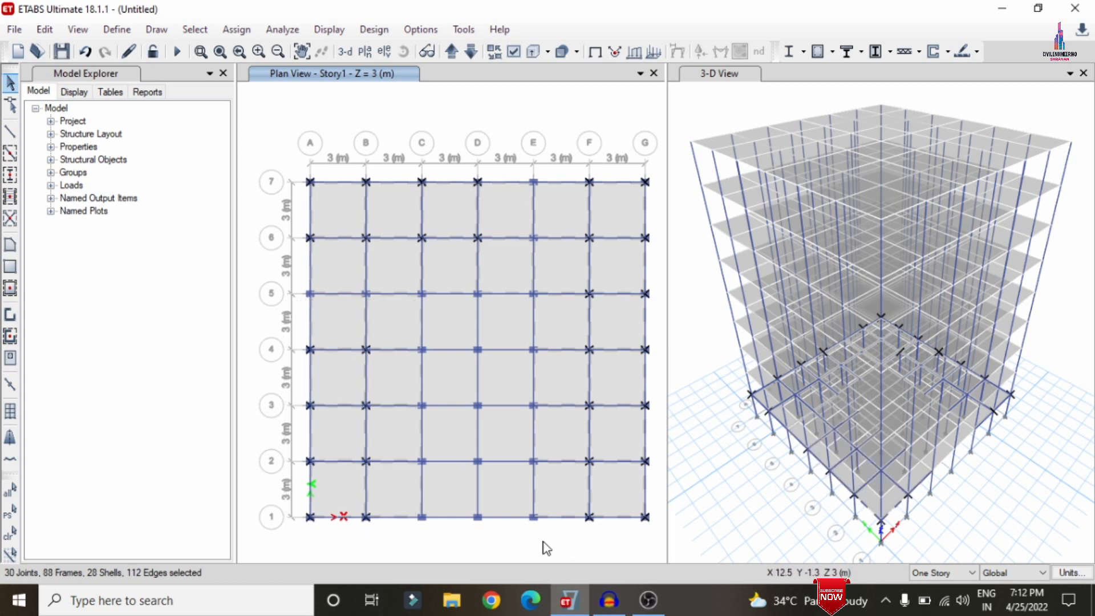
pyautogui.moveTo(494, 515); pyautogui.dragTo(401, 421)
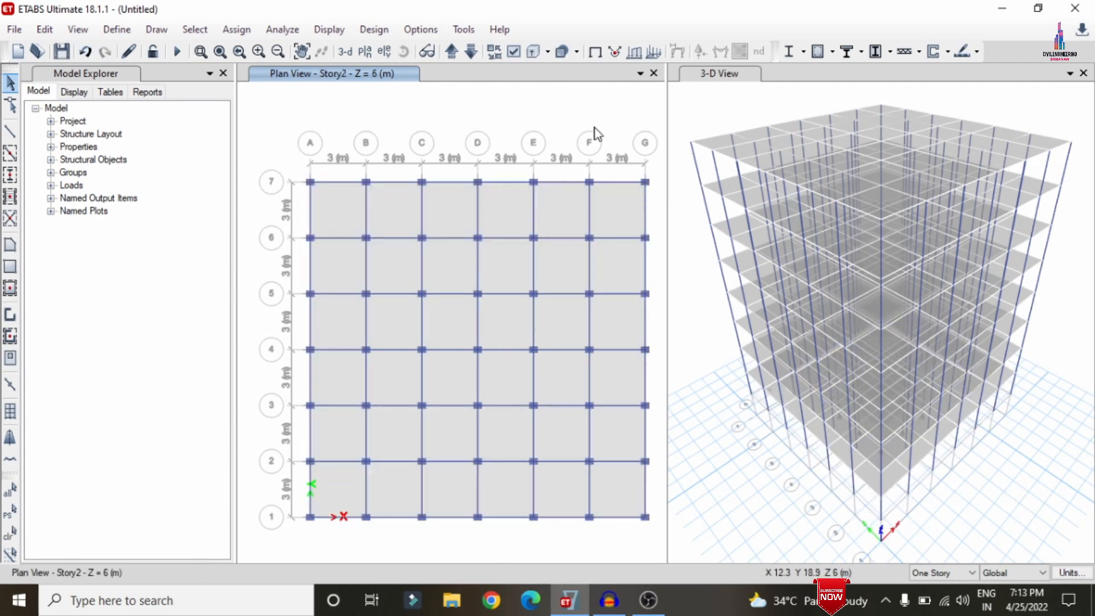
# Step: Show the Story3 plan and delete its outer ring of beams, columns and slabs along grid lines A, G, 1 and 7
pyautogui.click(451, 51)
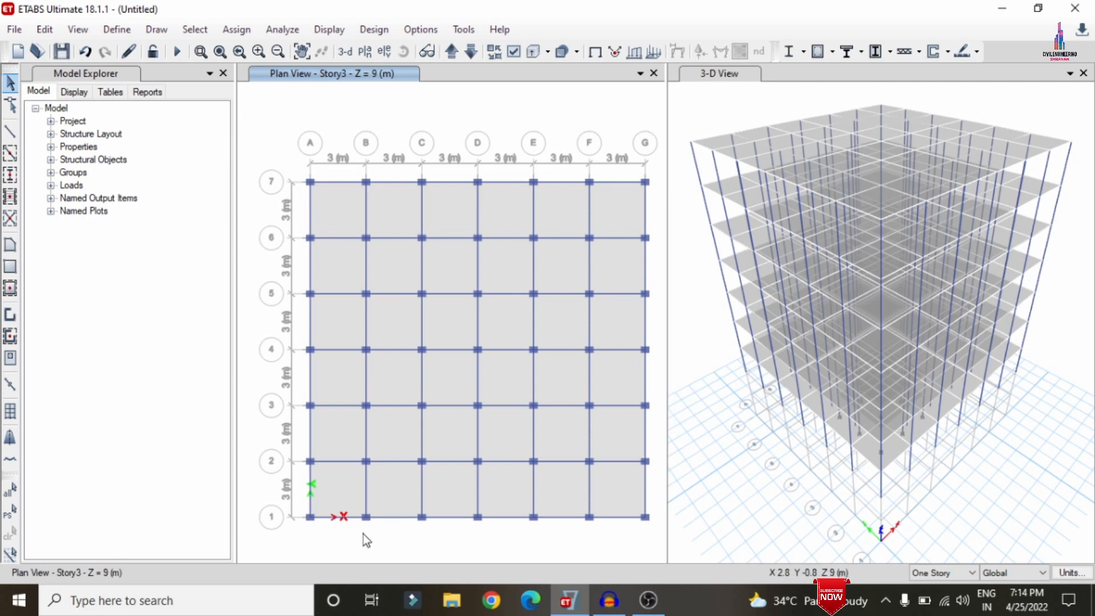
pyautogui.moveTo(365, 530); pyautogui.dragTo(281, 162)
pyautogui.moveTo(281, 162); pyautogui.dragTo(281, 162)
pyautogui.press('Delete')
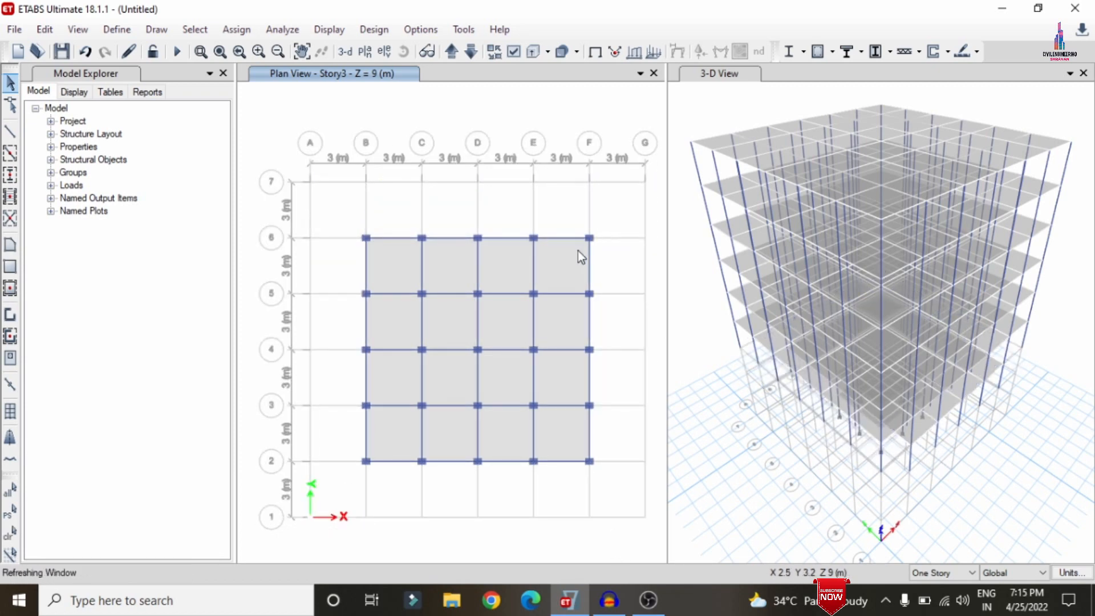
# Step: Delete the Story3 columns along grid lines B, F, 2 and 6, keeping the beams and slabs there
pyautogui.moveTo(602, 229); pyautogui.dragTo(582, 251)
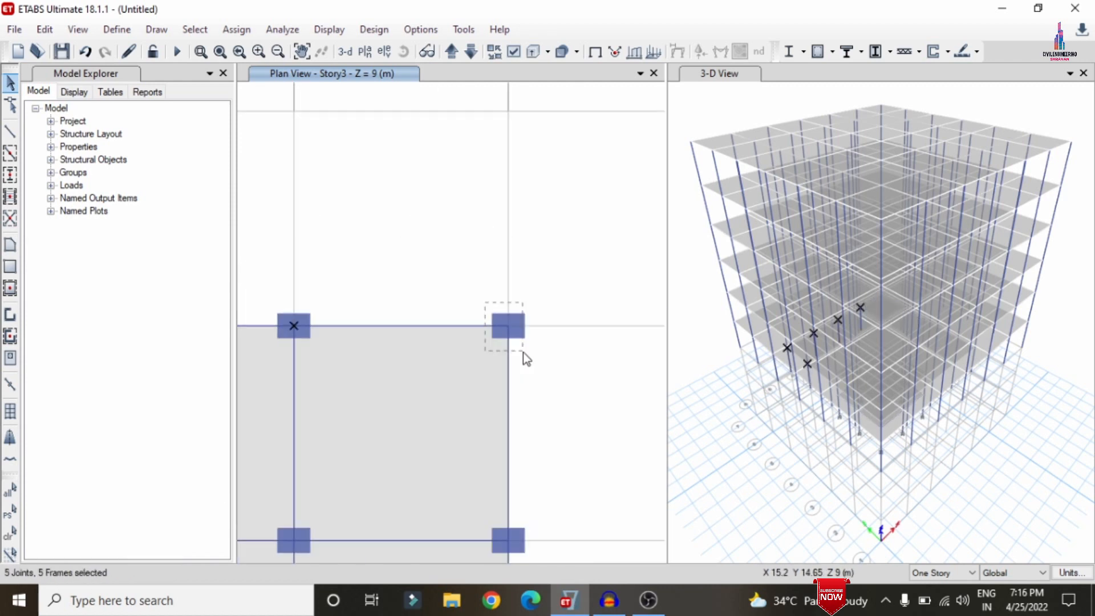
pyautogui.scroll(3, 371, 309)
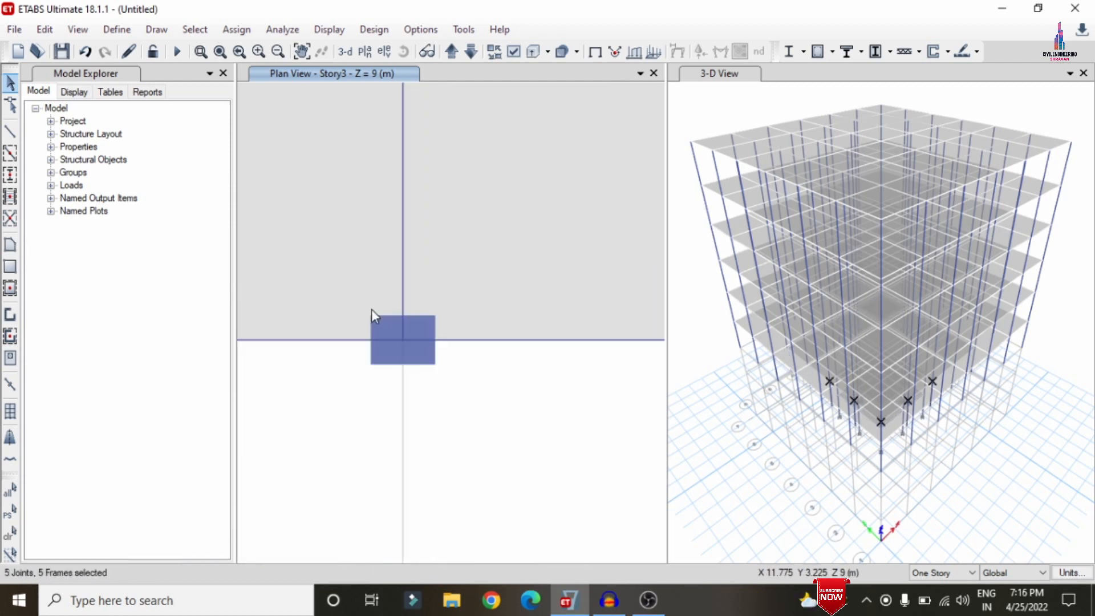
pyautogui.scroll(-3, 371, 309)
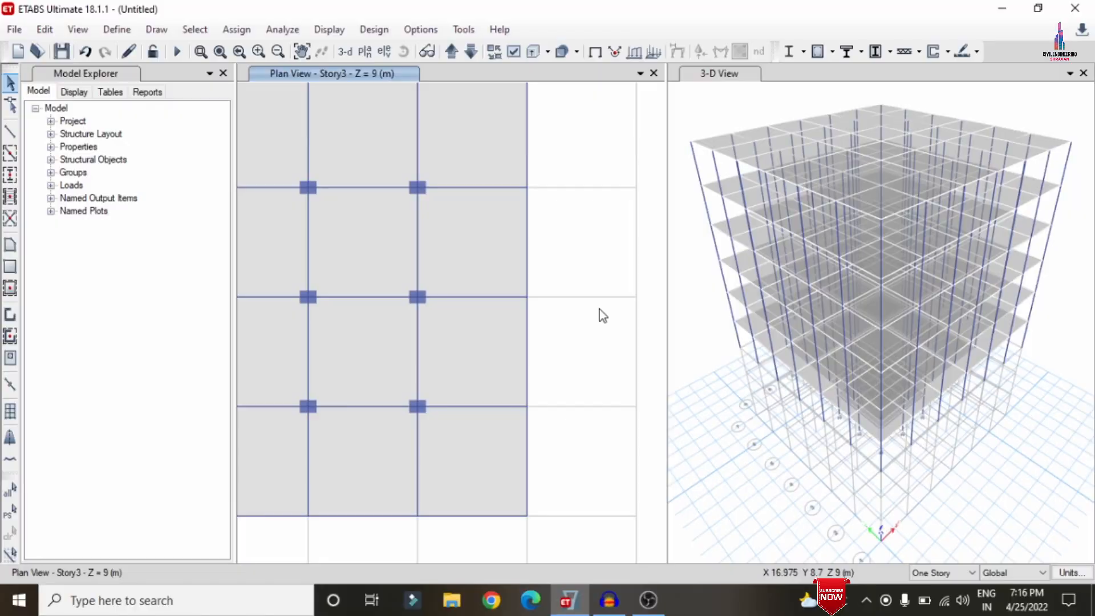
pyautogui.scroll(-6, 600, 310)
pyautogui.scroll(3, 551, 288)
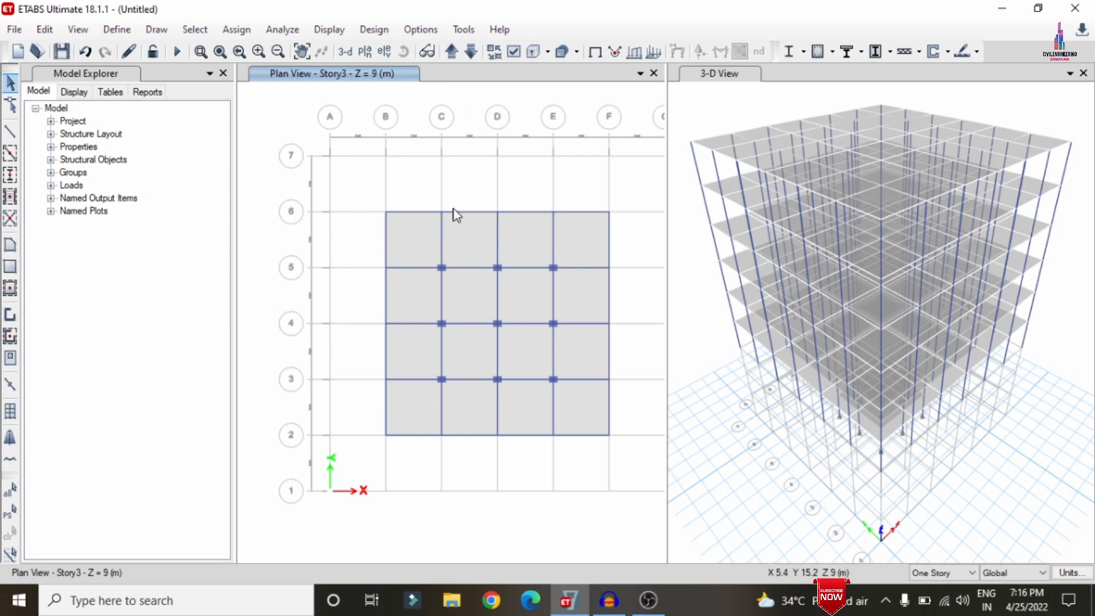
# Step: Show the Story4 plan and delete the outer beams, columns and slabs selected along grid lines A, G, 1 and 7
pyautogui.click(450, 50)
pyautogui.click(451, 51)
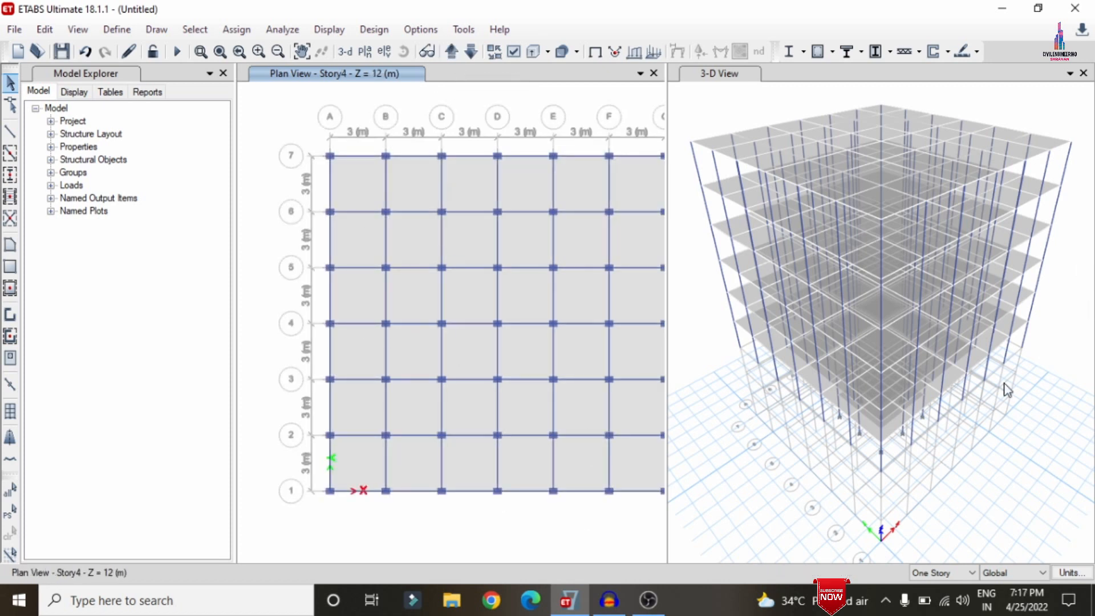
pyautogui.scroll(-3, 342, 231)
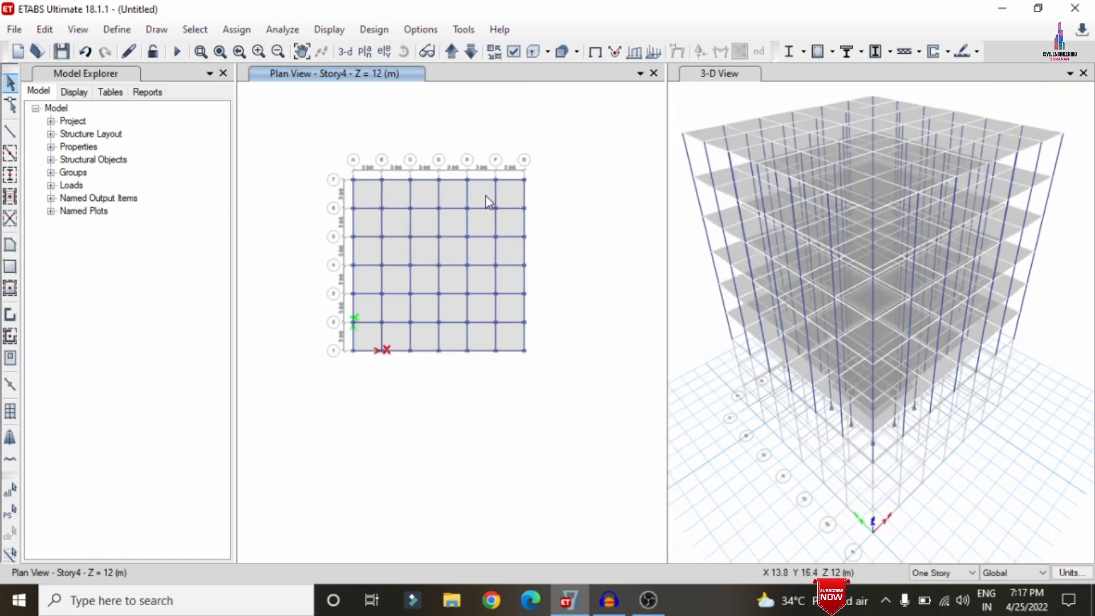
pyautogui.scroll(2, 486, 199)
pyautogui.scroll(-2, 613, 162)
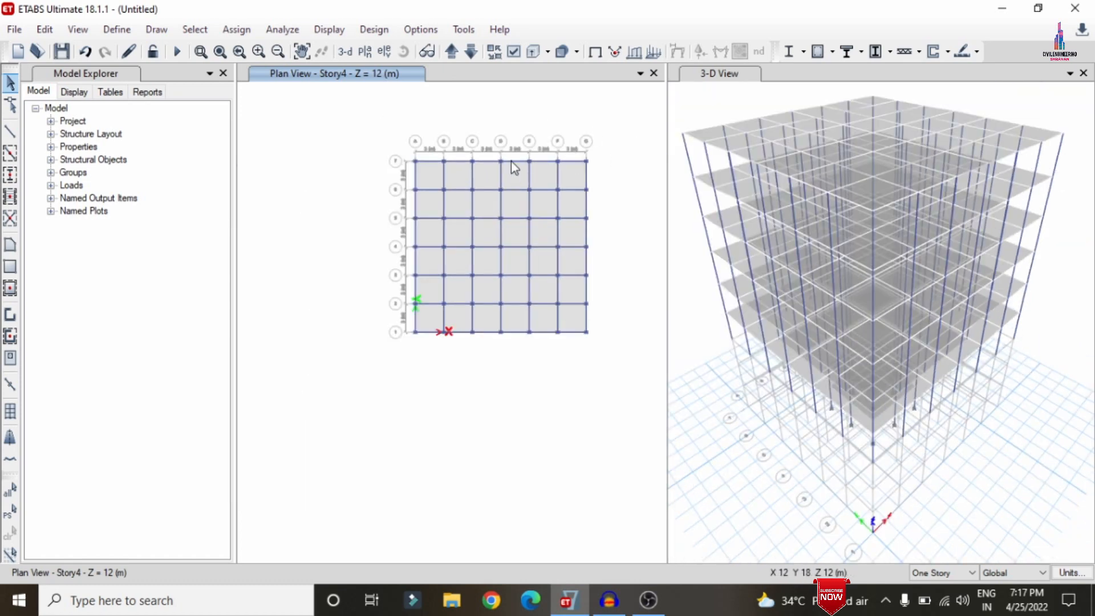
pyautogui.scroll(2, 562, 159)
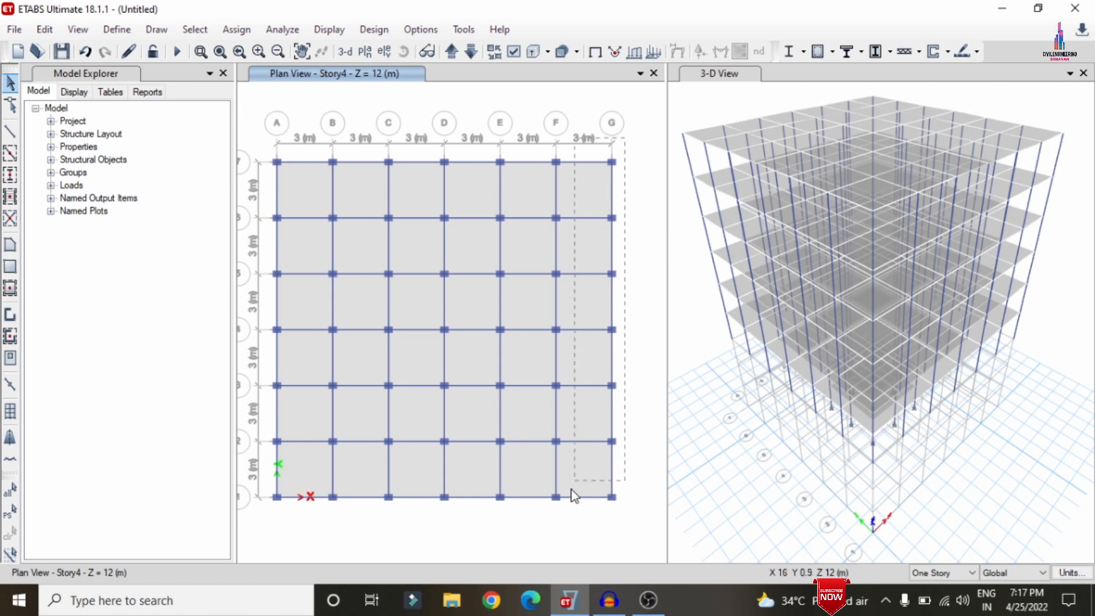
pyautogui.moveTo(573, 496); pyautogui.dragTo(566, 504)
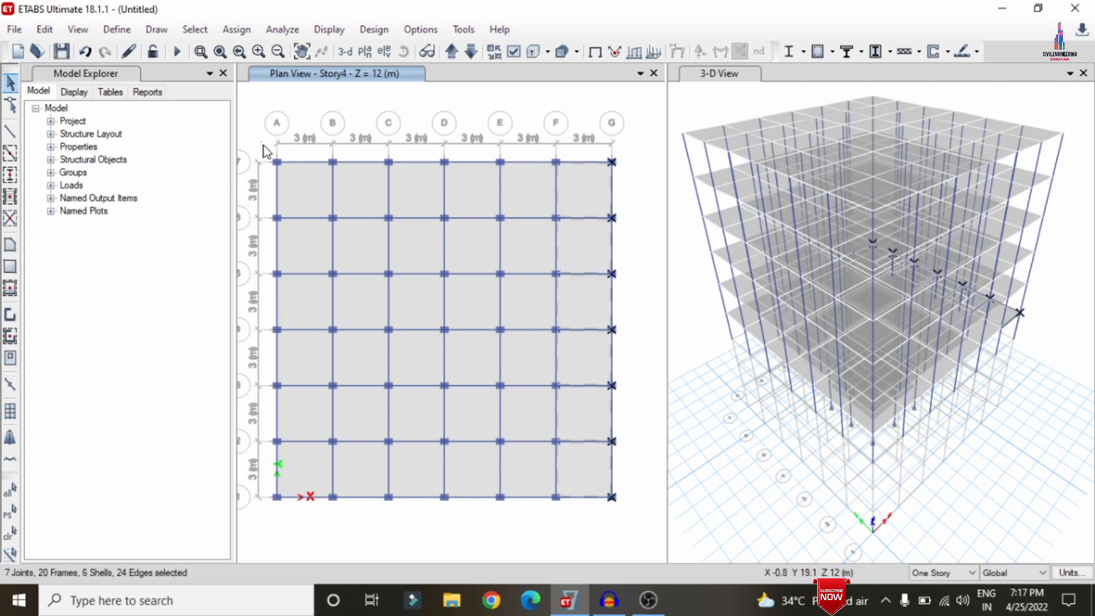
pyautogui.moveTo(263, 146); pyautogui.dragTo(546, 213)
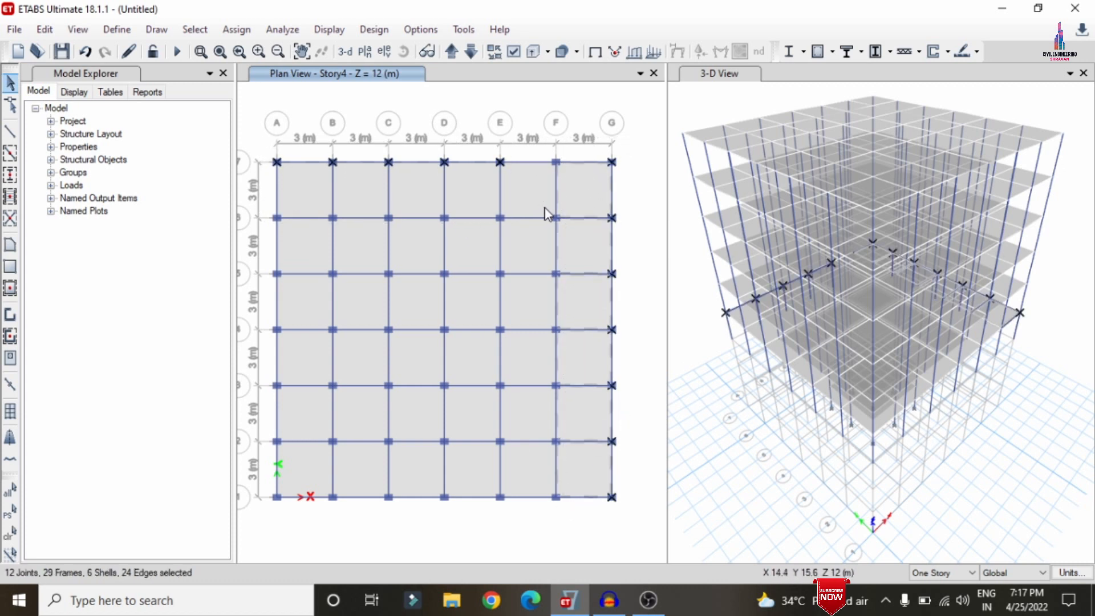
pyautogui.moveTo(539, 513); pyautogui.dragTo(280, 459)
pyautogui.moveTo(306, 419); pyautogui.dragTo(266, 179)
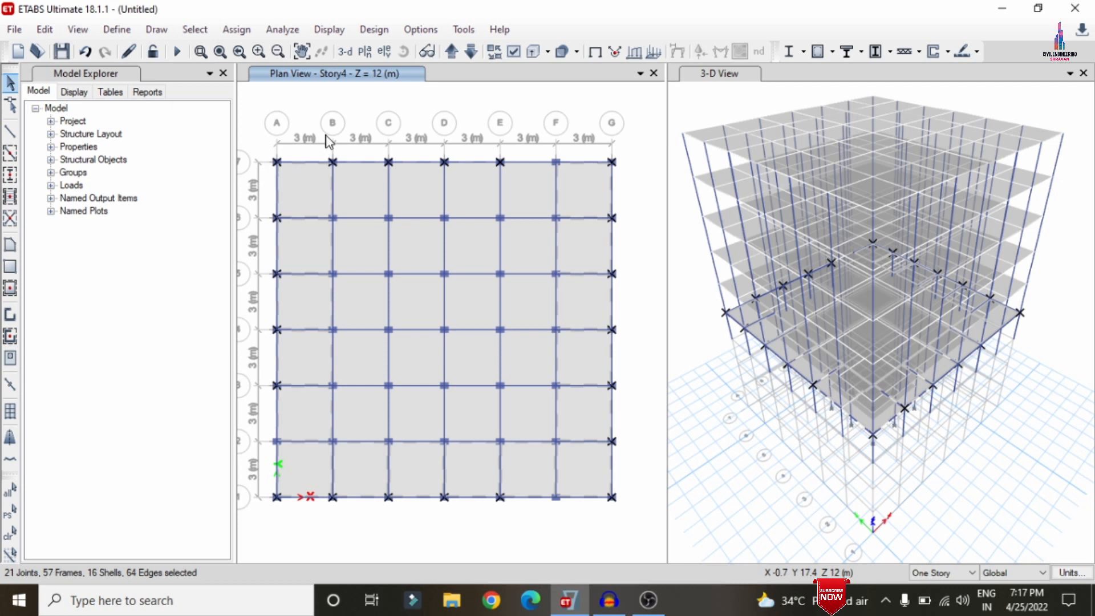
pyautogui.hotkey('ctrl', 'q')
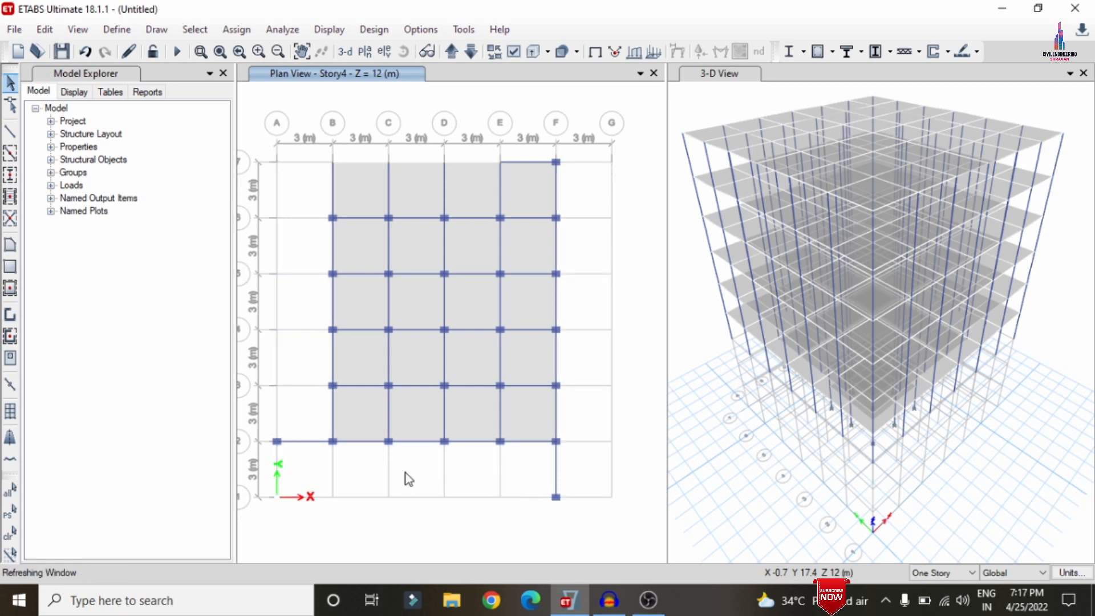
# Step: Delete the leftover Story4 beams, slabs and columns outside grid lines B–F and 2–6, including the columns at A2 and F1
pyautogui.click(303, 443)
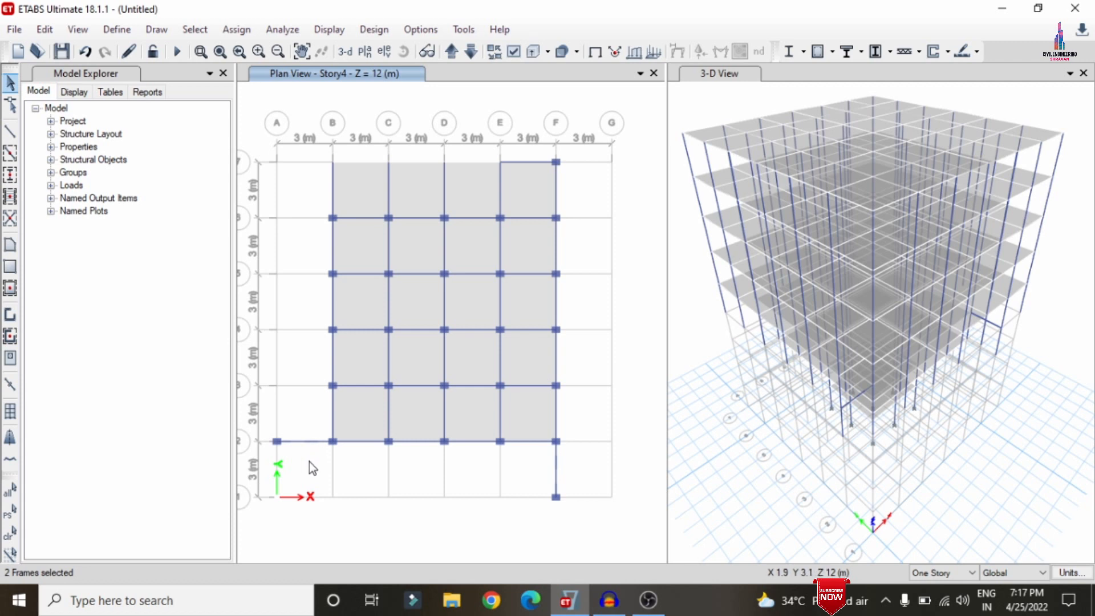
pyautogui.press('Delete')
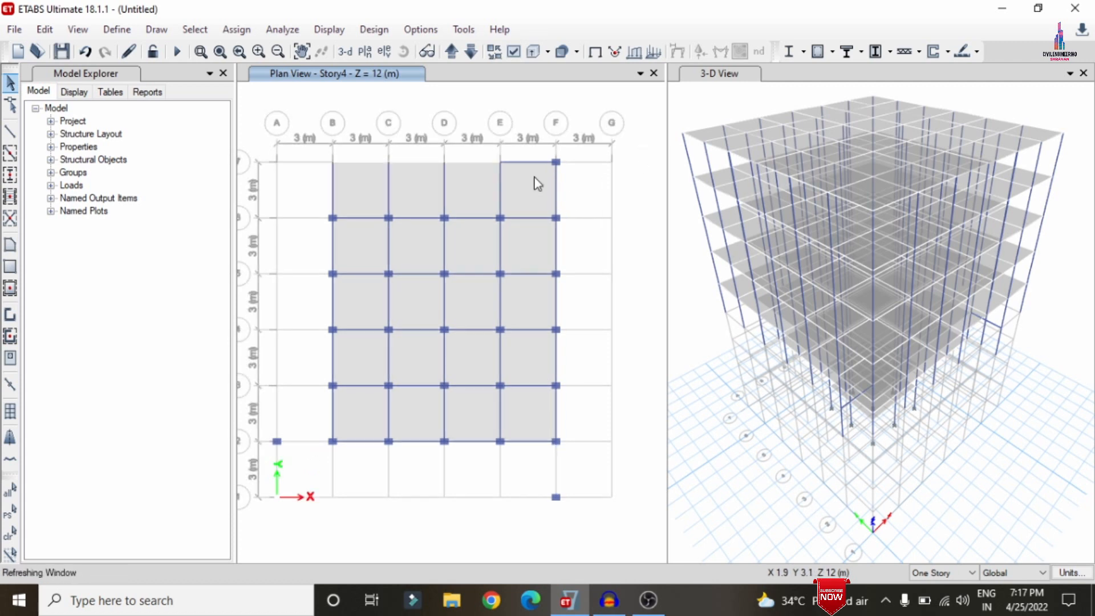
pyautogui.moveTo(434, 158); pyautogui.dragTo(319, 153)
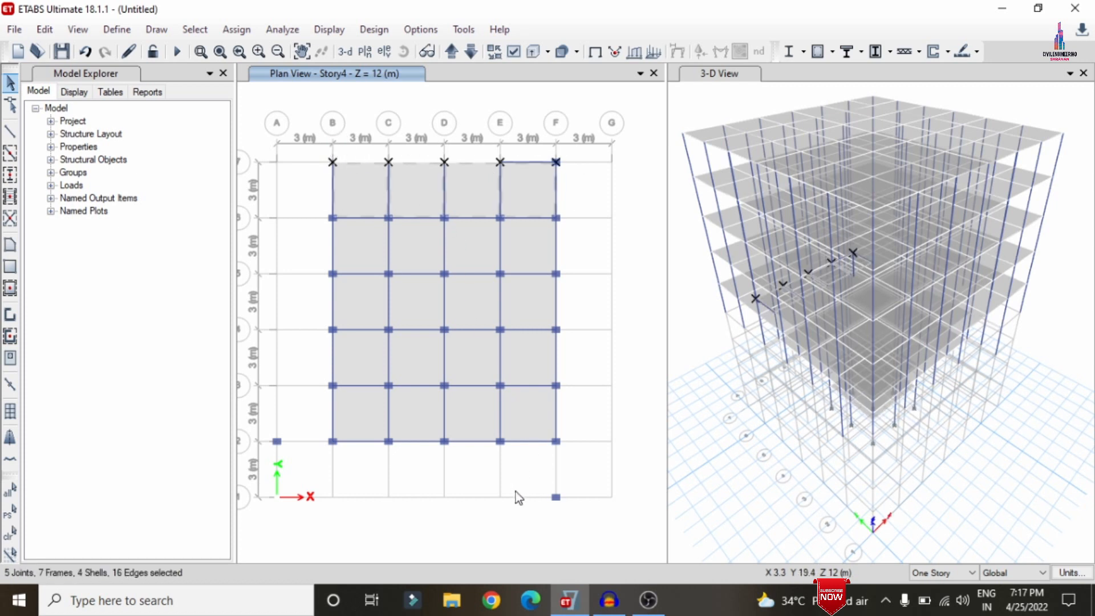
pyautogui.press('Delete')
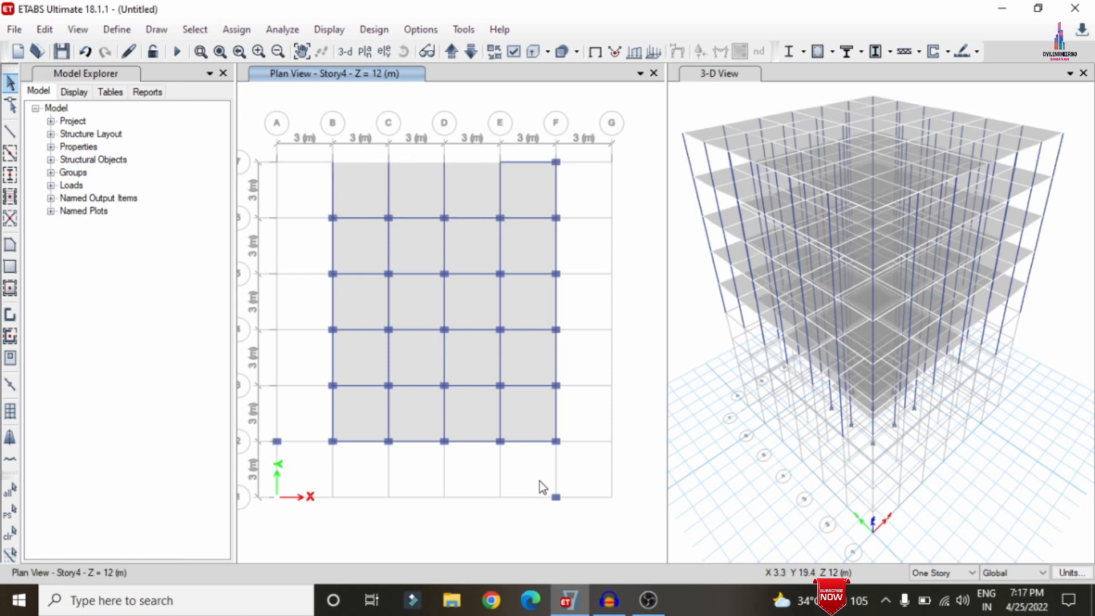
pyautogui.click(555, 496)
pyautogui.click(276, 441)
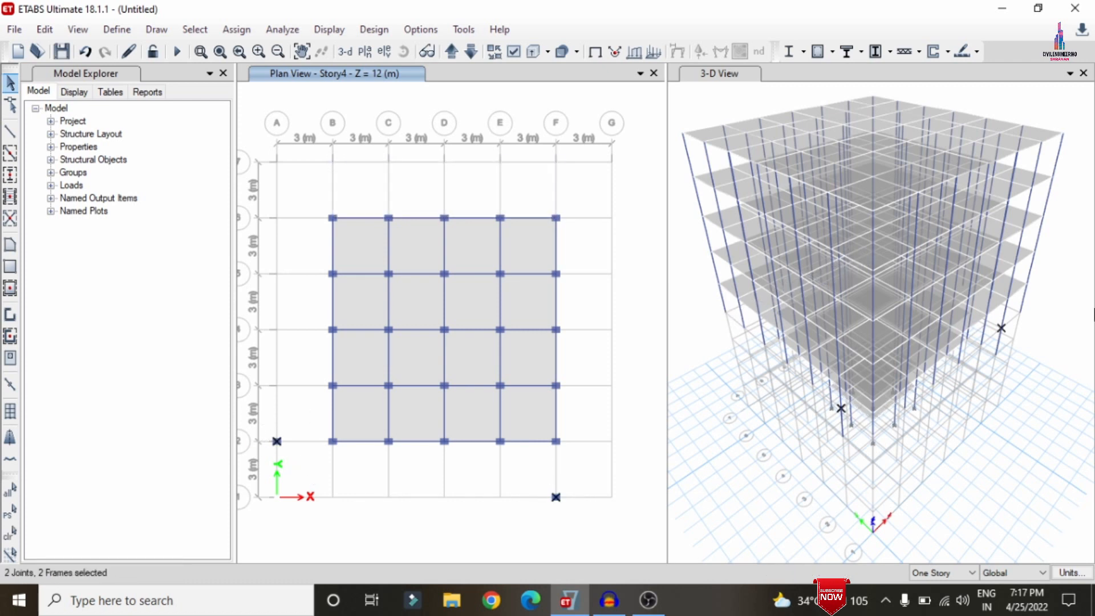
pyautogui.press('Delete')
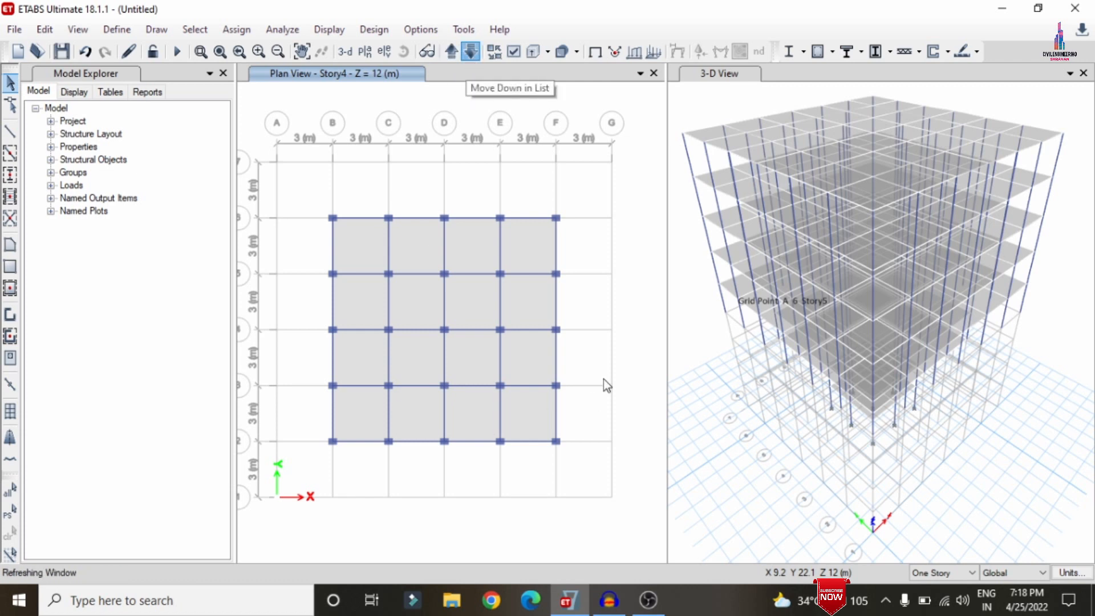
# Step: Show the Story5 plan and delete its outer ring of beams, columns and slabs along grid lines A, G, 1 and 7
pyautogui.click(458, 49)
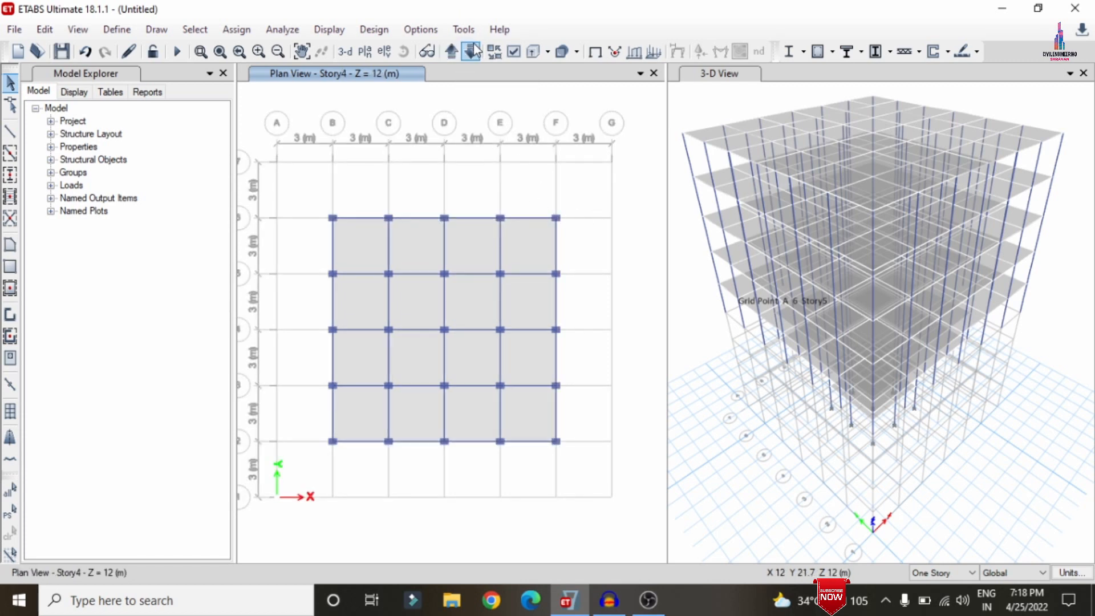
pyautogui.click(459, 51)
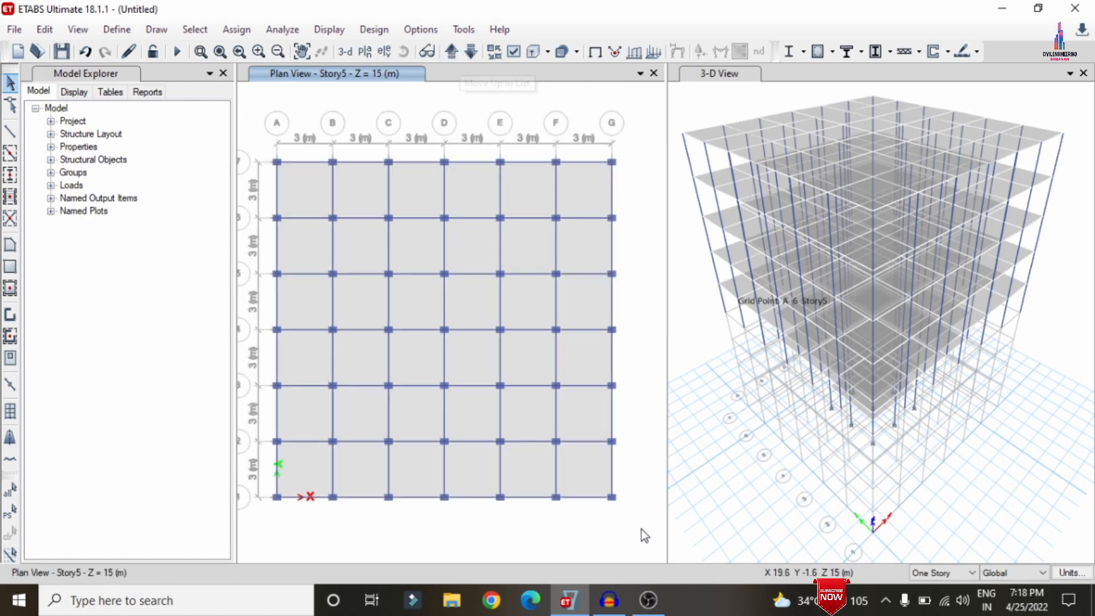
pyautogui.moveTo(635, 420); pyautogui.dragTo(568, 204)
pyautogui.moveTo(560, 146); pyautogui.dragTo(562, 149)
pyautogui.moveTo(579, 521); pyautogui.dragTo(249, 447)
pyautogui.moveTo(319, 462); pyautogui.dragTo(263, 141)
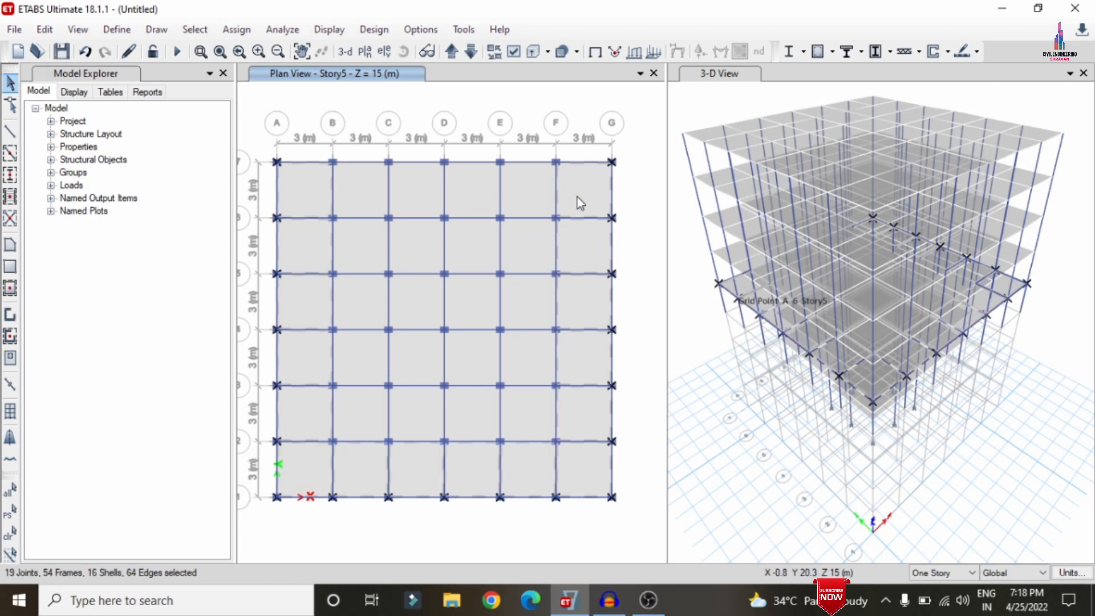
pyautogui.press('Delete')
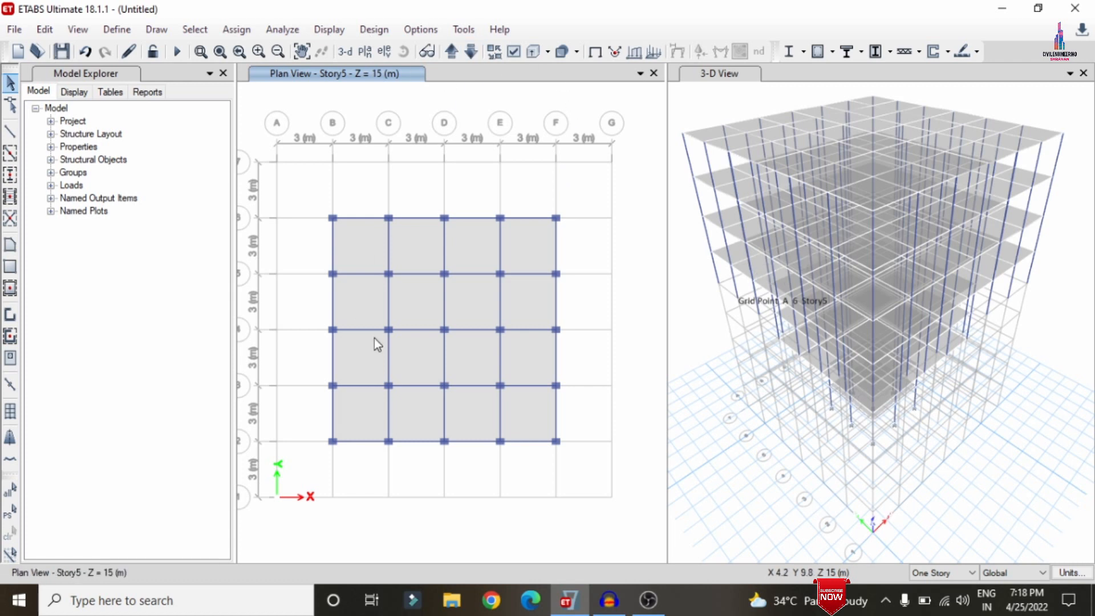
# Step: Show the Story6 plan and delete only the perimeter columns along grid lines A, G, 1 and 7
pyautogui.click(447, 55)
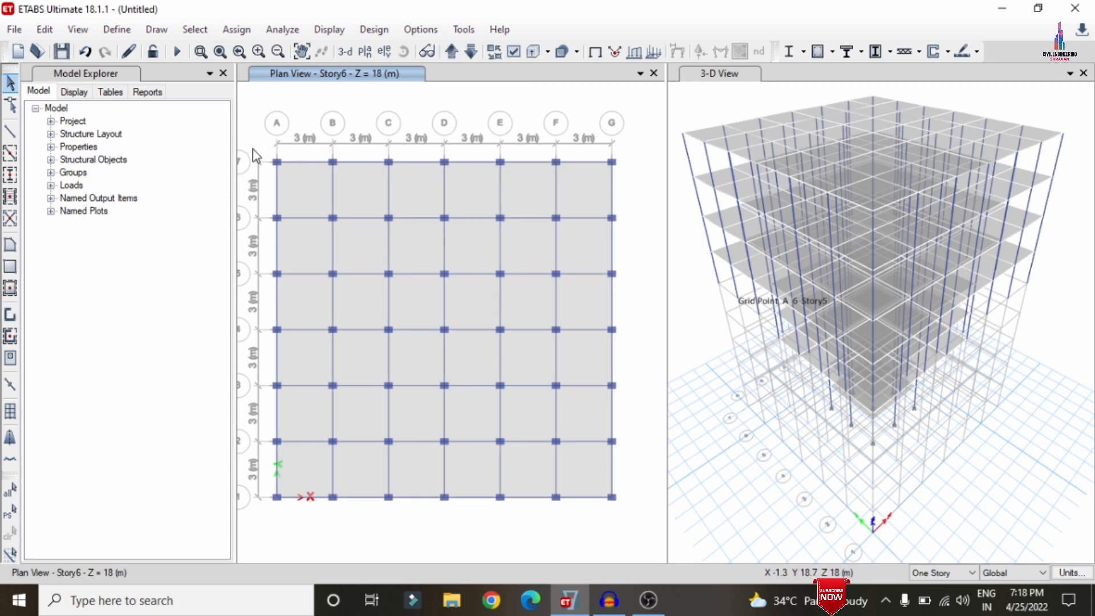
pyautogui.moveTo(262, 152); pyautogui.dragTo(455, 175)
pyautogui.moveTo(491, 151); pyautogui.dragTo(512, 175)
pyautogui.moveTo(546, 151); pyautogui.dragTo(621, 174)
pyautogui.moveTo(602, 207); pyautogui.dragTo(622, 231)
pyautogui.moveTo(602, 263); pyautogui.dragTo(622, 286)
pyautogui.moveTo(602, 319); pyautogui.dragTo(623, 342)
pyautogui.moveTo(602, 374); pyautogui.dragTo(623, 398)
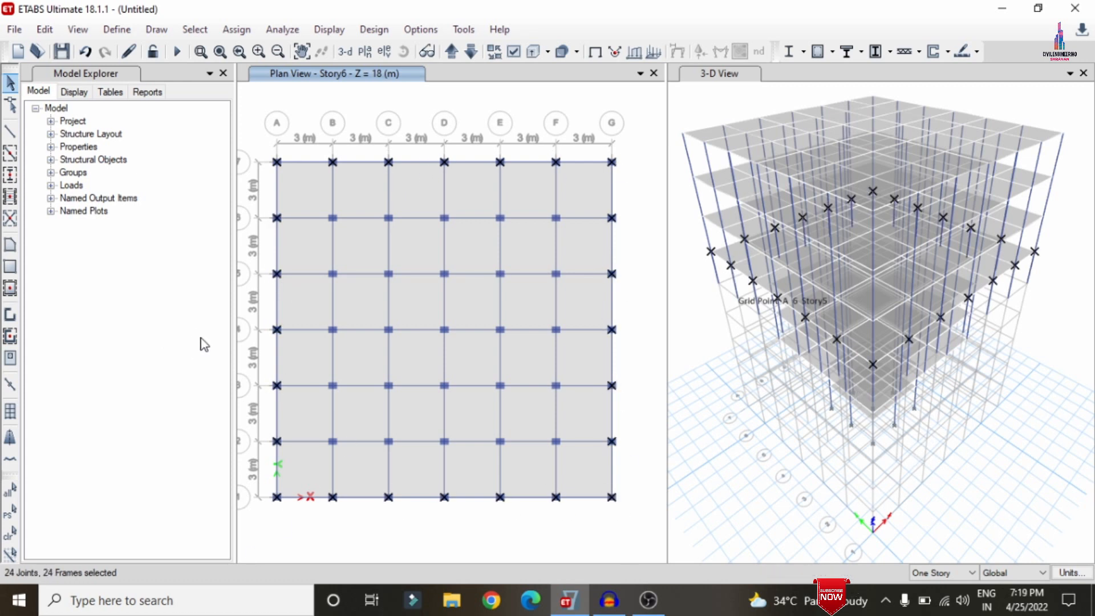
pyautogui.press('Delete')
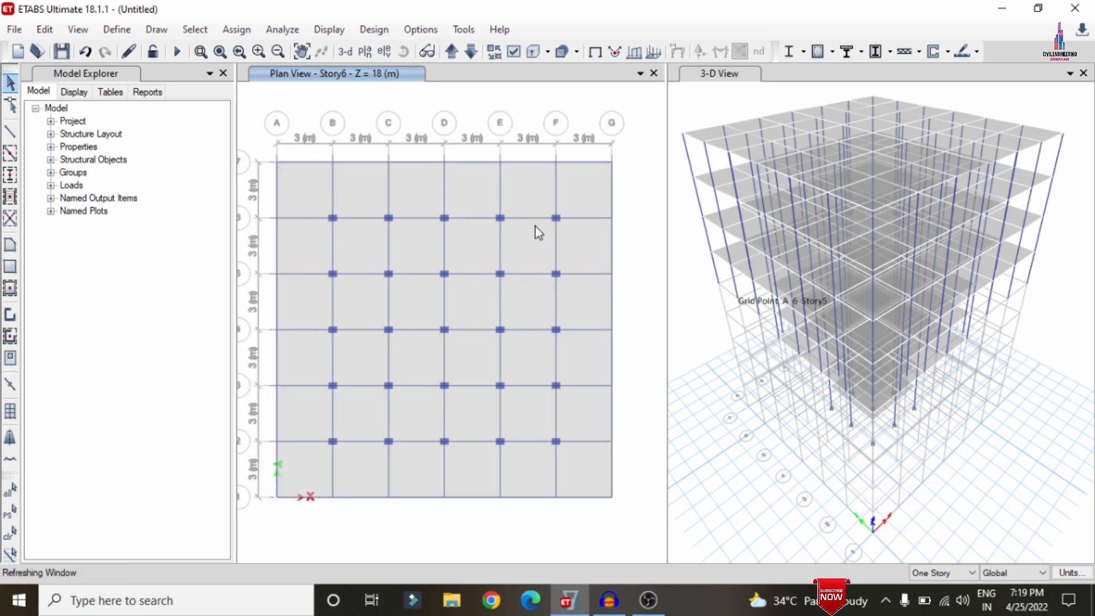
# Step: Show extruded frames and shells in the 3-D view and turn off its horizon
pyautogui.click(1057, 250)
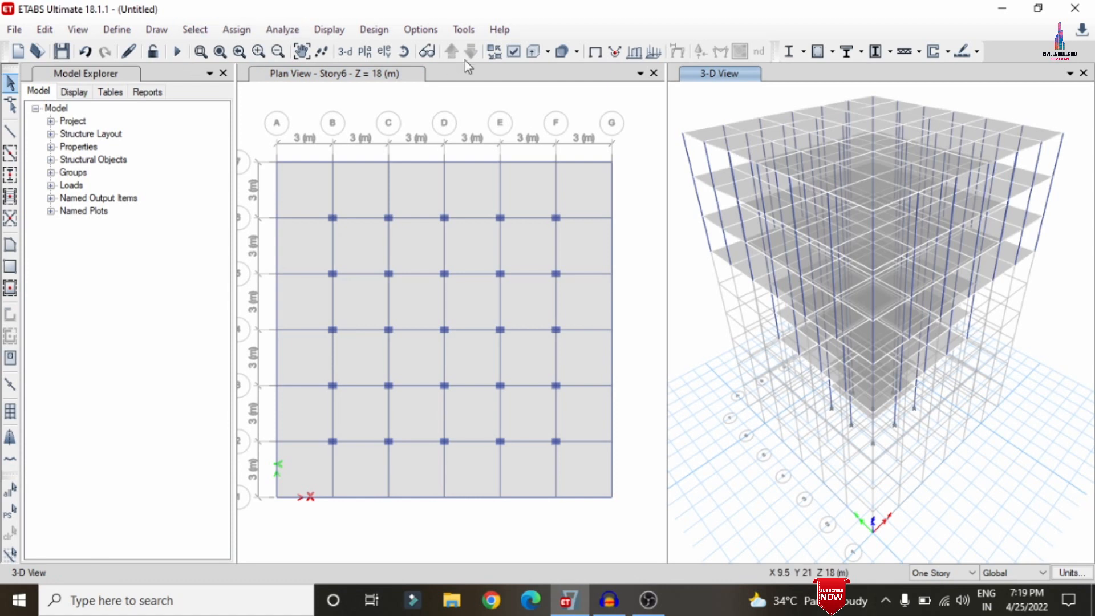
pyautogui.click(514, 51)
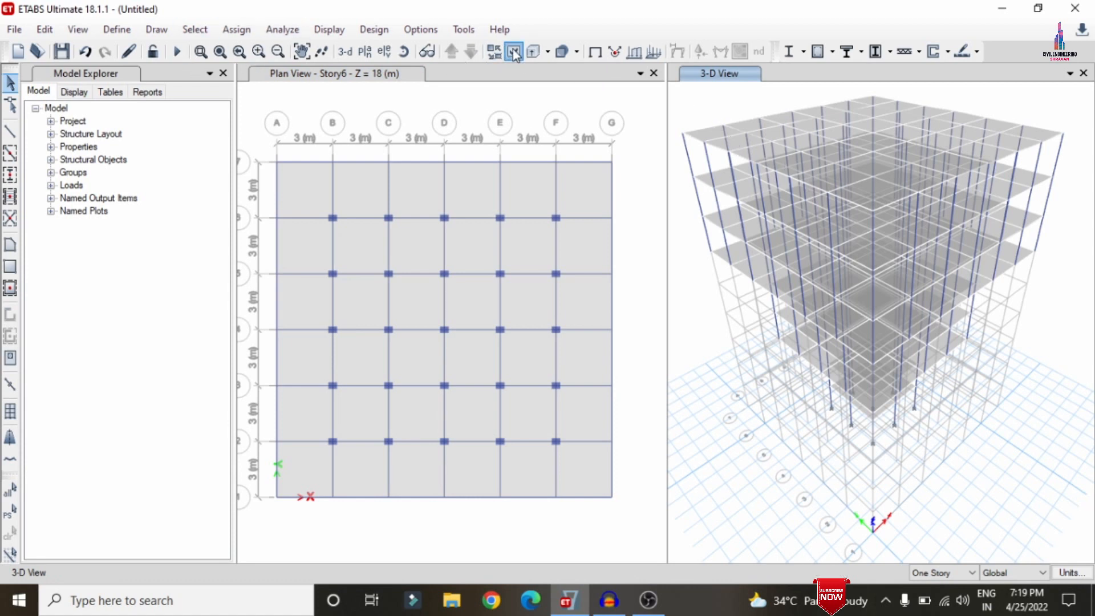
pyautogui.click(585, 204)
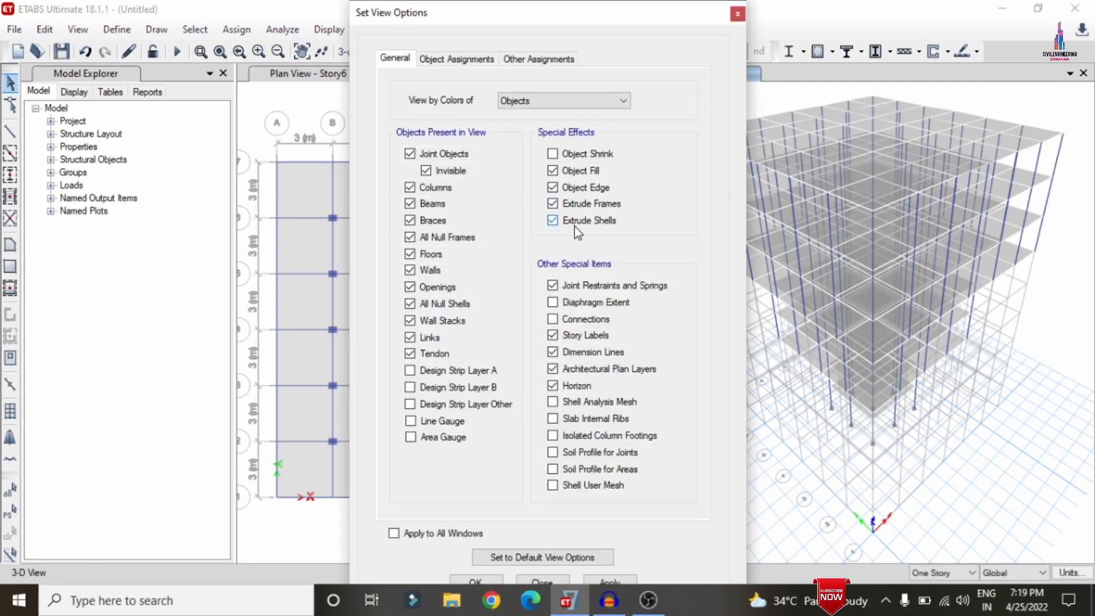
pyautogui.click(563, 386)
pyautogui.click(469, 573)
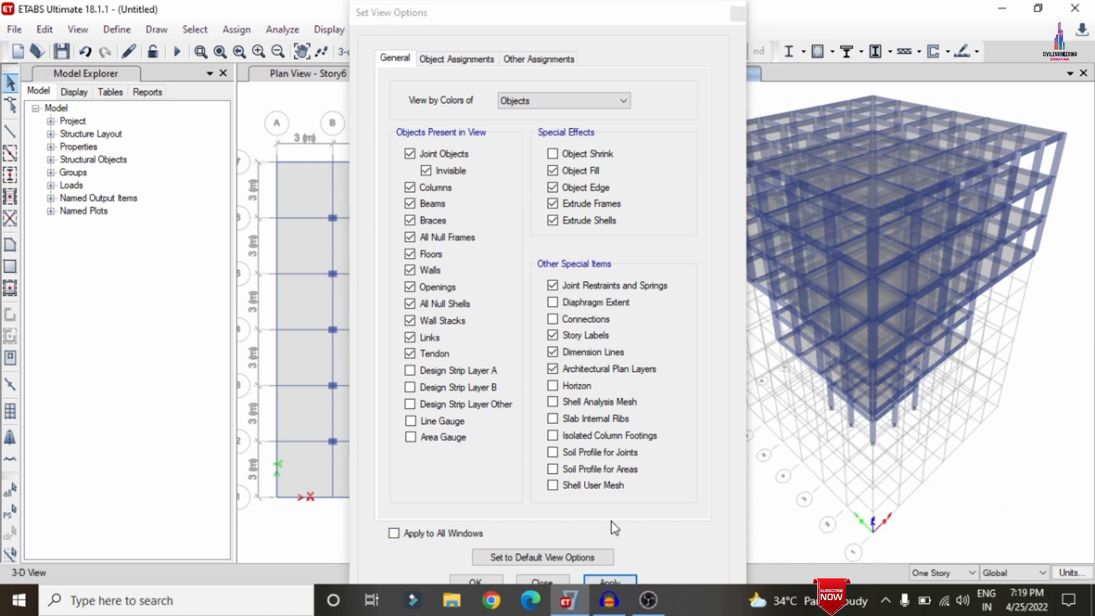
pyautogui.click(477, 578)
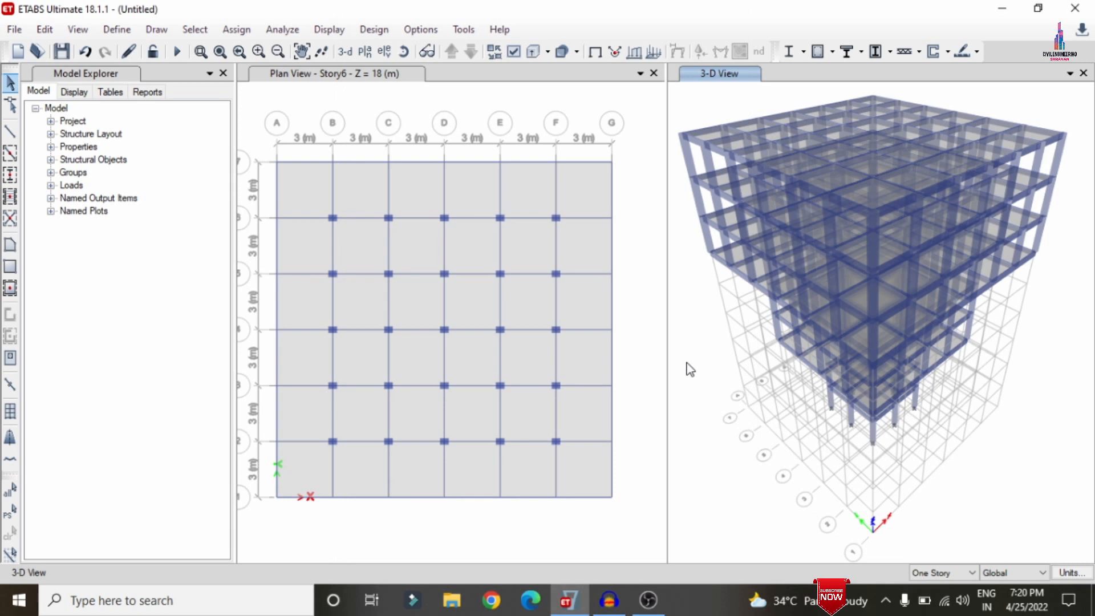
# Step: Hide the grid system in the 3-D view and rotate the model to a lower side angle
pyautogui.rightClick(687, 367)
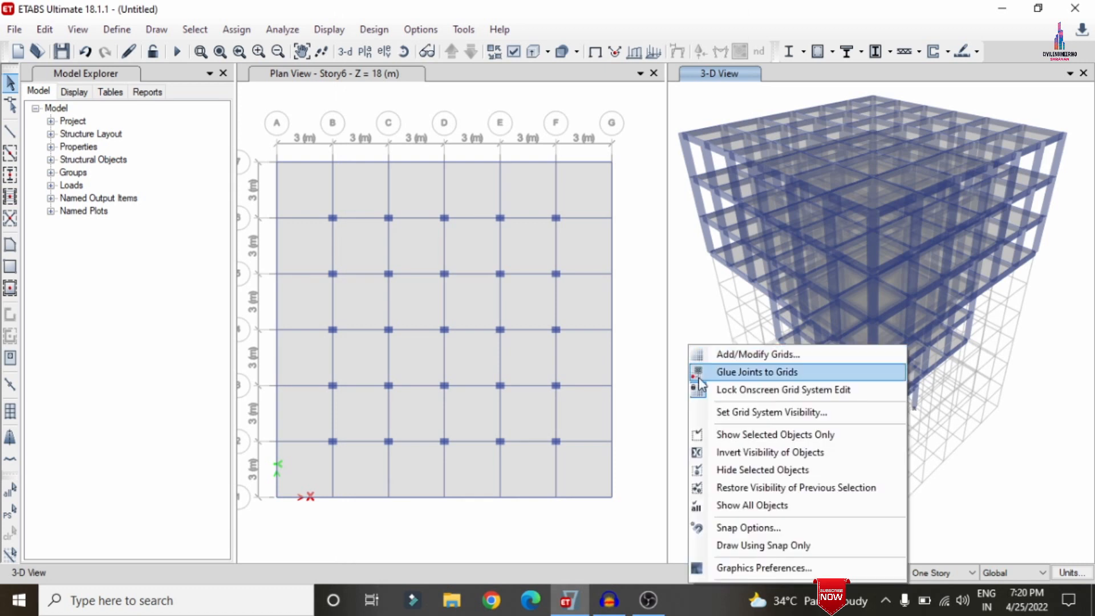
pyautogui.click(698, 412)
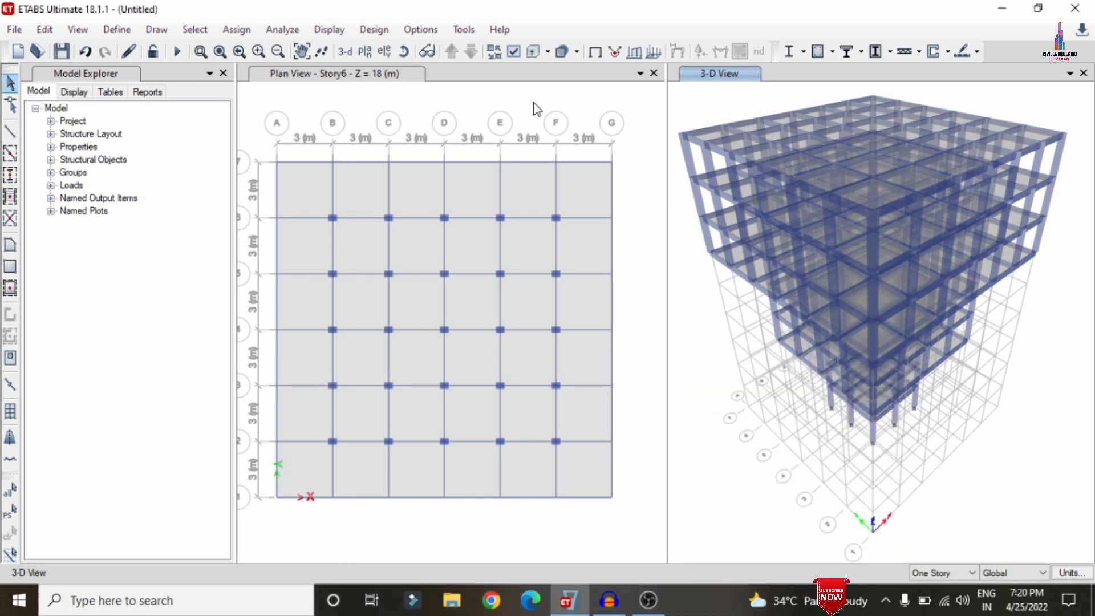
pyautogui.click(404, 53)
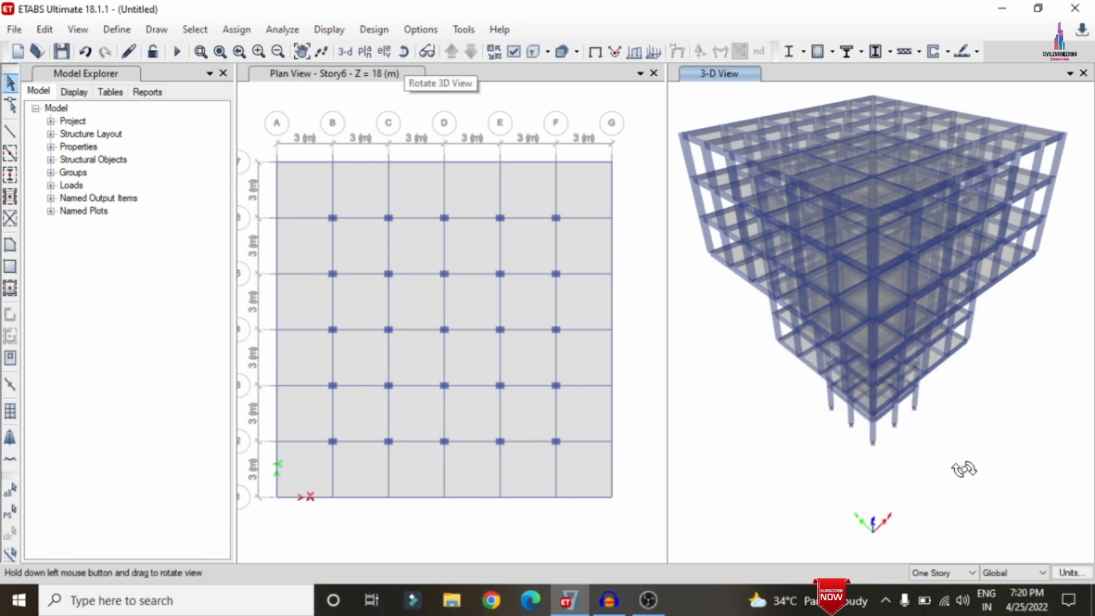
pyautogui.moveTo(963, 469); pyautogui.dragTo(933, 447)
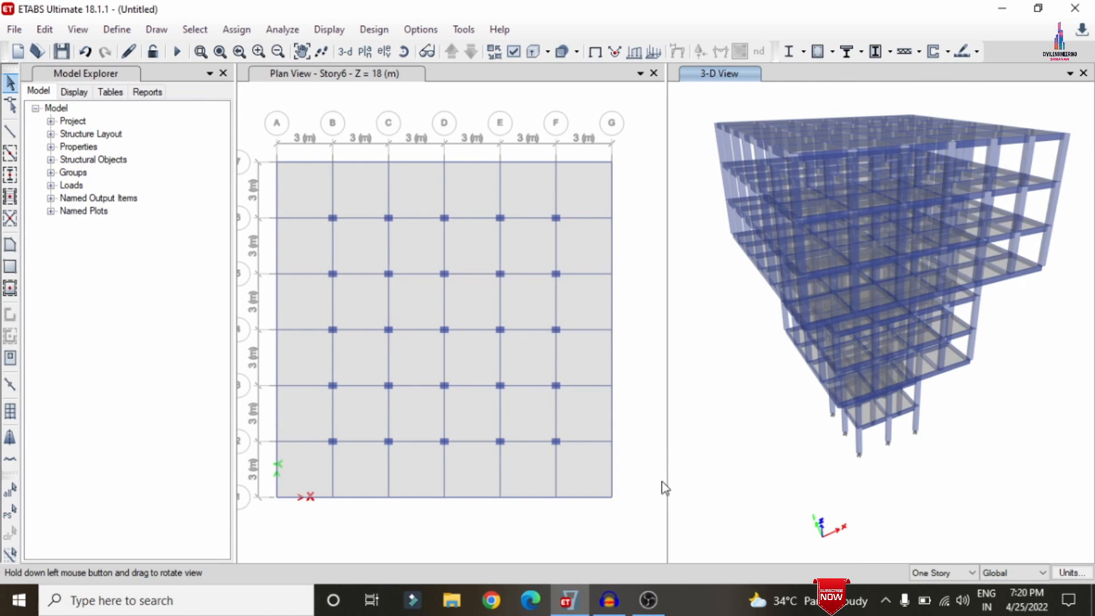
# Step: Add a seismic load pattern EQX with IS 1893:2016 as its auto lateral load
pyautogui.click(111, 31)
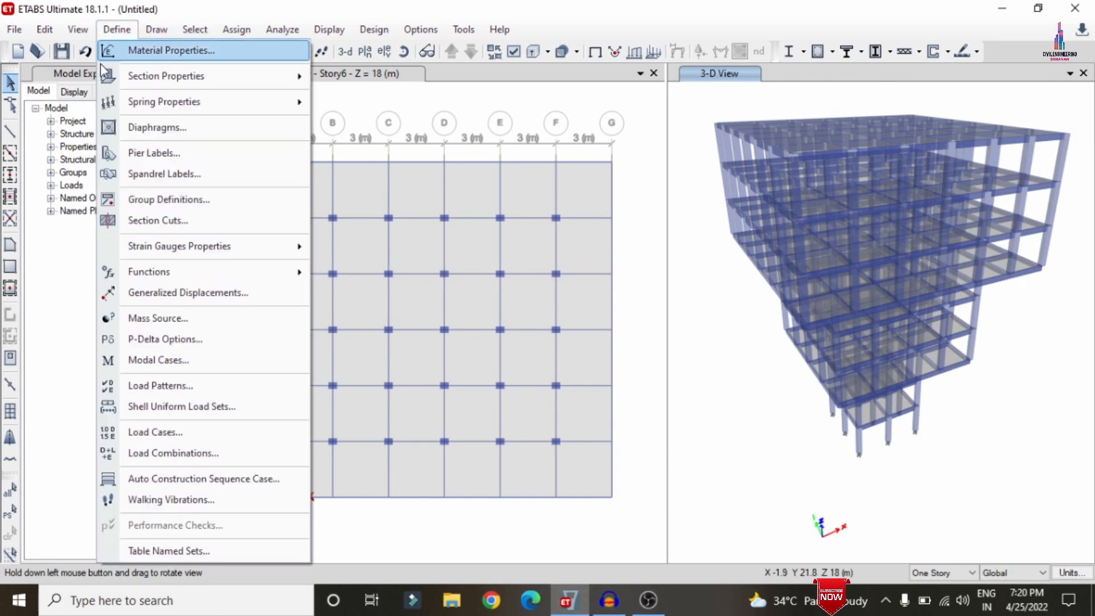
pyautogui.click(180, 389)
pyautogui.moveTo(288, 261); pyautogui.dragTo(212, 255)
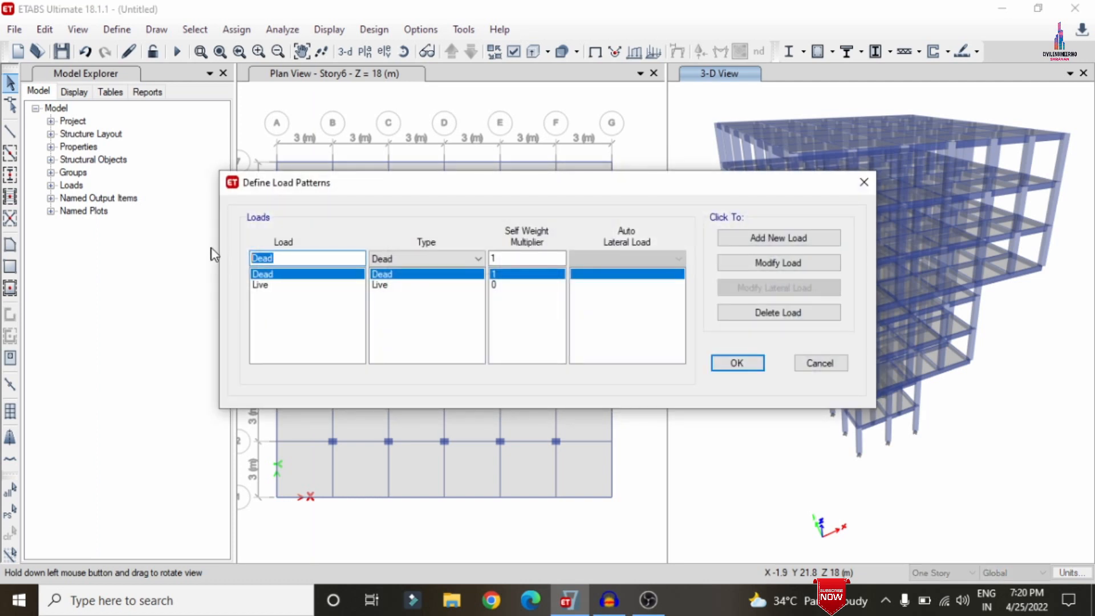
pyautogui.write('EQX')
pyautogui.click(422, 258)
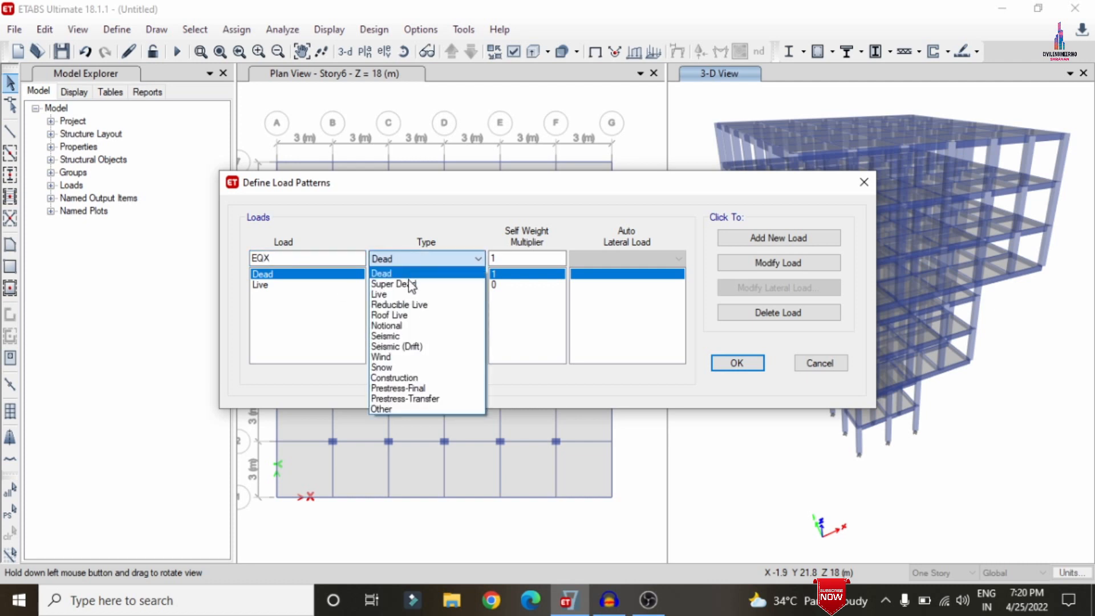
pyautogui.click(403, 336)
pyautogui.click(617, 263)
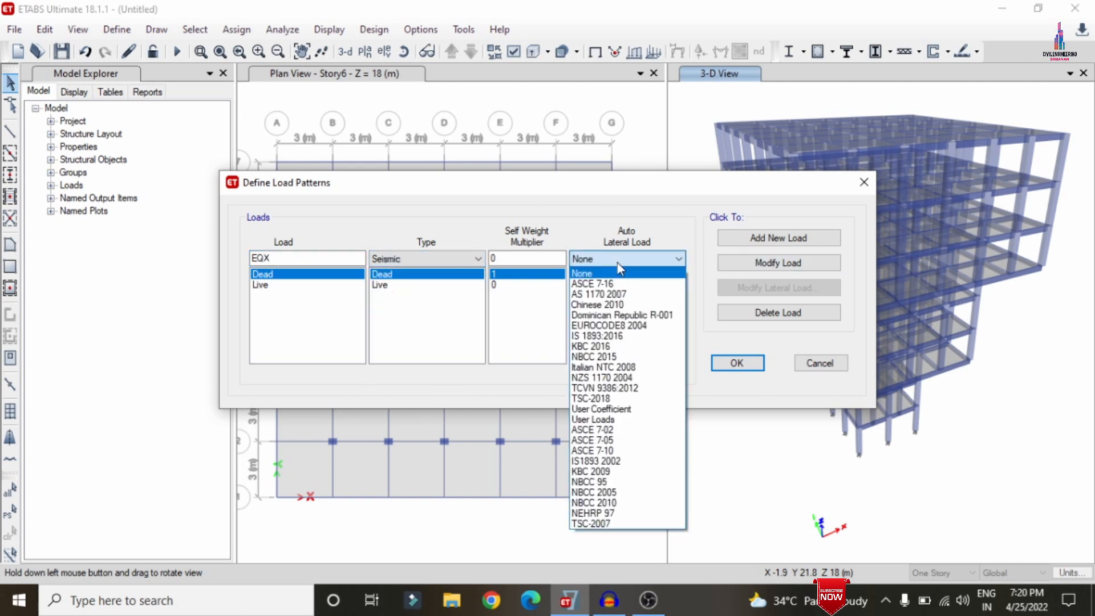
pyautogui.press('i')
pyautogui.press('Return')
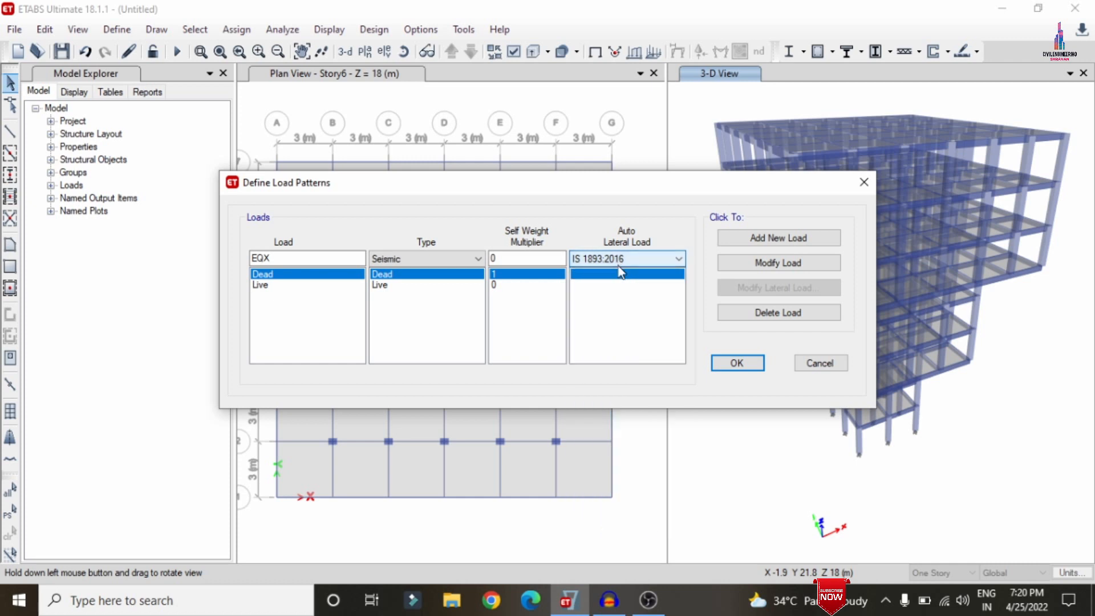
pyautogui.click(764, 238)
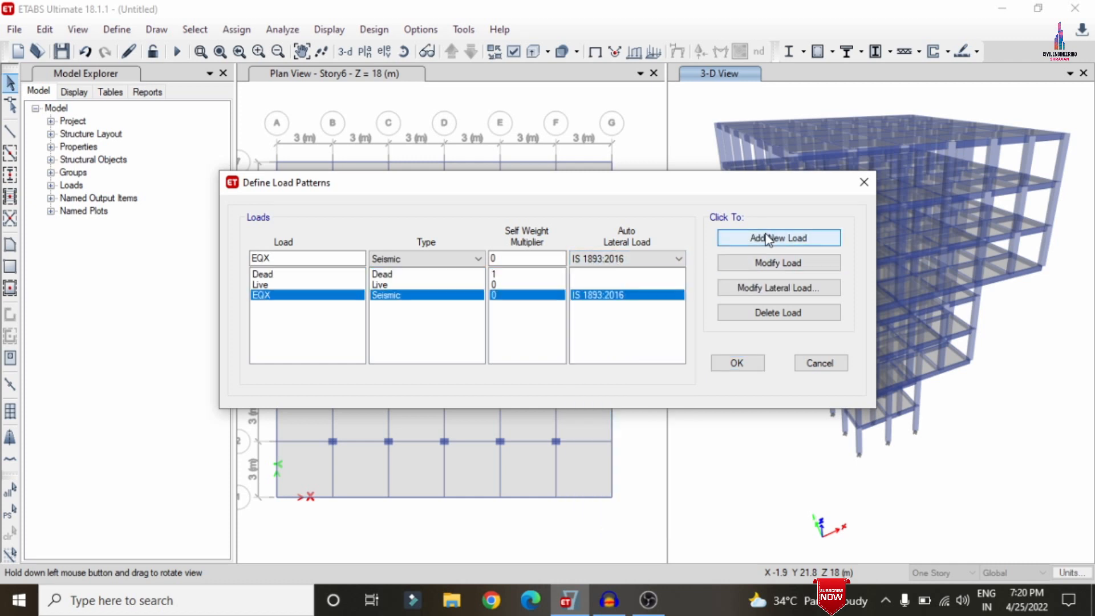
# Step: Add a second seismic load pattern EQY, also using IS 1893:2016
pyautogui.click(319, 255)
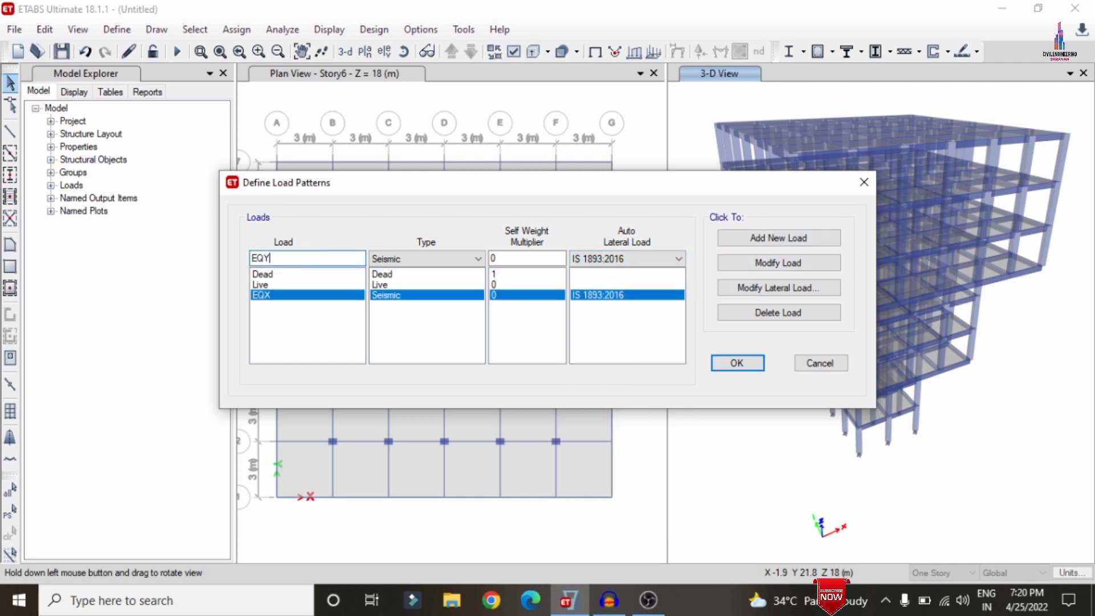
pyautogui.write('Y')
pyautogui.click(798, 238)
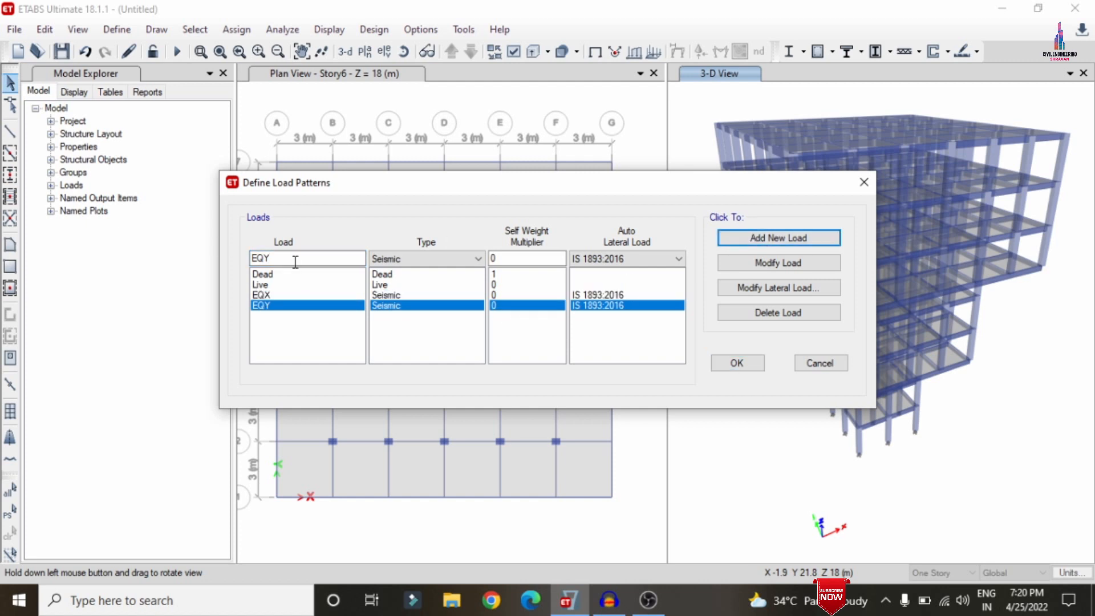
# Step: Add wind load patterns WX and WY with Indian IS 875:2015 as their auto lateral load
pyautogui.write('WX')
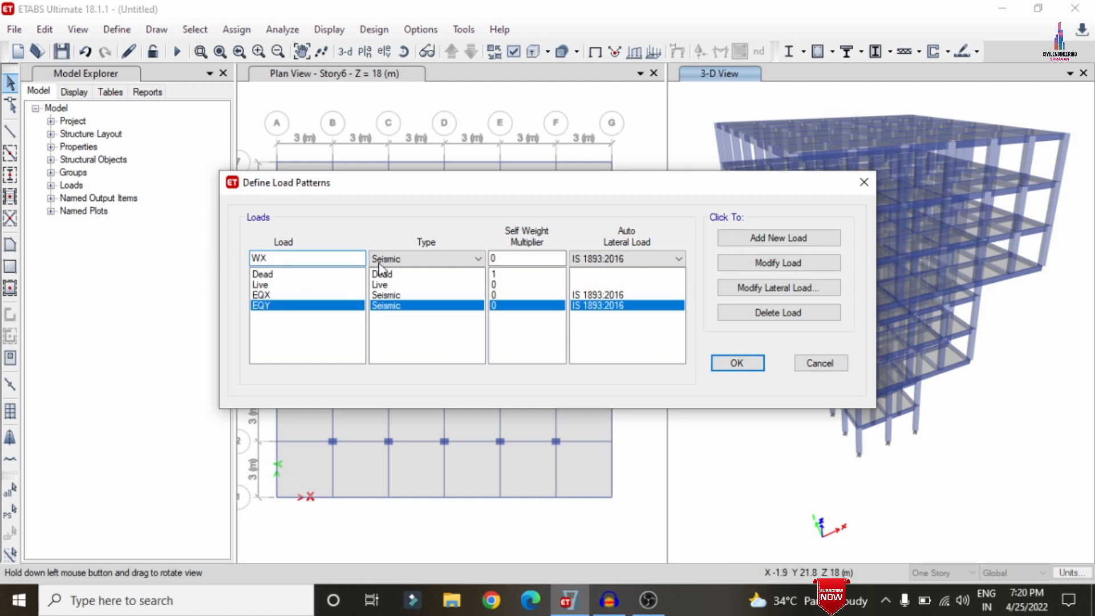
pyautogui.click(382, 258)
pyautogui.click(381, 356)
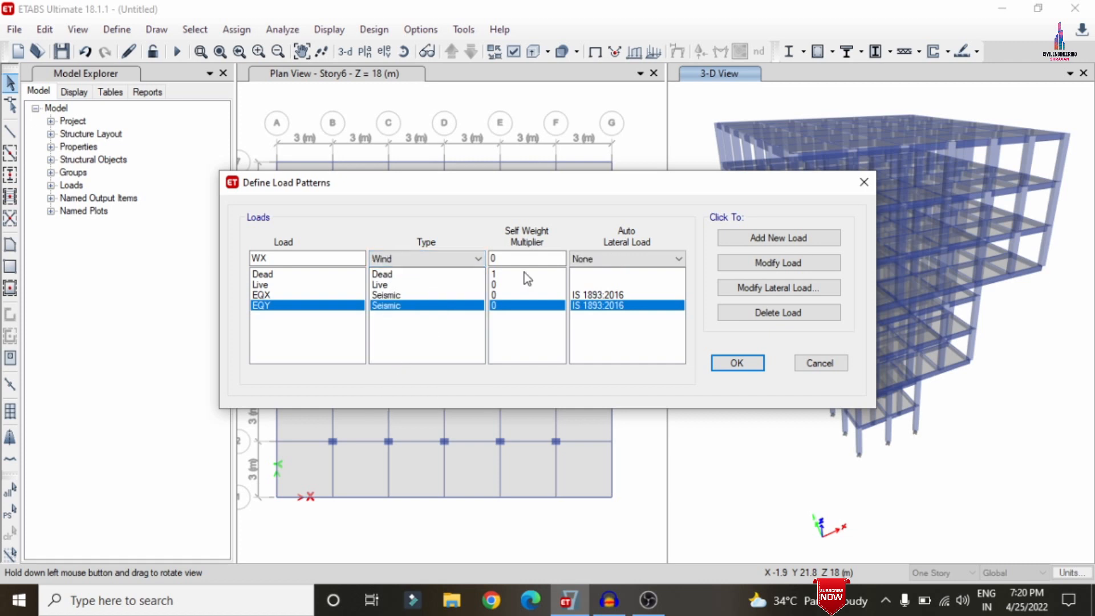
pyautogui.click(588, 265)
pyautogui.press('i')
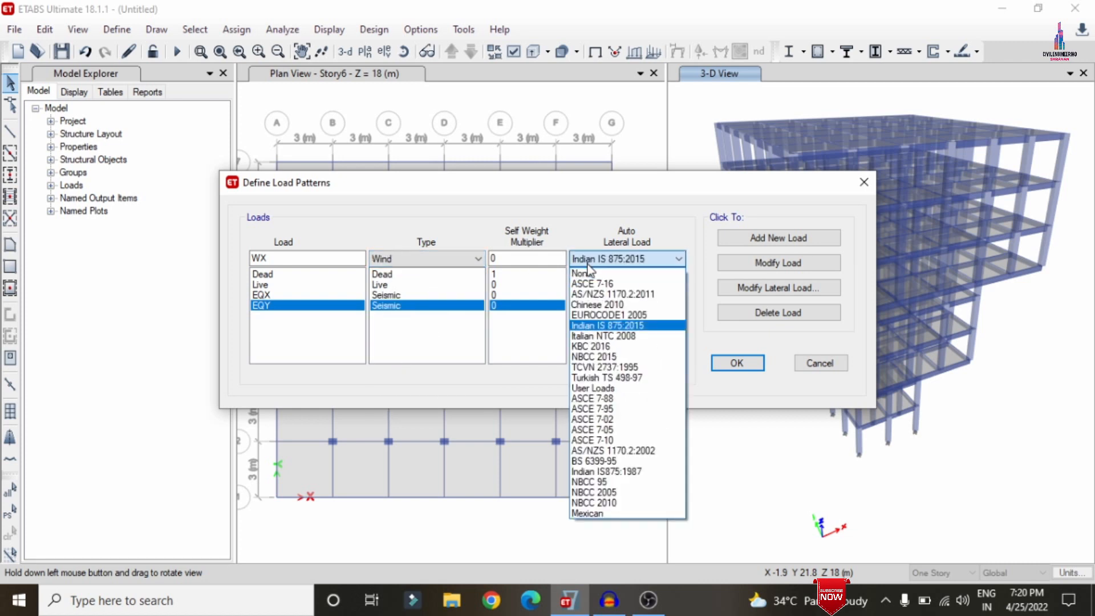
pyautogui.press('Return')
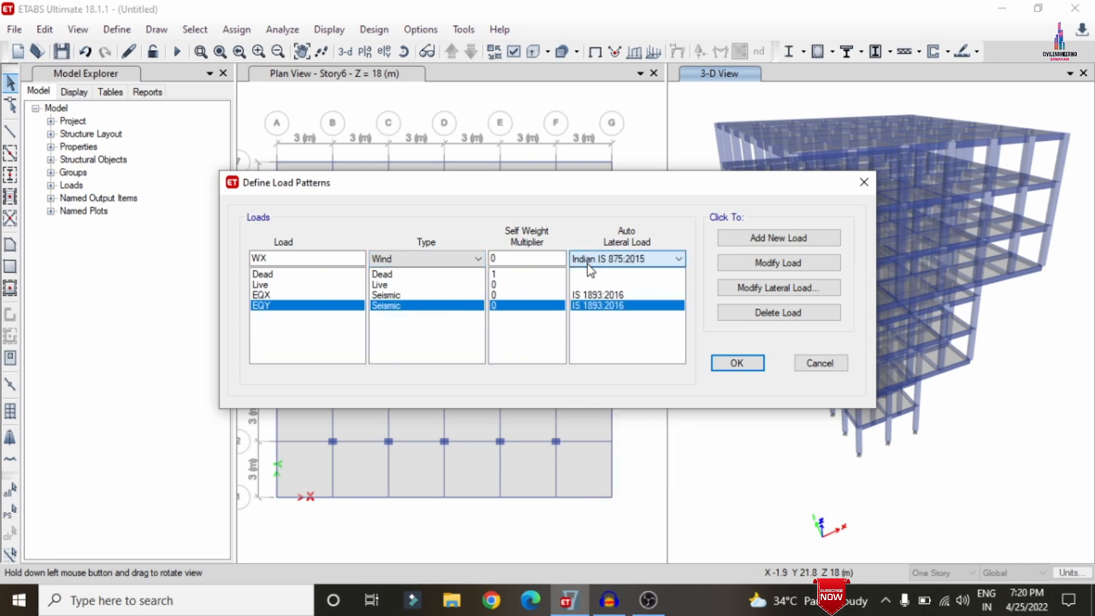
pyautogui.click(729, 244)
pyautogui.click(327, 256)
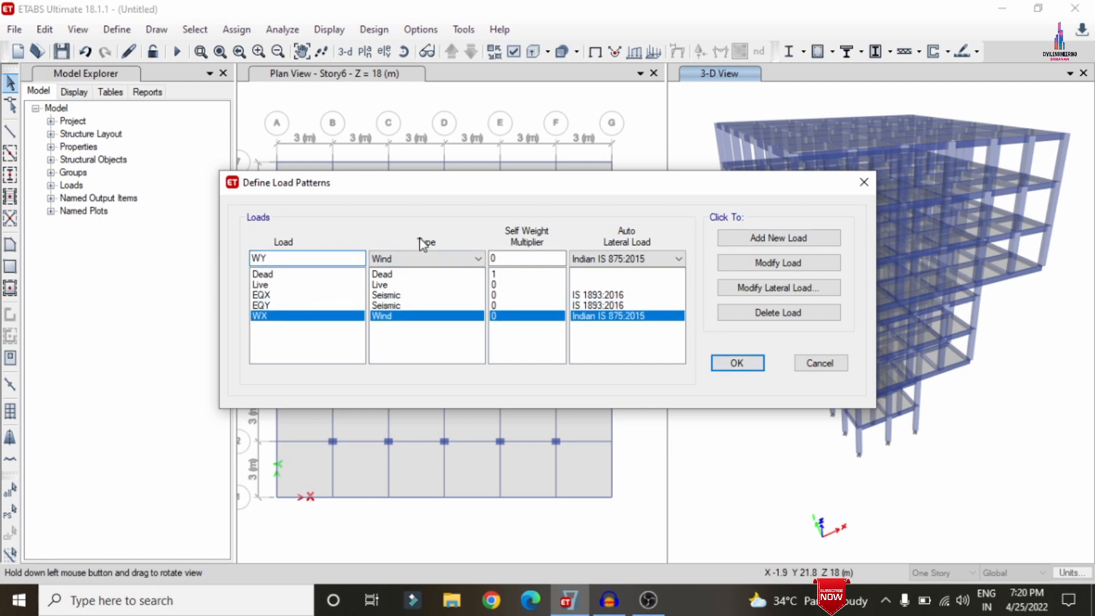
pyautogui.click(764, 238)
# Step: Restrict the EQX seismic loading to X Dir only, without any eccentricity or Y direction cases
pyautogui.click(591, 295)
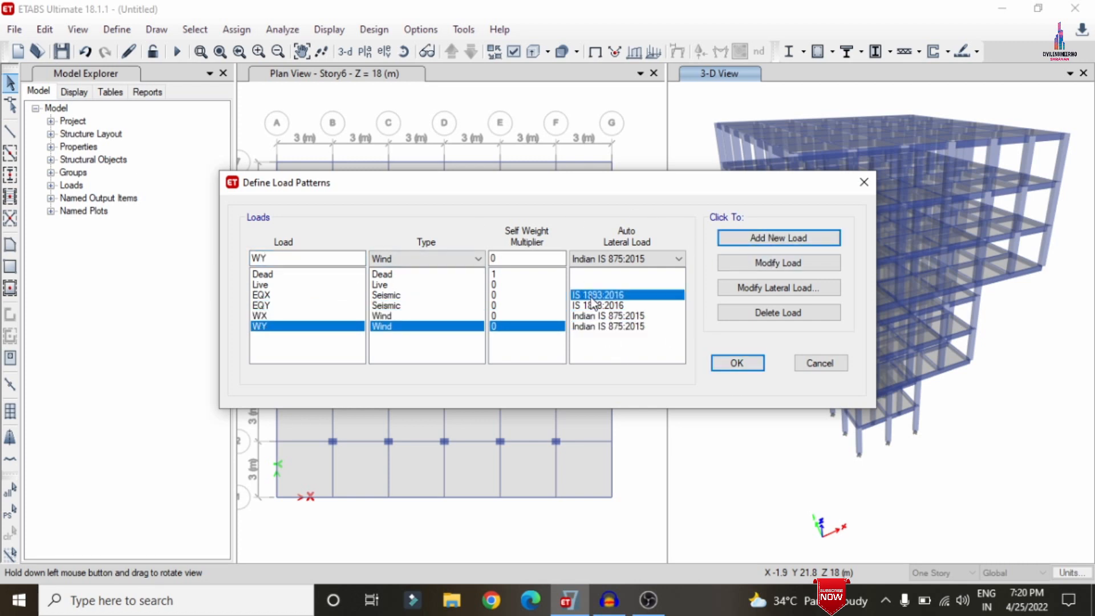
pyautogui.click(812, 290)
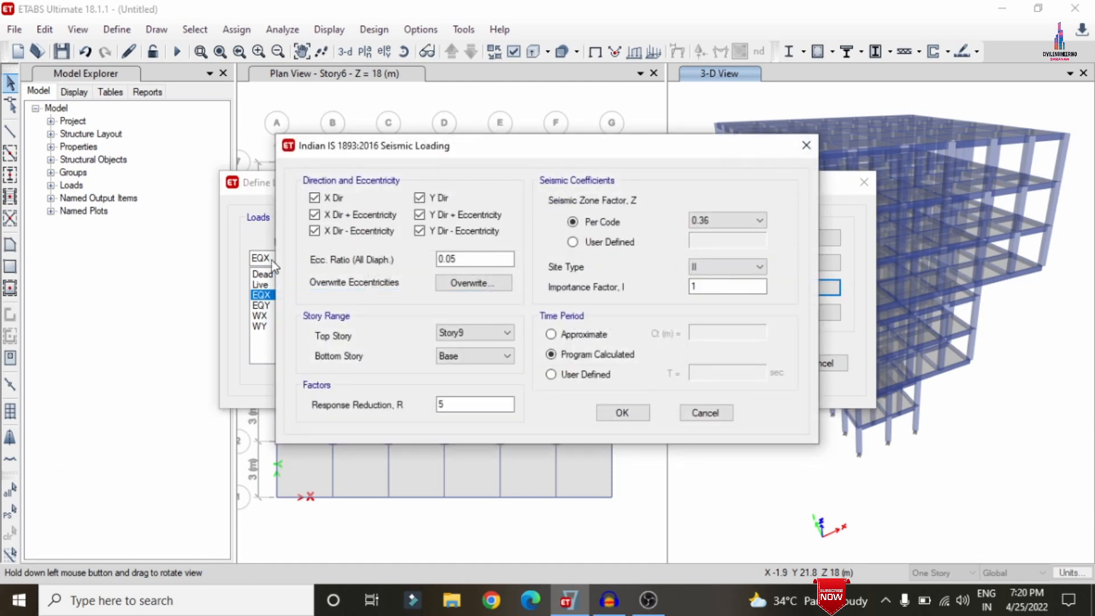
pyautogui.click(314, 215)
pyautogui.click(315, 230)
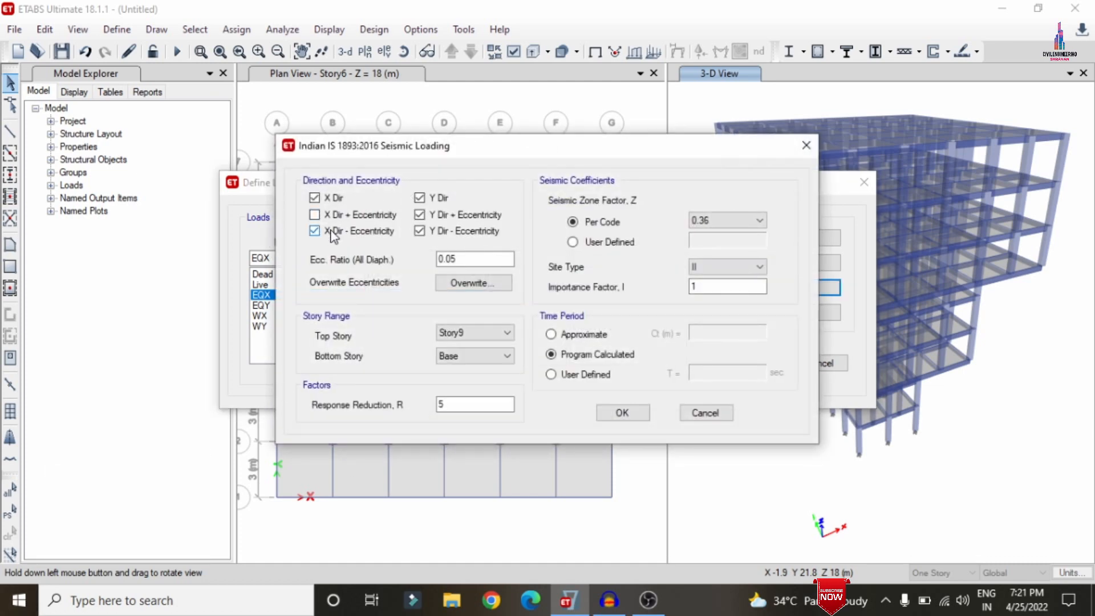
pyautogui.click(420, 214)
pyautogui.click(420, 230)
pyautogui.click(420, 198)
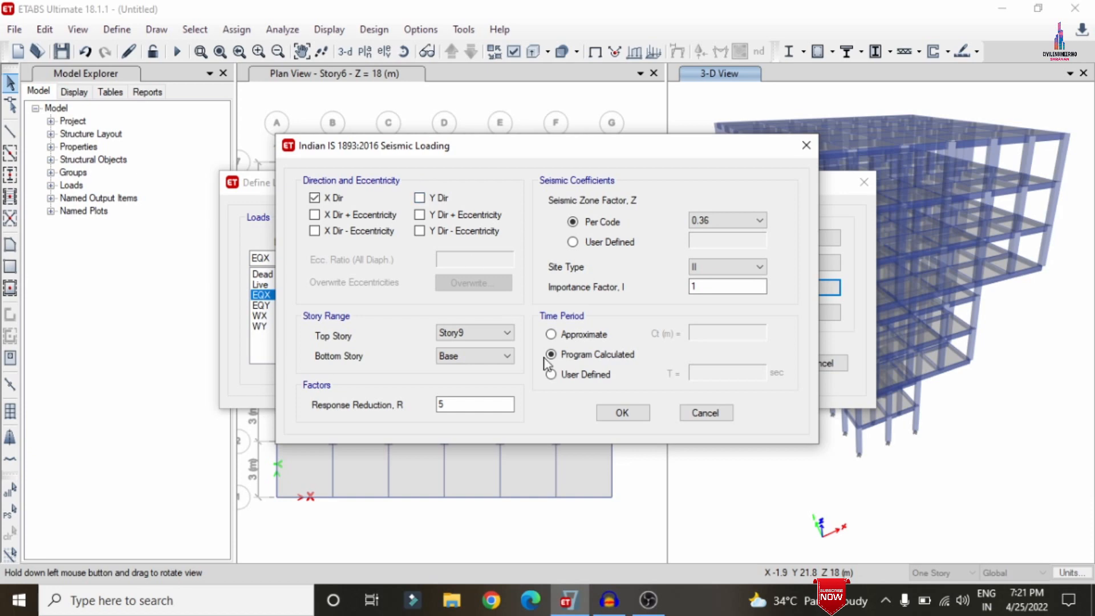
pyautogui.click(632, 415)
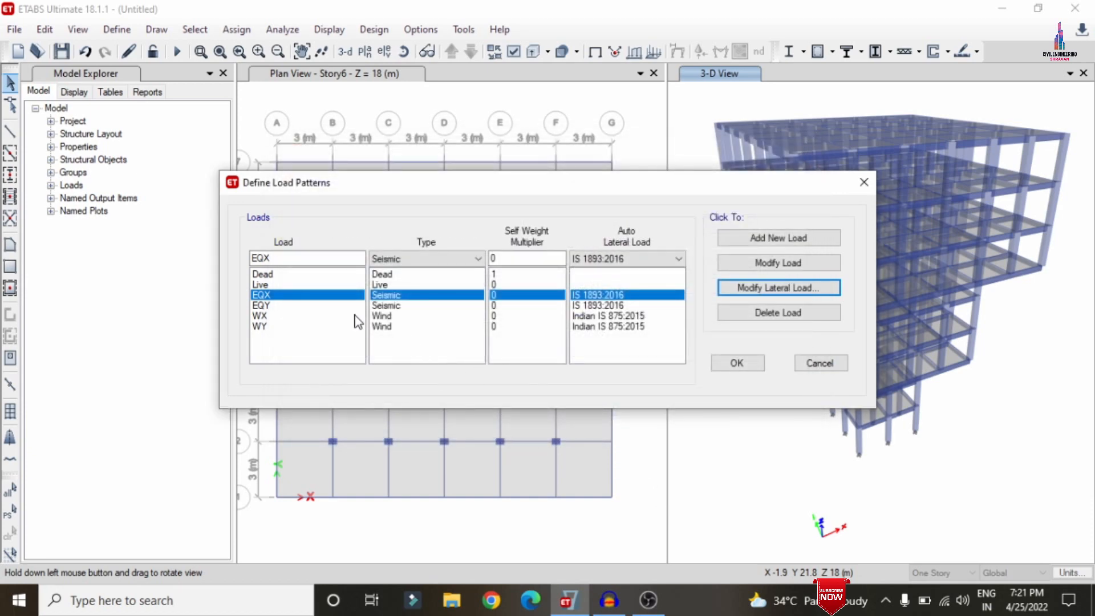
# Step: Restrict the EQY seismic loading to Y Dir only, without any eccentricity or X direction cases
pyautogui.click(380, 306)
pyautogui.click(745, 288)
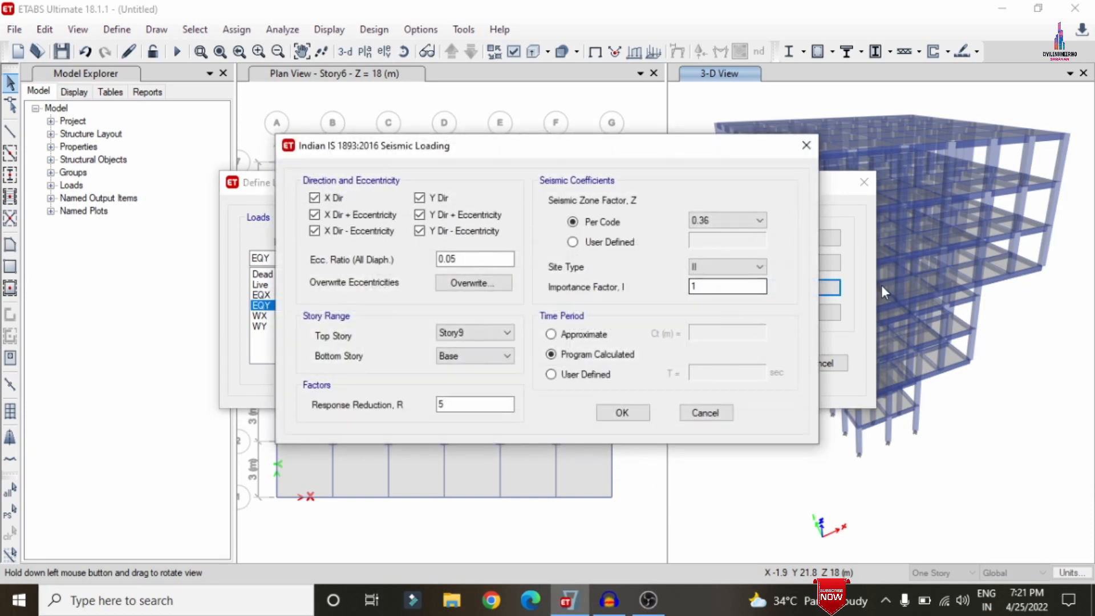
pyautogui.click(314, 198)
pyautogui.click(314, 214)
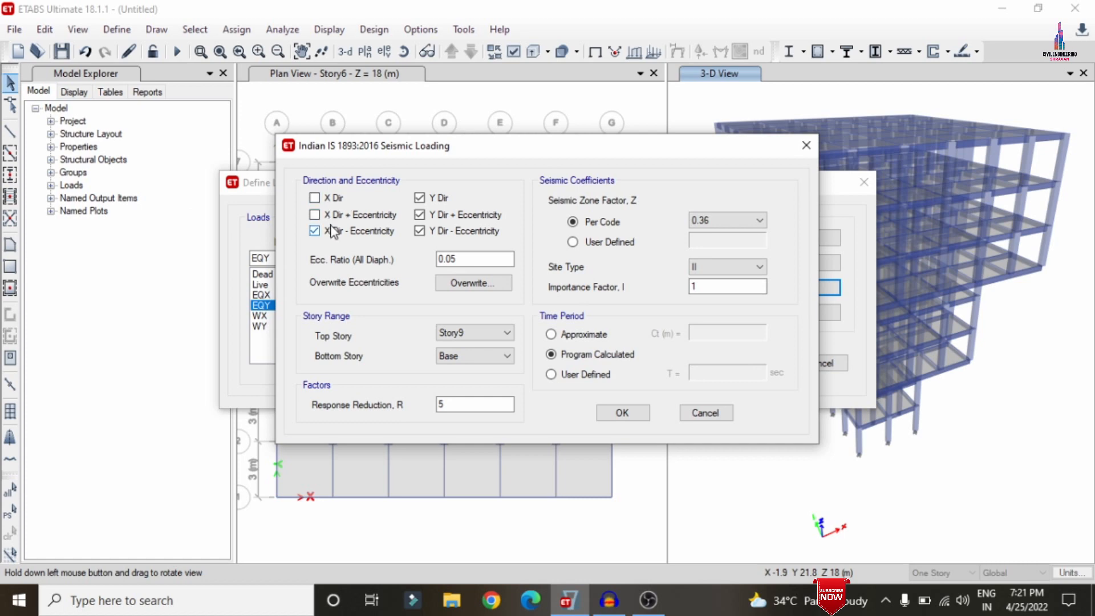
pyautogui.click(314, 231)
pyautogui.click(419, 214)
pyautogui.click(440, 230)
pyautogui.click(621, 413)
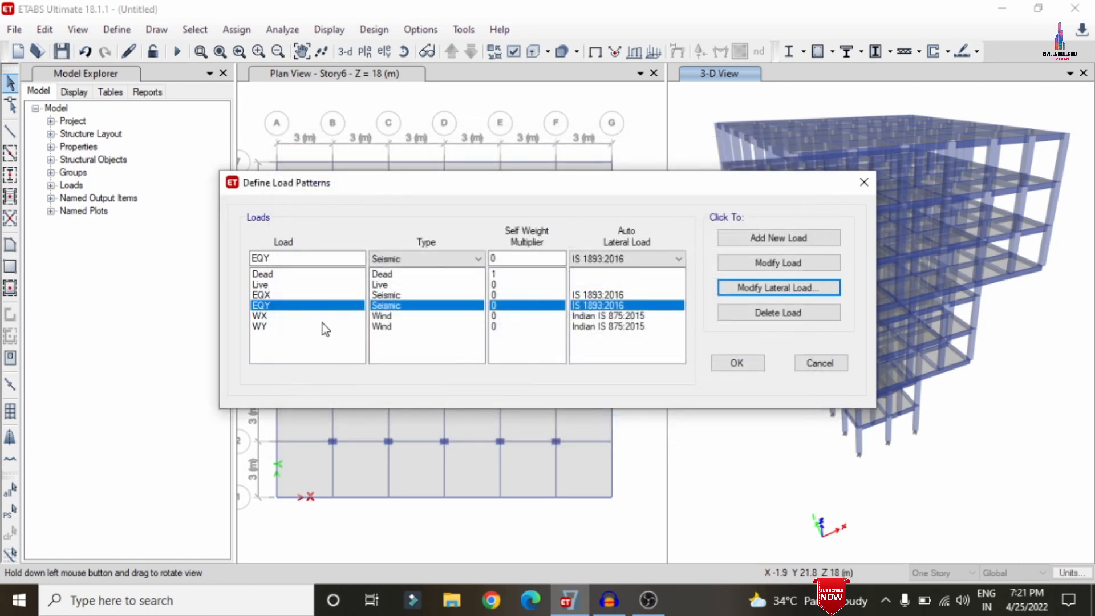
# Step: Set the WX wind load pattern to a wind speed of 44 m/s and terrain category 4
pyautogui.click(336, 316)
pyautogui.click(754, 293)
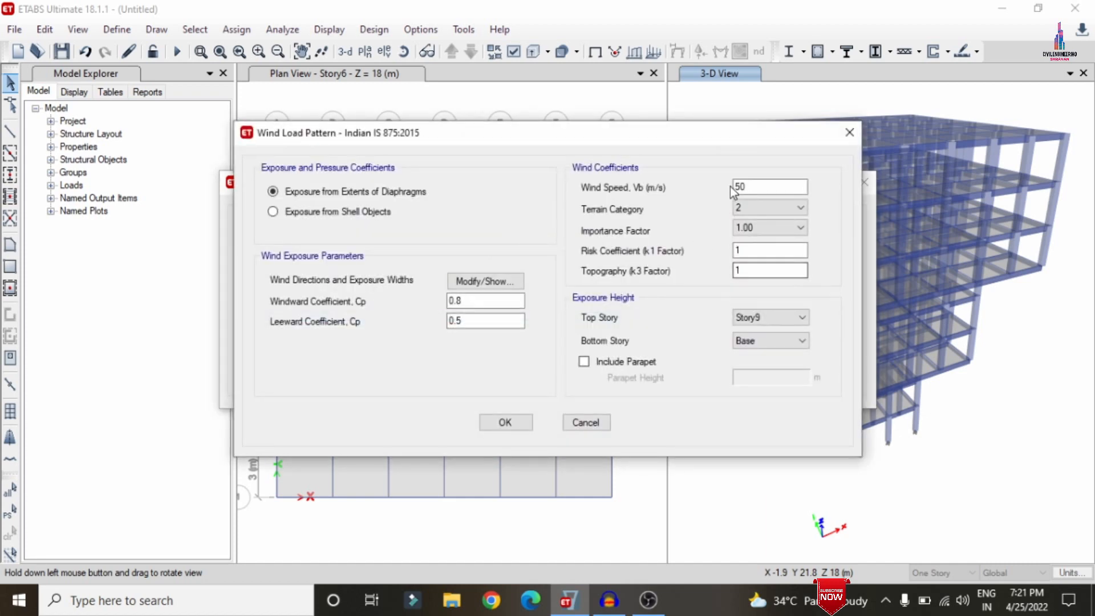
pyautogui.write('44')
pyautogui.click(746, 207)
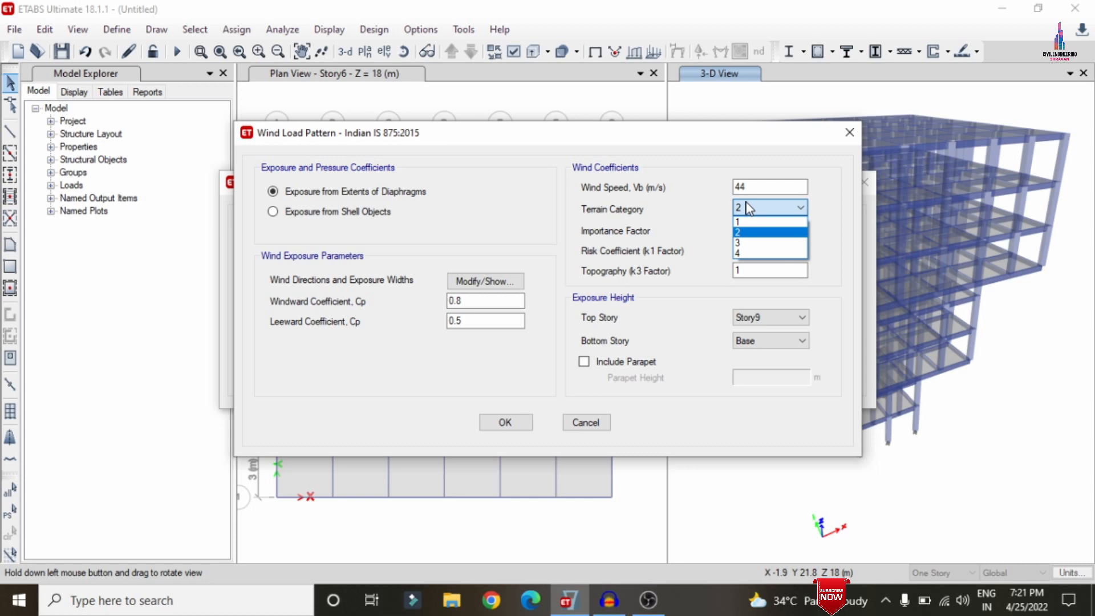
pyautogui.click(770, 253)
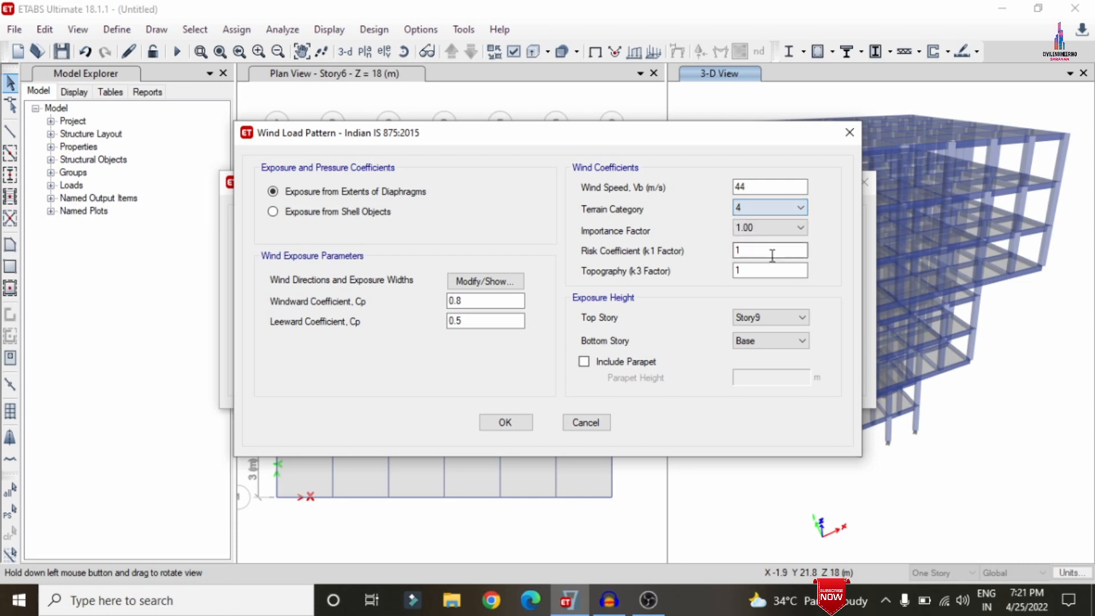
# Step: Edit the direction angles in the WX wind exposure width data and accept the wind load settings
pyautogui.click(502, 282)
pyautogui.moveTo(555, 41); pyautogui.dragTo(487, 52)
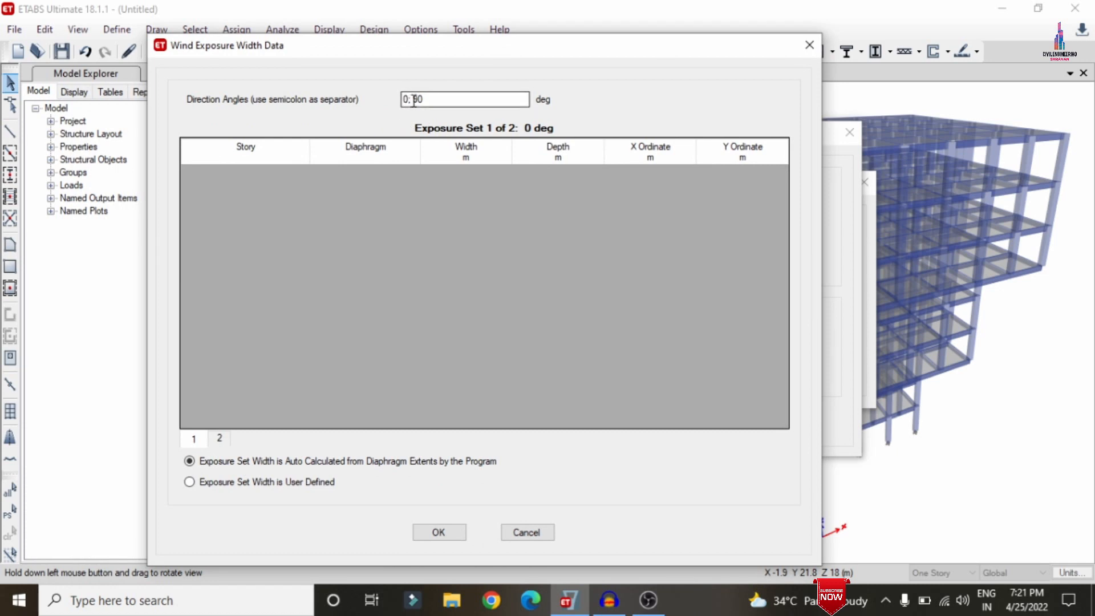
pyautogui.click(416, 100)
pyautogui.click(426, 533)
pyautogui.click(521, 425)
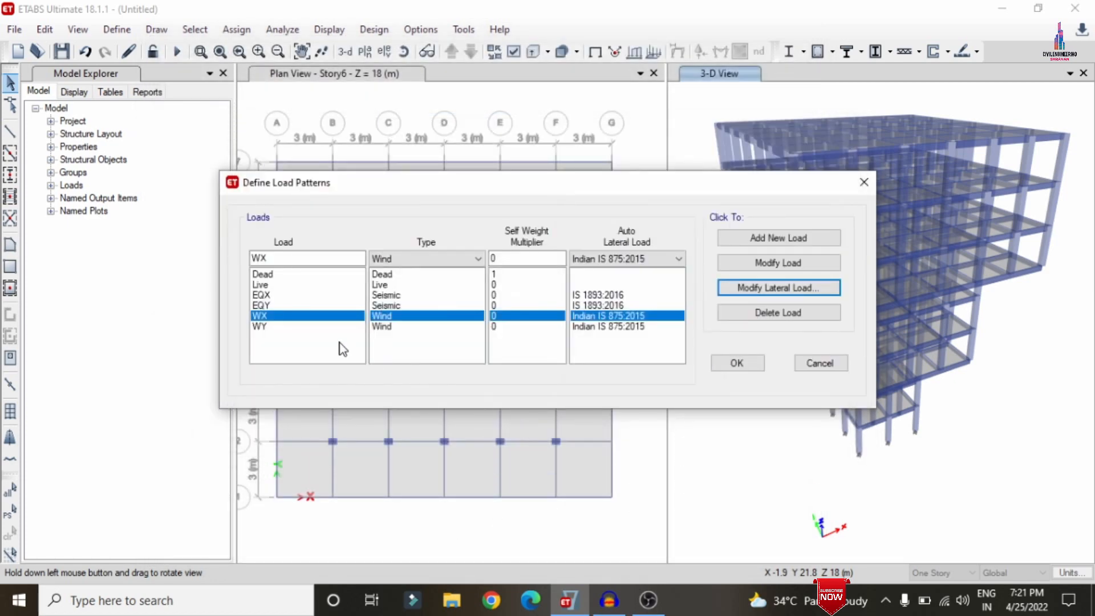
# Step: Set the WY wind load pattern to a wind speed of 44 m/s and terrain category 4
pyautogui.click(387, 327)
pyautogui.click(787, 287)
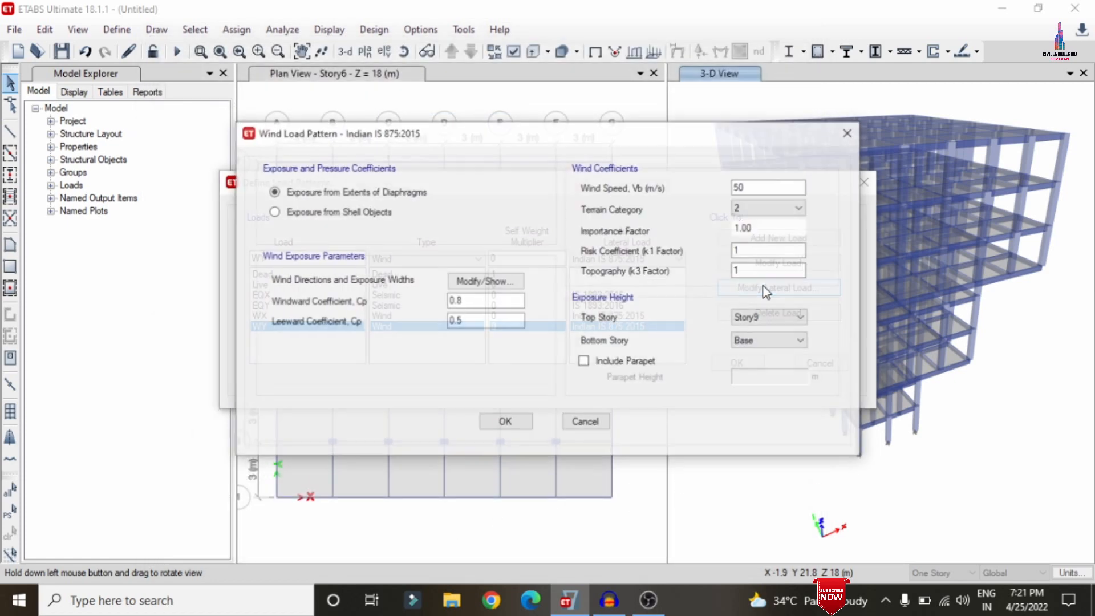
pyautogui.doubleClick(741, 186)
pyautogui.write('44')
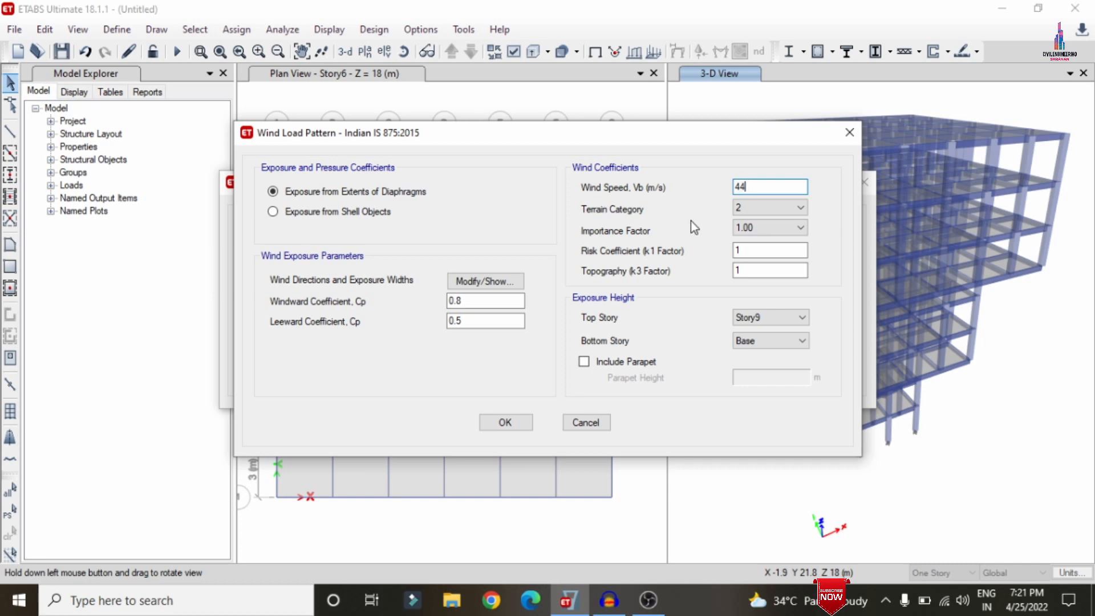
pyautogui.click(751, 209)
pyautogui.click(742, 243)
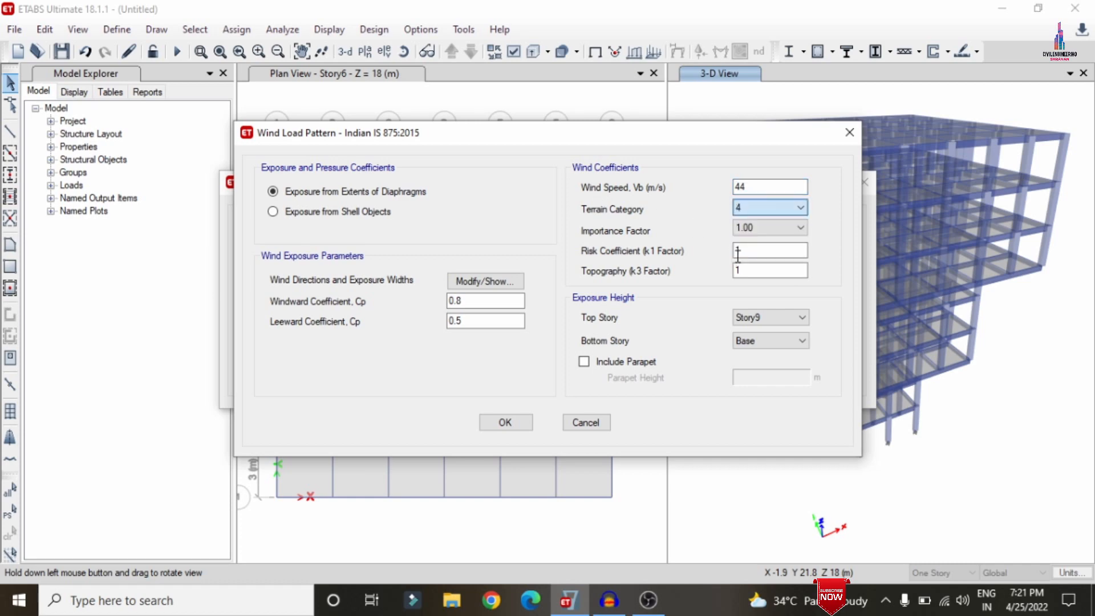
# Step: Set the first direction angle to 90 in the WY wind exposure width data and accept the load pattern definitions
pyautogui.click(487, 281)
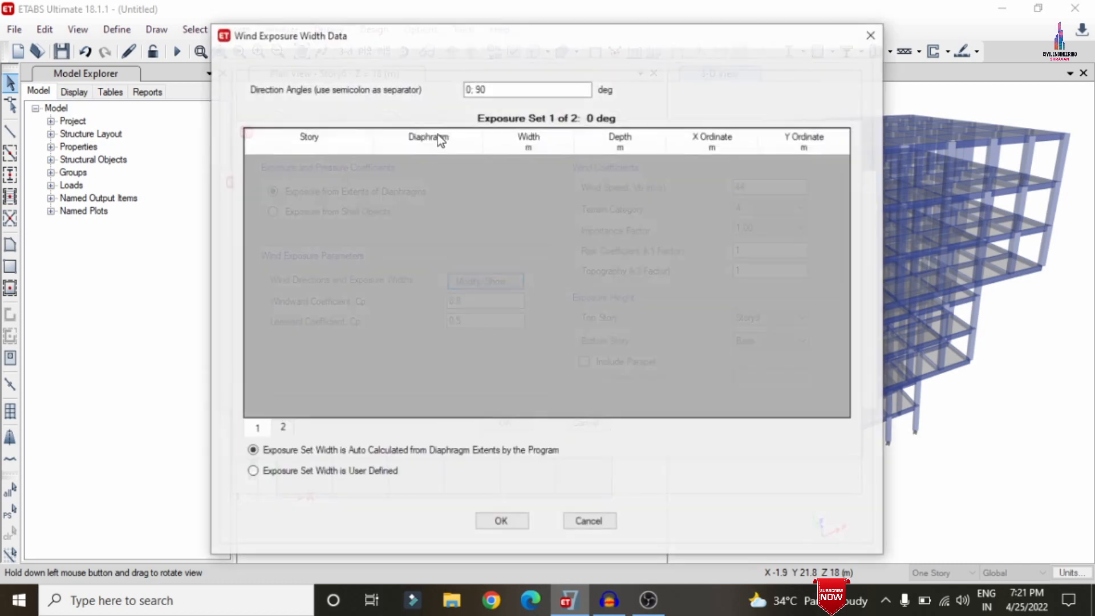
pyautogui.click(467, 89)
pyautogui.write('9')
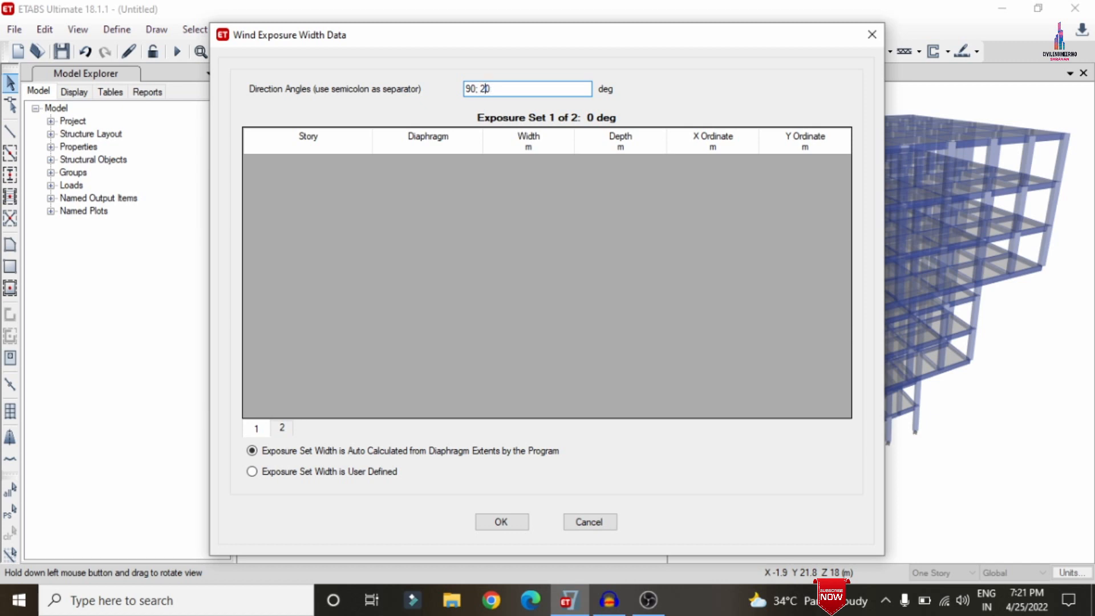
pyautogui.click(512, 524)
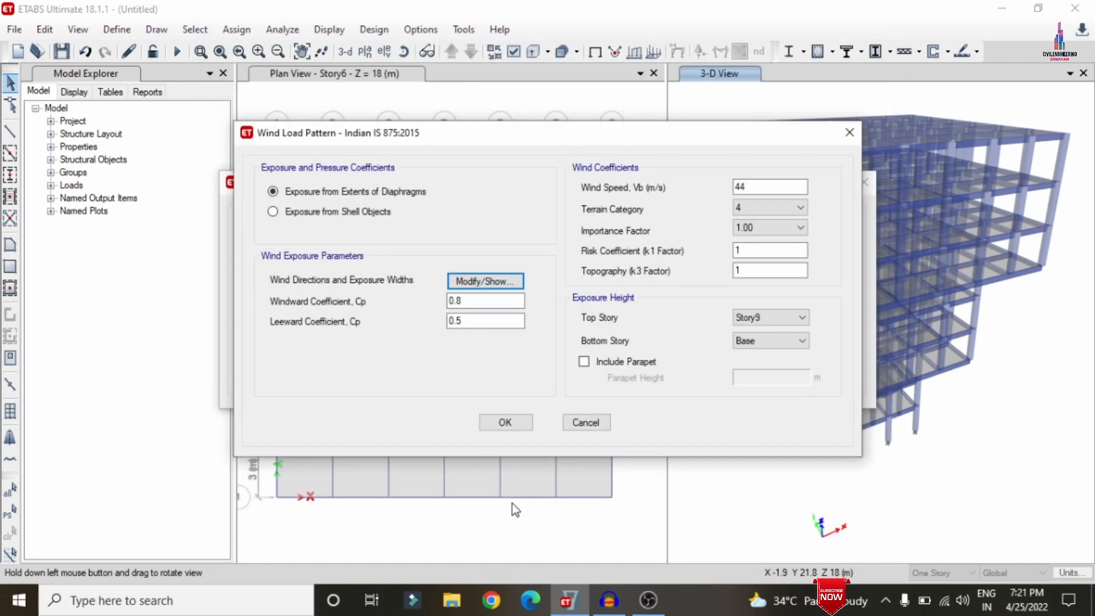
pyautogui.click(502, 423)
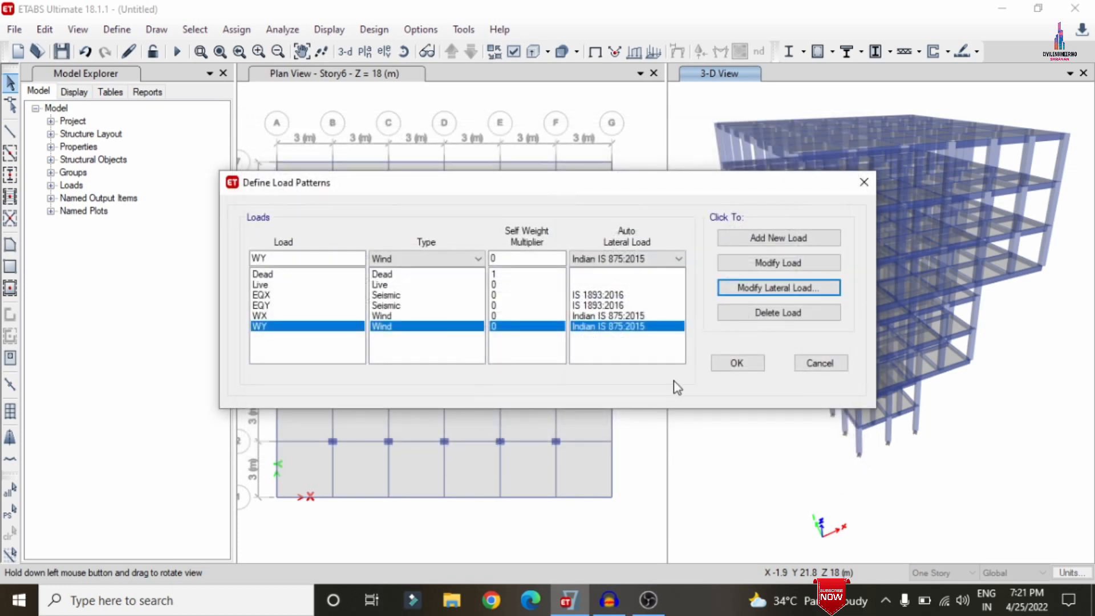
pyautogui.click(737, 364)
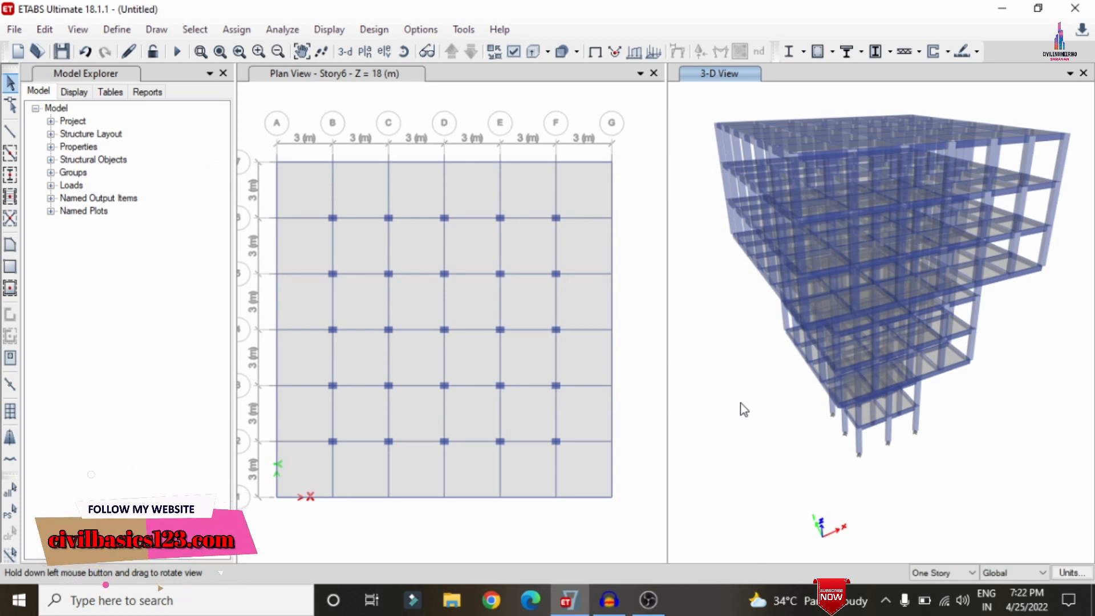
# Step: Add Dead joint loads to the whole model with 1 kN forces and 1 kN-m moments in all three global directions
pyautogui.hotkey('ctrl', 'a')
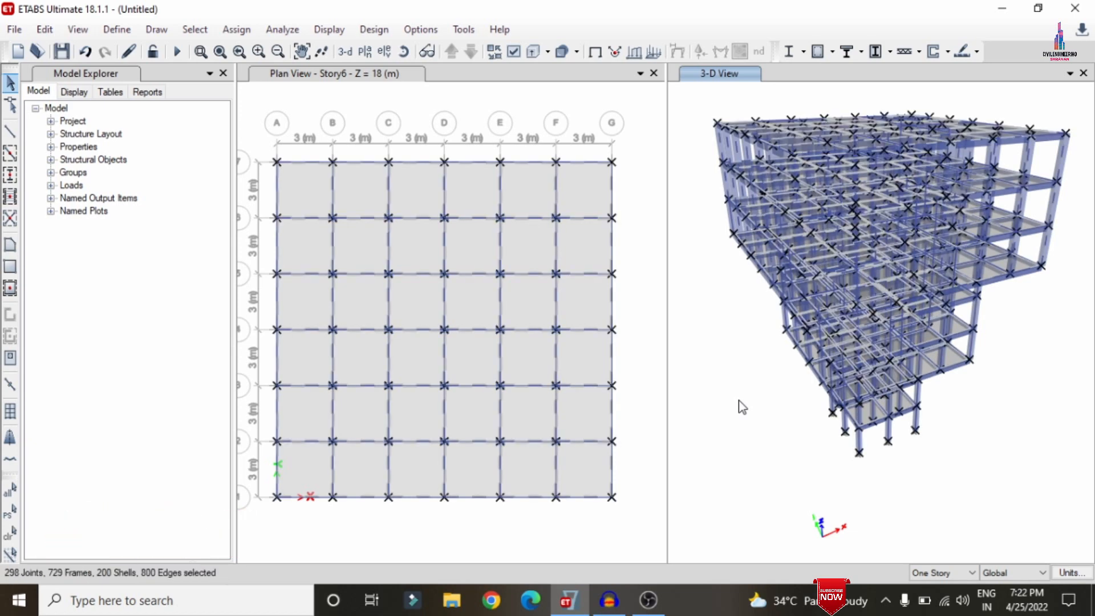
pyautogui.click(236, 29)
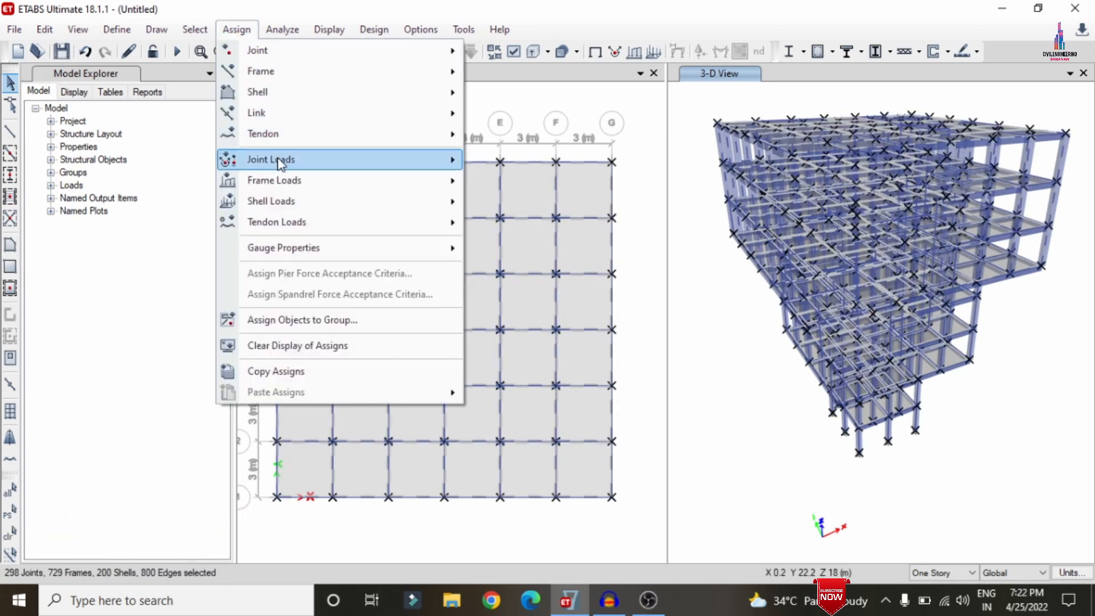
pyautogui.moveTo(280, 162)
pyautogui.click(555, 165)
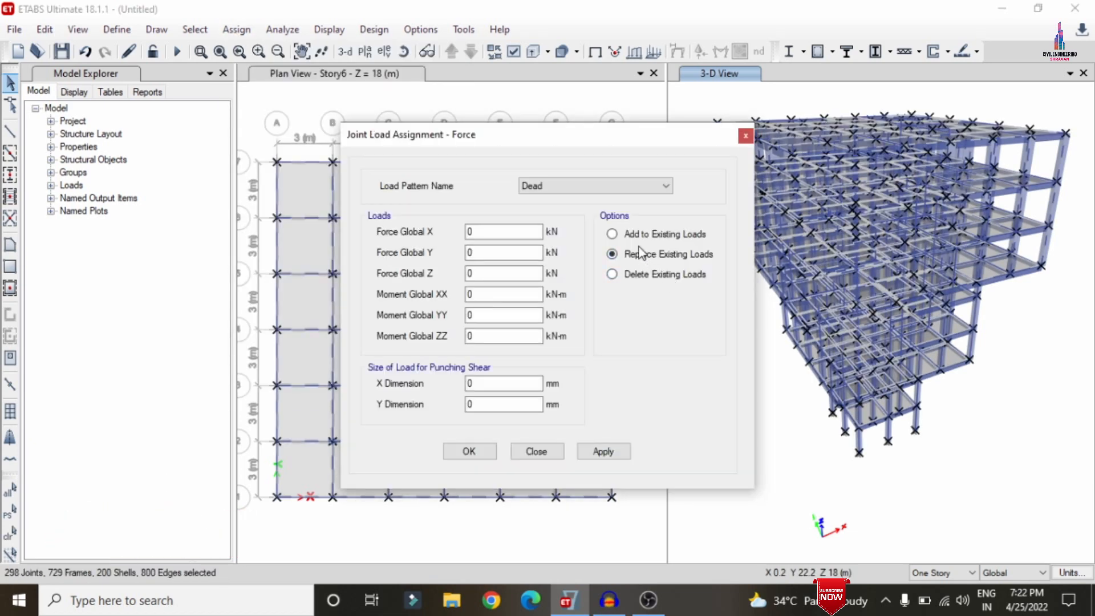
pyautogui.click(637, 235)
pyautogui.moveTo(499, 230); pyautogui.dragTo(330, 264)
pyautogui.write('1')
pyautogui.press('Tab')
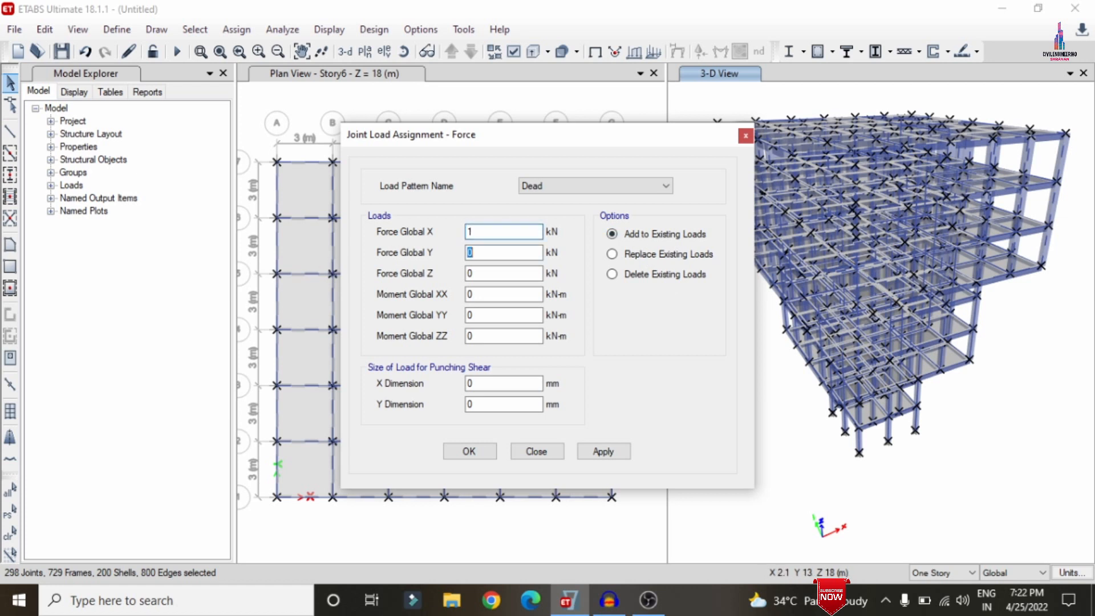
pyautogui.press('Tab')
pyautogui.write('1')
pyautogui.click(620, 455)
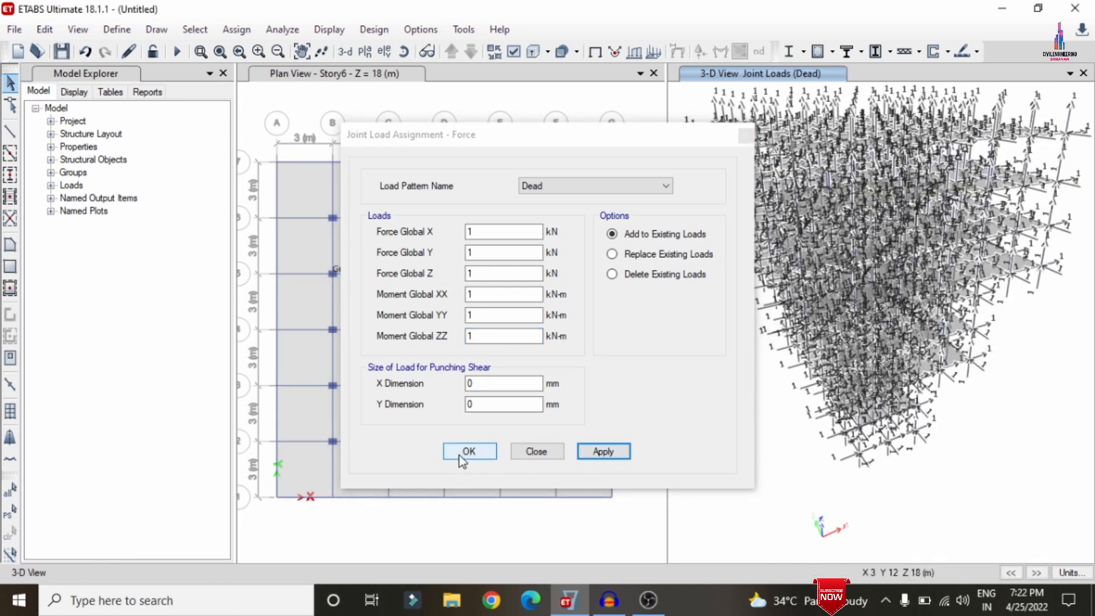
pyautogui.click(463, 452)
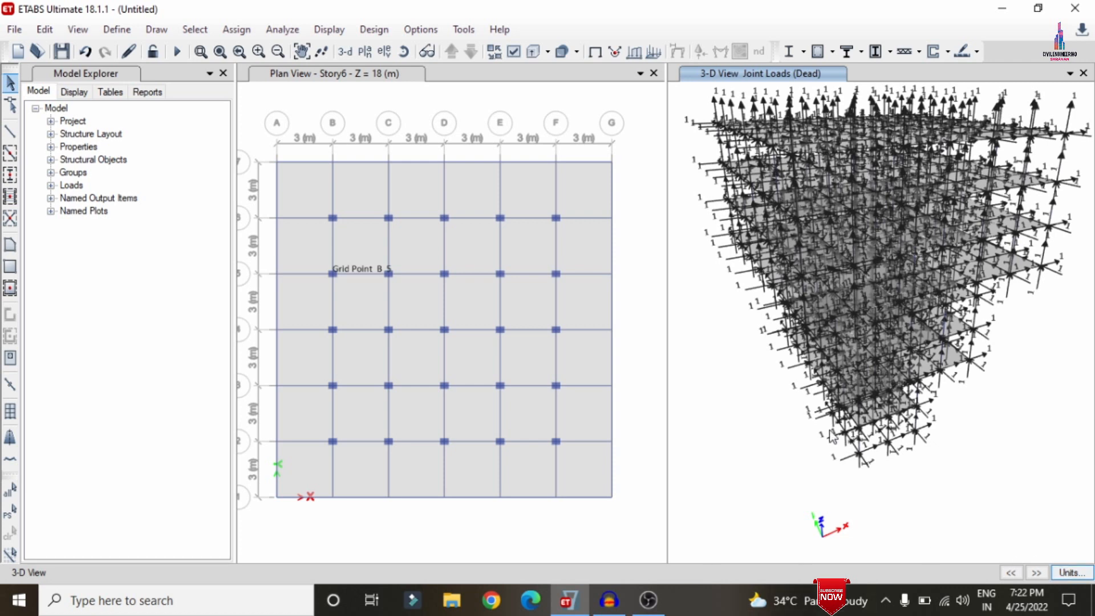
# Step: Select all beams that have the frame section B0.35X0.23
pyautogui.click(195, 29)
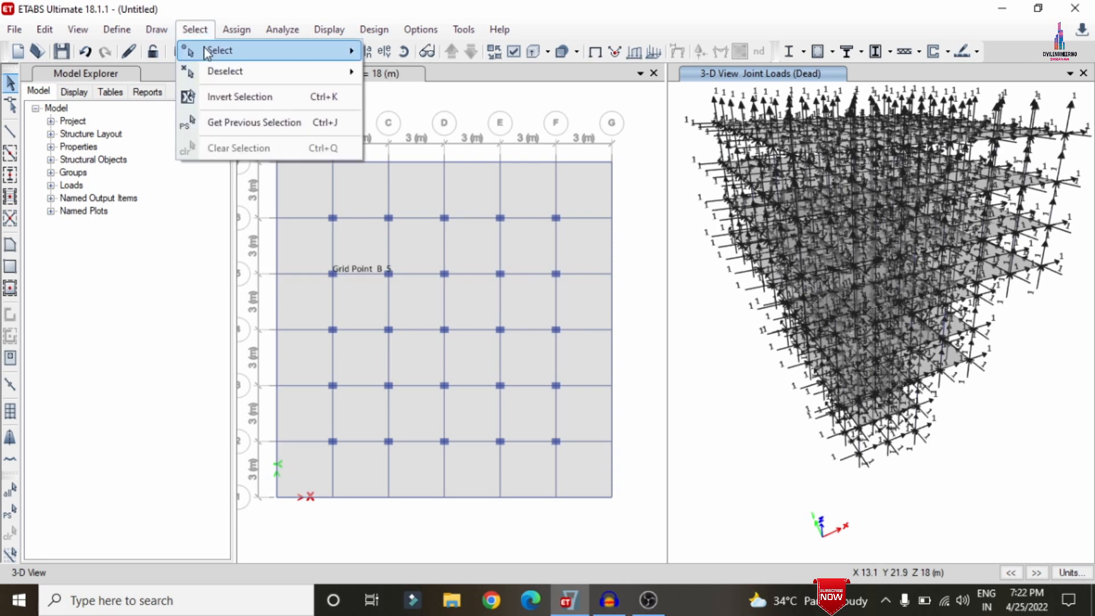
pyautogui.moveTo(239, 50)
pyautogui.moveTo(456, 194)
pyautogui.click(632, 215)
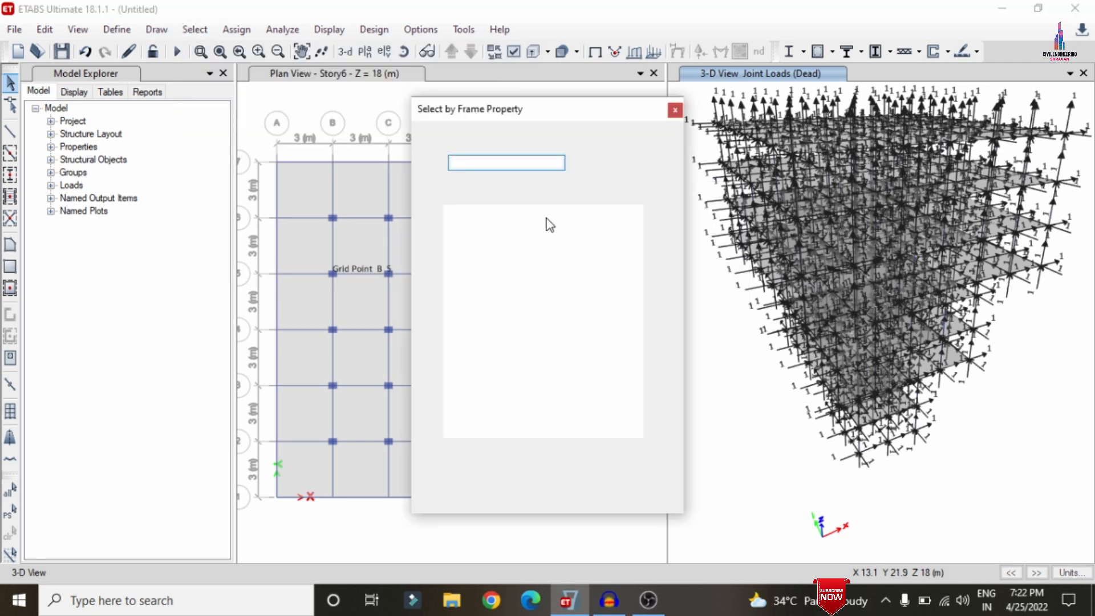
pyautogui.click(501, 211)
pyautogui.click(496, 476)
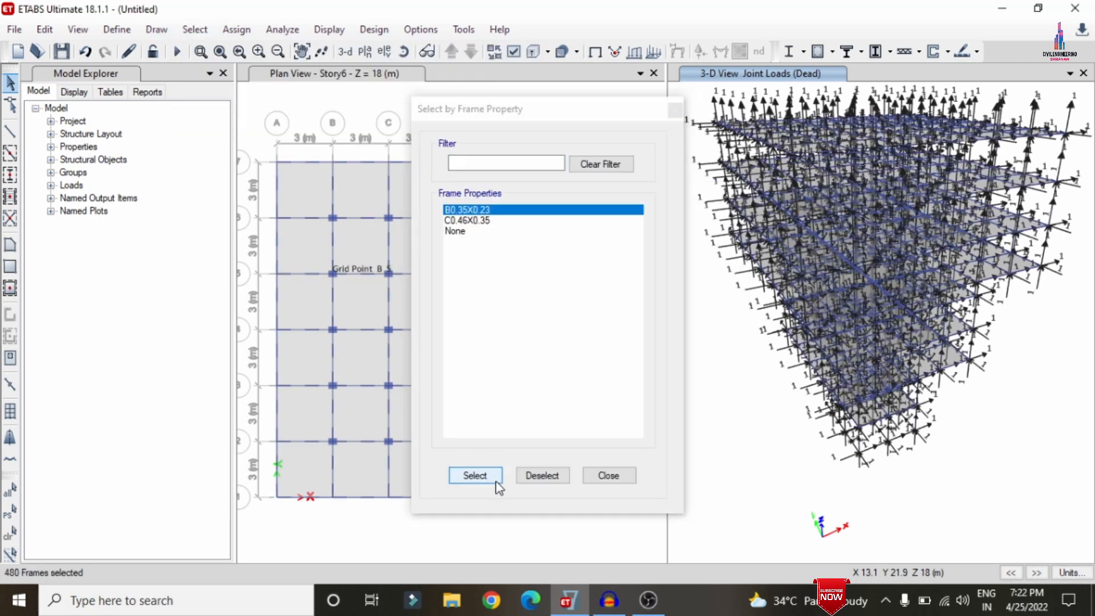
pyautogui.click(622, 475)
# Step: Add a uniform Dead load of 24.3 kN/m in the gravity direction to the selected beams' existing loads
pyautogui.click(236, 29)
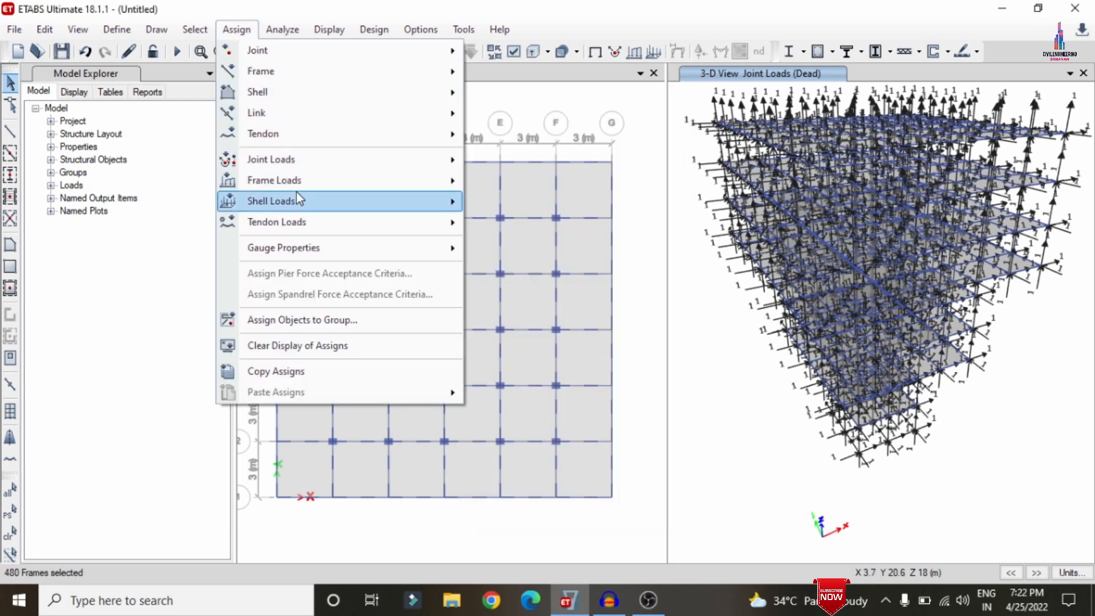
pyautogui.moveTo(342, 180)
pyautogui.click(514, 200)
pyautogui.click(678, 254)
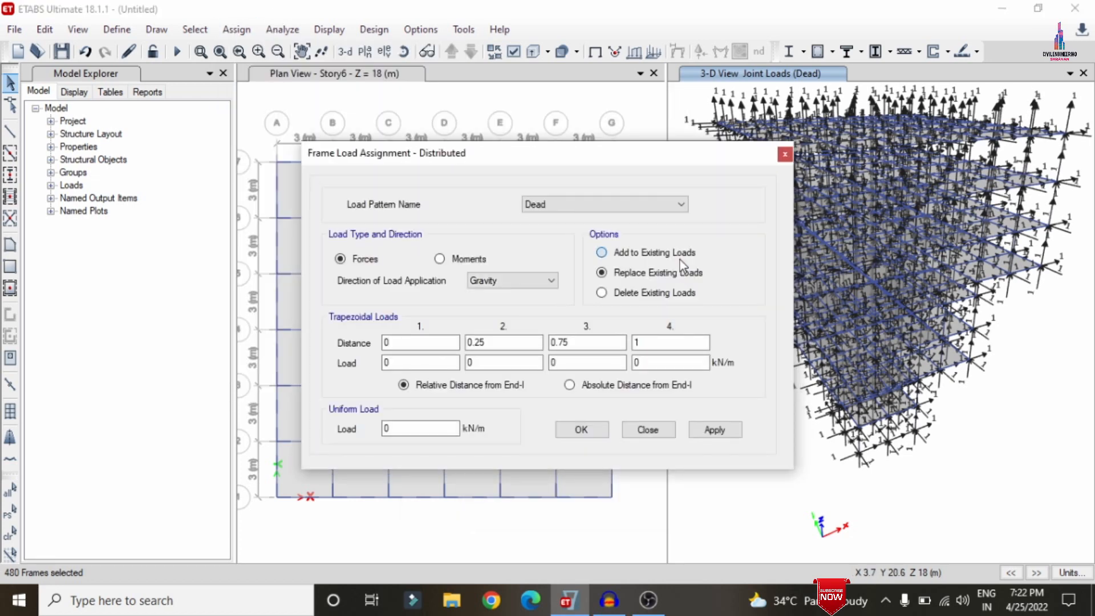
pyautogui.doubleClick(419, 426)
pyautogui.write('24.3')
pyautogui.click(722, 434)
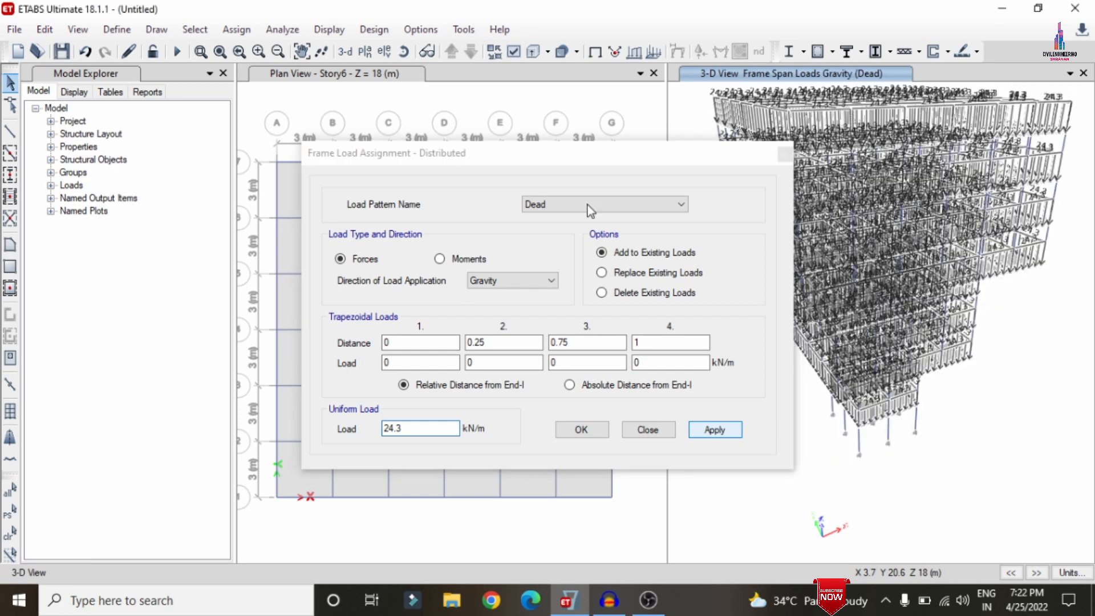
pyautogui.click(649, 431)
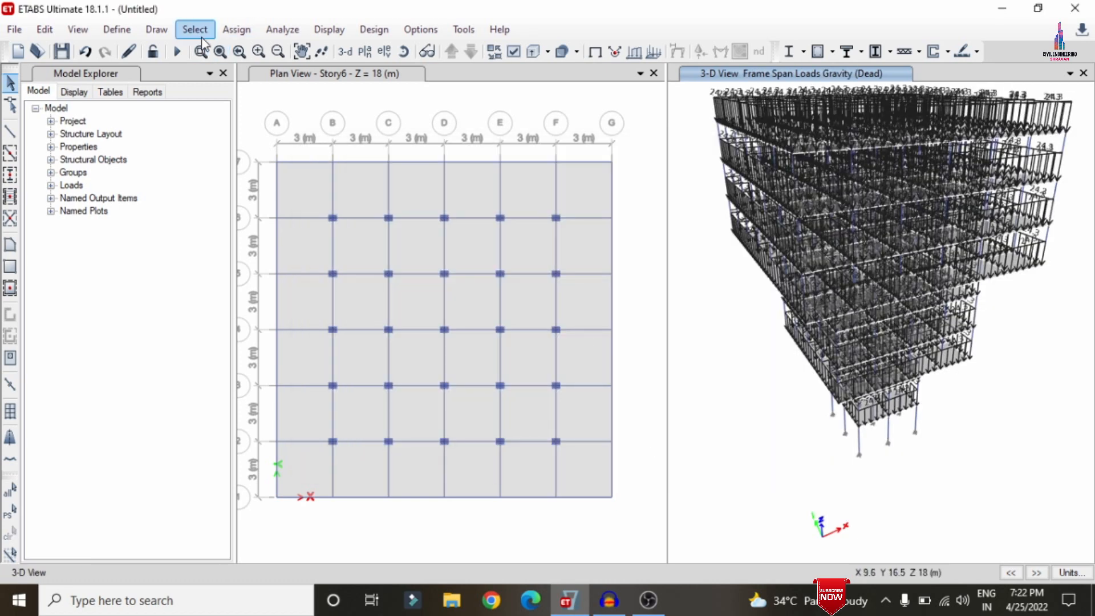
# Step: Select all slabs that have the slab section S150
pyautogui.click(195, 29)
pyautogui.moveTo(211, 51)
pyautogui.moveTo(463, 201)
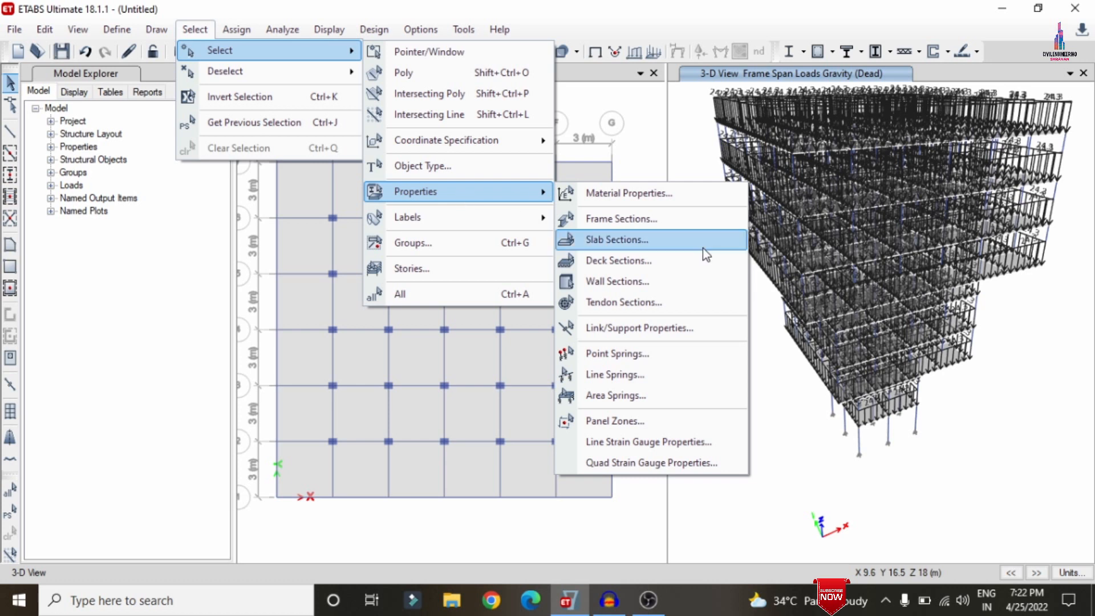
pyautogui.click(612, 244)
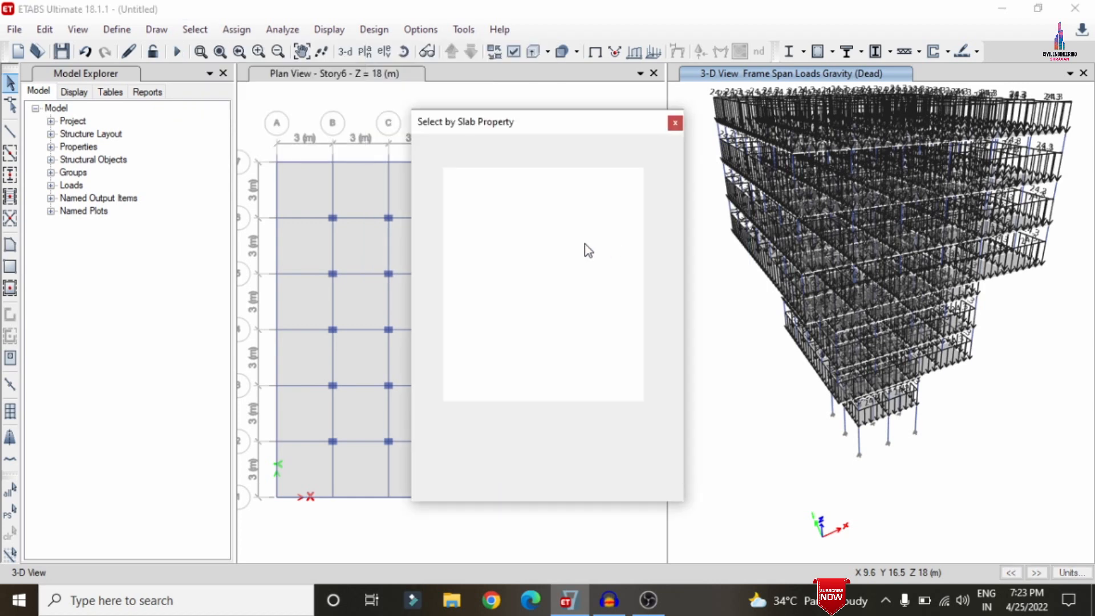
pyautogui.click(470, 185)
pyautogui.click(476, 438)
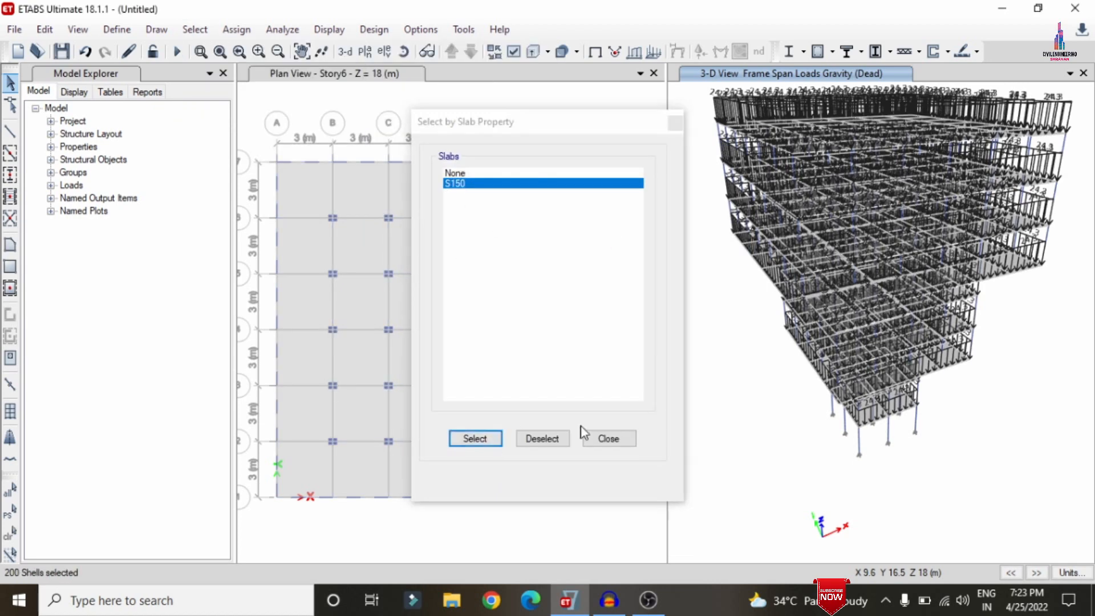
pyautogui.click(608, 438)
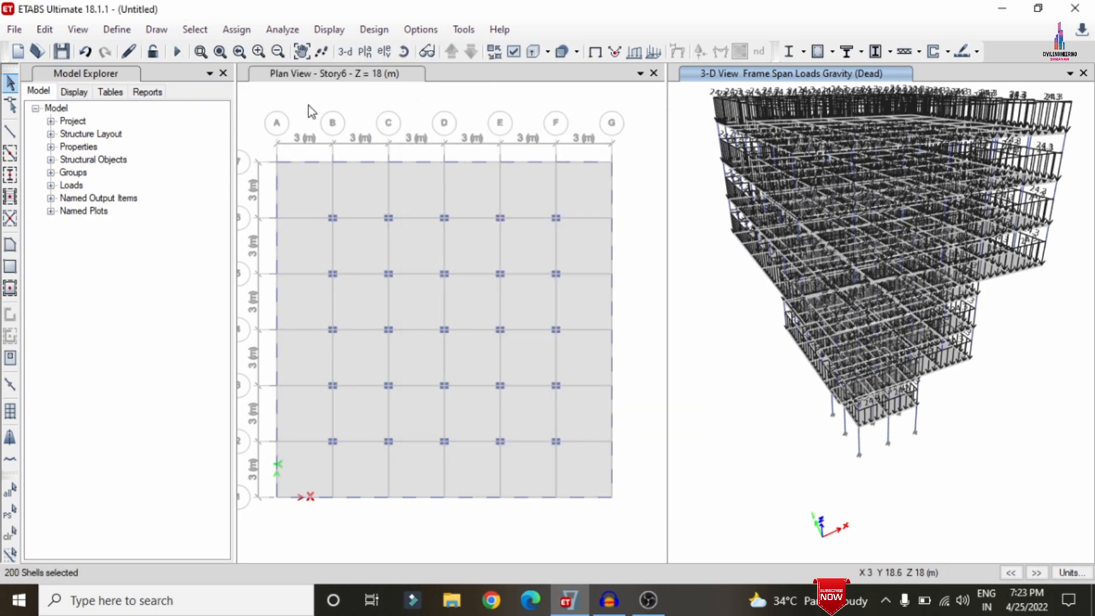
# Step: Add a uniform Dead shell load of 2 kN/m² in the gravity direction to the selected slabs
pyautogui.click(236, 29)
pyautogui.moveTo(311, 200)
pyautogui.click(501, 224)
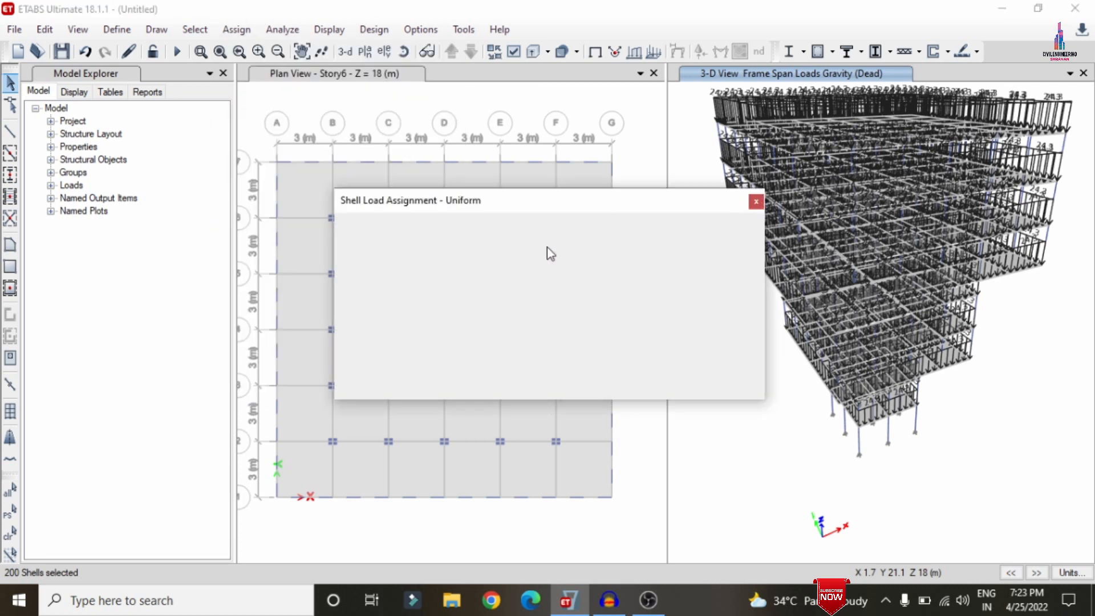
pyautogui.doubleClick(456, 304)
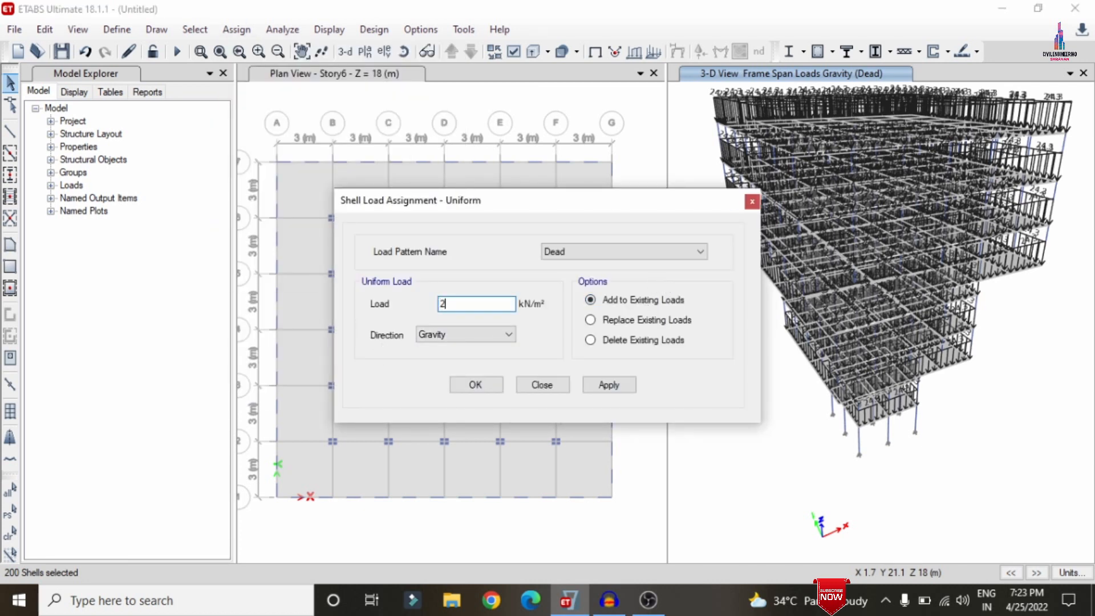
pyautogui.click(610, 387)
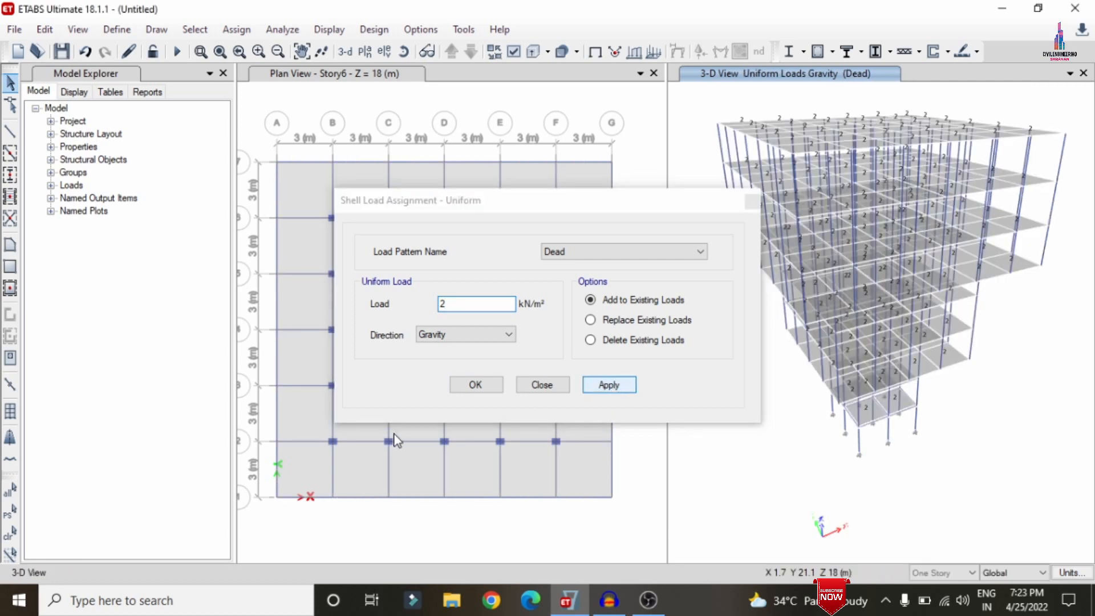
pyautogui.click(470, 385)
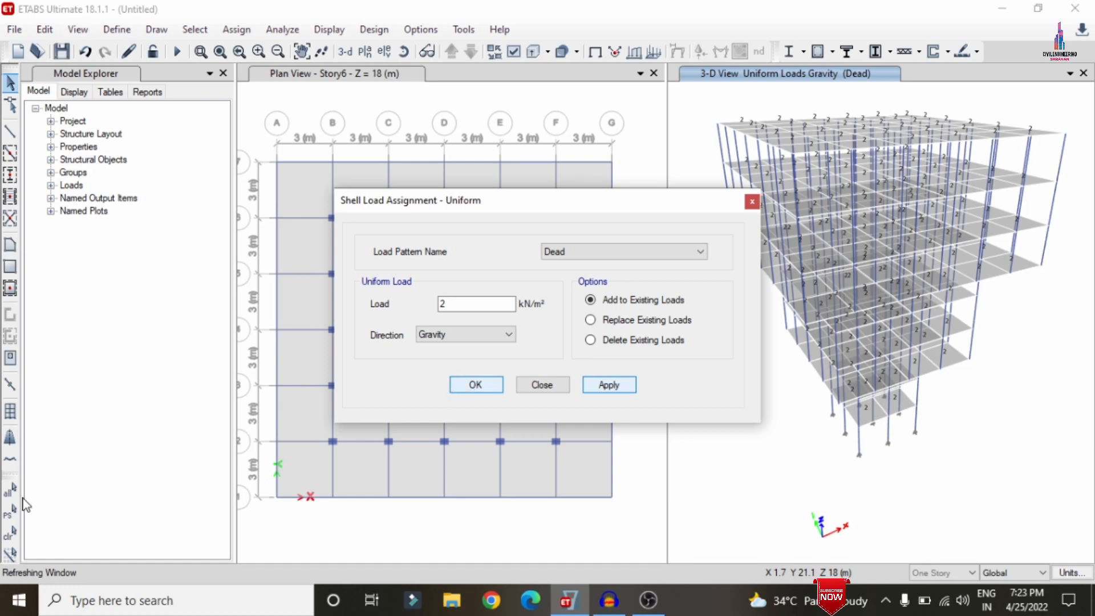
# Step: Reselect the same slabs and add a uniform Live shell load of 3 kN/m² in the gravity direction
pyautogui.click(11, 515)
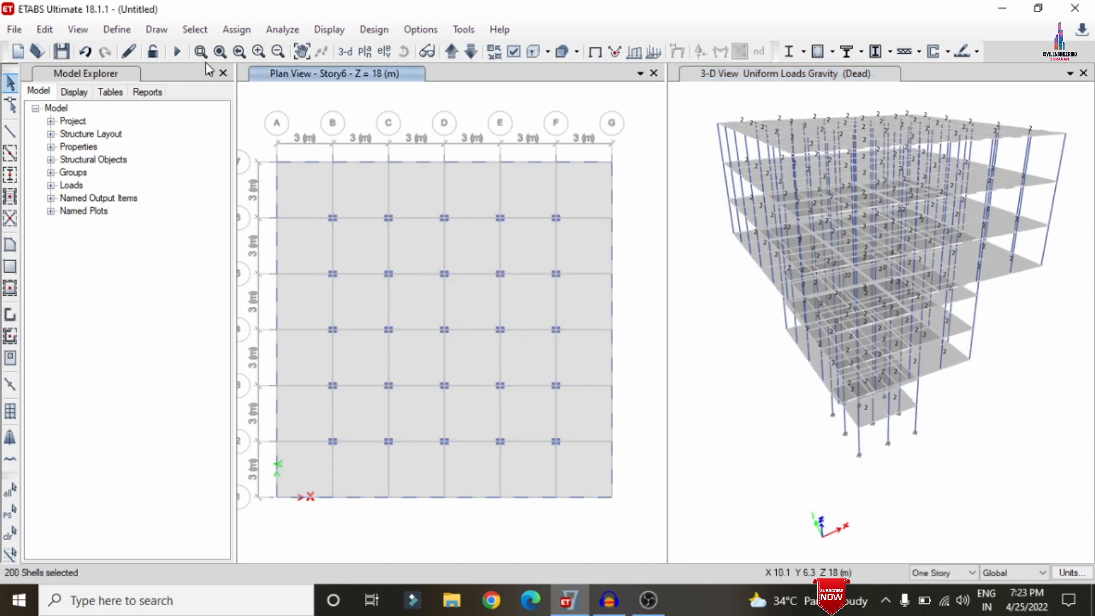
pyautogui.click(236, 29)
pyautogui.moveTo(300, 200)
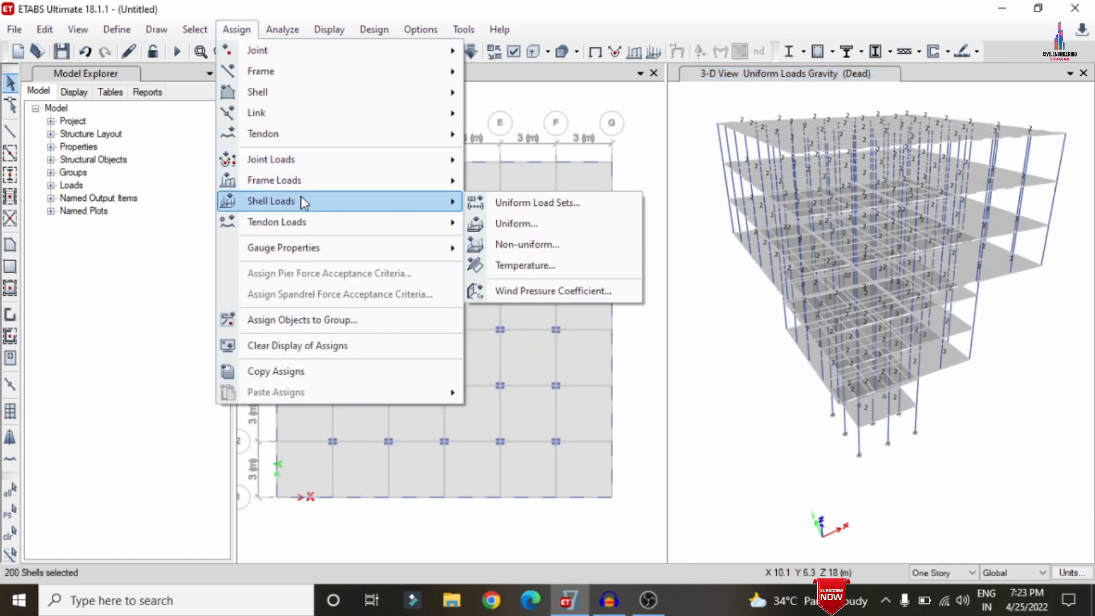
pyautogui.click(512, 222)
pyautogui.click(605, 251)
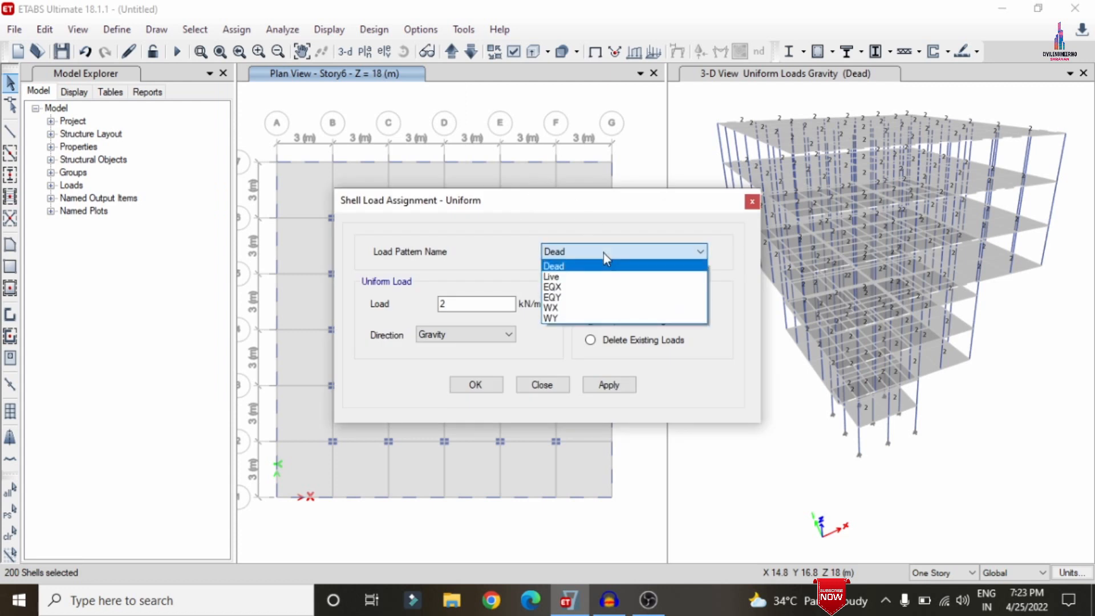
pyautogui.click(570, 277)
pyautogui.click(611, 308)
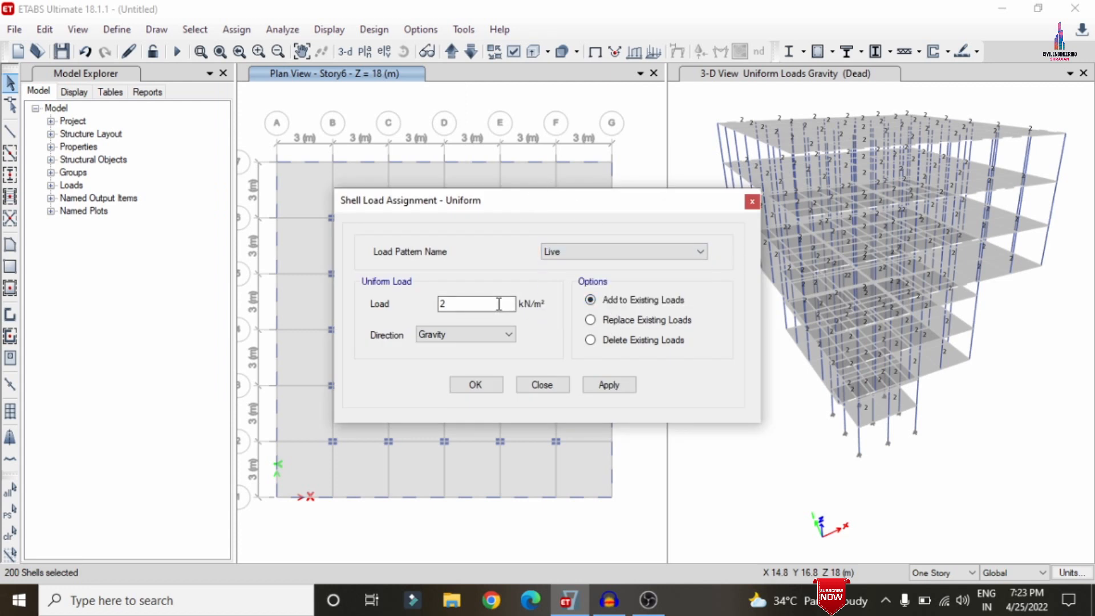
pyautogui.doubleClick(497, 304)
pyautogui.write('3')
pyautogui.click(632, 386)
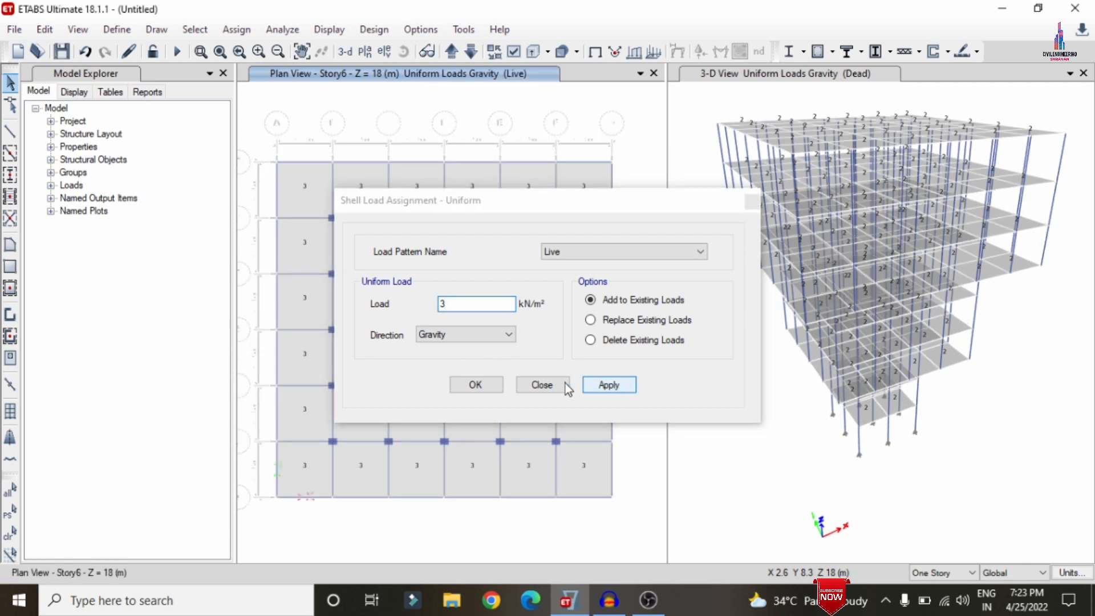
pyautogui.click(480, 393)
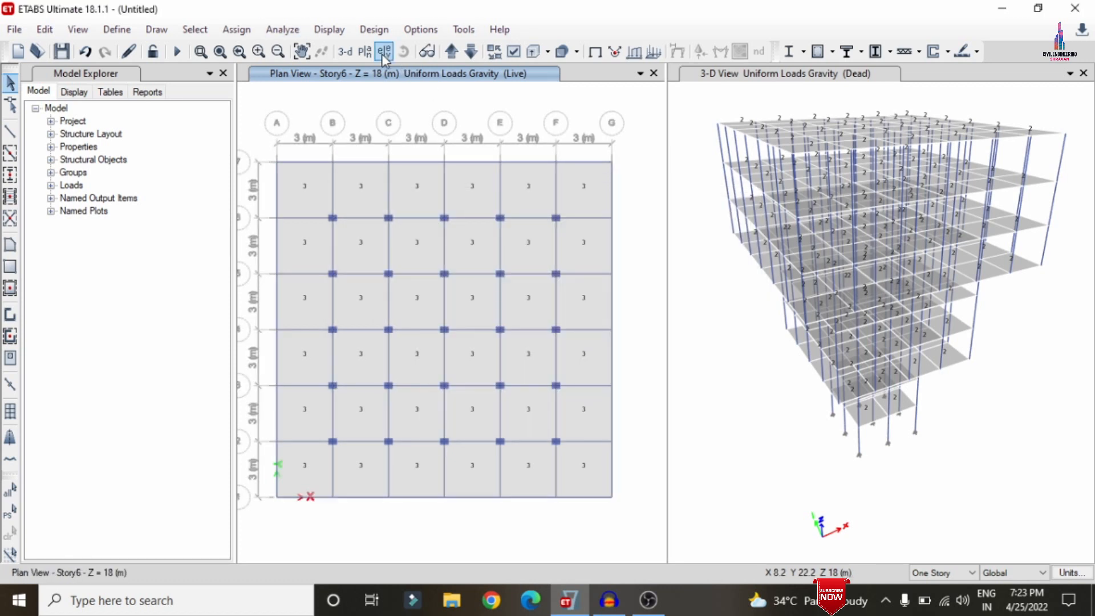
# Step: Assign fixed restraints, with all translations and rotations restrained, to the nine column joints on the Base plan
pyautogui.click(365, 53)
pyautogui.click(466, 341)
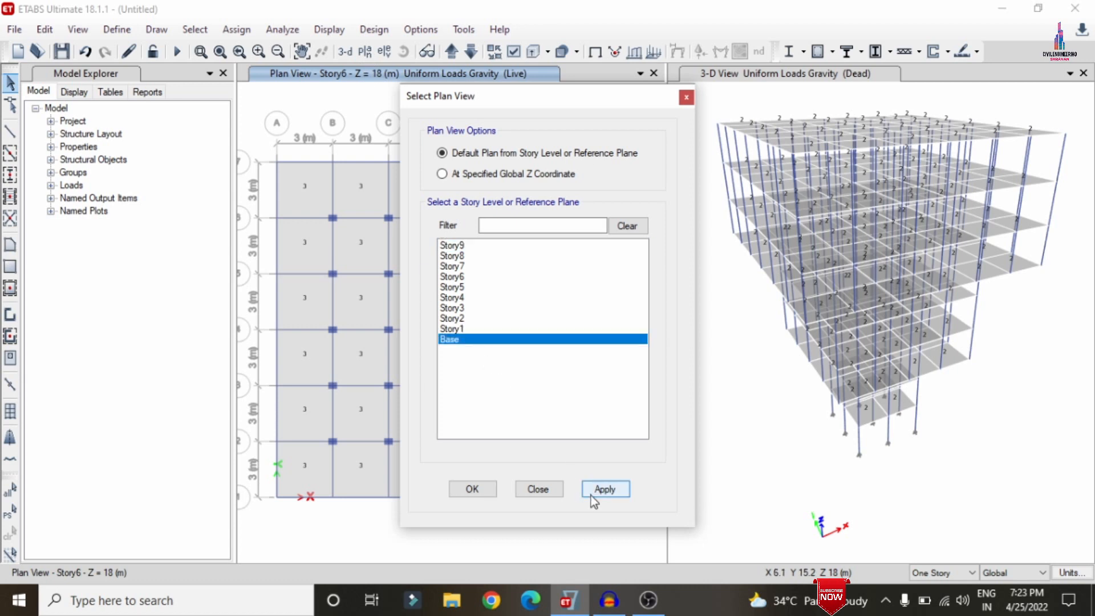
pyautogui.click(472, 489)
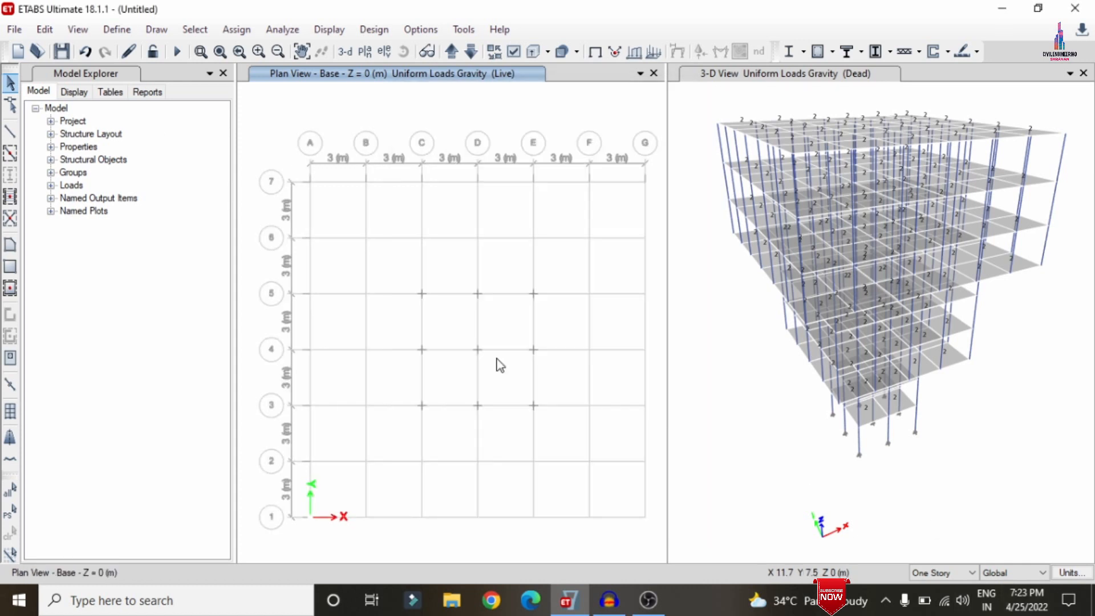
pyautogui.moveTo(347, 230); pyautogui.dragTo(601, 477)
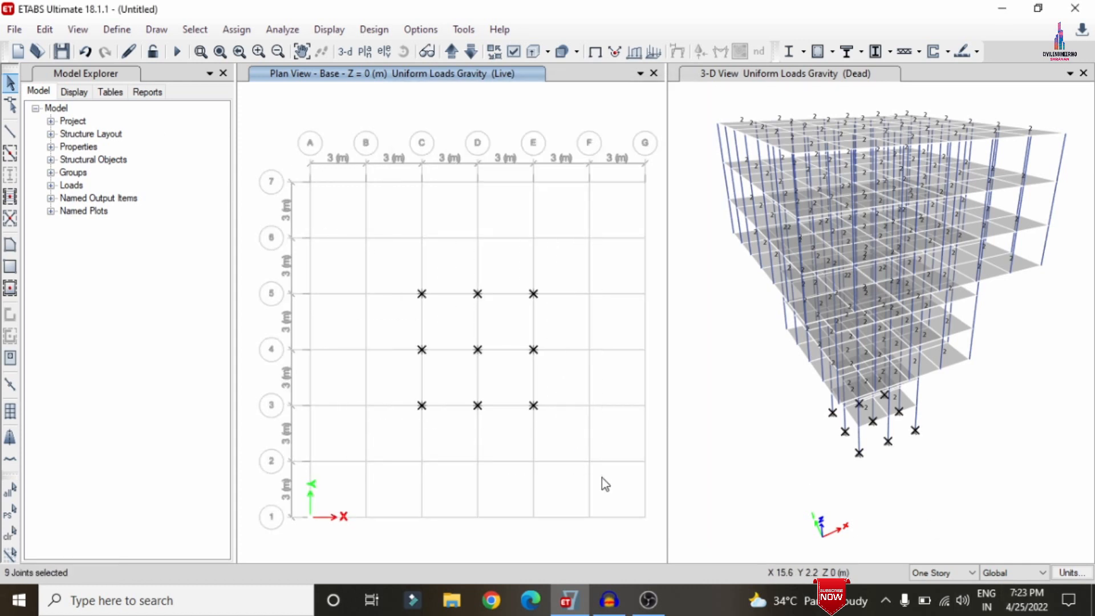
pyautogui.click(236, 29)
pyautogui.moveTo(258, 50)
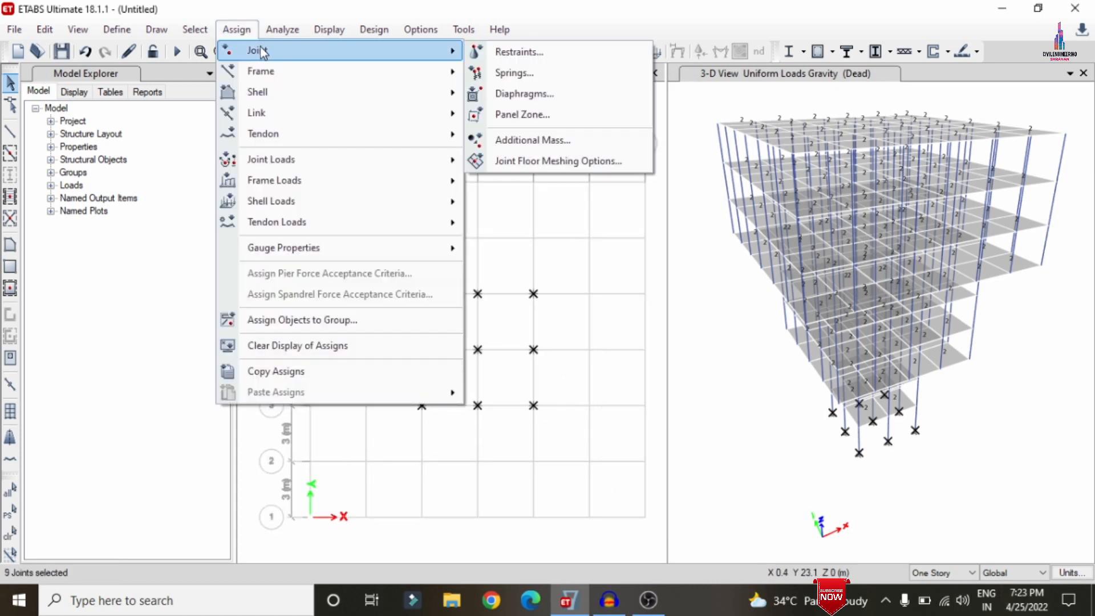
pyautogui.click(493, 53)
pyautogui.click(488, 347)
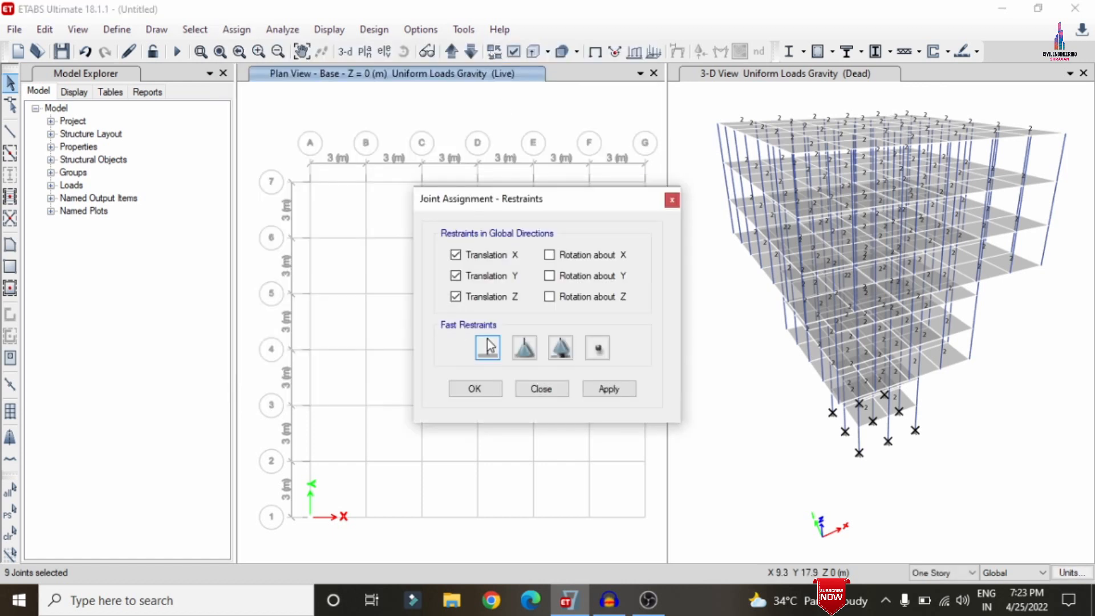
pyautogui.click(599, 387)
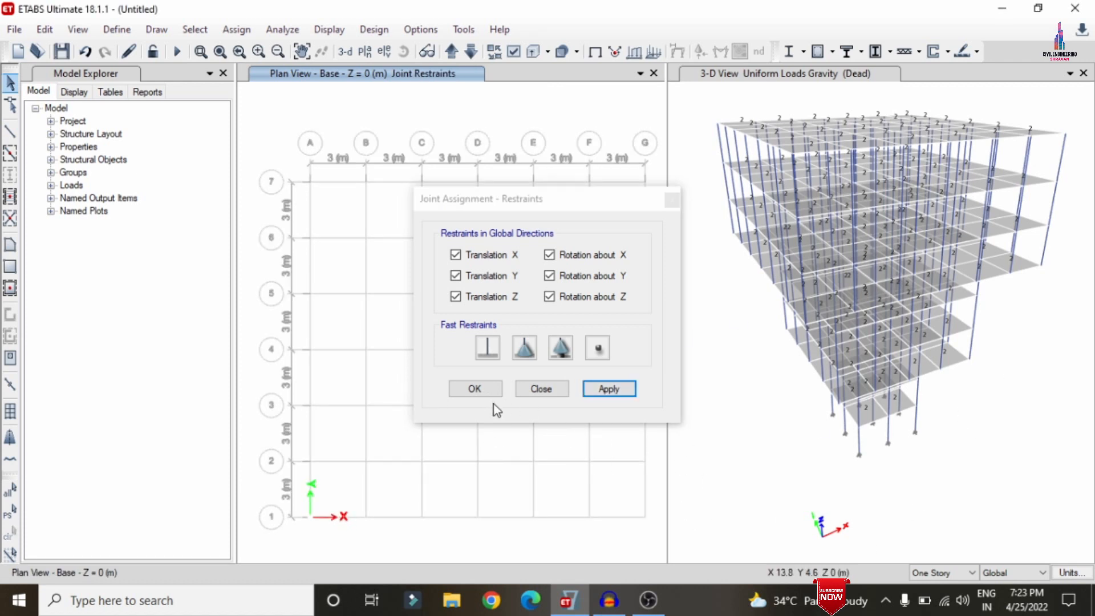
pyautogui.click(472, 392)
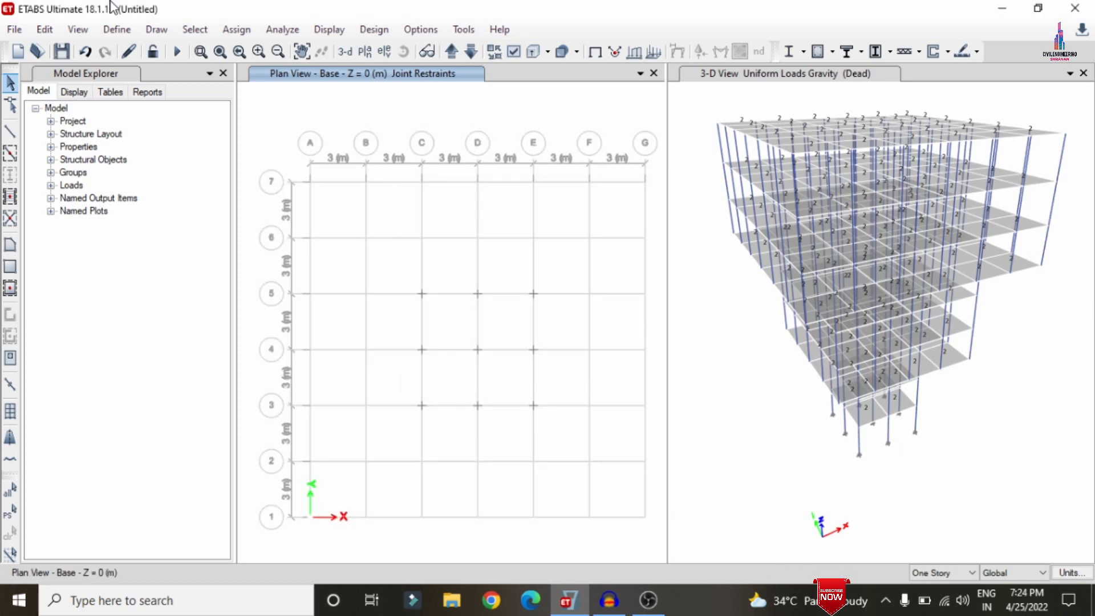
# Step: Switch the plan to Story9 and add the default load combinations for concrete frame design
pyautogui.click(474, 56)
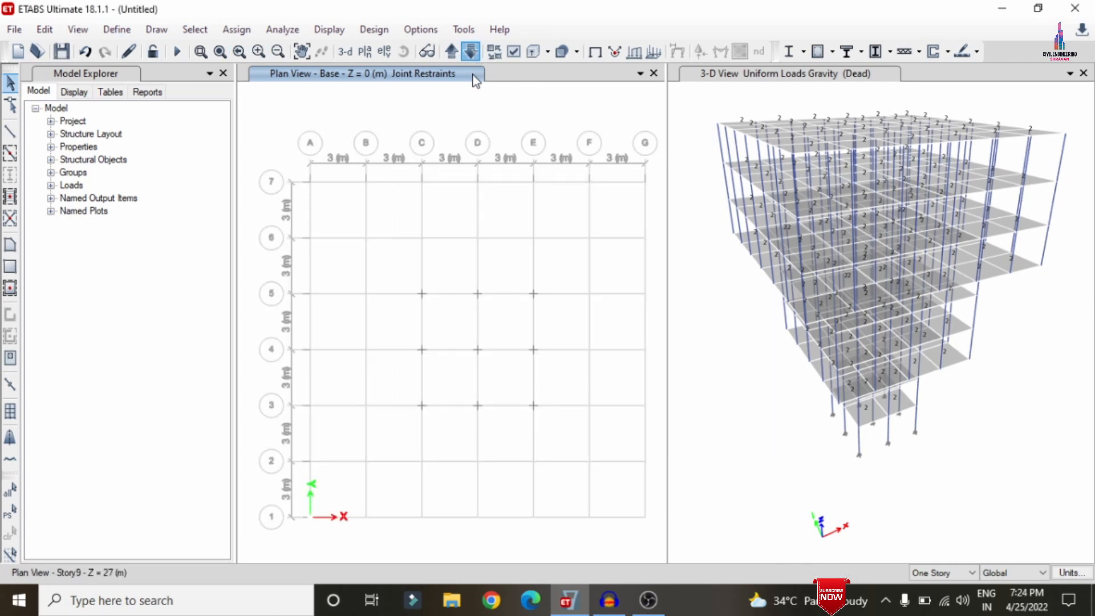
pyautogui.click(117, 30)
pyautogui.click(182, 454)
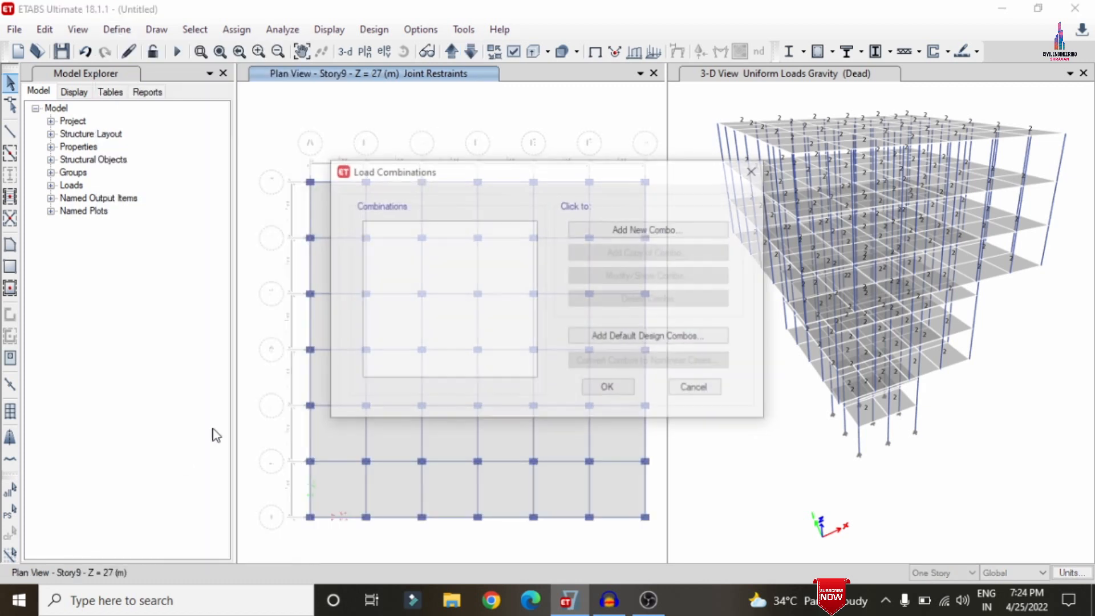
pyautogui.click(636, 340)
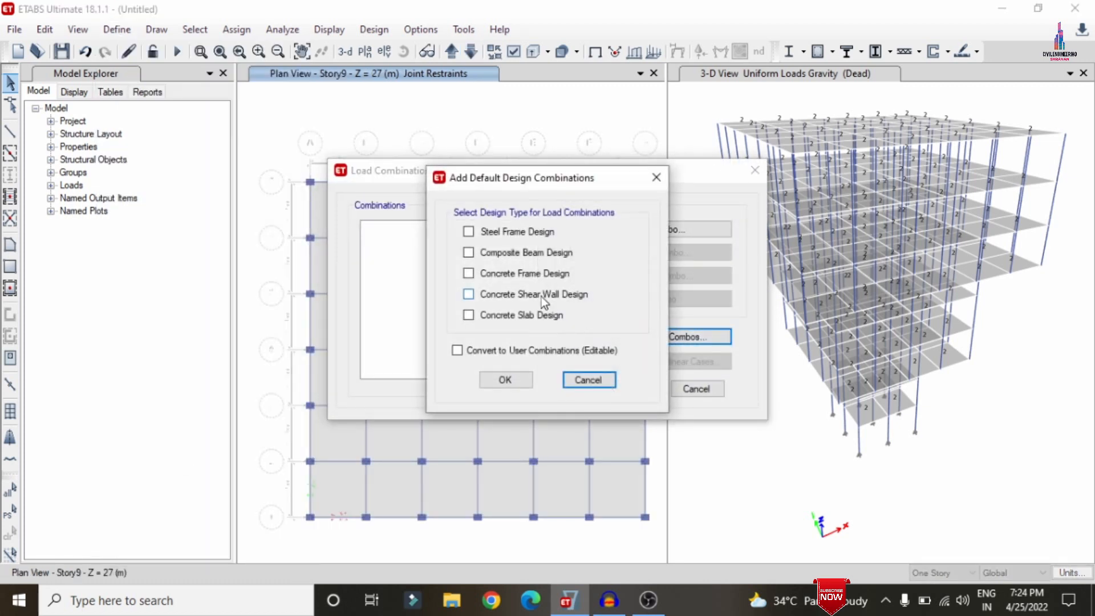
pyautogui.click(469, 273)
pyautogui.click(527, 380)
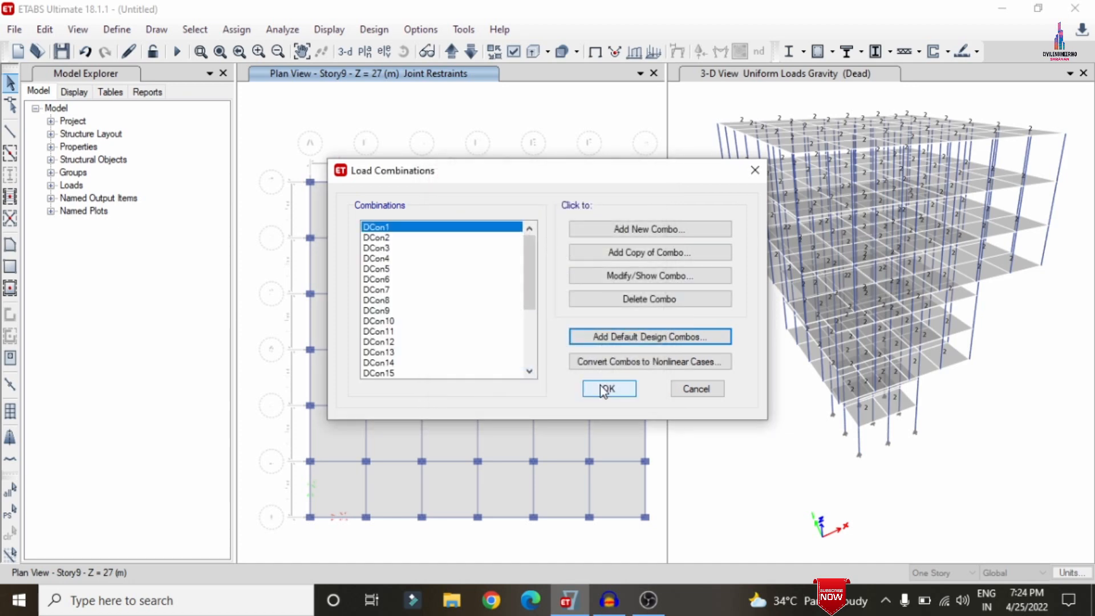
pyautogui.press('Return')
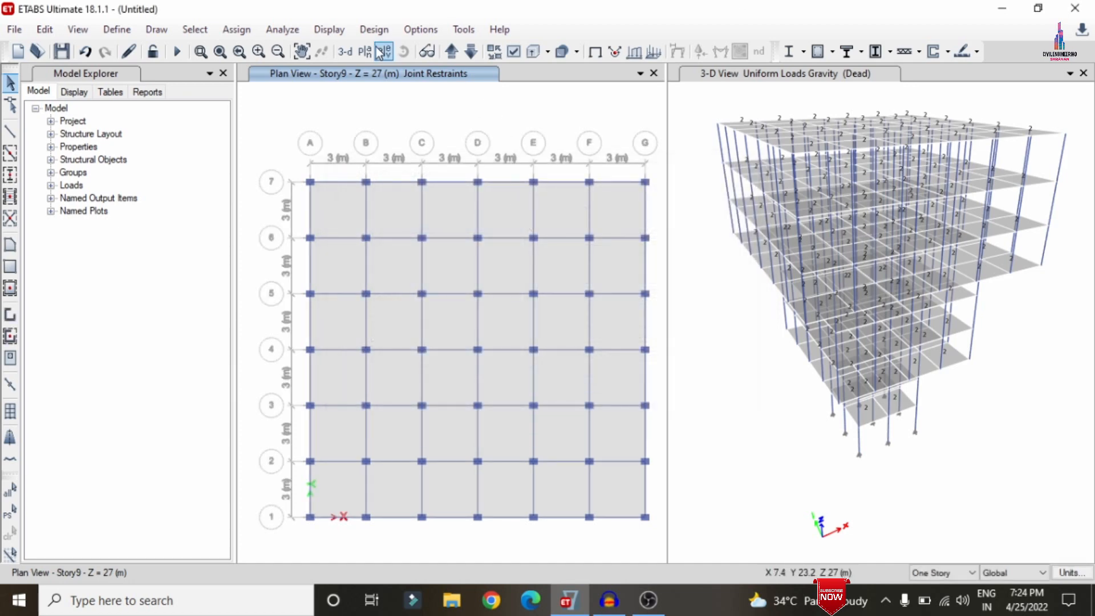
# Step: Check the model for joints, frames and shells within tolerance of joints, and close the report
pyautogui.click(282, 29)
pyautogui.click(293, 50)
pyautogui.click(430, 134)
pyautogui.click(425, 149)
pyautogui.click(425, 165)
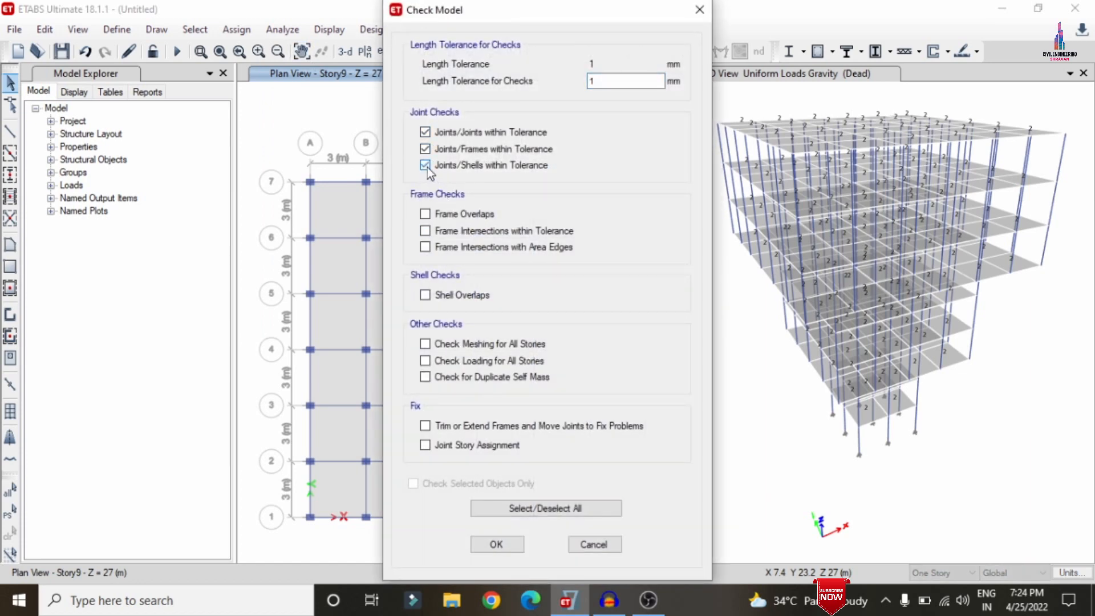
pyautogui.click(501, 544)
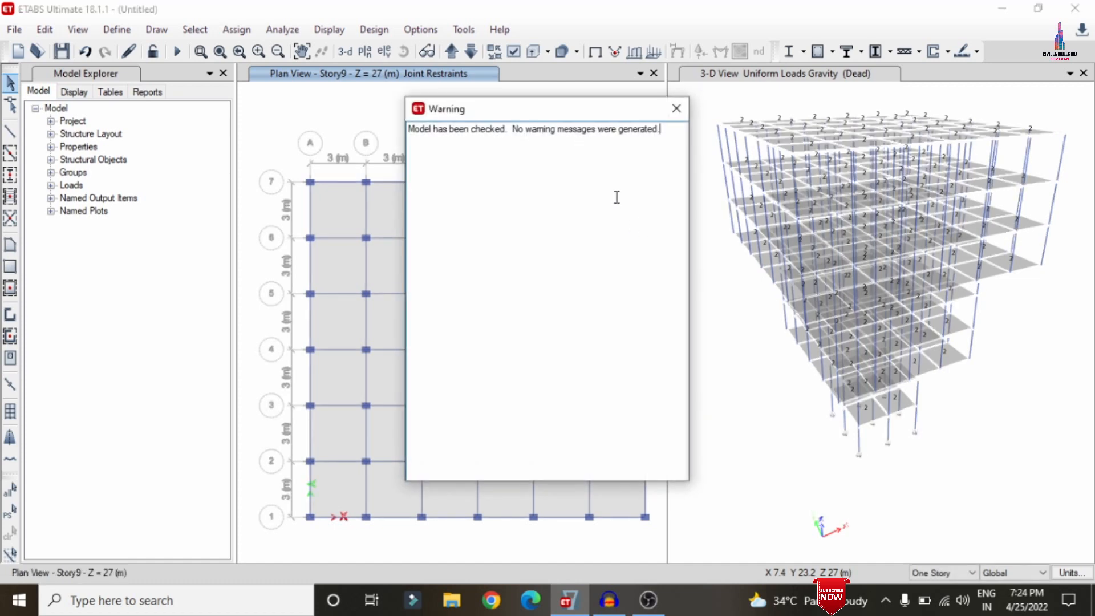
pyautogui.click(675, 111)
pyautogui.click(706, 150)
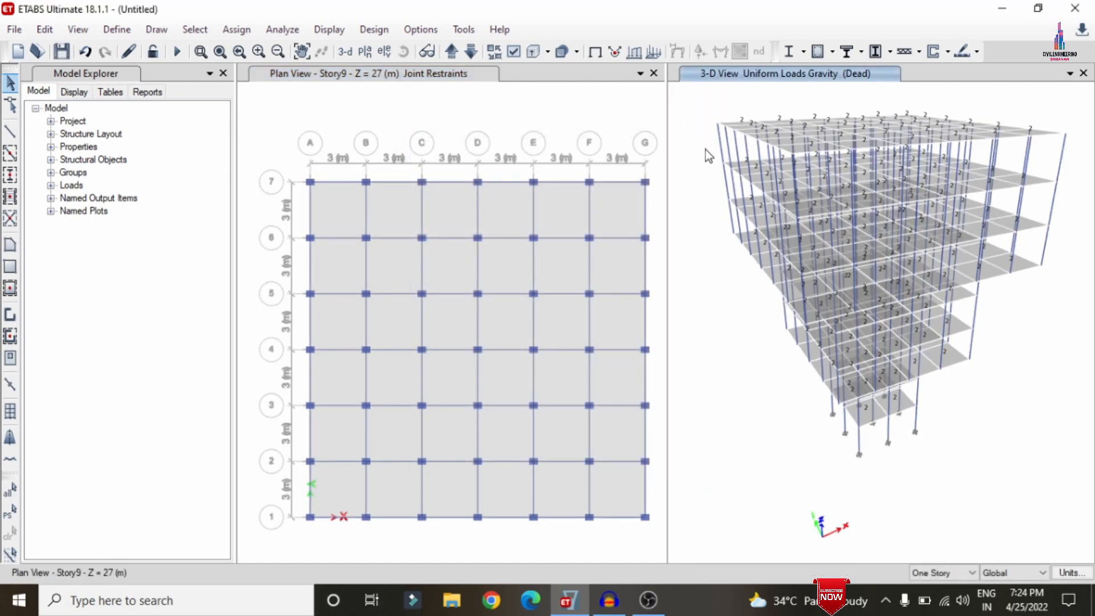
# Step: Run the analysis of the load cases, saving the model as Floating in the Desktop folder Floating Irregular
pyautogui.click(283, 31)
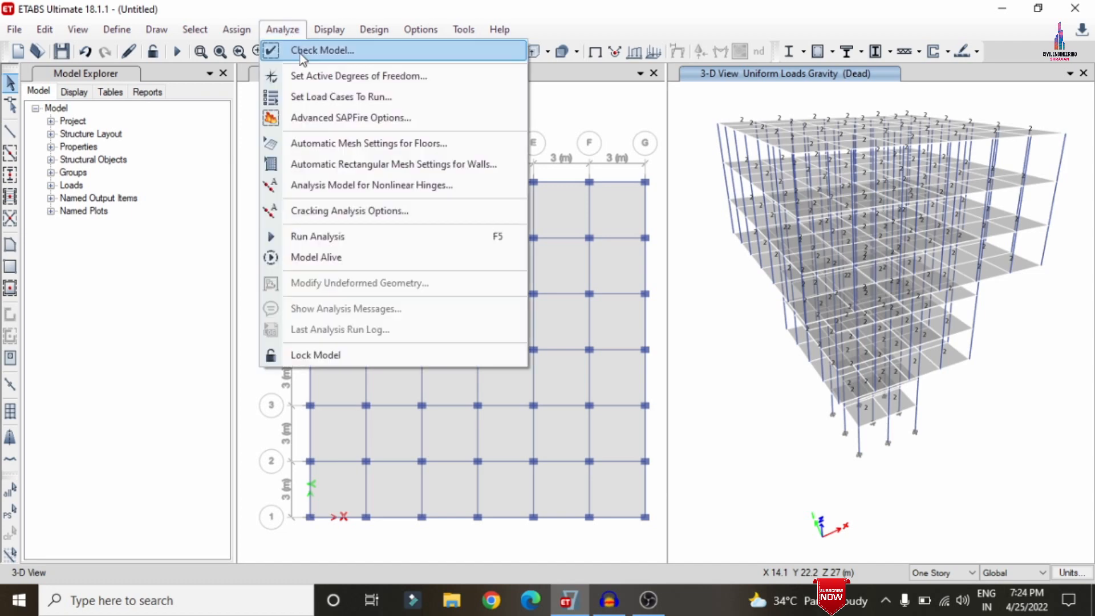
pyautogui.click(338, 98)
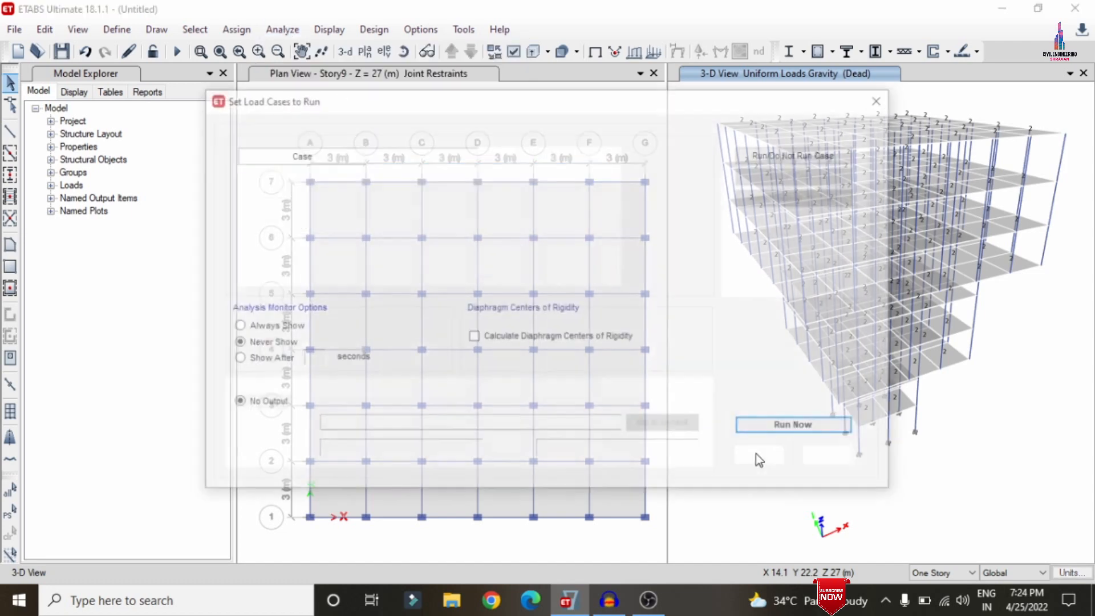
pyautogui.click(794, 426)
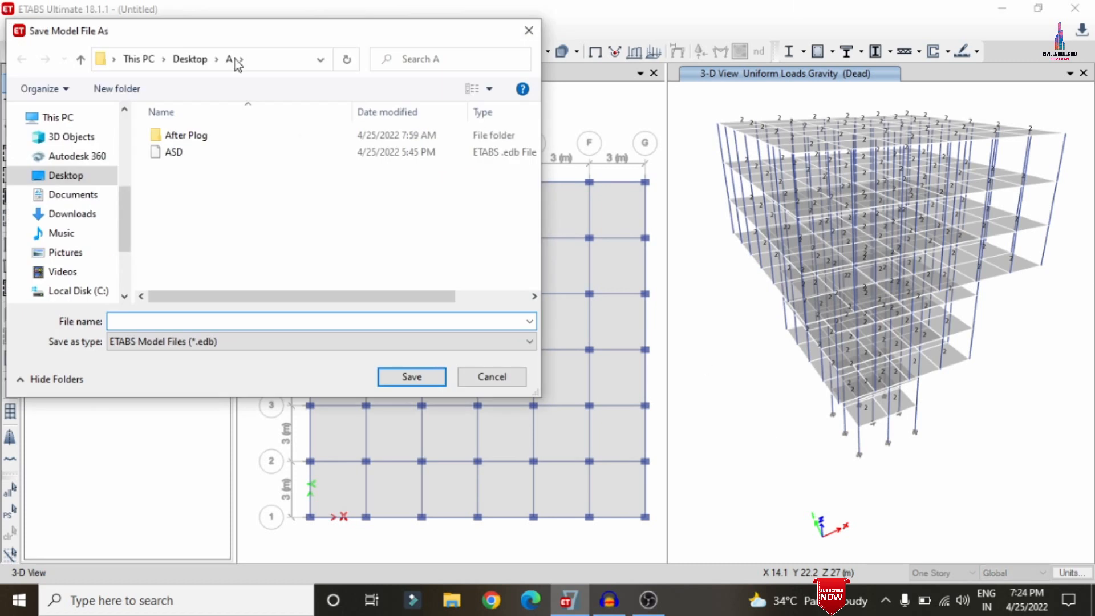
pyautogui.click(177, 61)
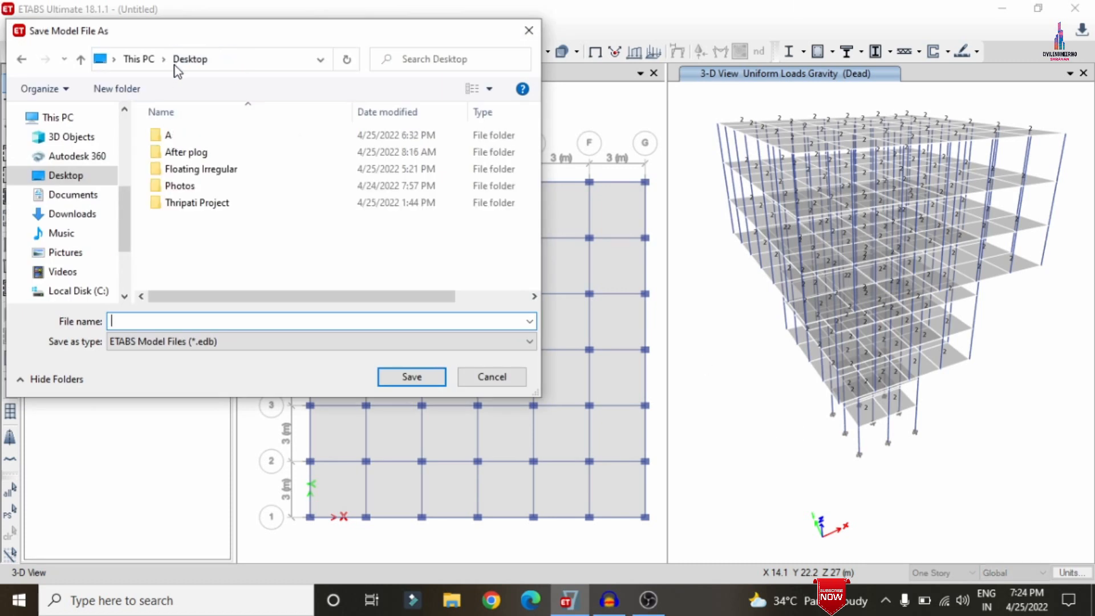
pyautogui.doubleClick(191, 170)
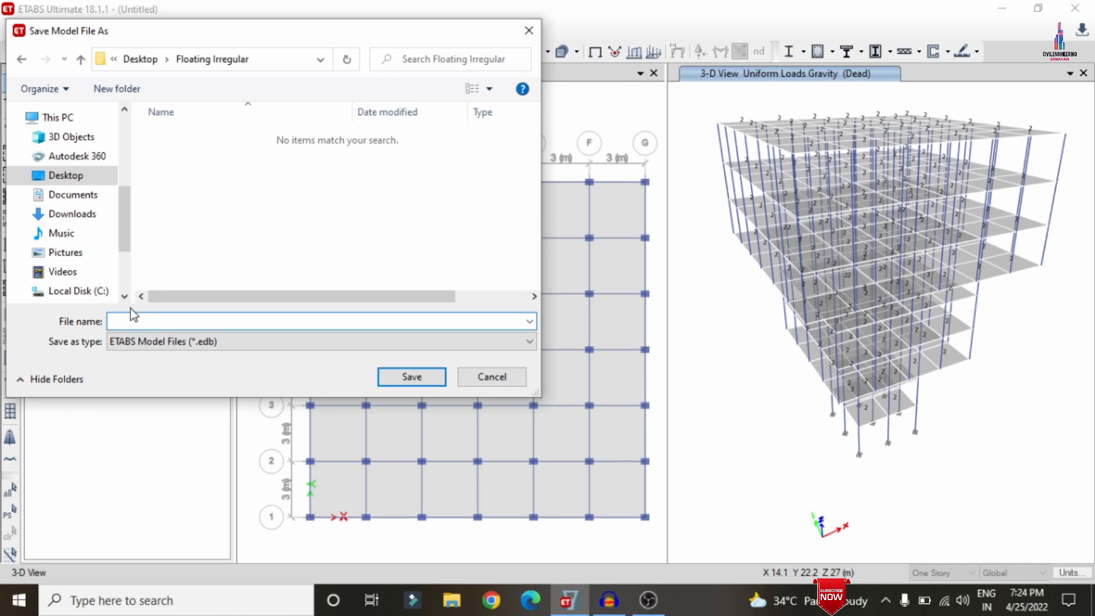
pyautogui.write('F')
pyautogui.write(';')
pyautogui.click(418, 379)
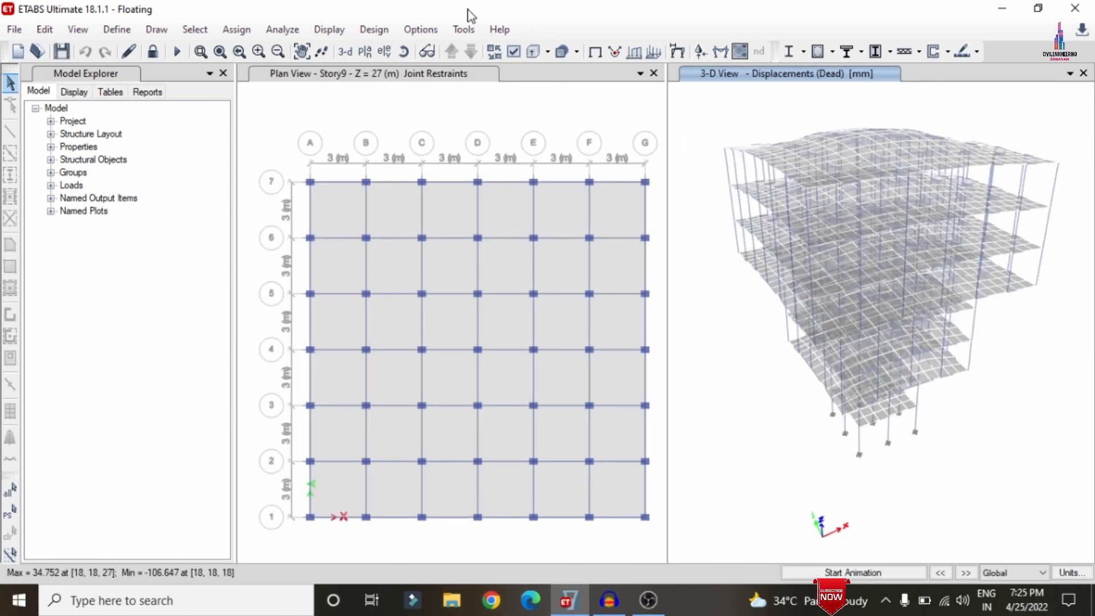
# Step: Display the Shear 2-2 force diagram of the frames for the Dead load case in the 3-D view
pyautogui.click(328, 30)
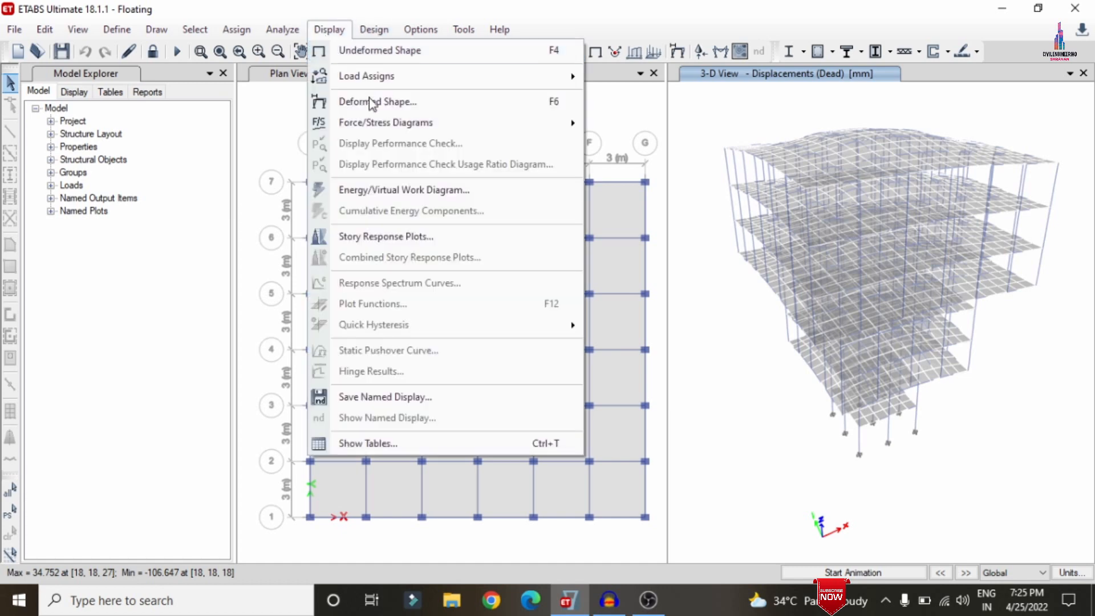
pyautogui.moveTo(367, 122)
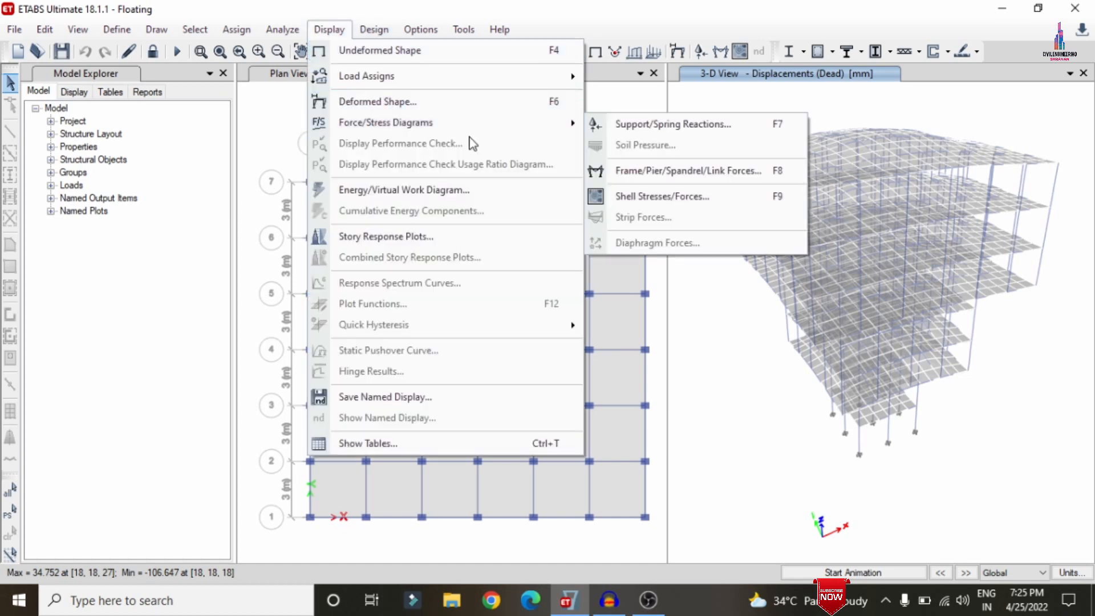
pyautogui.click(641, 172)
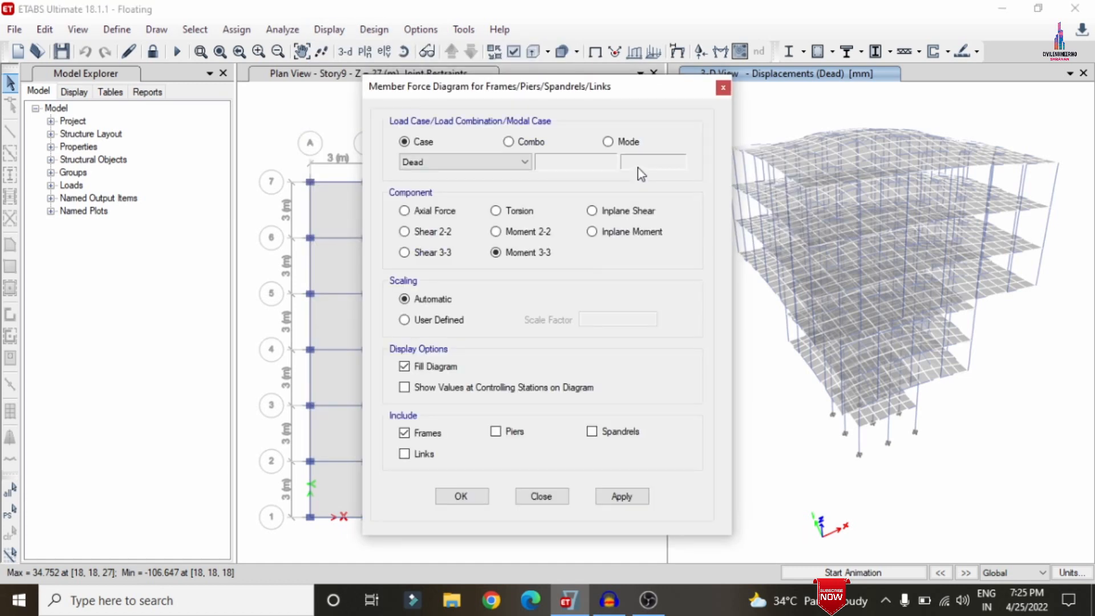
pyautogui.click(427, 230)
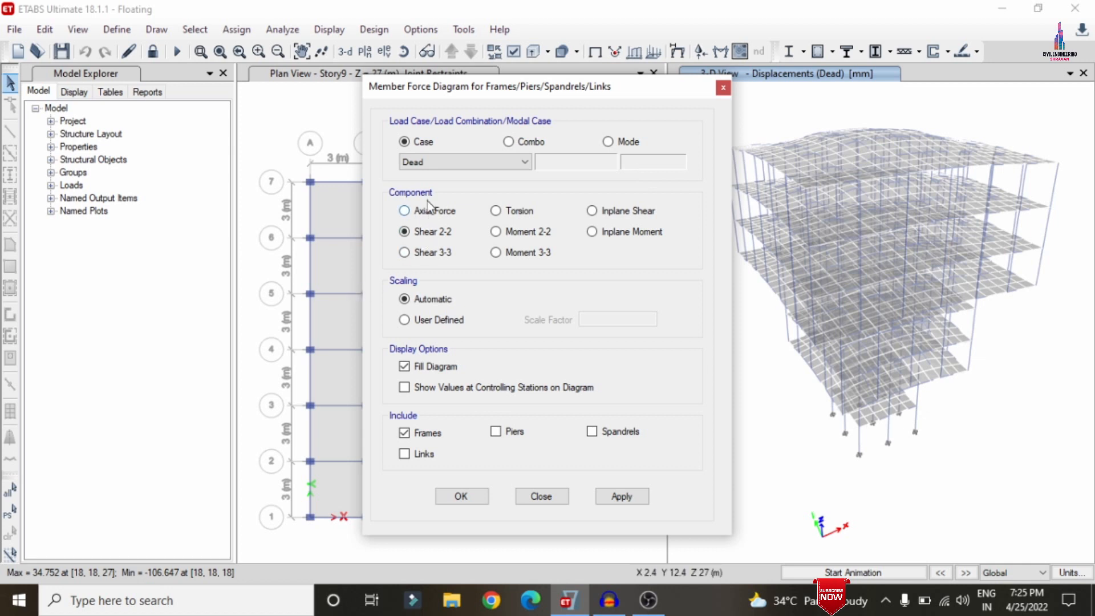
pyautogui.click(621, 496)
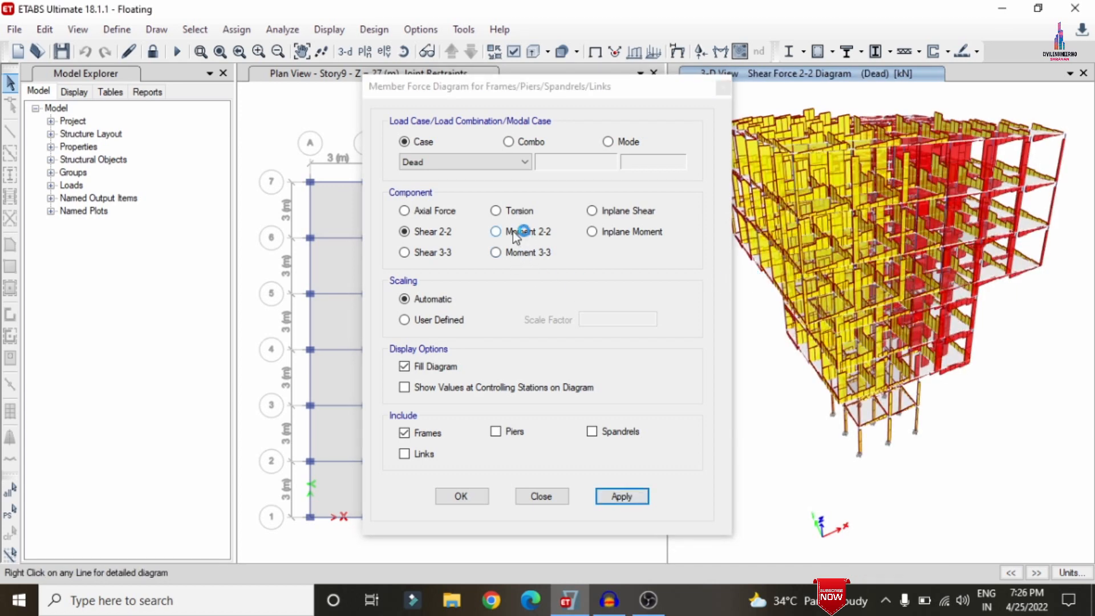
# Step: Display the frames' Moment 3-3 diagram and the Torsion diagram for the Dead load case
pyautogui.click(510, 252)
pyautogui.click(636, 495)
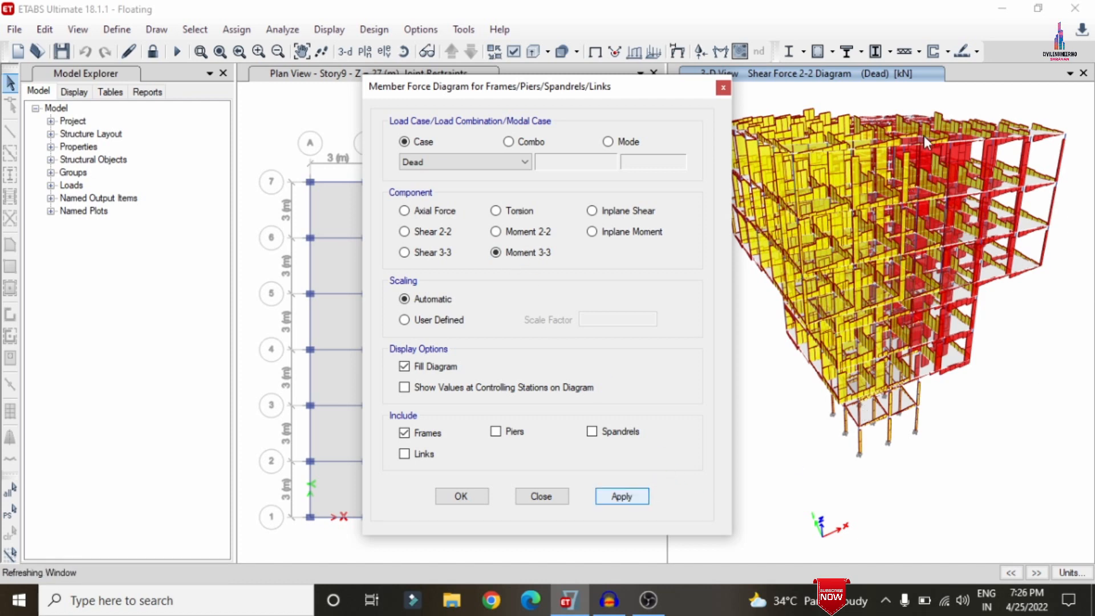
pyautogui.moveTo(638, 80); pyautogui.dragTo(557, 65)
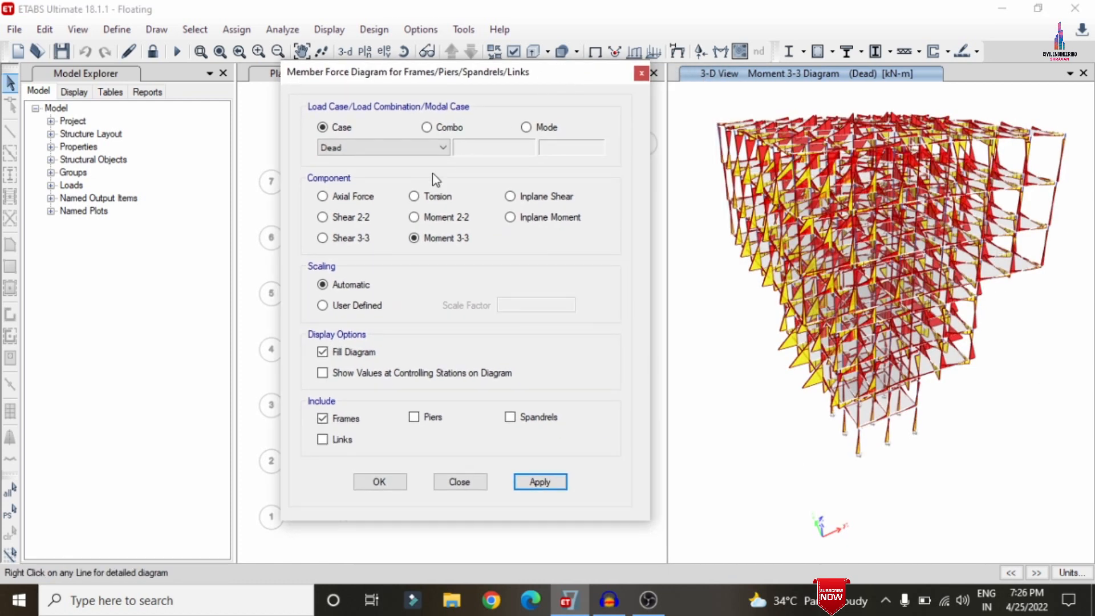
pyautogui.click(413, 196)
pyautogui.click(539, 483)
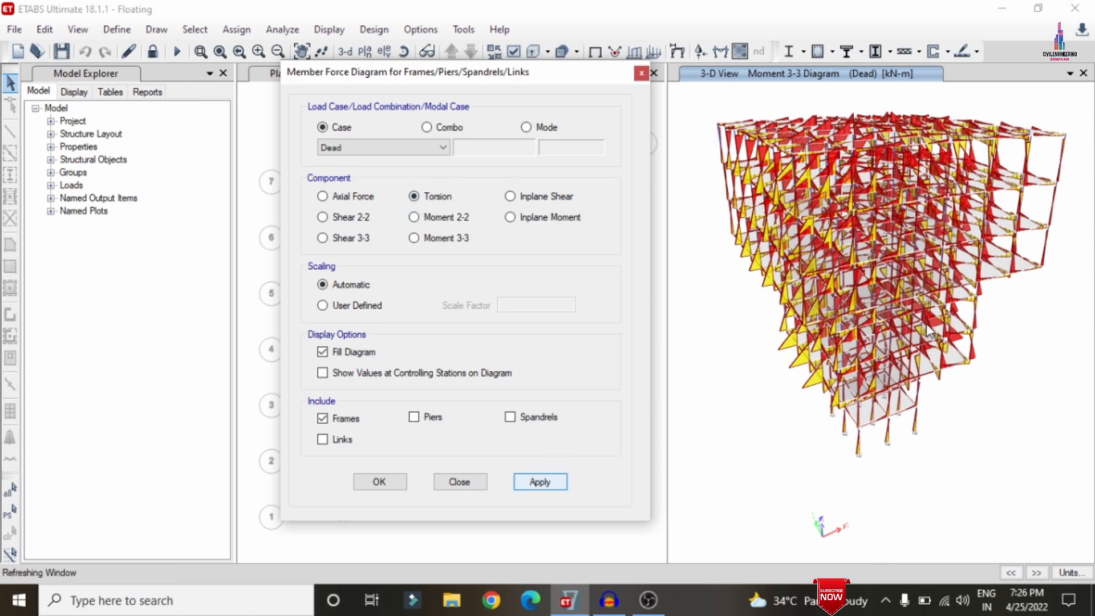
pyautogui.click(640, 74)
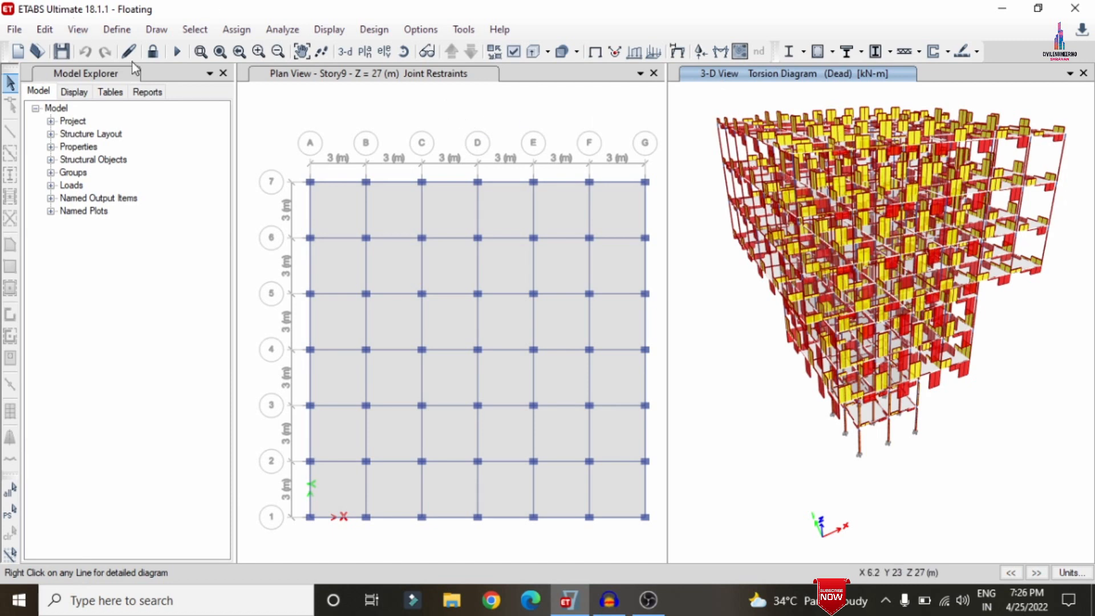
# Step: Unlock the model, discarding the analysis results, and add X-direction design strips on Story9 along grid G1 with layer A and auto width
pyautogui.click(152, 52)
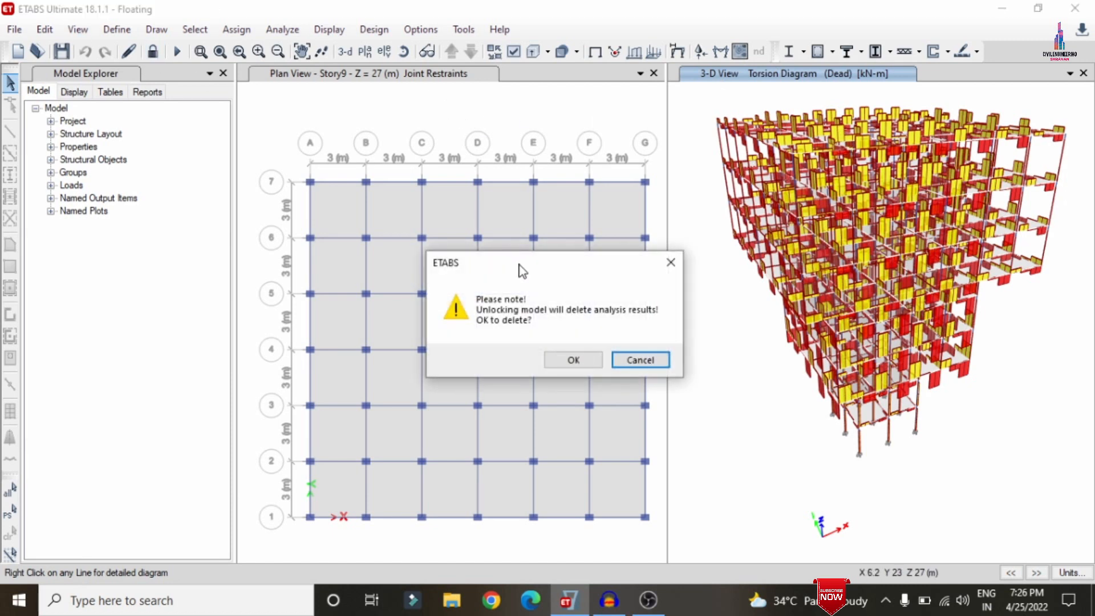
pyautogui.click(572, 360)
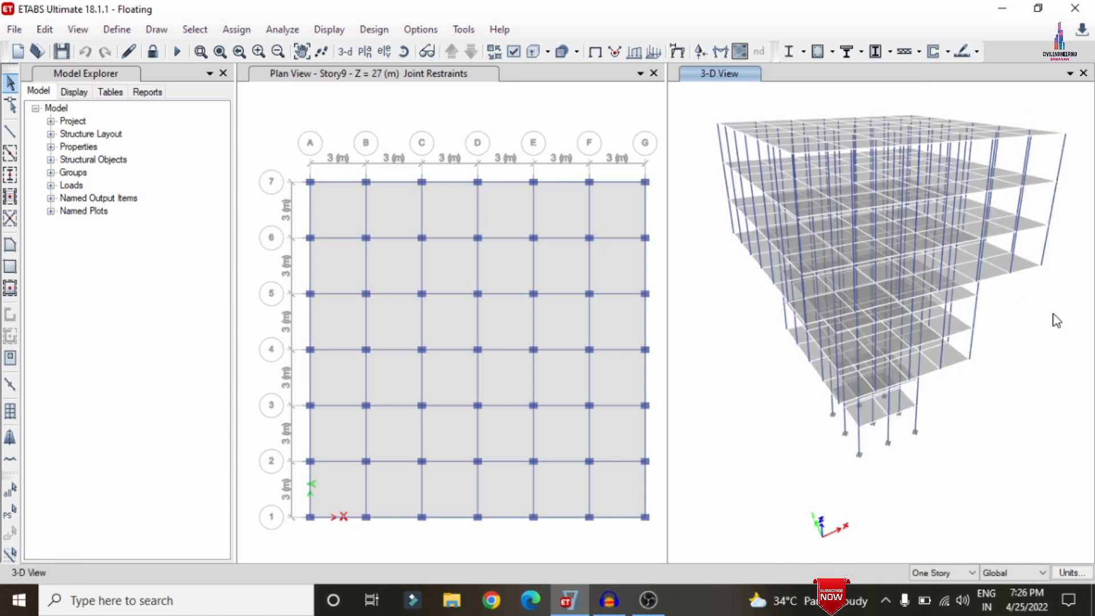
pyautogui.click(44, 29)
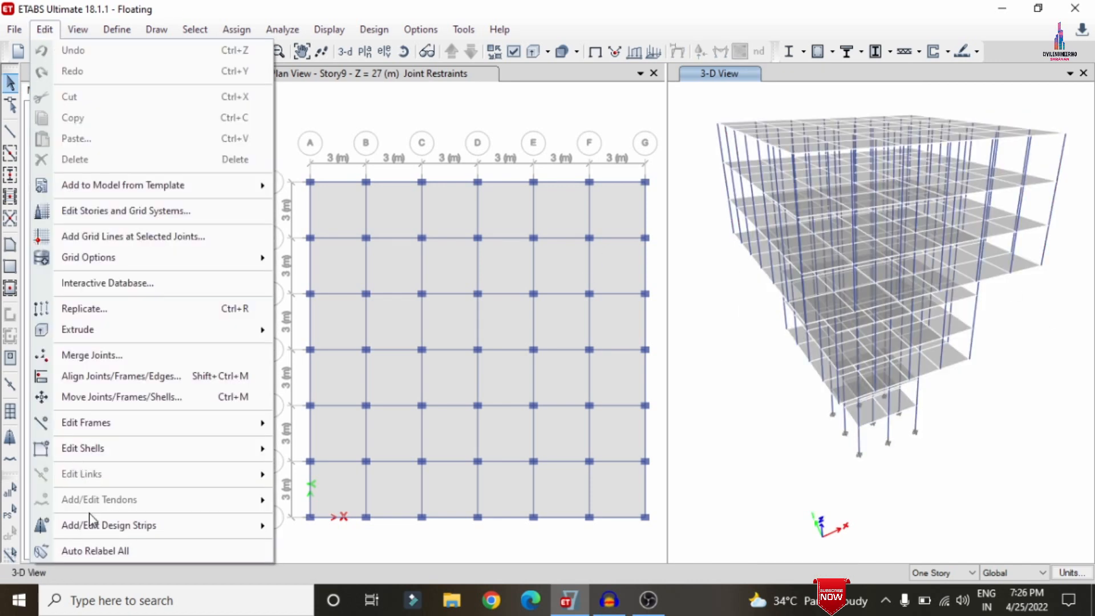
pyautogui.moveTo(91, 522)
pyautogui.click(320, 523)
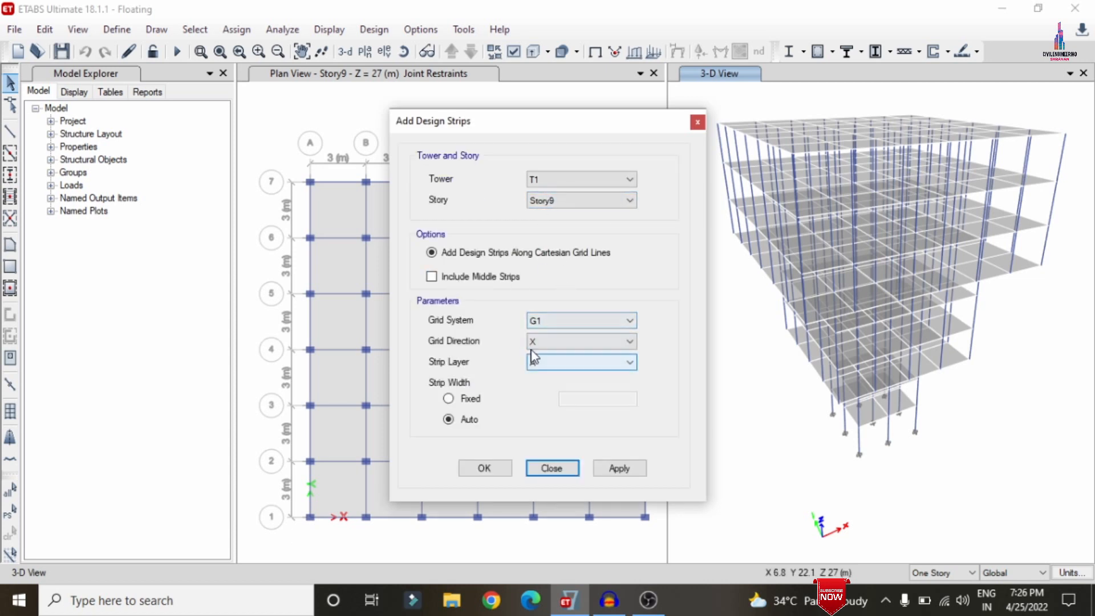
pyautogui.click(621, 468)
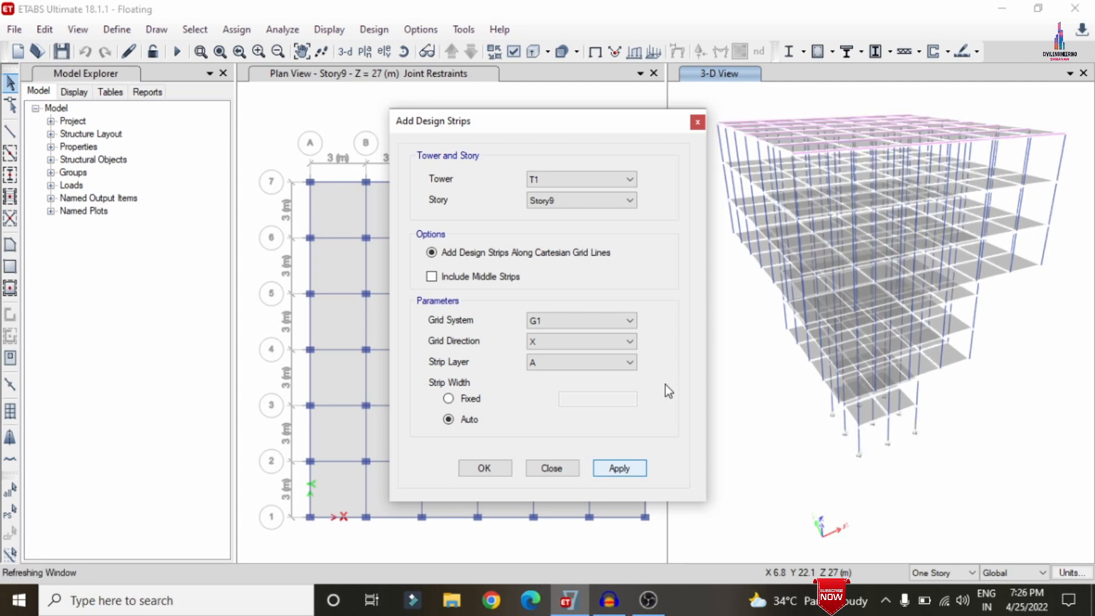
# Step: Add Y-direction design strips on Story9 along grid G1 with layer B and auto width
pyautogui.click(629, 344)
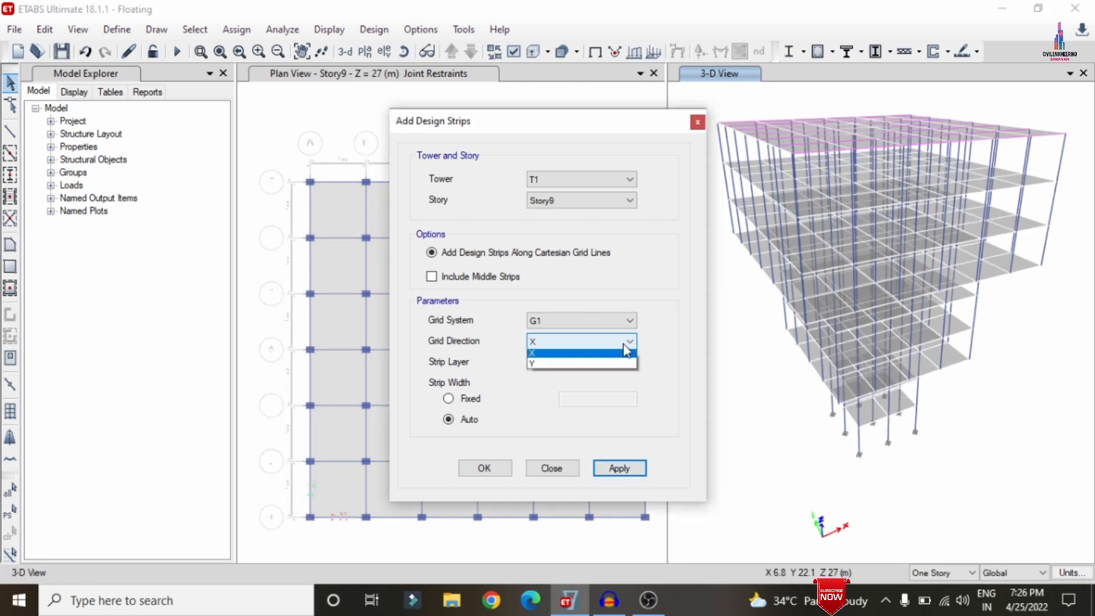
pyautogui.click(564, 366)
pyautogui.click(570, 362)
pyautogui.click(561, 387)
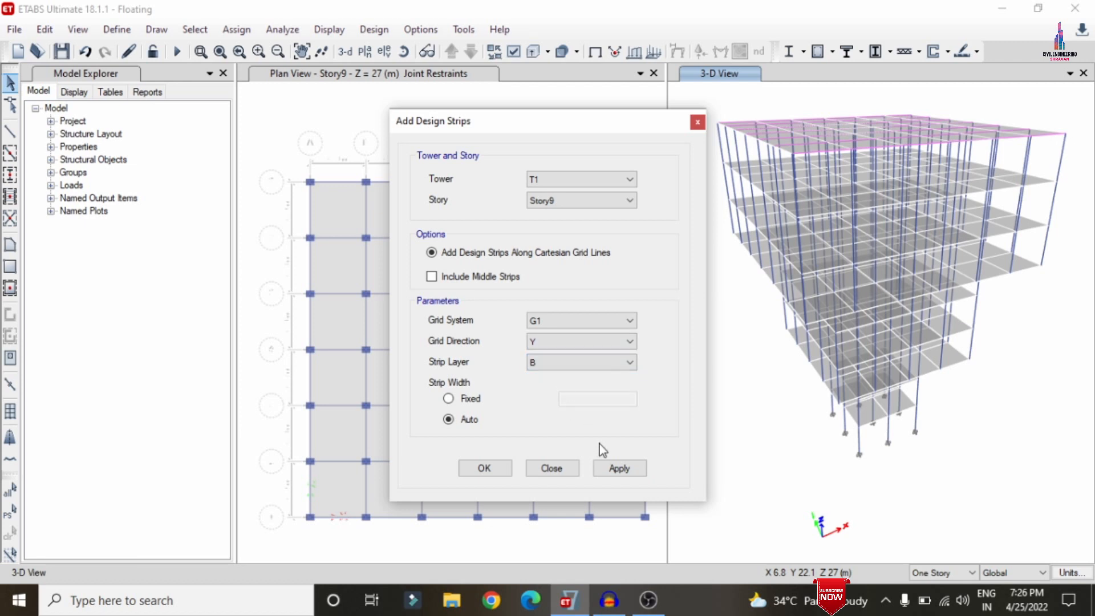
pyautogui.click(616, 468)
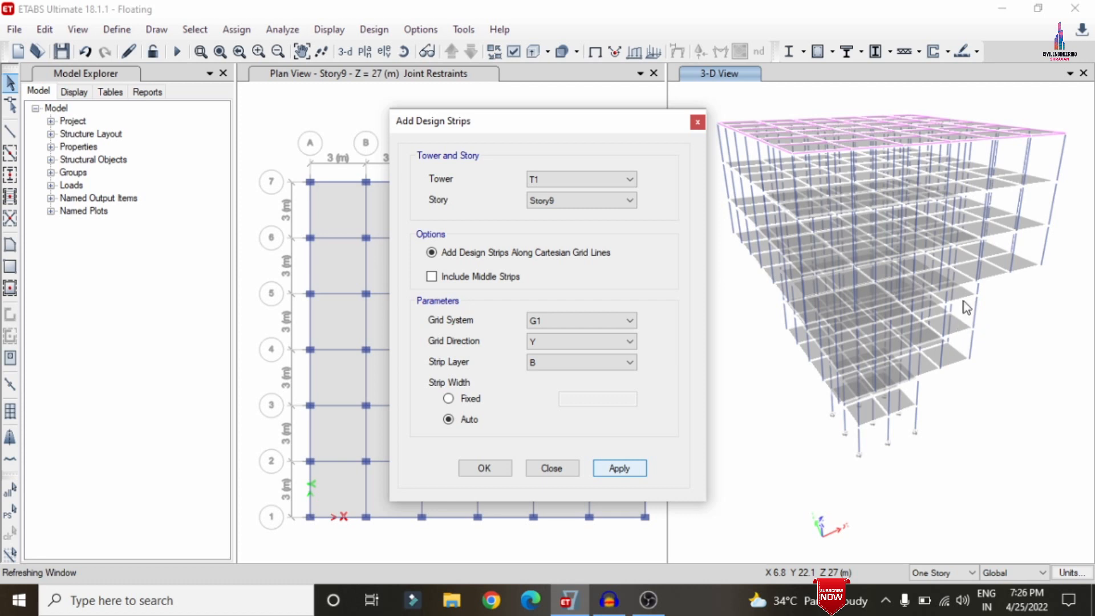
# Step: Add X-direction design strips on Story5 along grid G1 with layer A and auto width
pyautogui.click(575, 201)
pyautogui.click(547, 257)
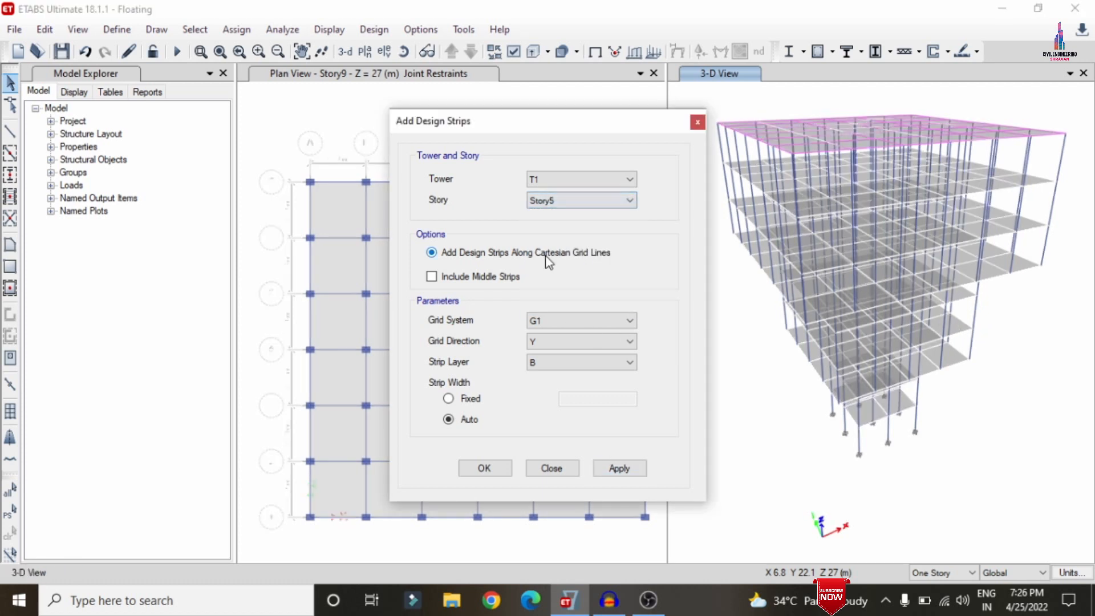
pyautogui.click(627, 341)
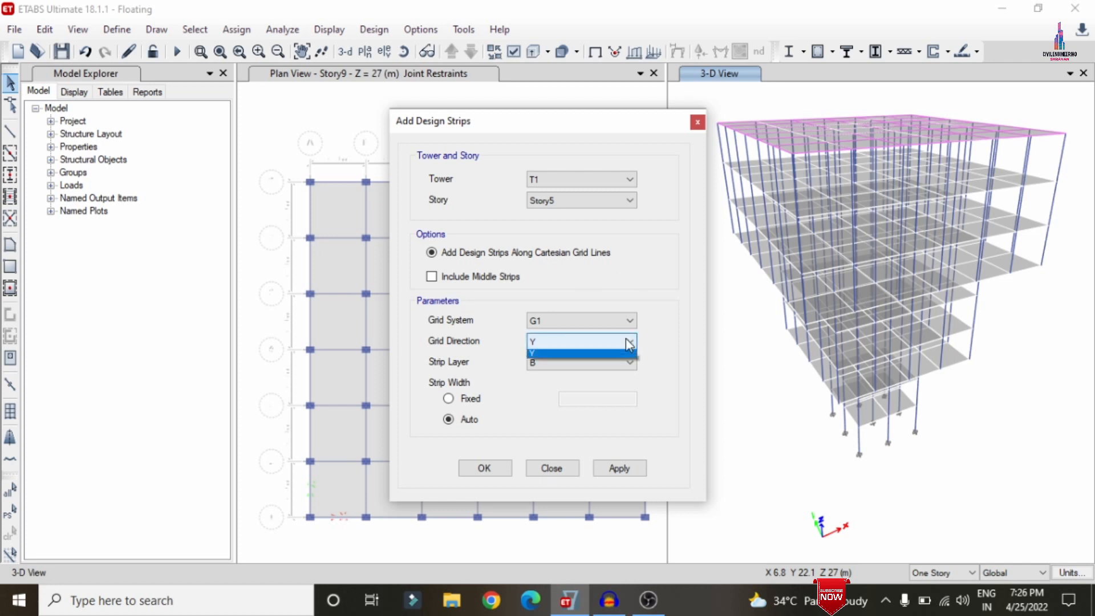
pyautogui.click(590, 357)
pyautogui.click(593, 362)
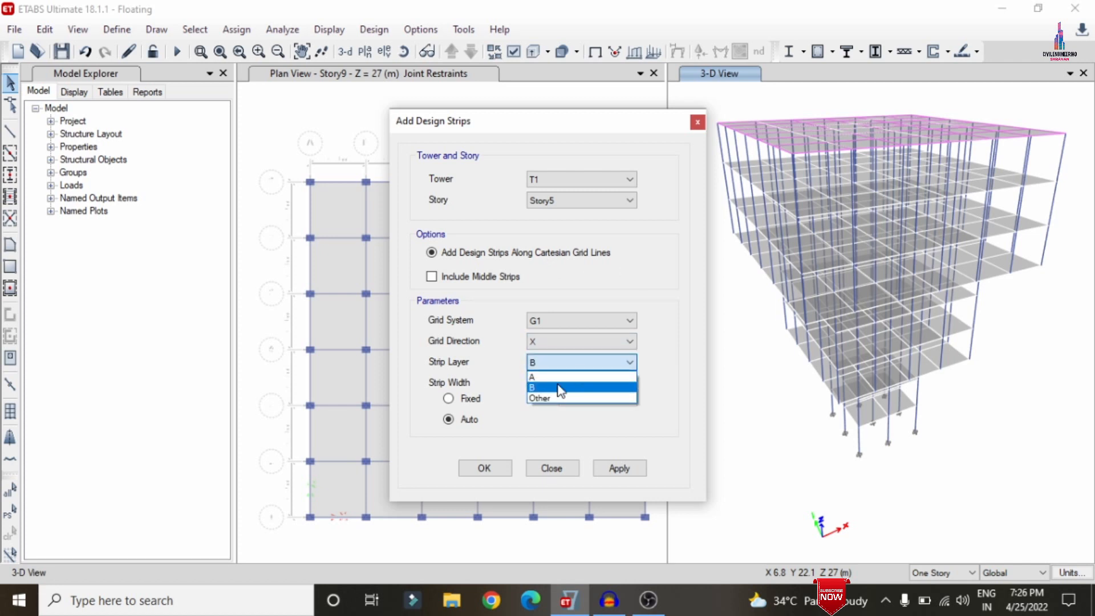
pyautogui.click(559, 375)
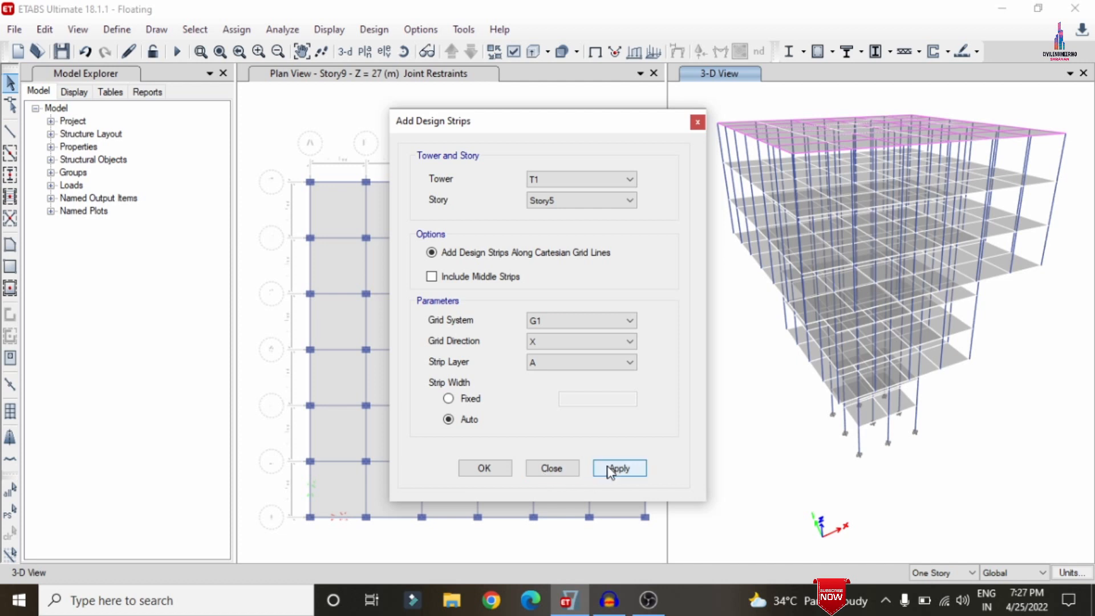
# Step: Add Y-direction design strips on Story5 along grid G1 with layer B and auto width
pyautogui.click(628, 341)
pyautogui.click(547, 362)
pyautogui.click(549, 362)
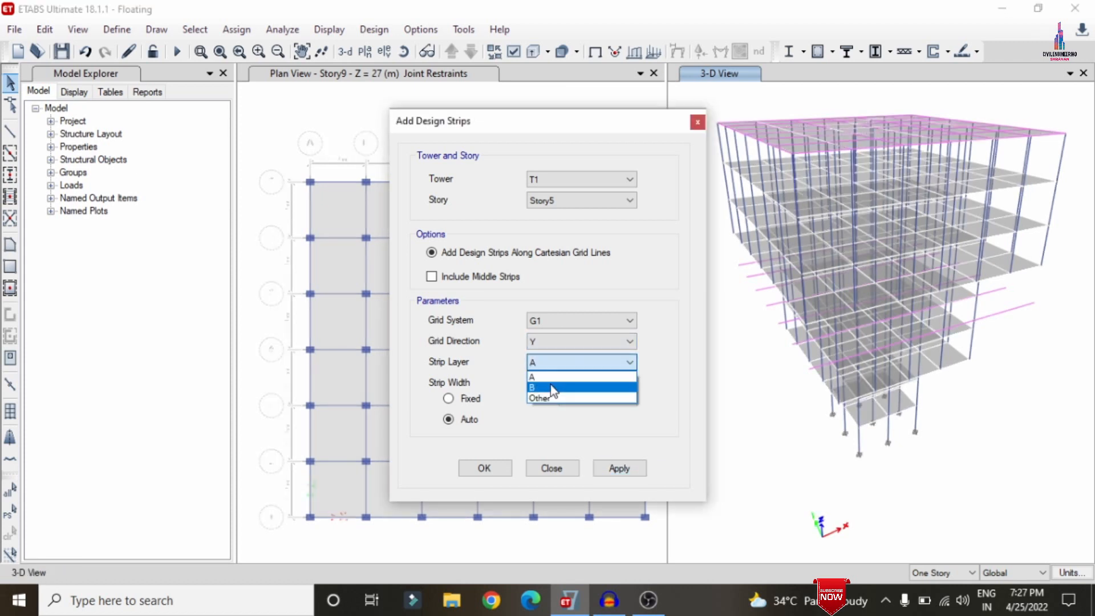
pyautogui.click(551, 386)
pyautogui.click(621, 470)
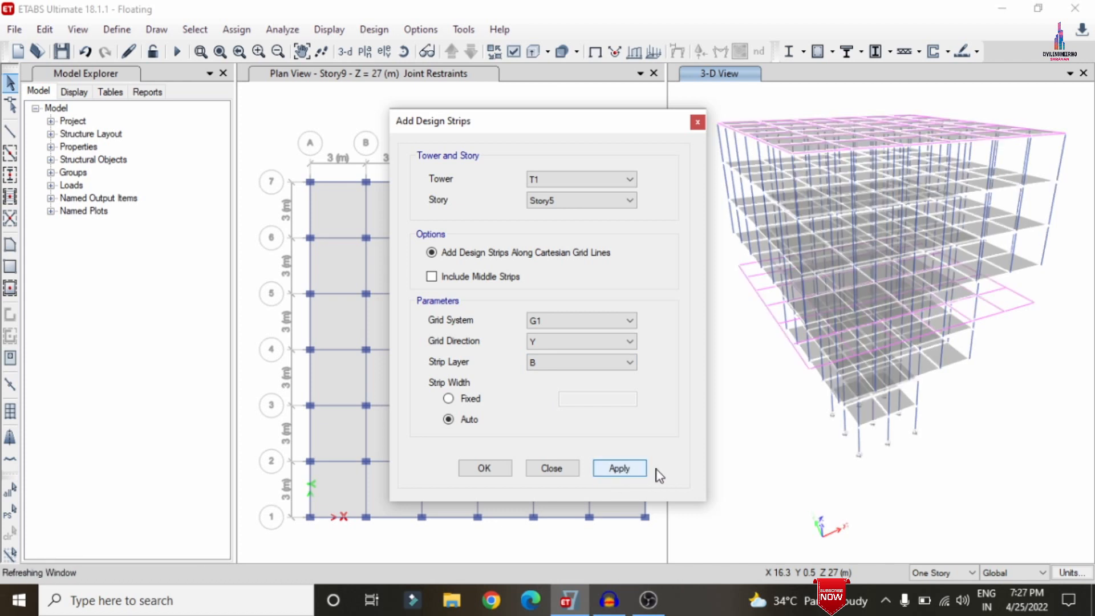
# Step: Add X-direction design strips on Story2 along grid G1 with layer A and auto width
pyautogui.click(562, 203)
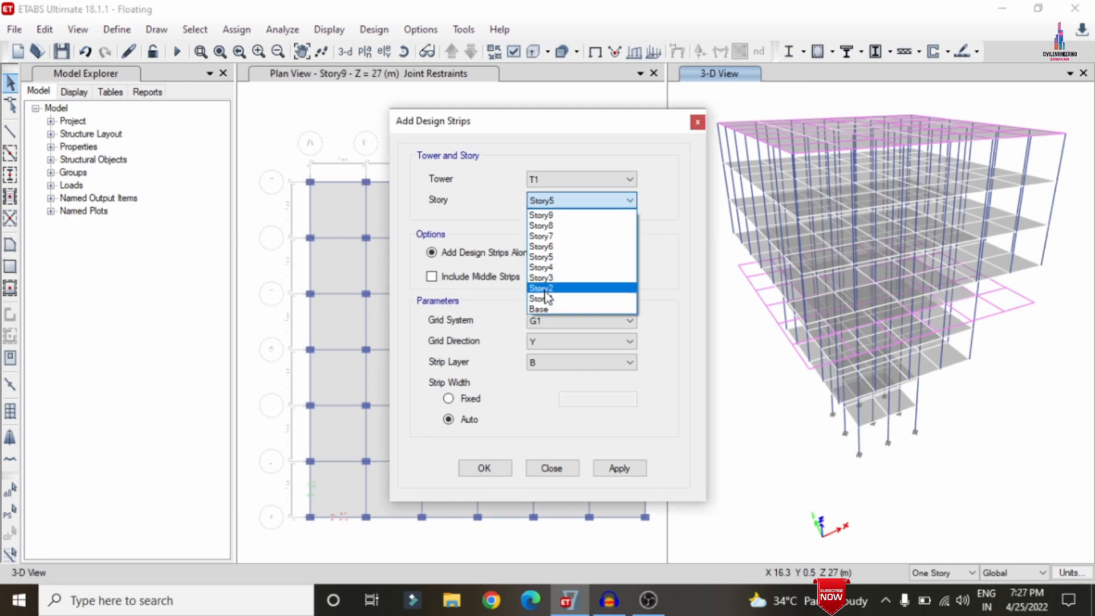
pyautogui.click(548, 291)
pyautogui.click(551, 342)
pyautogui.click(545, 351)
pyautogui.click(543, 361)
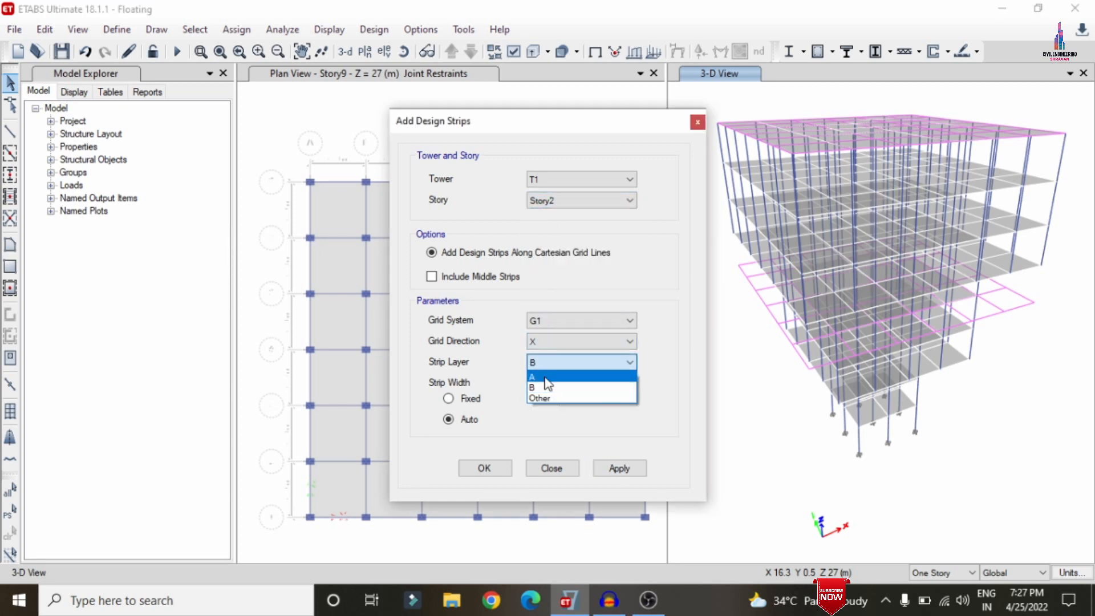
pyautogui.click(545, 373)
pyautogui.click(621, 469)
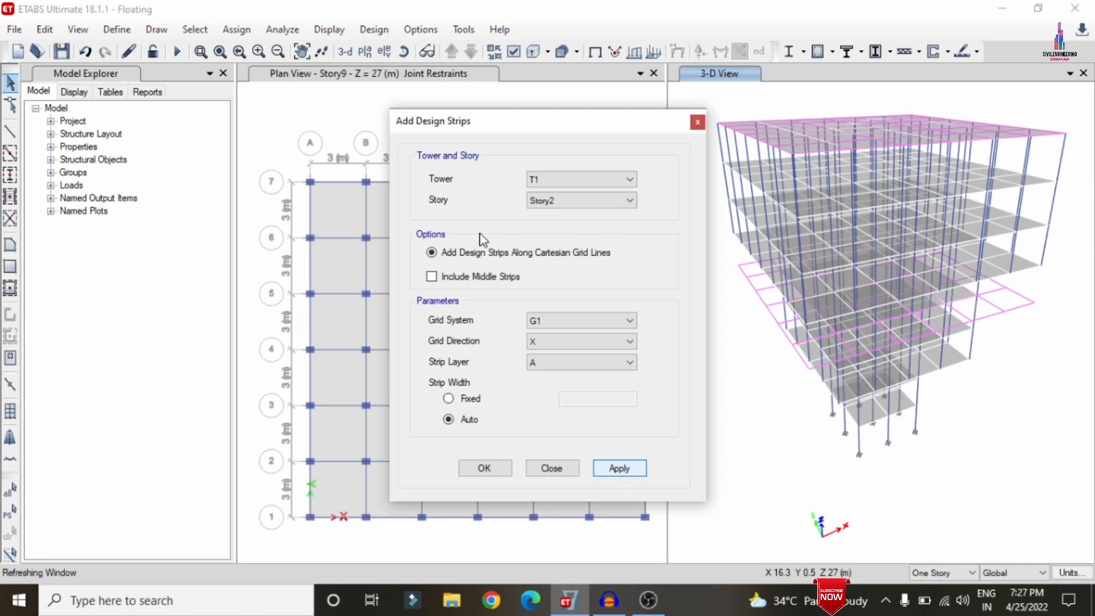
# Step: Add Y-direction design strips on Story2 along grid G1 with layer B and auto width, and finish adding strips
pyautogui.click(627, 343)
pyautogui.click(626, 341)
pyautogui.click(604, 344)
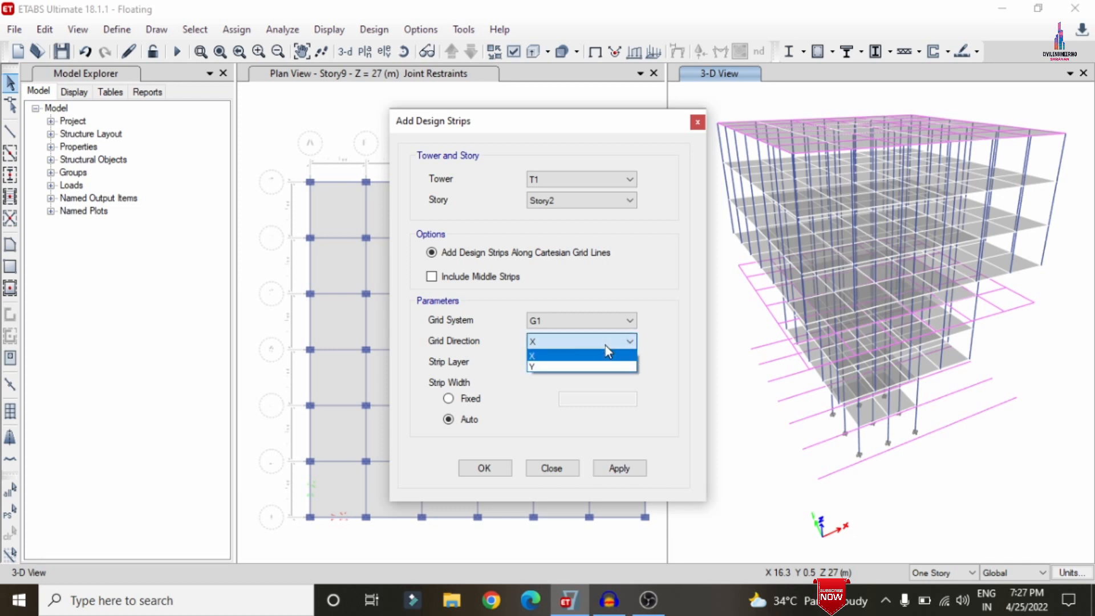
pyautogui.click(573, 368)
pyautogui.click(572, 363)
pyautogui.click(552, 382)
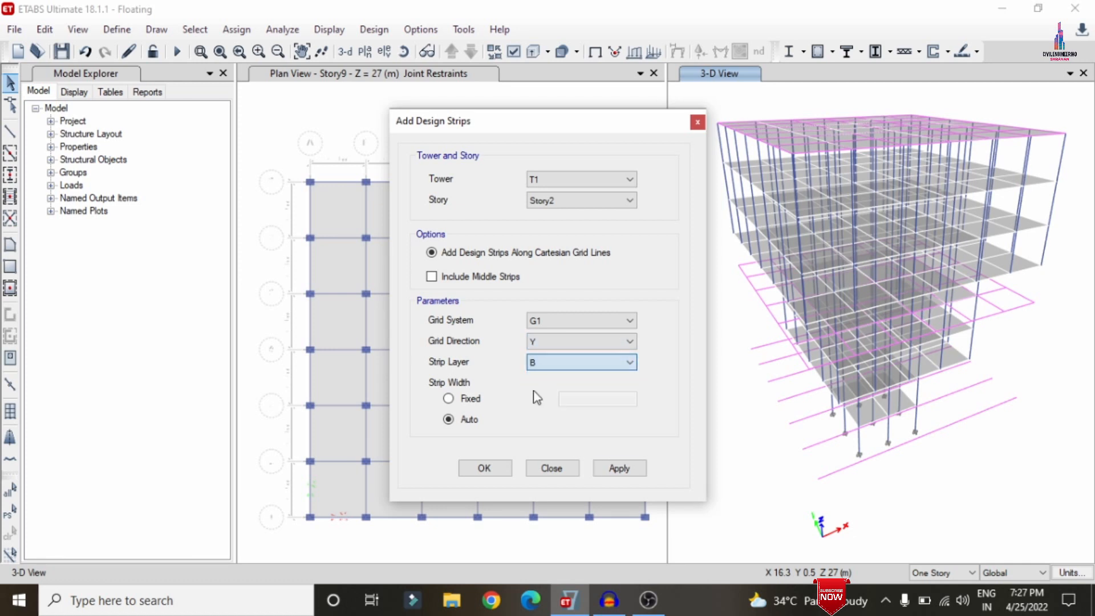
pyautogui.click(619, 470)
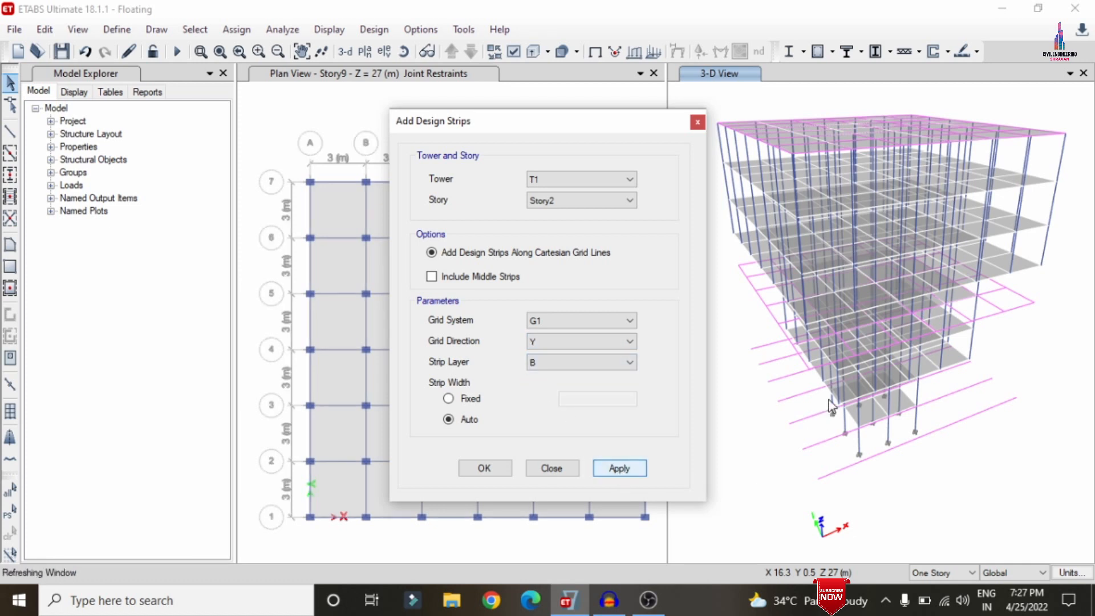
pyautogui.click(493, 470)
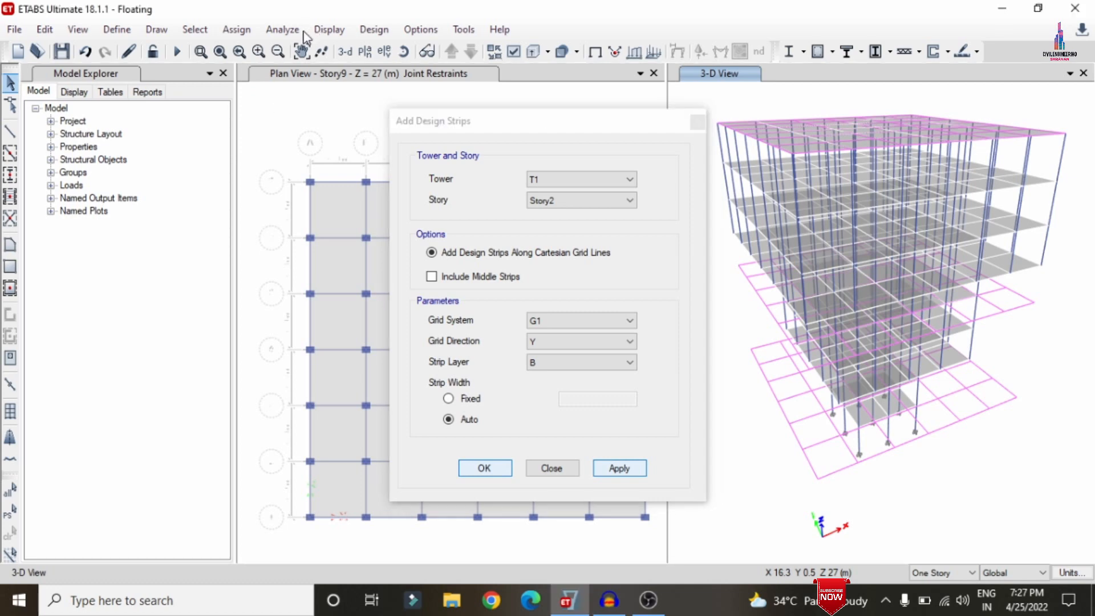
# Step: Run the analysis with all load cases set to run
pyautogui.click(281, 31)
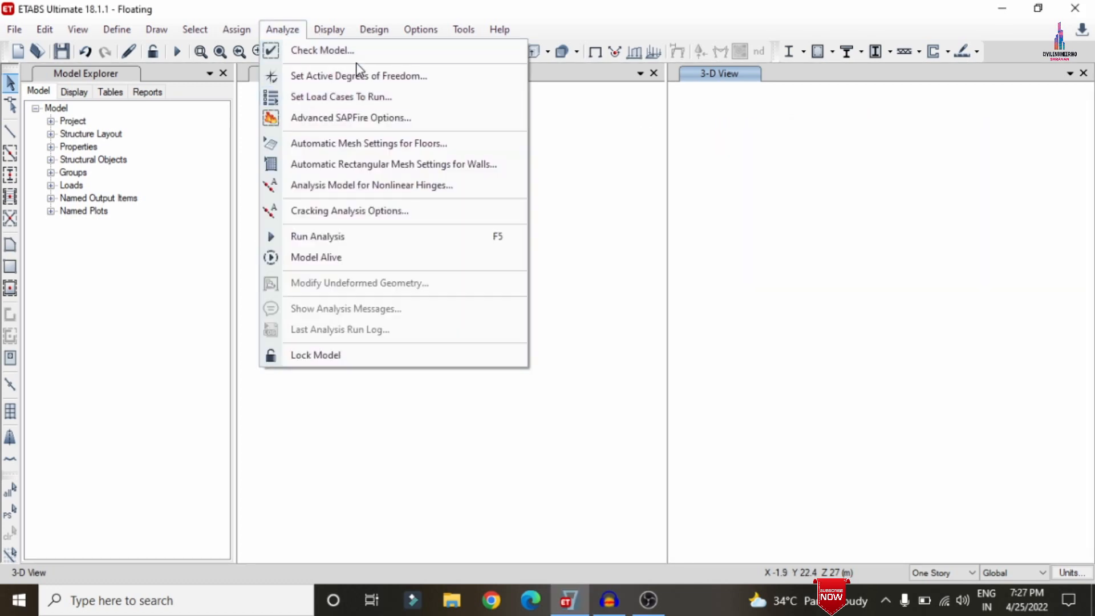
pyautogui.click(357, 97)
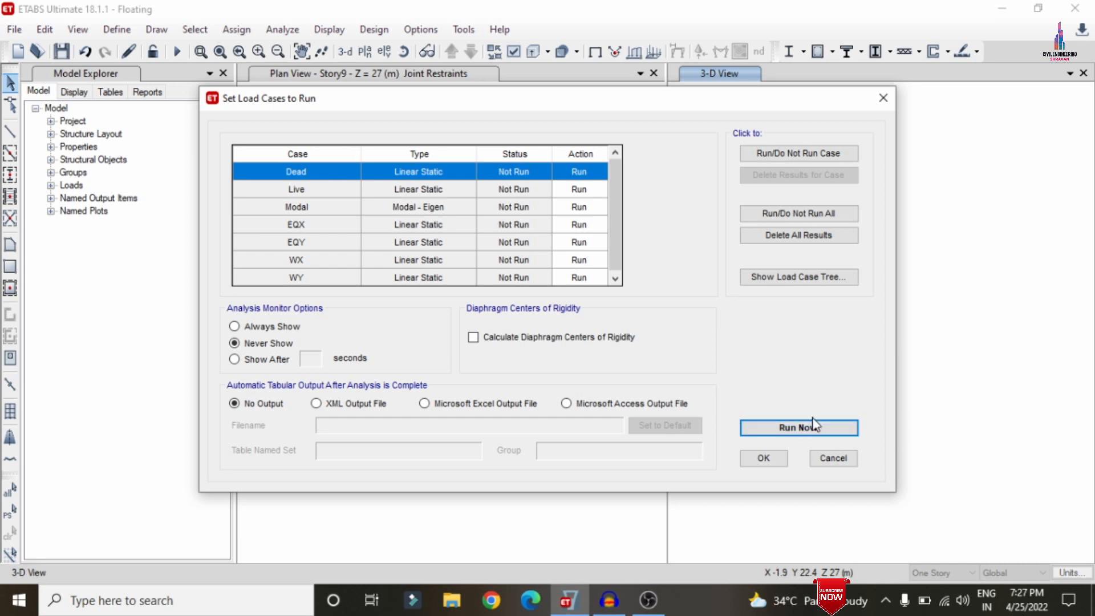
pyautogui.click(813, 424)
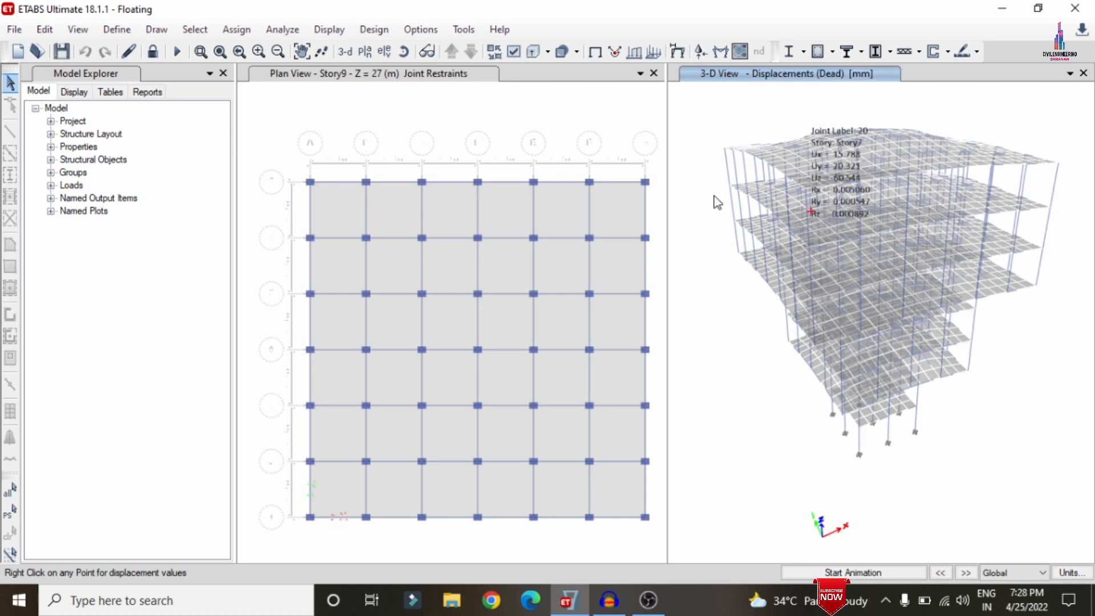
# Step: Accept the concrete frame design preferences for IS 456:2000 and run the concrete frame design check
pyautogui.click(361, 34)
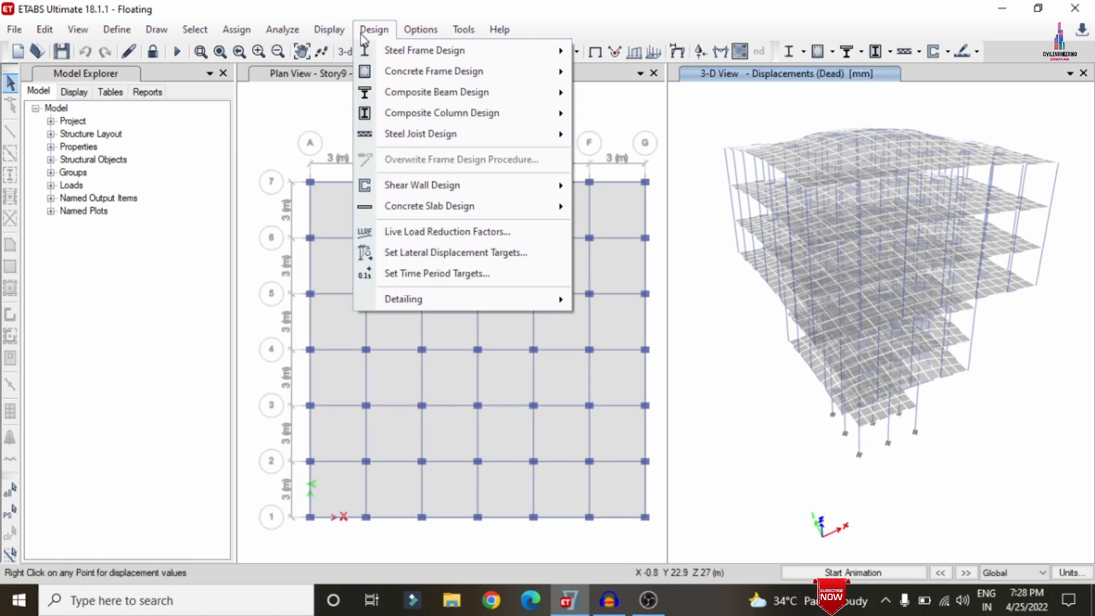
pyautogui.moveTo(406, 71)
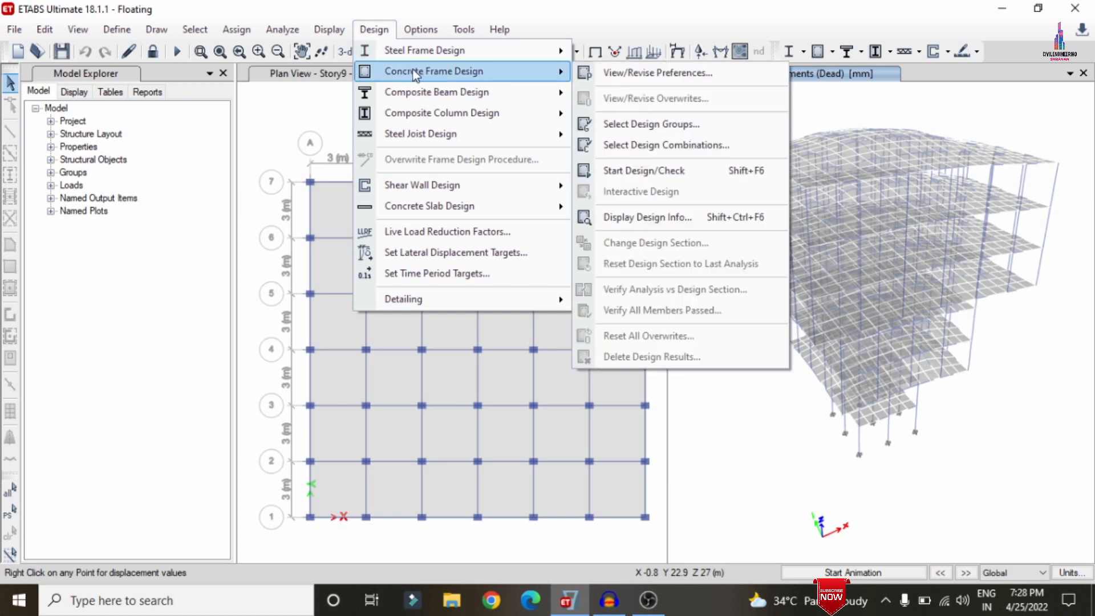
pyautogui.click(627, 74)
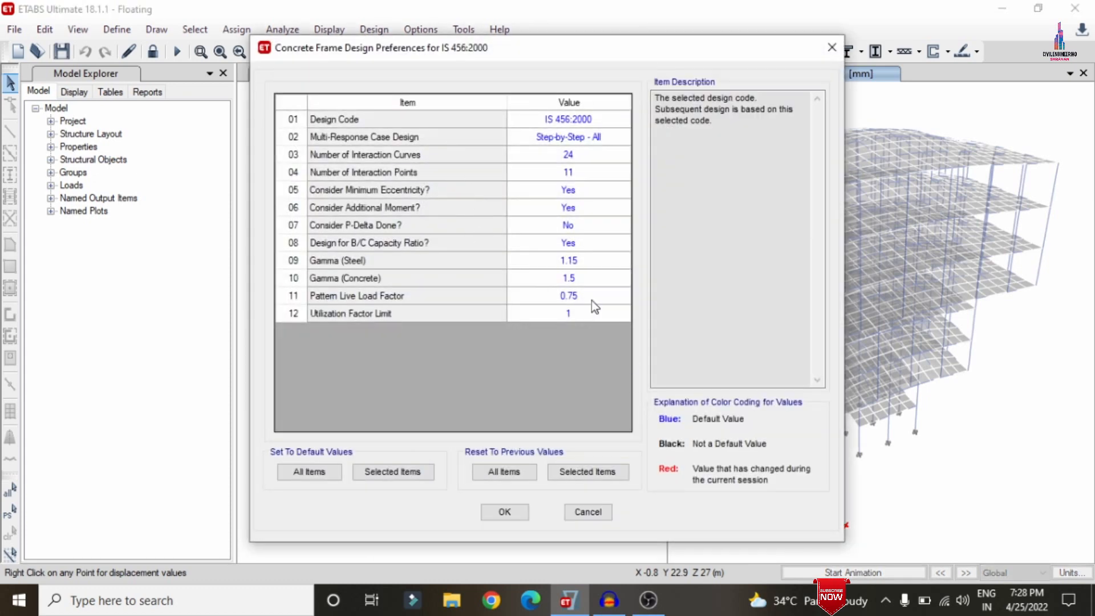
pyautogui.click(504, 512)
pyautogui.click(374, 29)
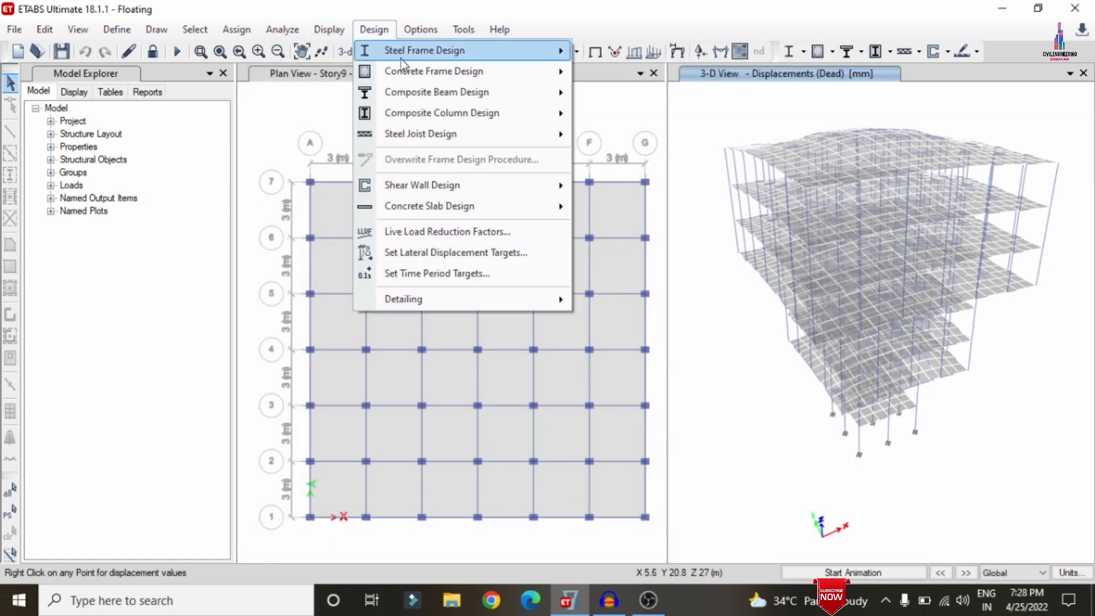
pyautogui.moveTo(408, 75)
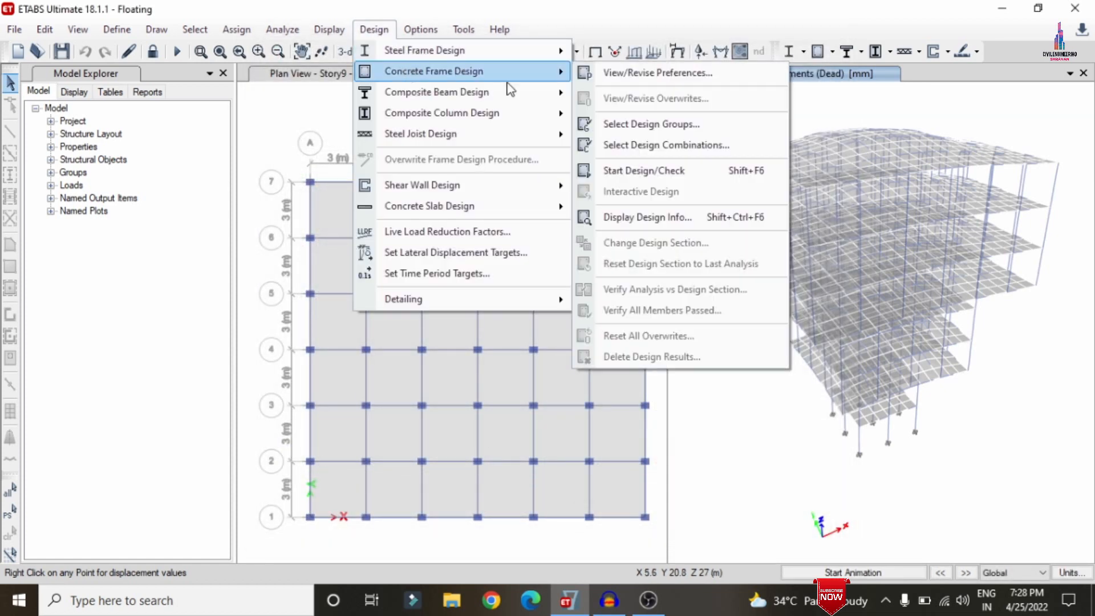
pyautogui.click(663, 169)
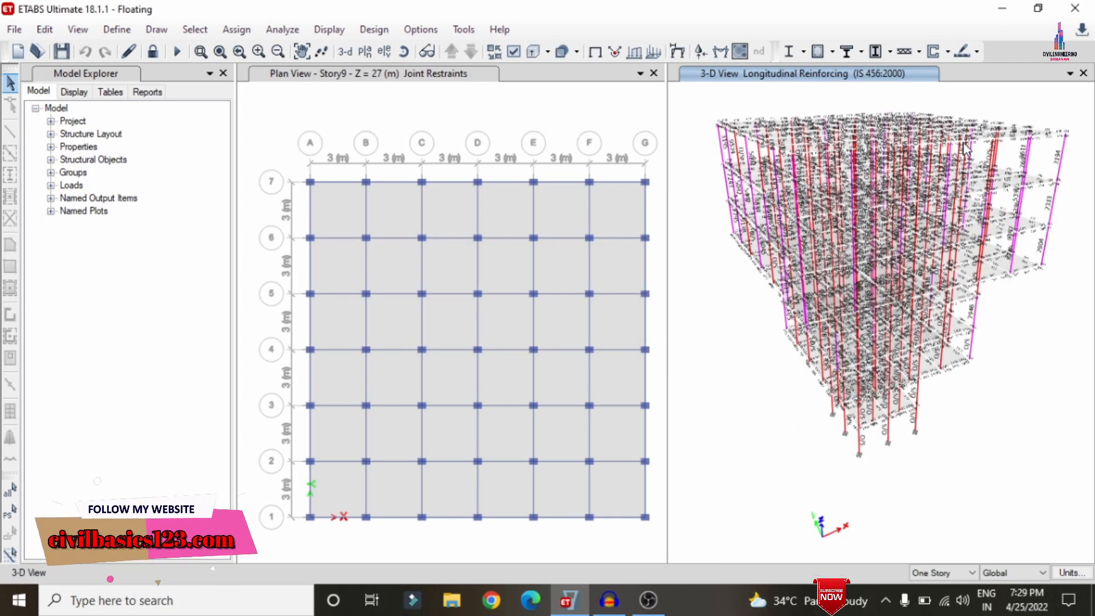
# Step: Review and accept the concrete slab design preferences with the IS 456:2000 code
pyautogui.click(977, 52)
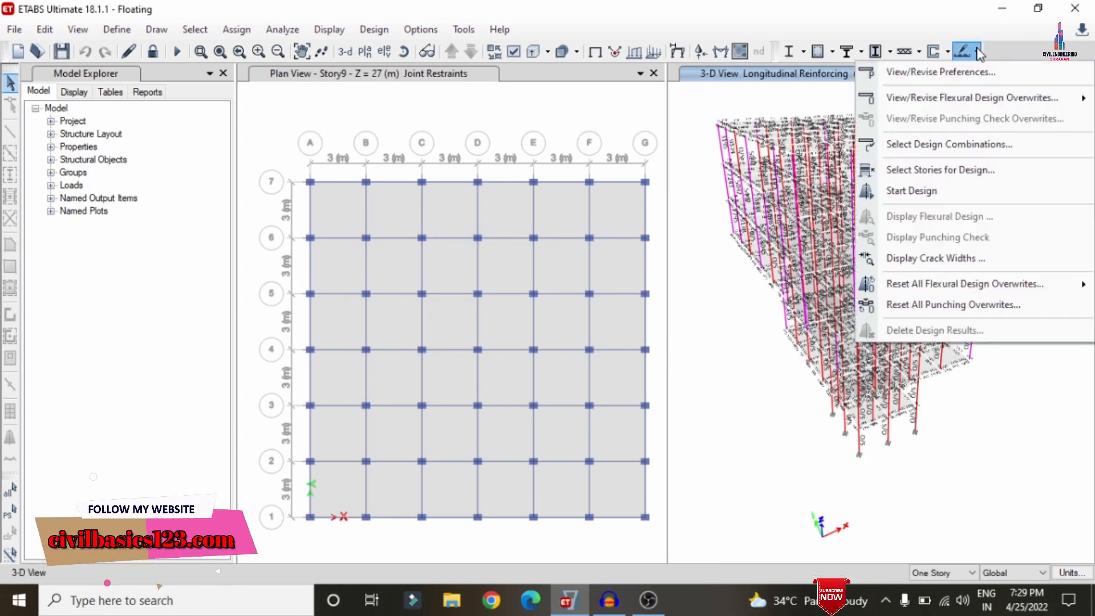
pyautogui.click(963, 74)
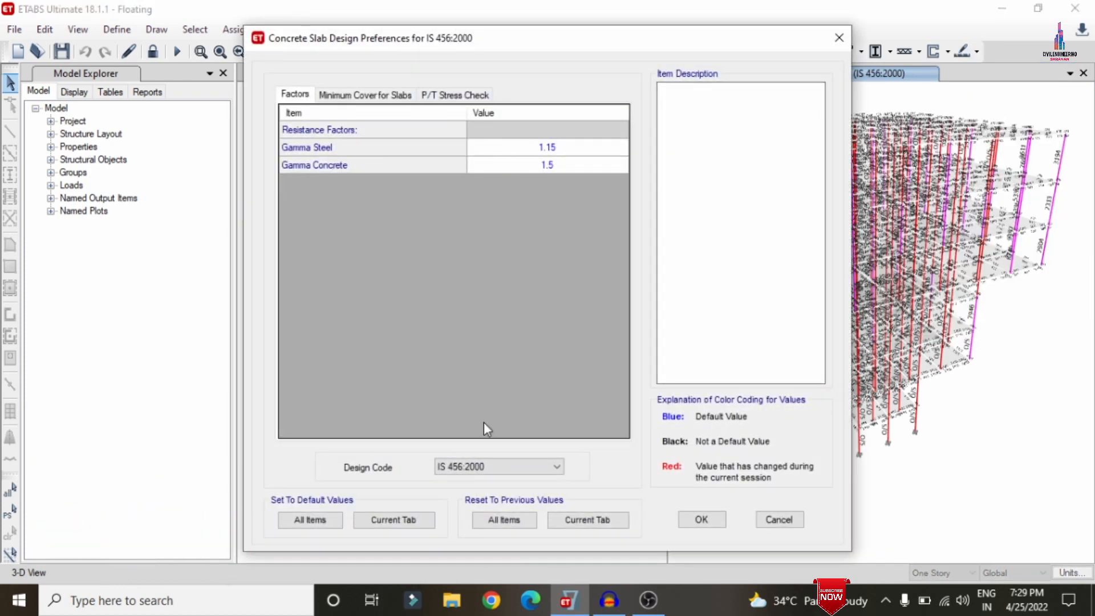
pyautogui.press('Return')
# Step: Select all stories from Base to Story9 for slab design and run the concrete slab design
pyautogui.click(977, 52)
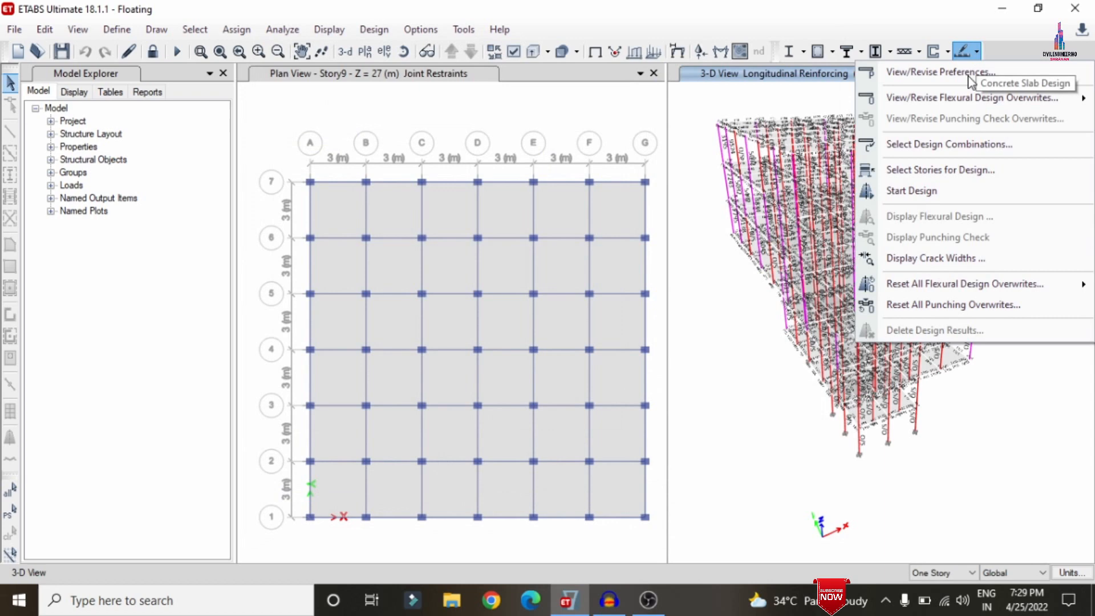
pyautogui.click(939, 170)
pyautogui.moveTo(490, 137); pyautogui.dragTo(542, 410)
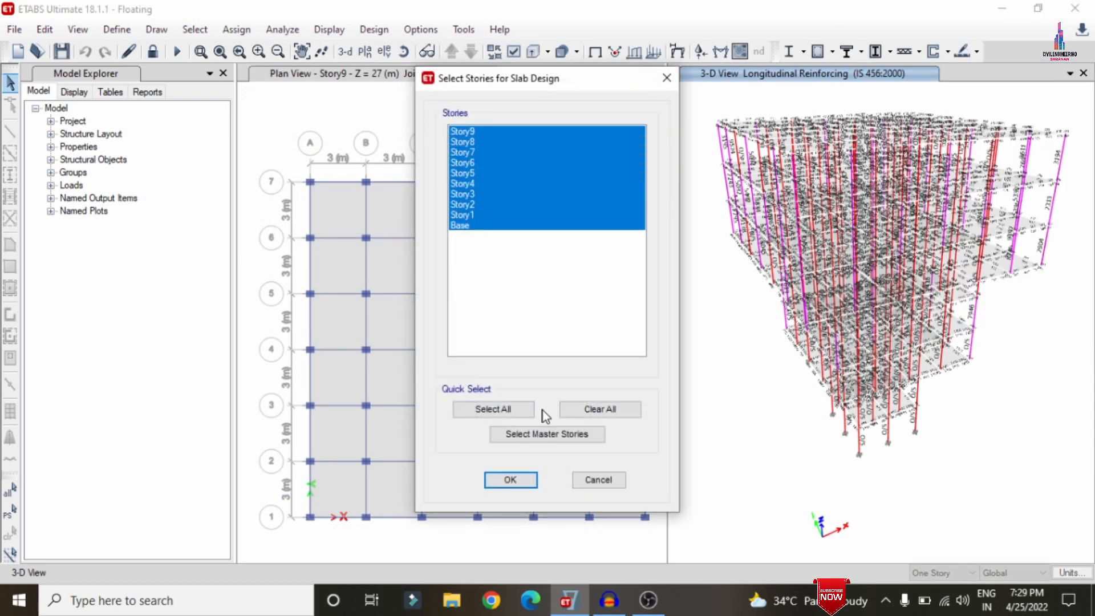
pyautogui.click(513, 481)
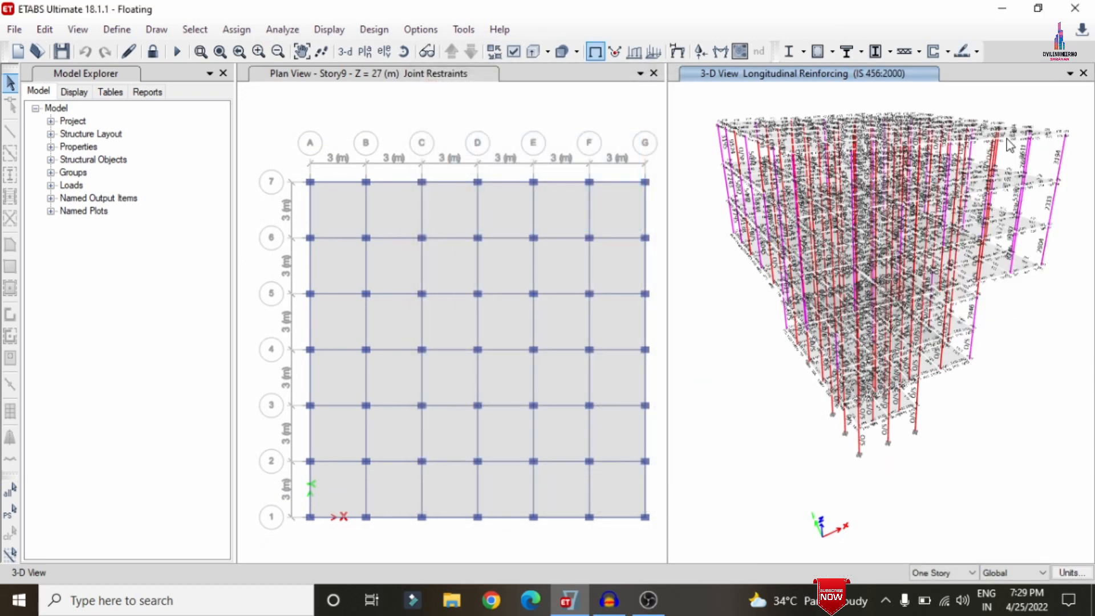
pyautogui.click(977, 52)
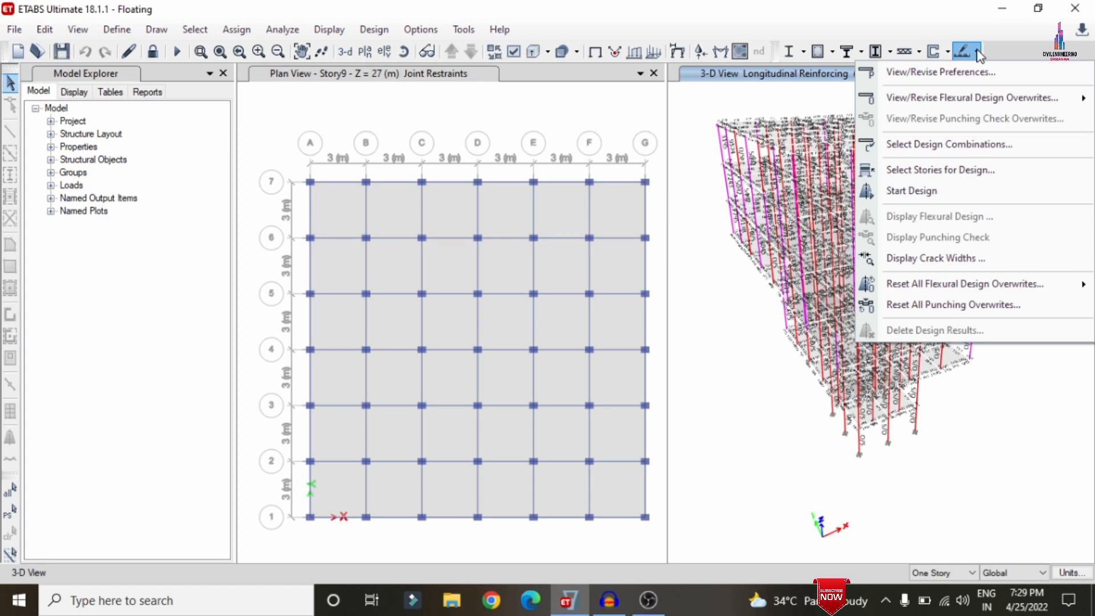
pyautogui.click(926, 185)
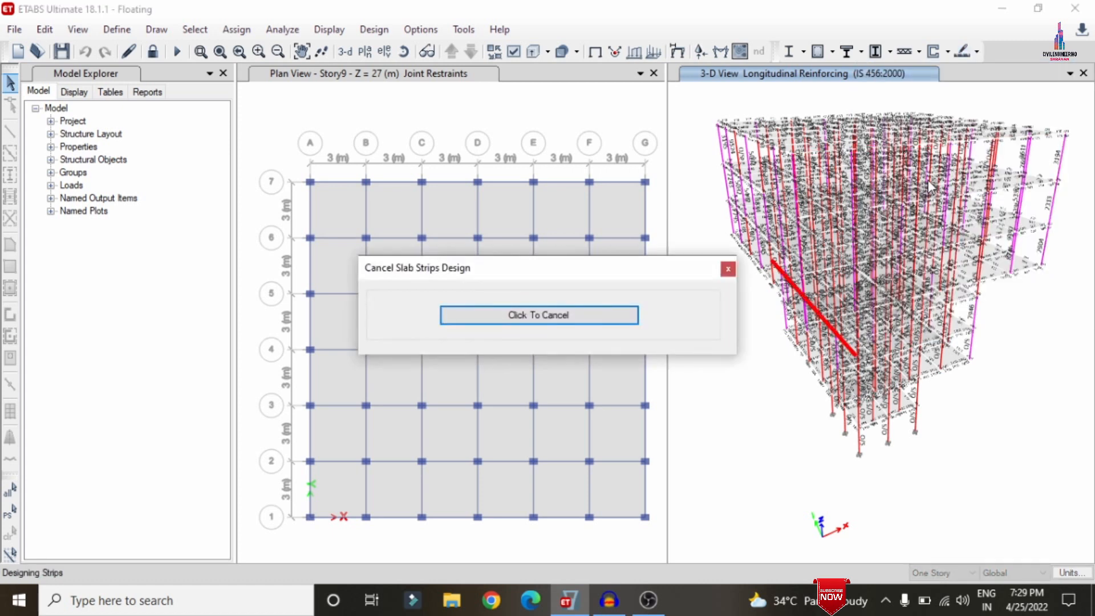
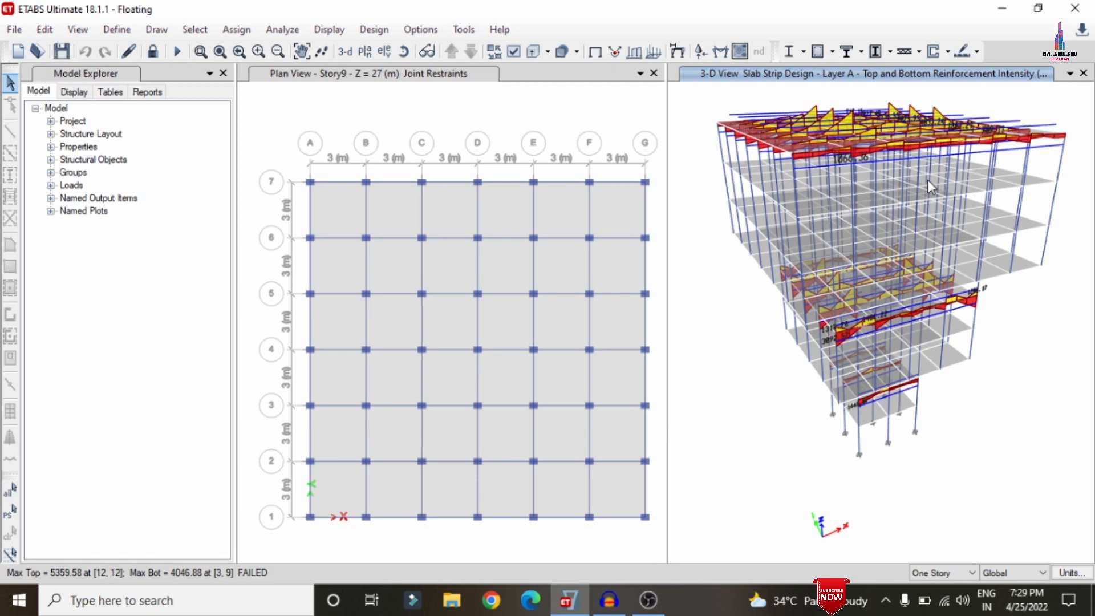
# Step: Save the designed model and close the program
pyautogui.hotkey('ctrl', 's')
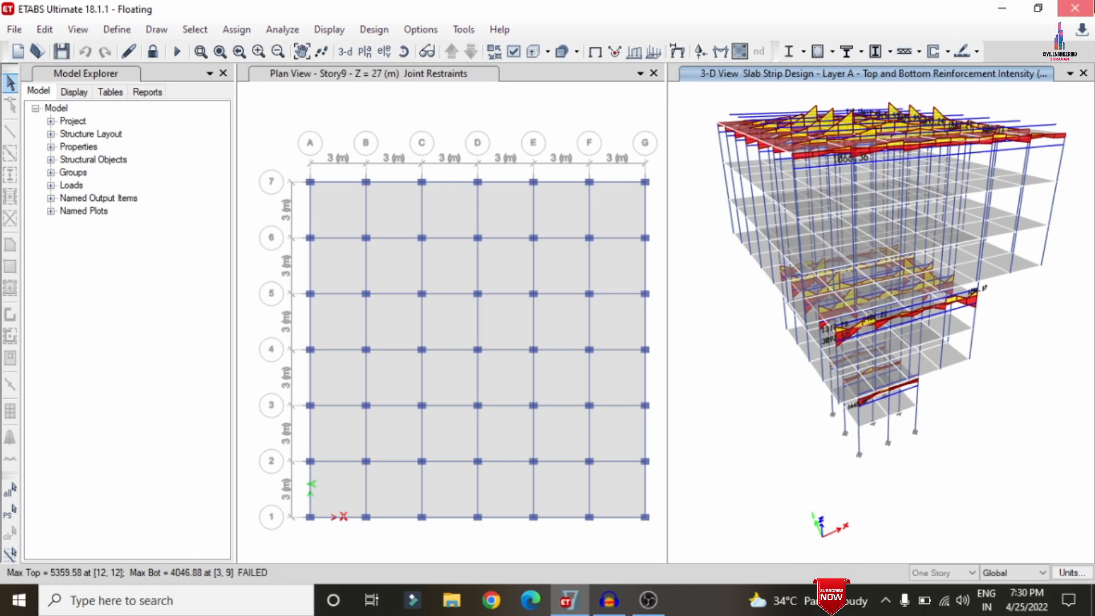
pyautogui.click(1074, 8)
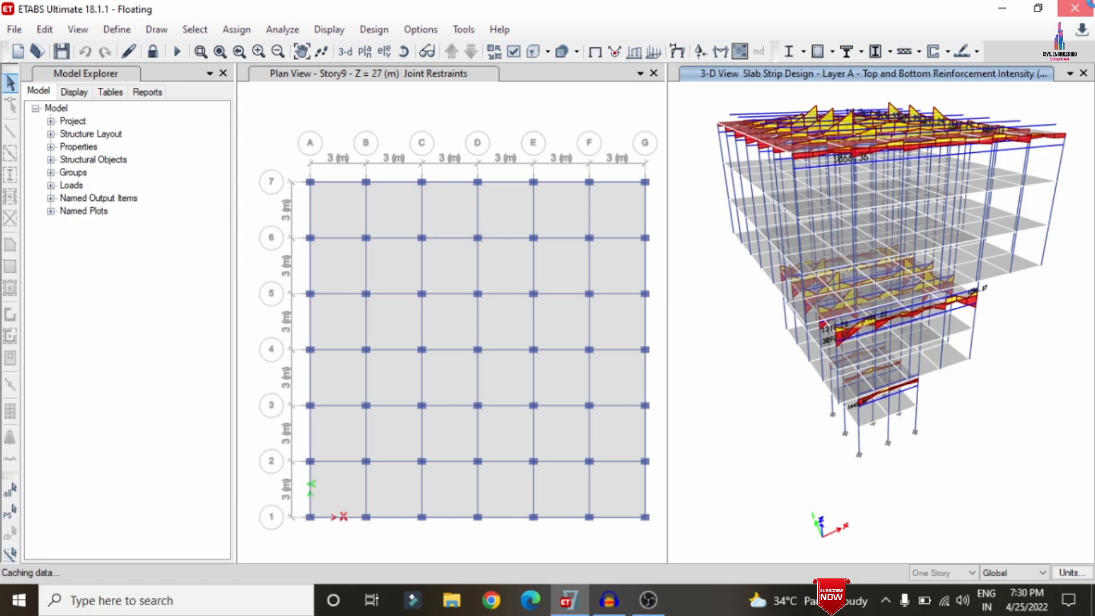
# Step: Close ETABS, refresh the desktop, and switch to CSiDetail in a maximised window
pyautogui.click(1085, 6)
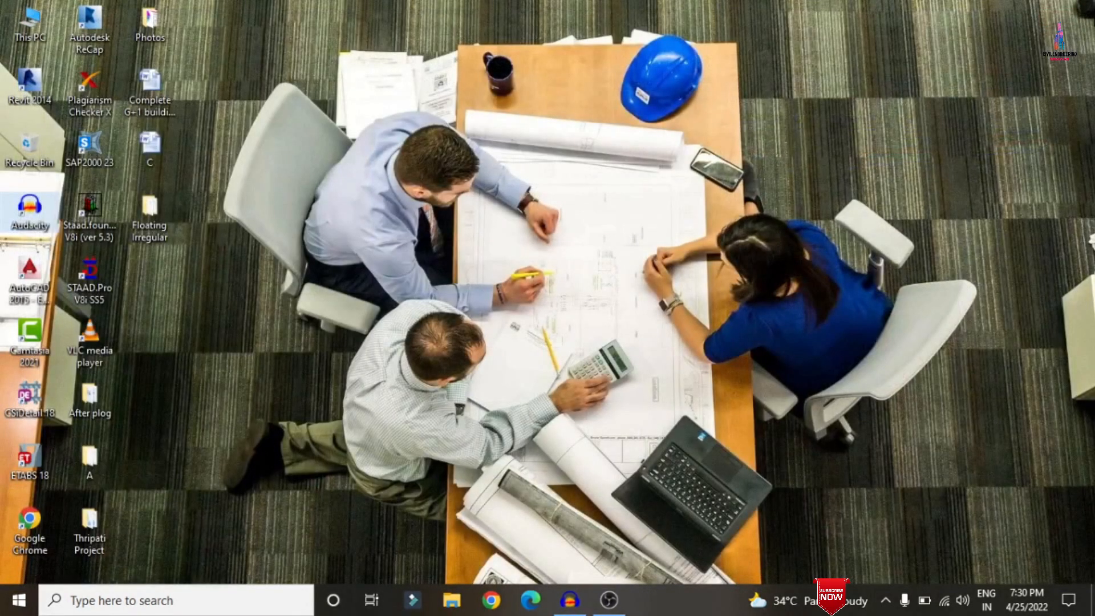
pyautogui.rightClick(374, 110)
pyautogui.click(408, 157)
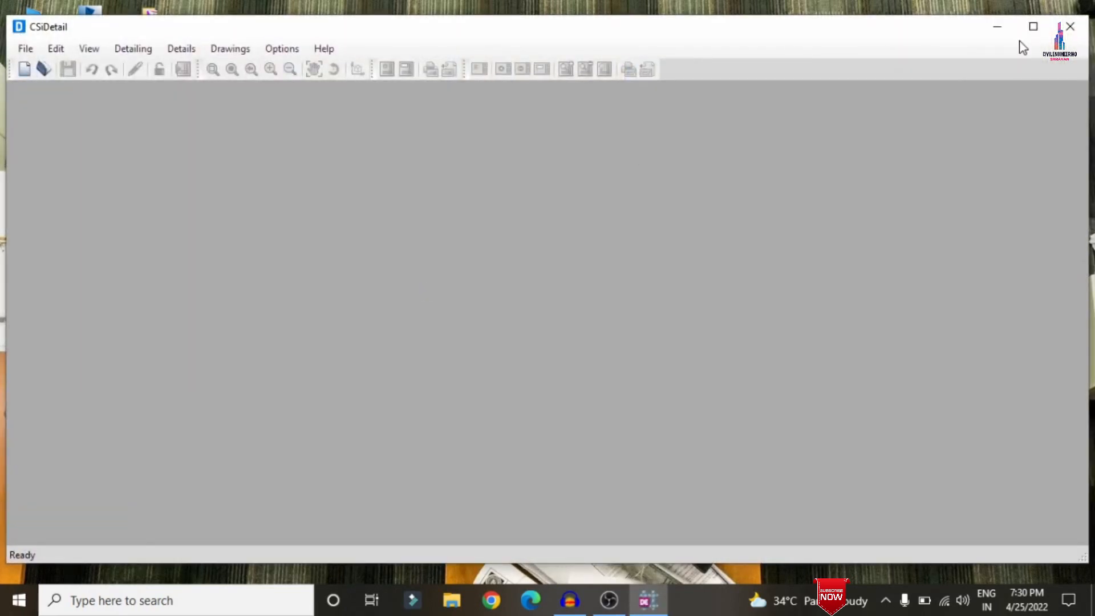
pyautogui.click(1033, 27)
# Step: Start a new detailing from the Floating ETABS model in the desktop's Floating Irregular folder and dismiss the import messages
pyautogui.click(19, 28)
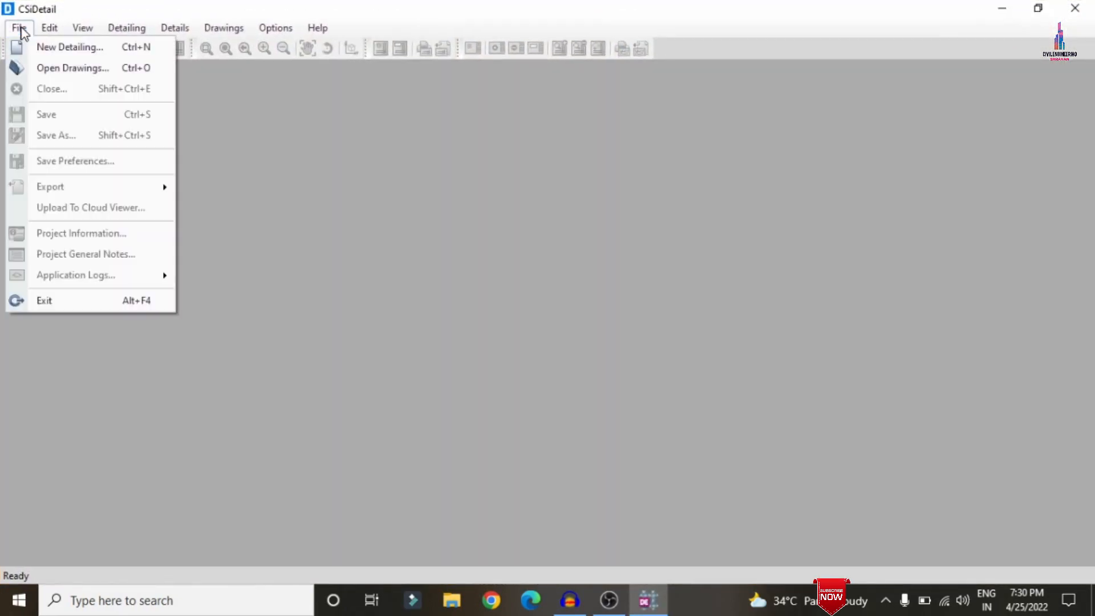
pyautogui.click(47, 57)
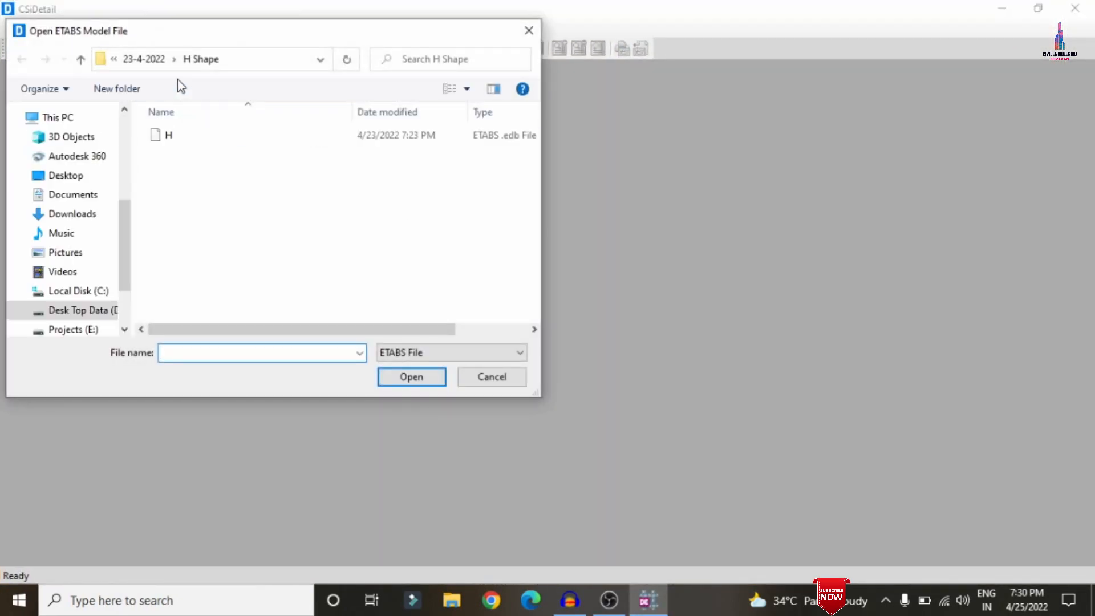
pyautogui.click(67, 175)
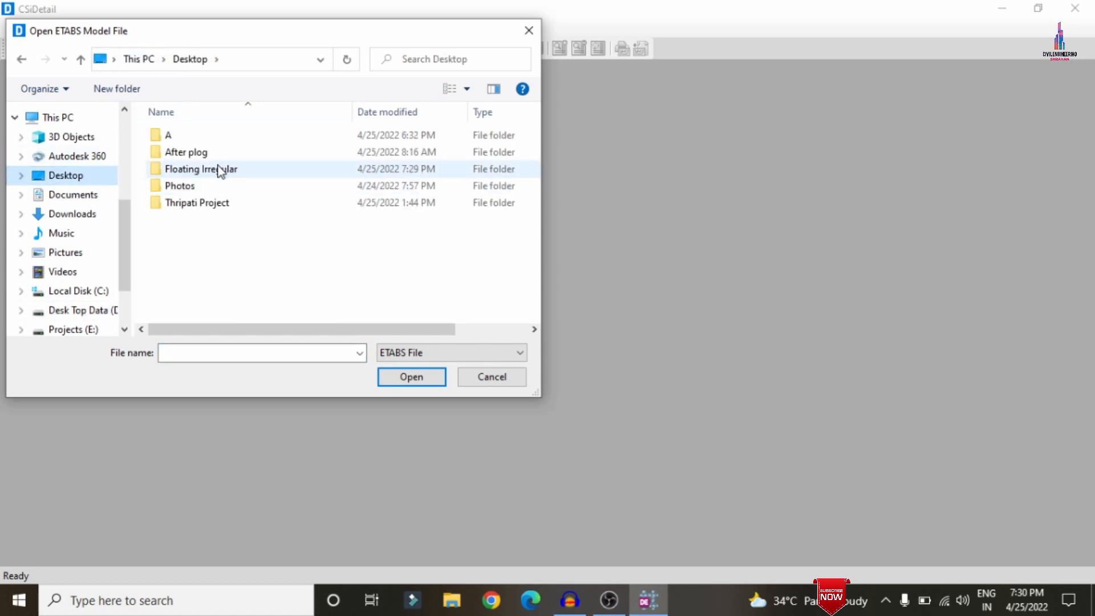
pyautogui.doubleClick(218, 170)
pyautogui.doubleClick(216, 138)
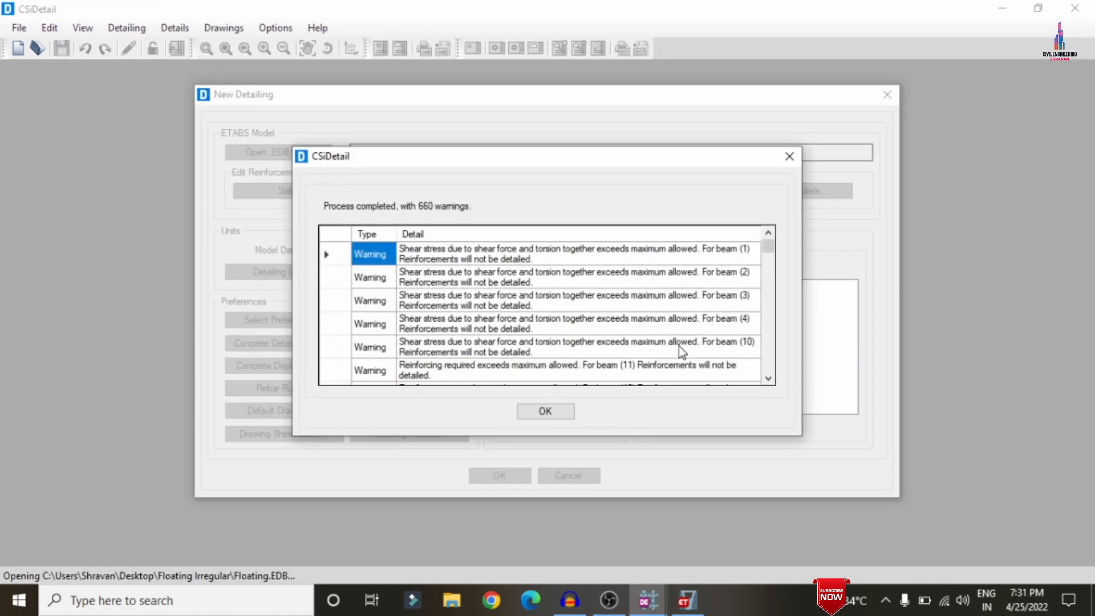
pyautogui.click(545, 411)
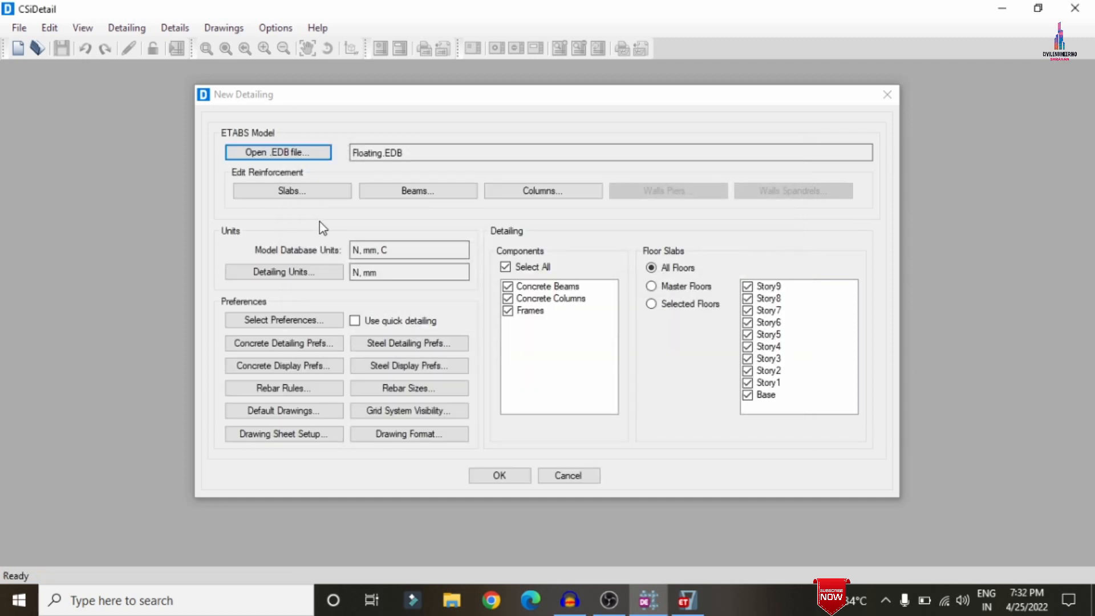
# Step: Set the detailing units to Kilonewton force, SI (25) rebar set and Ton rebar weight
pyautogui.click(299, 271)
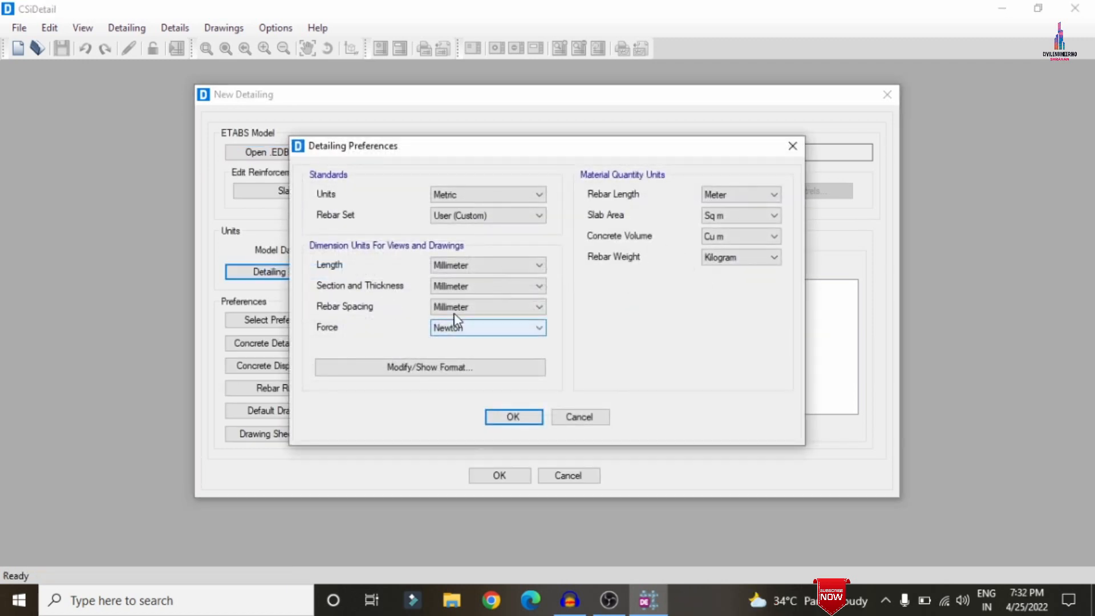
pyautogui.click(475, 324)
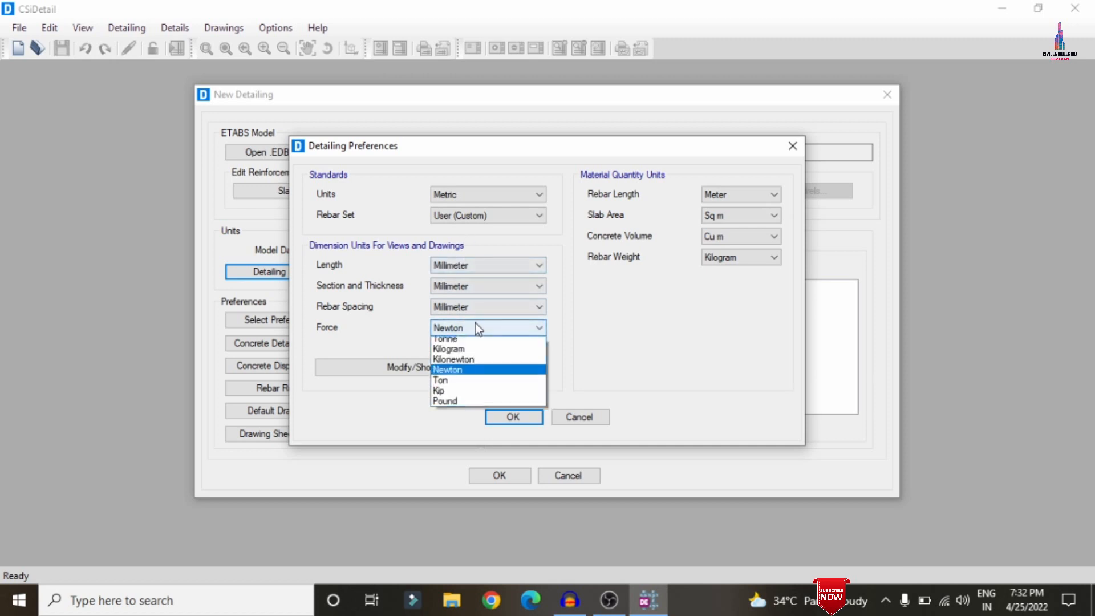
pyautogui.click(464, 359)
pyautogui.click(446, 216)
pyautogui.click(450, 240)
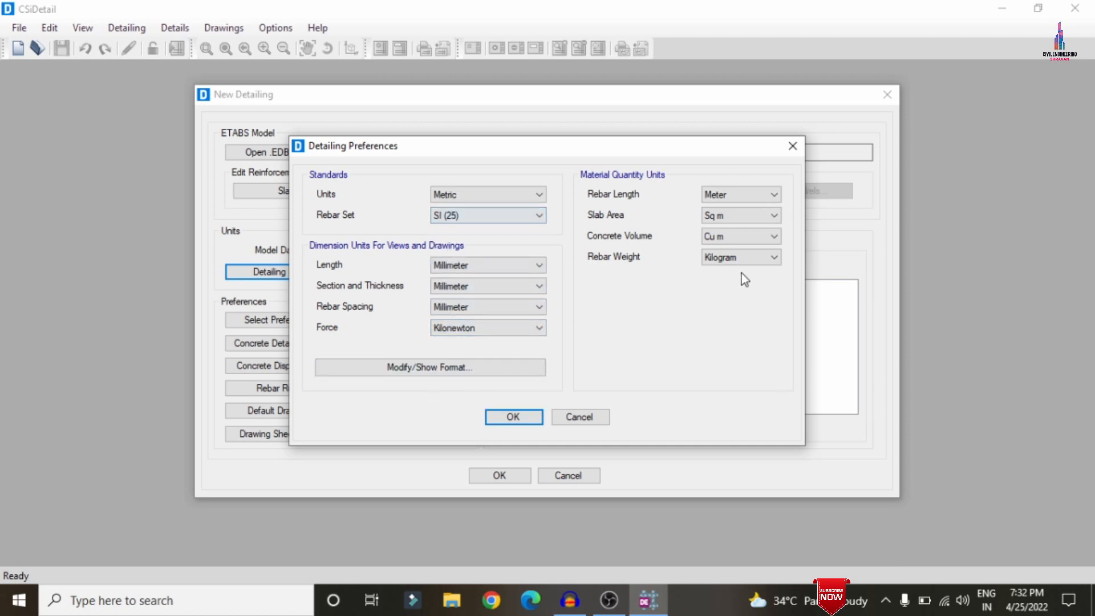
pyautogui.click(741, 257)
pyautogui.click(722, 293)
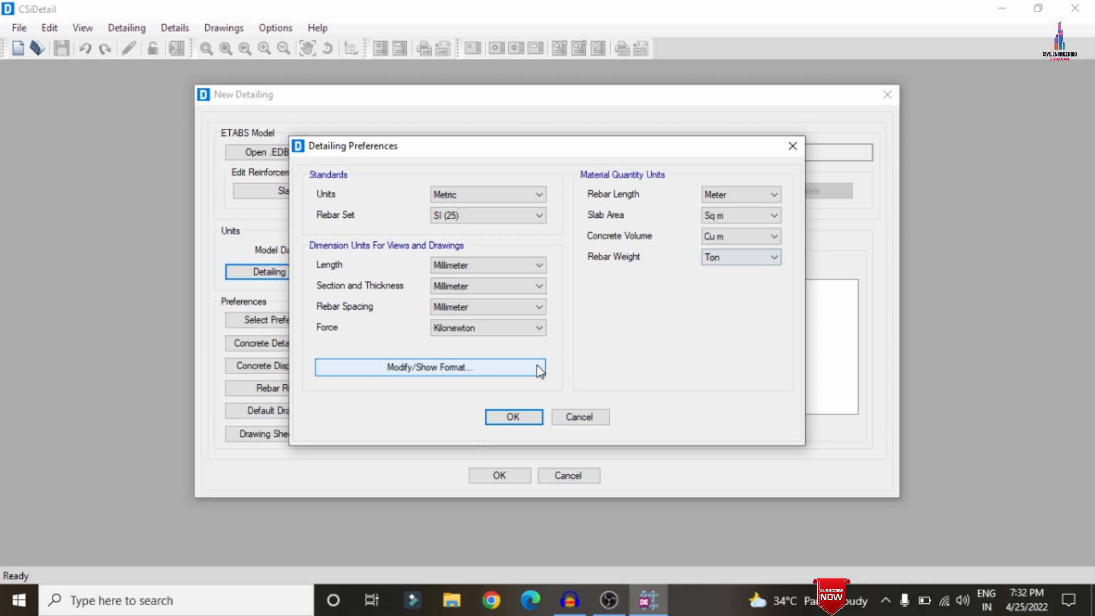
pyautogui.click(510, 416)
# Step: Switch the detailing preferences to standard preferences and choose the design code for them
pyautogui.click(302, 325)
pyautogui.click(450, 306)
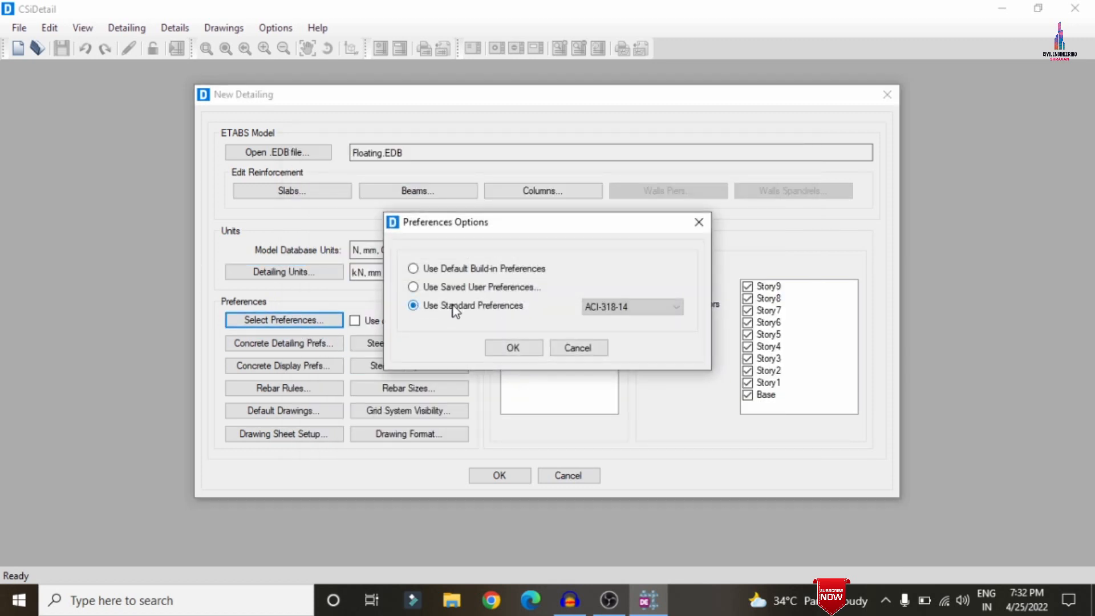
pyautogui.click(595, 306)
pyautogui.click(597, 332)
pyautogui.click(503, 347)
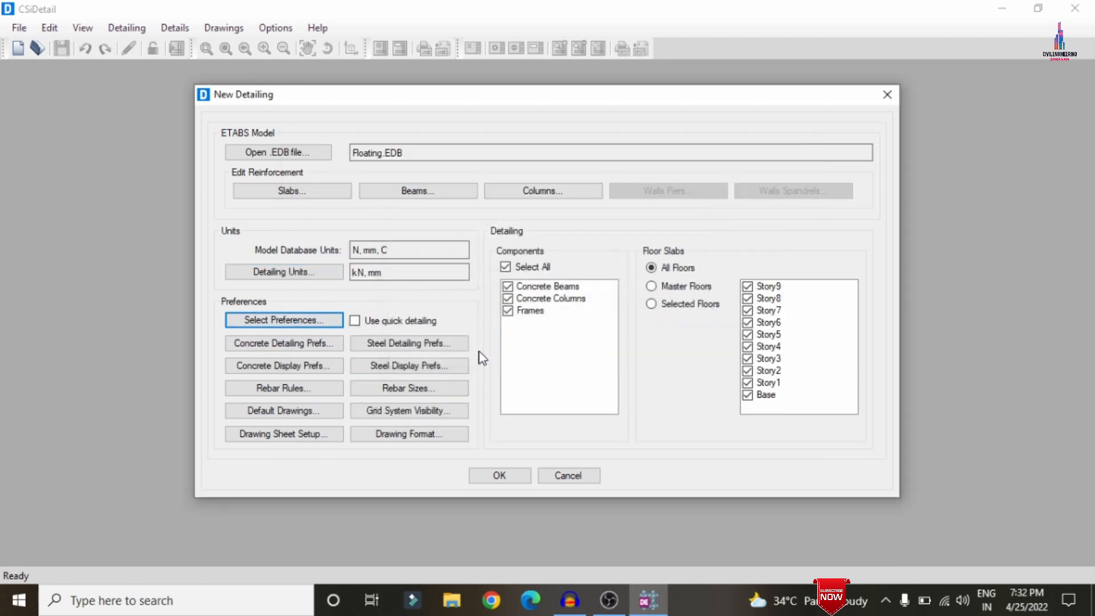
# Step: Set the minimum bar spacing for slabs to 120 mm in the rebar selection rules
pyautogui.click(288, 390)
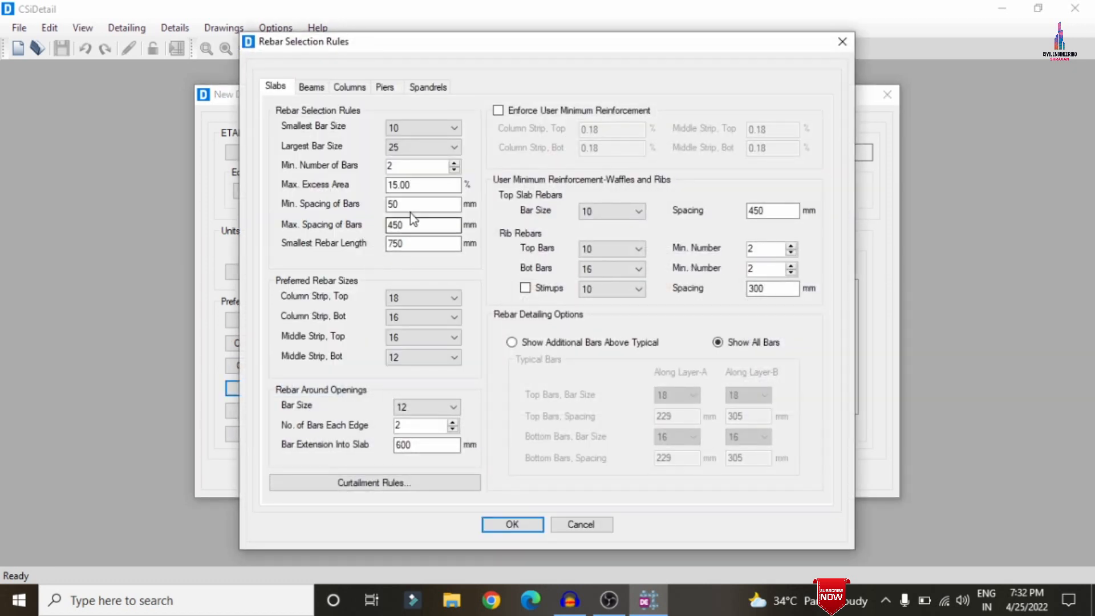
pyautogui.doubleClick(451, 204)
pyautogui.write('120')
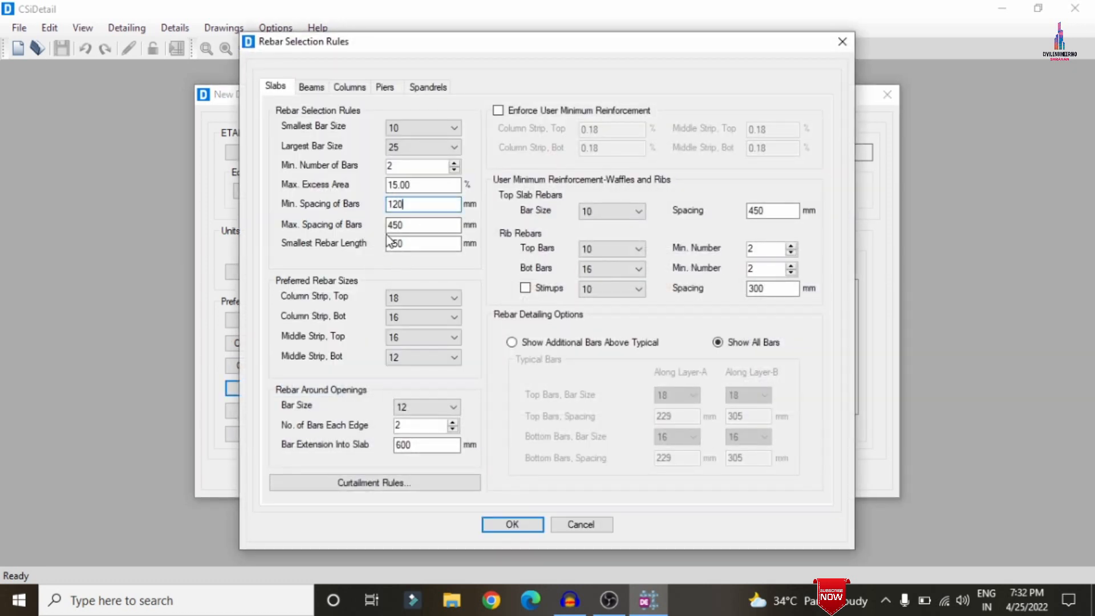
pyautogui.press('Tab')
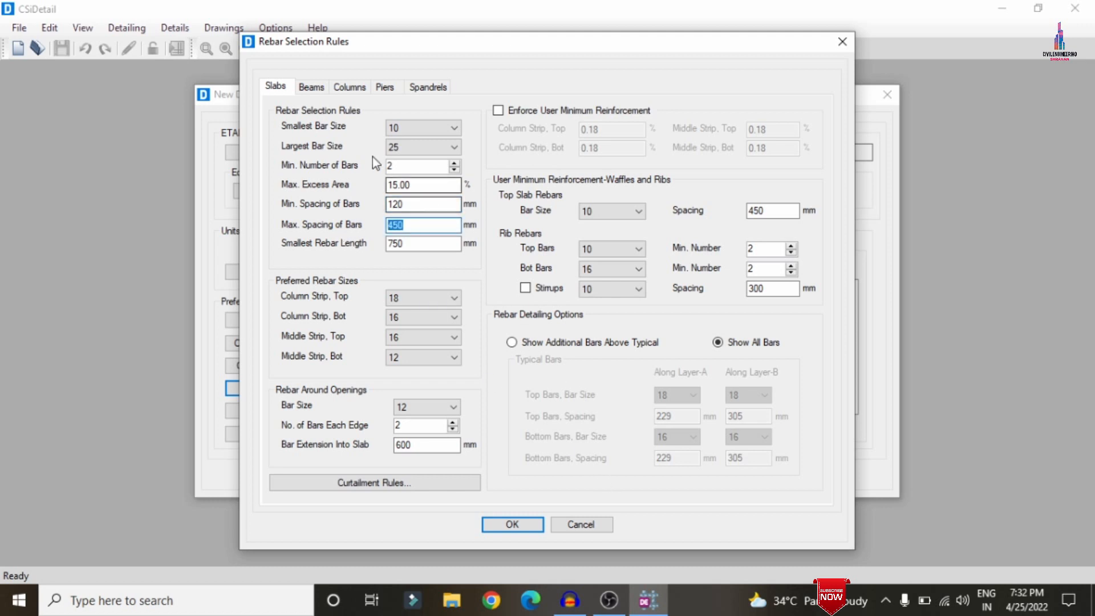
# Step: Set the minimum stirrup spacing for non-seismic beams to 120 mm in Zones A, B and C
pyautogui.click(320, 87)
pyautogui.click(736, 302)
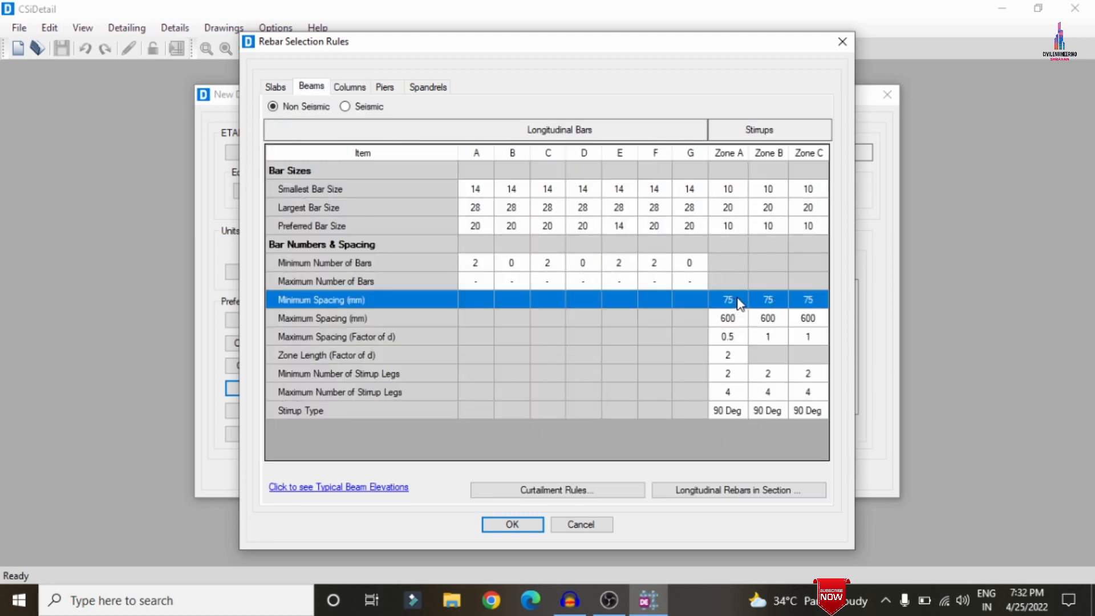
pyautogui.click(735, 302)
pyautogui.write('120')
pyautogui.click(766, 305)
pyautogui.click(768, 302)
pyautogui.write('120')
pyautogui.click(808, 302)
pyautogui.click(809, 303)
pyautogui.write('12')
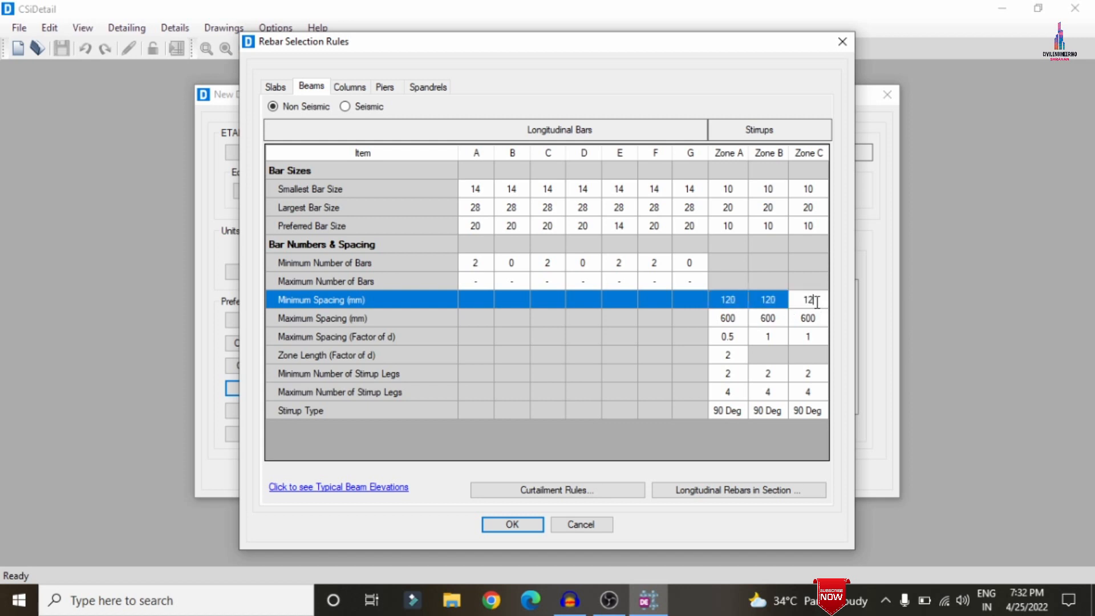
pyautogui.write('0')
# Step: Set the maximum stirrup spacing for non-seismic beams to 450 mm in Zones A, B and C
pyautogui.click(729, 318)
pyautogui.click(730, 318)
pyautogui.write('4')
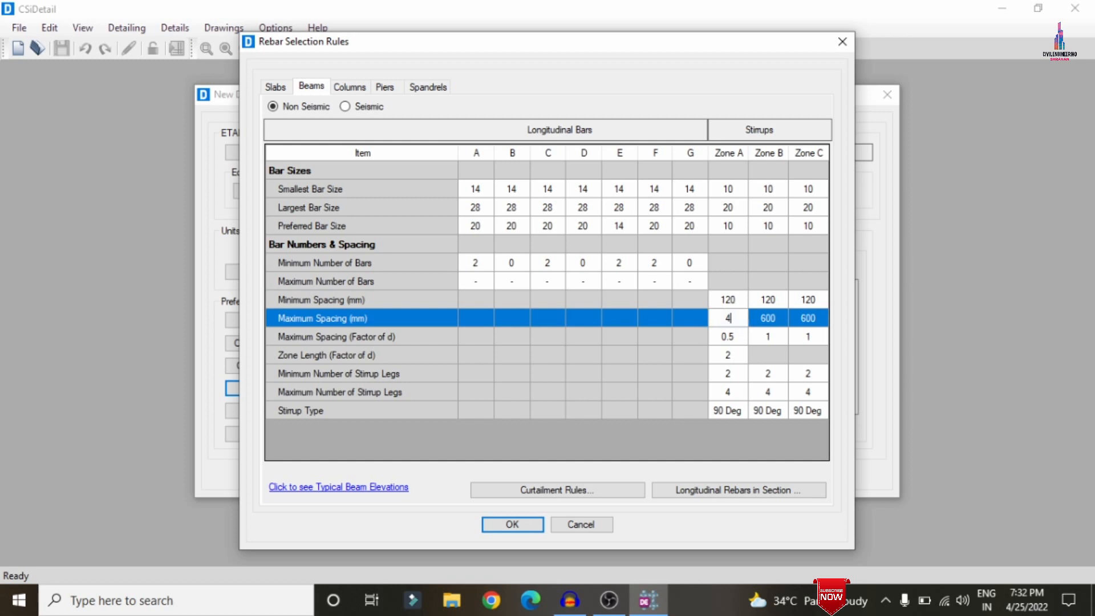
pyautogui.write('50')
pyautogui.click(767, 318)
pyautogui.click(766, 318)
pyautogui.write('450')
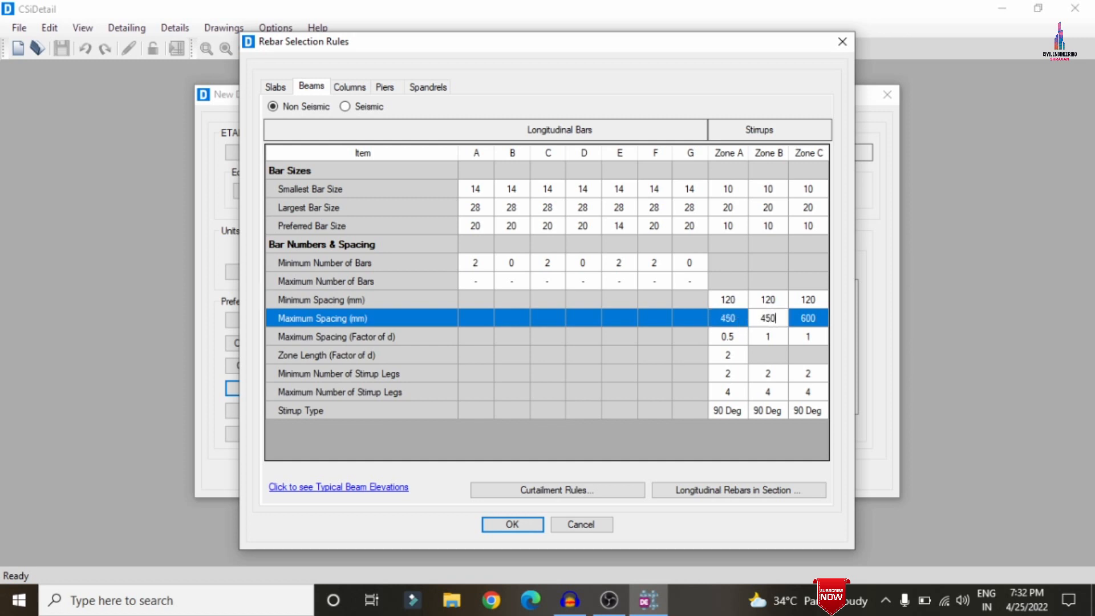
pyautogui.press('Tab')
pyautogui.write('45')
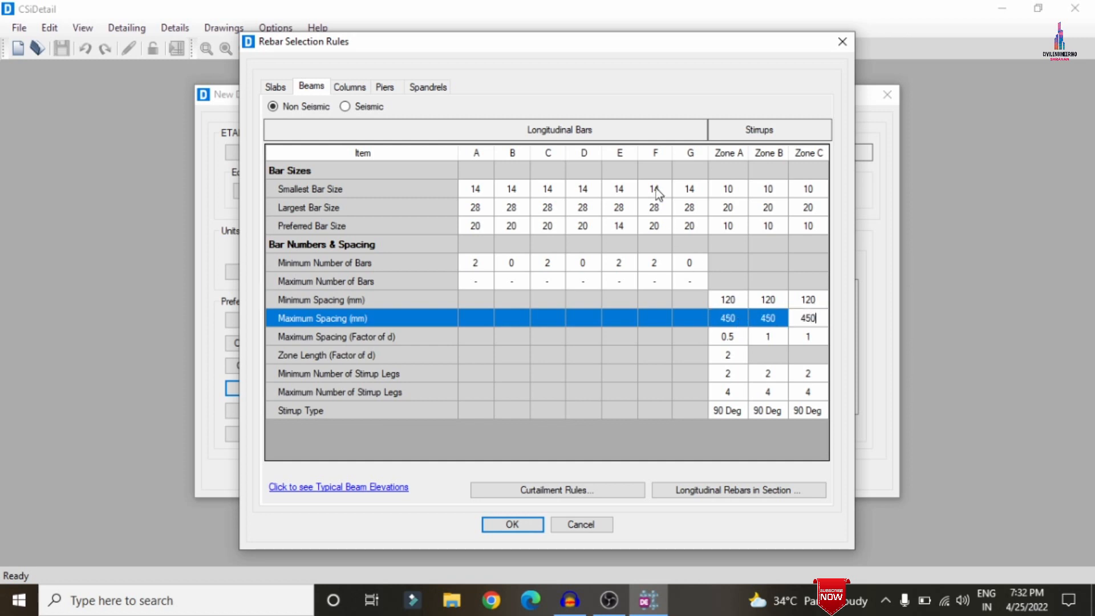
pyautogui.write('0')
# Step: Set the column tie spacing to 120 mm minimum and 450 mm maximum, and accept the rebar selection rules
pyautogui.click(350, 88)
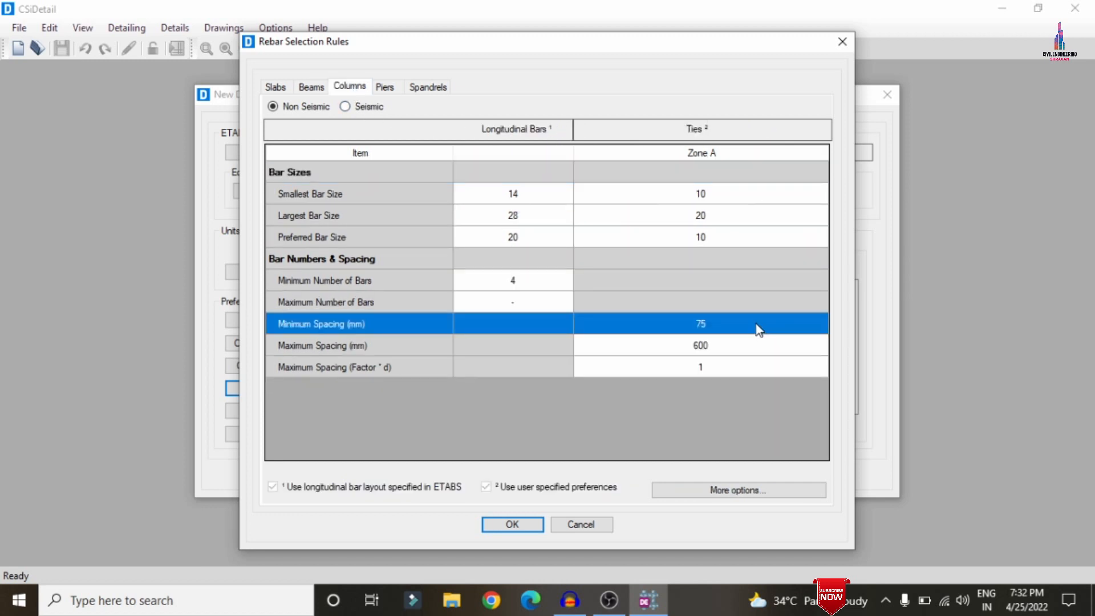
pyautogui.click(758, 329)
pyautogui.write('120')
pyautogui.click(758, 344)
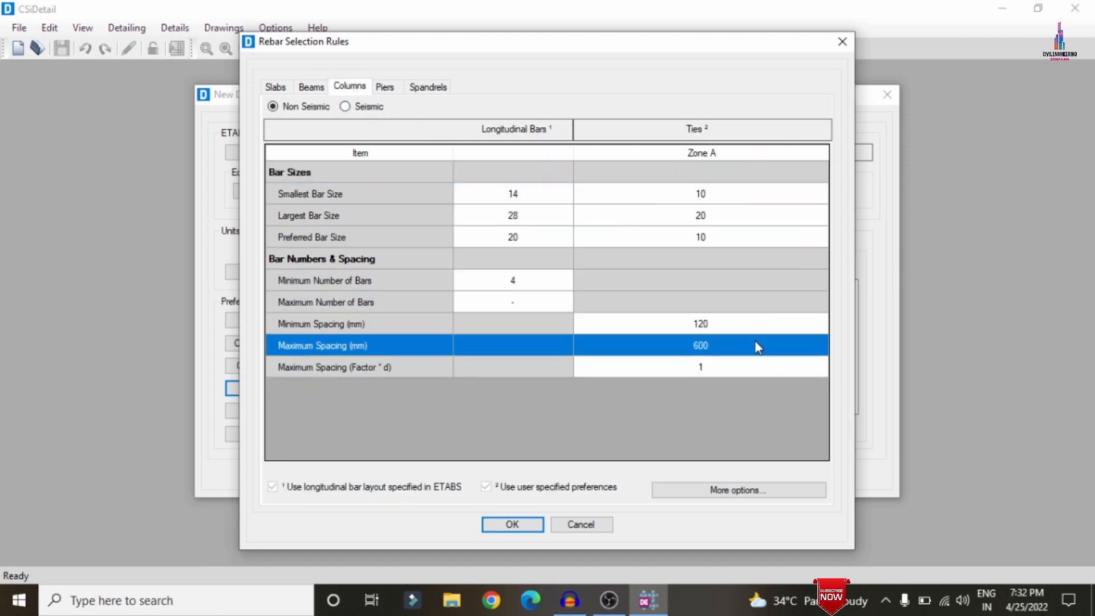
pyautogui.write('45')
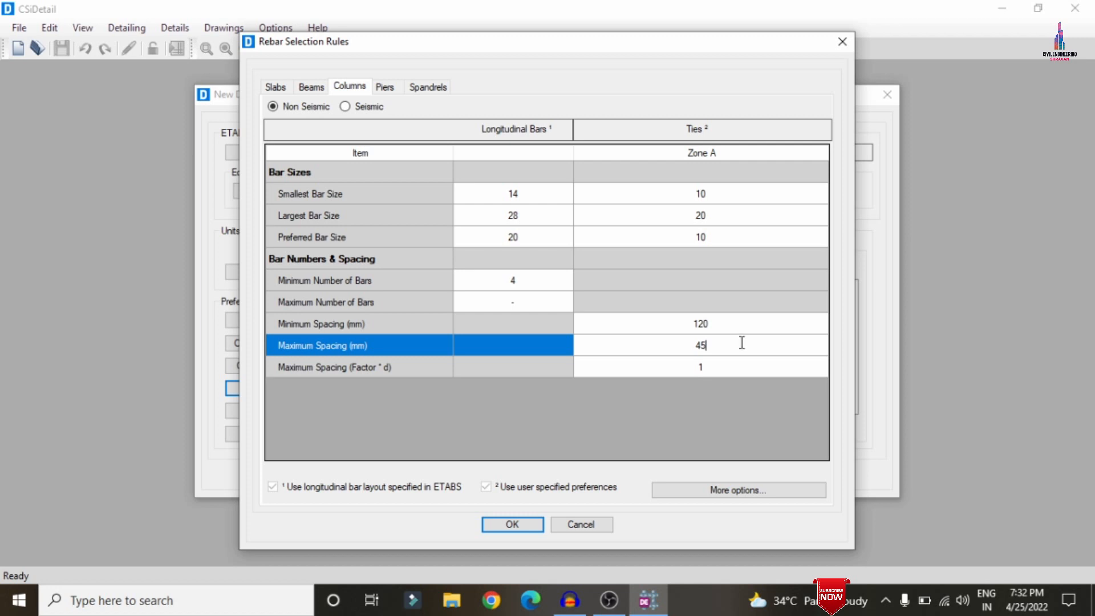
pyautogui.write('0')
pyautogui.click(525, 522)
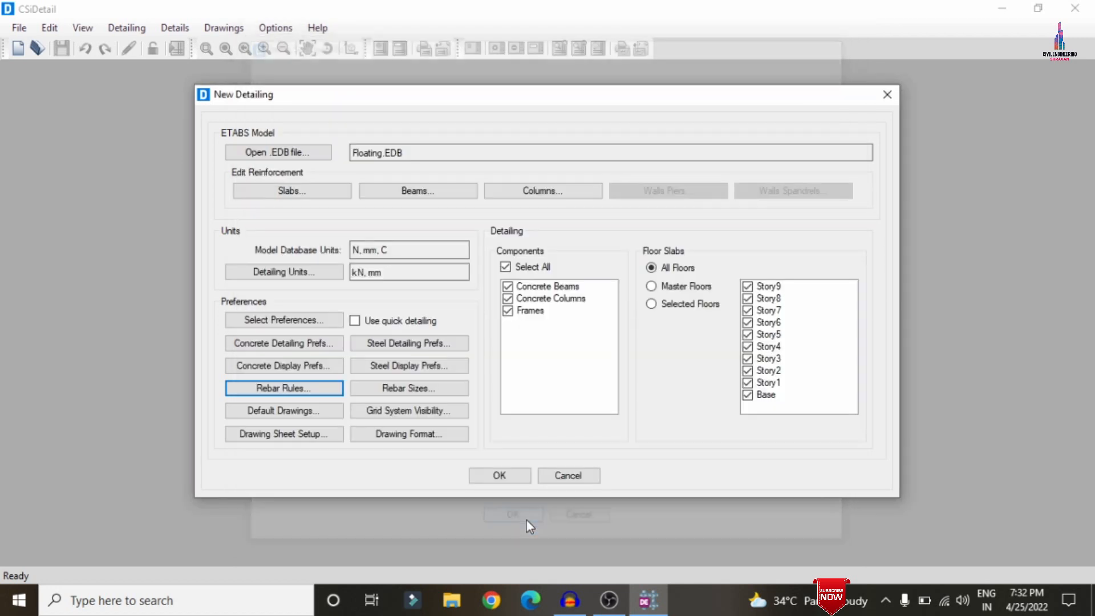
# Step: Generate the detailing for all components and floors, and display the general, top and bottom rebar plans of the Story9 slab
pyautogui.click(518, 479)
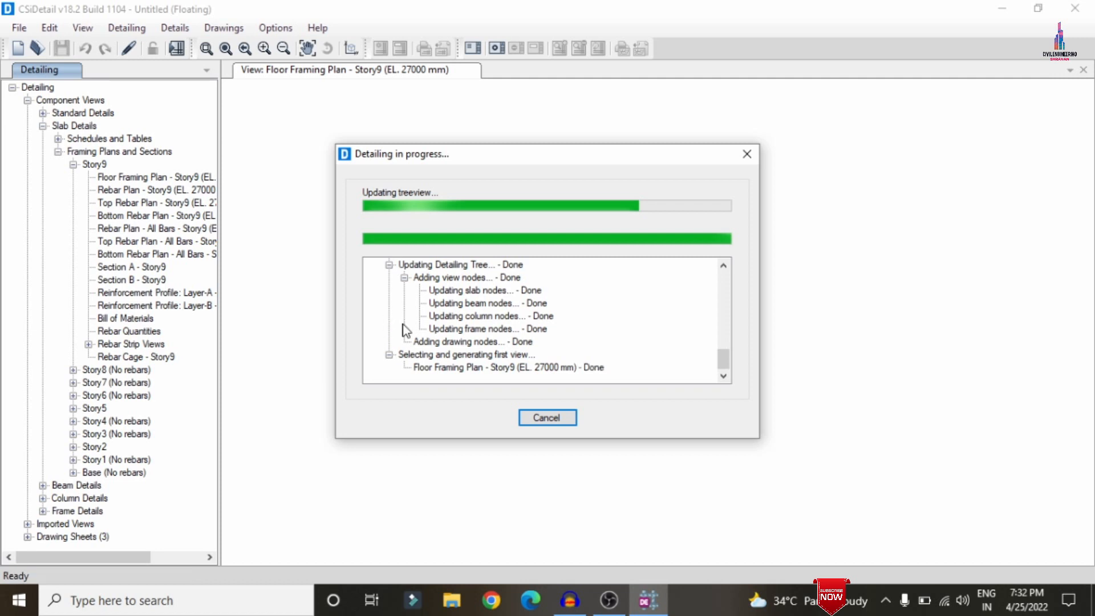
pyautogui.click(148, 189)
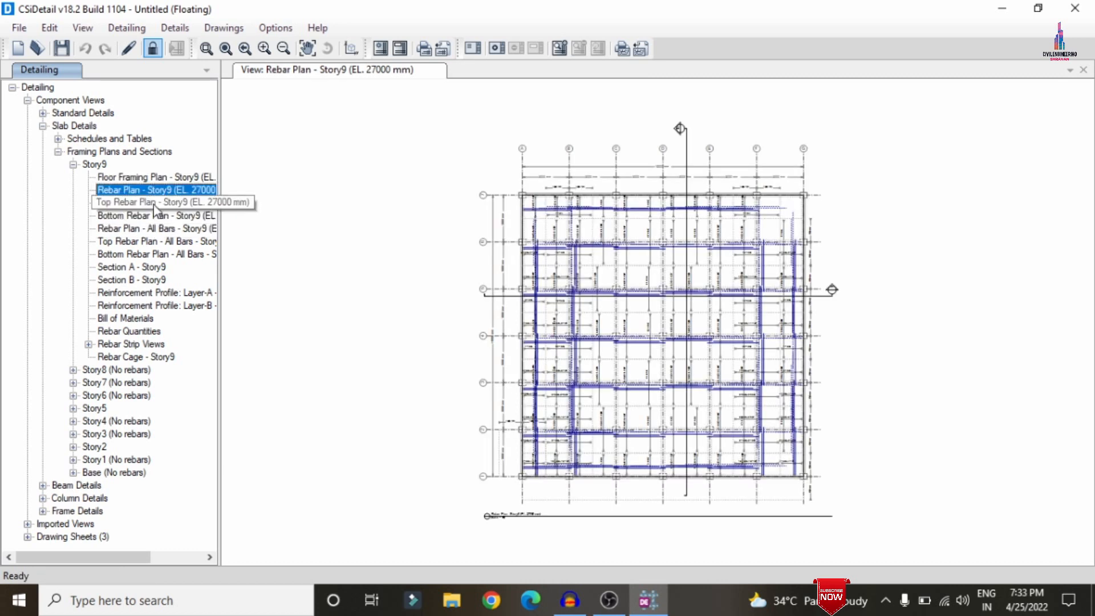
pyautogui.click(154, 203)
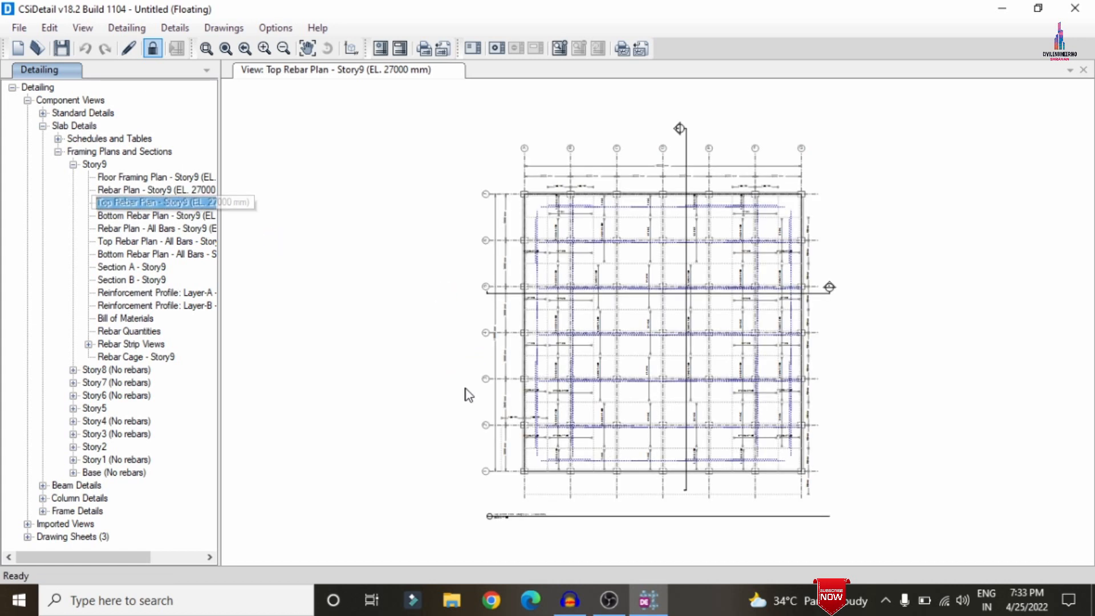
pyautogui.click(161, 213)
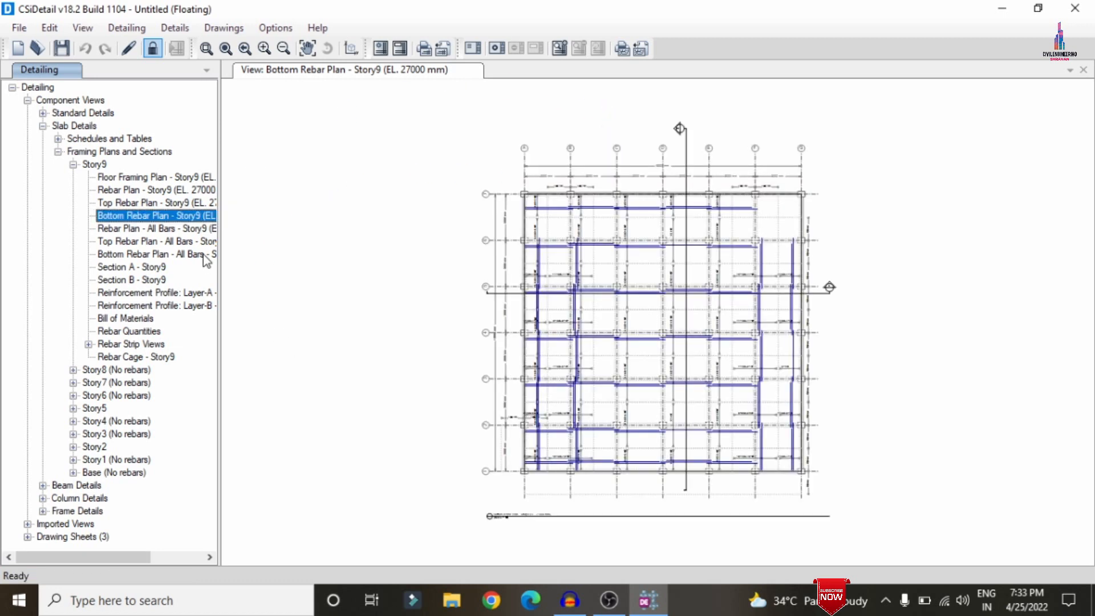
# Step: Examine the Story9 slab rebar plan with all bars, and open the top rebar plan with all bars
pyautogui.click(150, 227)
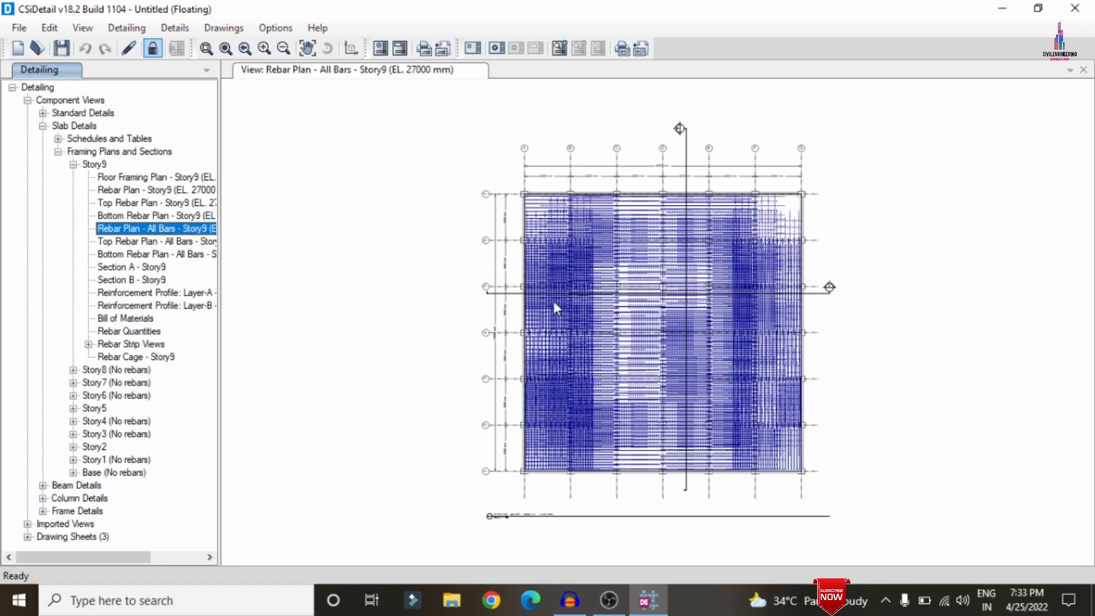
pyautogui.scroll(2, 562, 245)
pyautogui.scroll(-2, 548, 234)
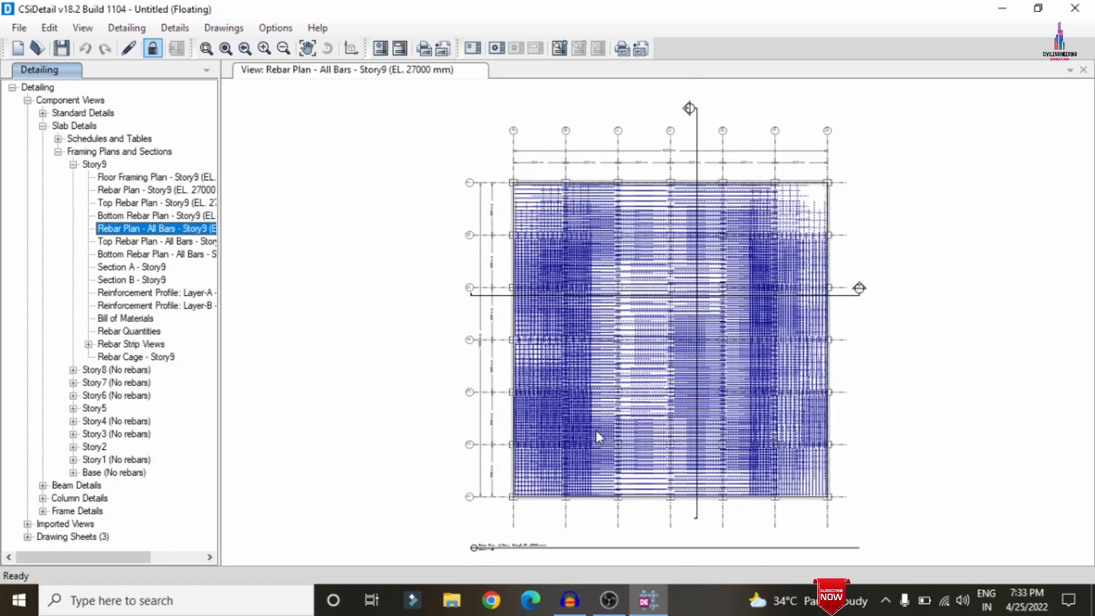
pyautogui.scroll(5, 546, 388)
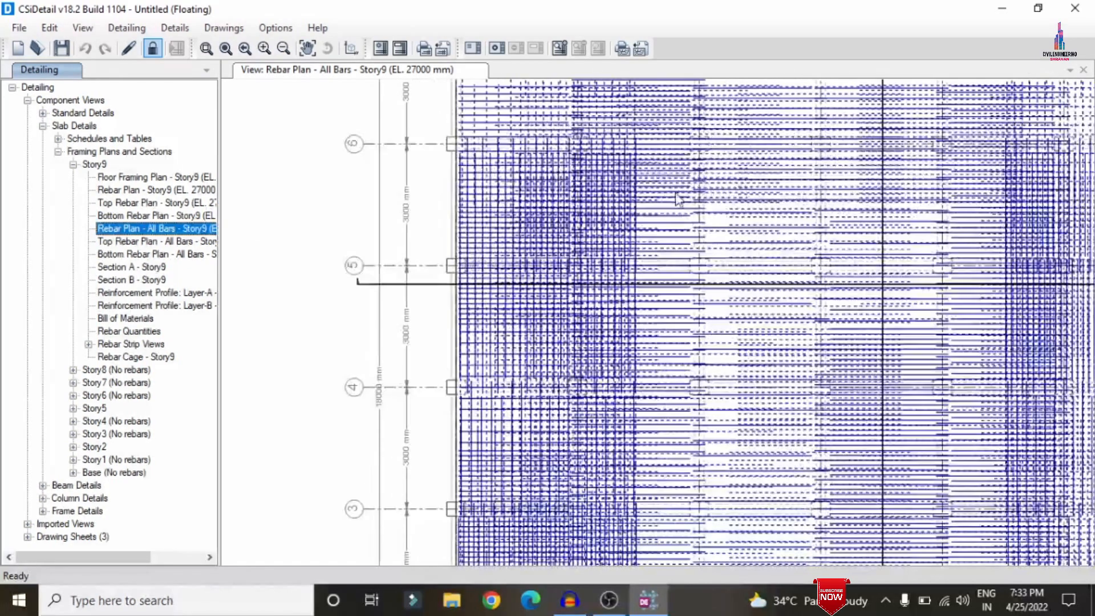
pyautogui.scroll(-1, 548, 199)
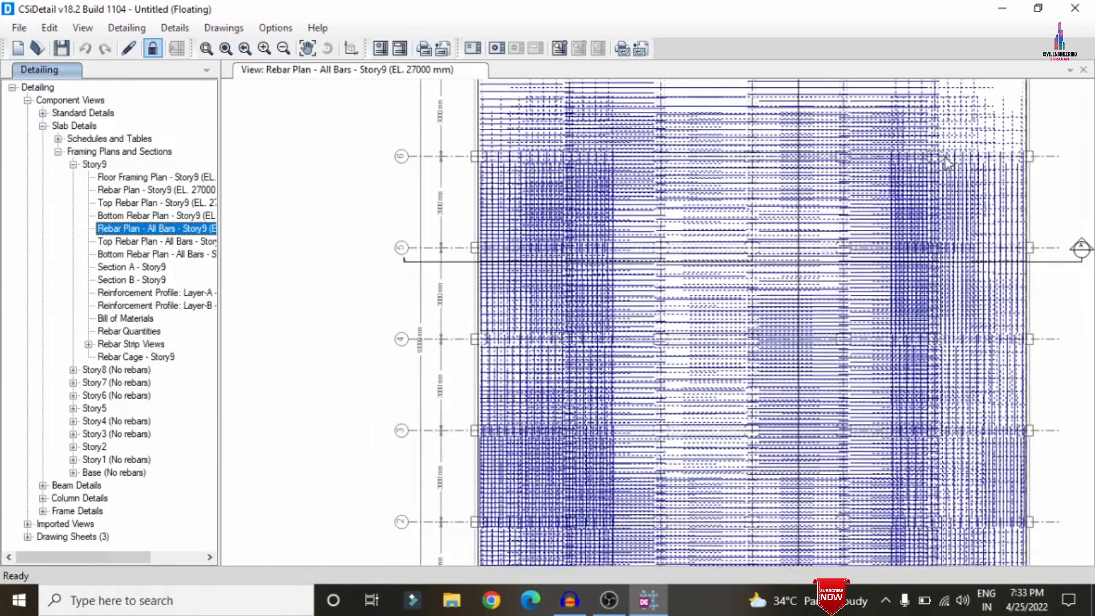
pyautogui.scroll(-1, 650, 201)
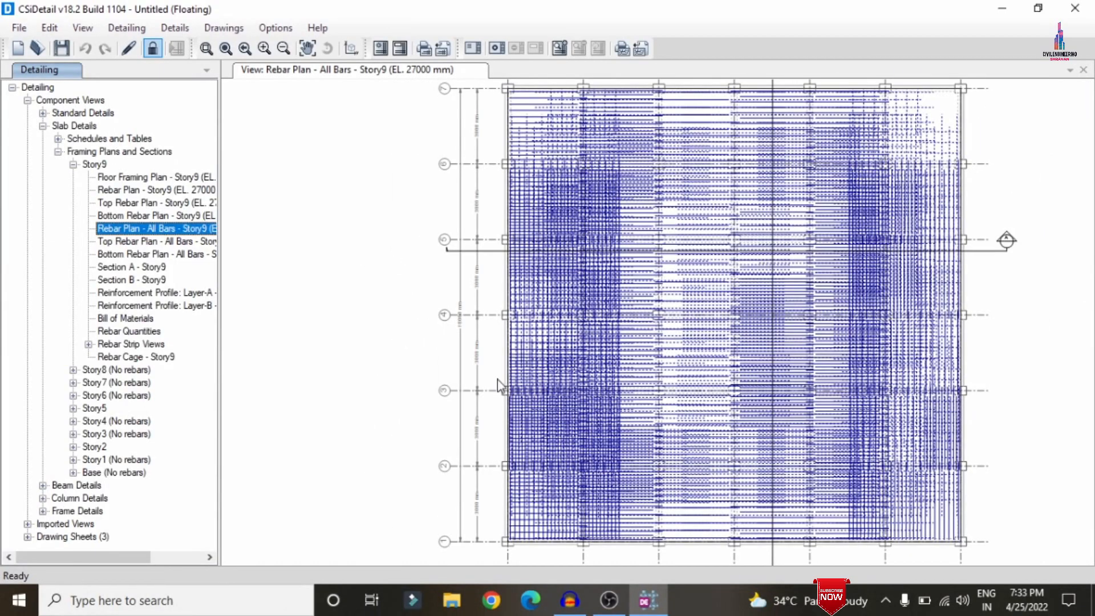
pyautogui.doubleClick(172, 242)
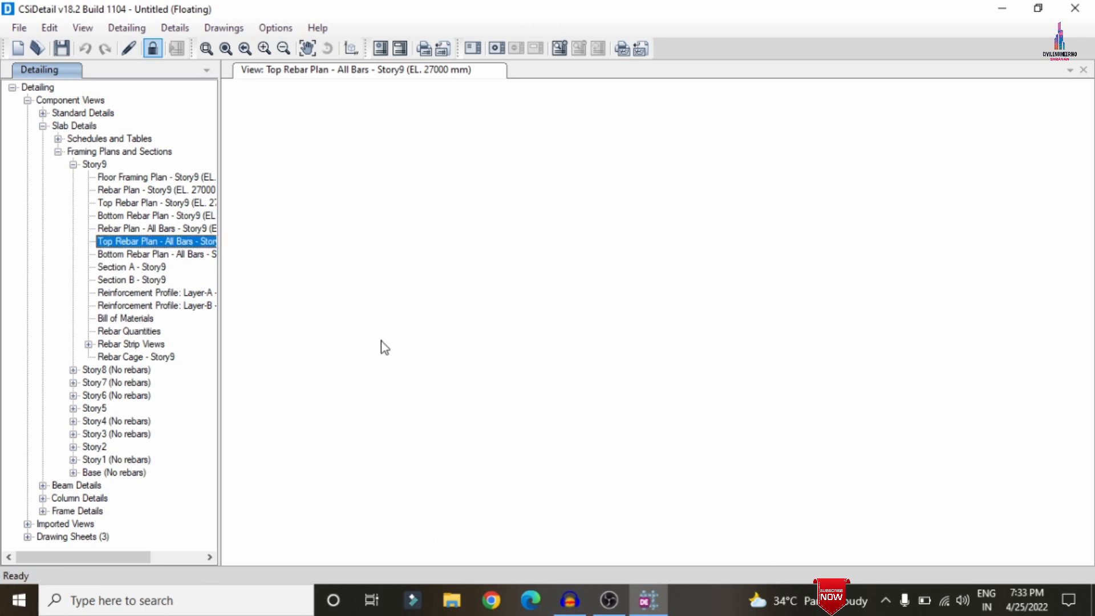
# Step: Display the Story9 slab's bottom rebar plan with all bars, its bill of materials and its rebar quantities
pyautogui.doubleClick(155, 255)
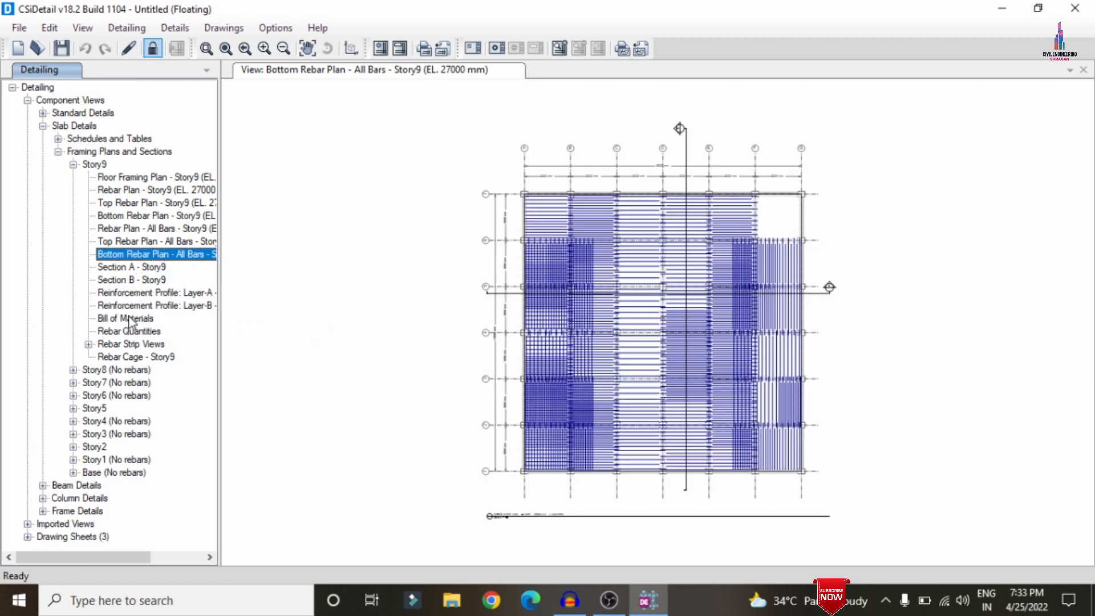
pyautogui.doubleClick(131, 320)
pyautogui.doubleClick(133, 332)
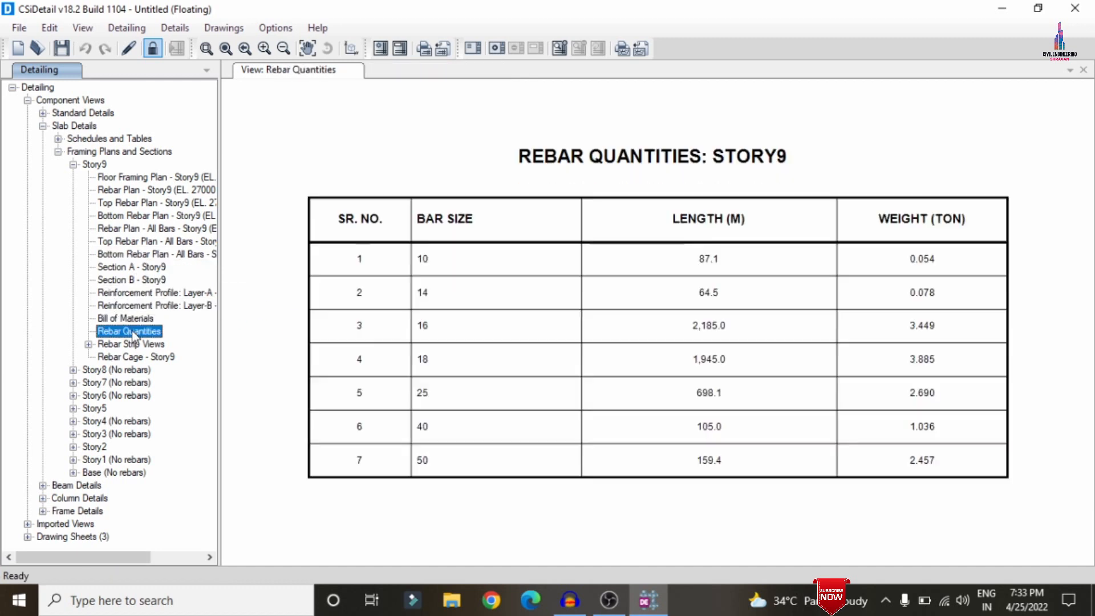
# Step: Display the 3D rebar cage of the Story9 slab and examine it from different angles
pyautogui.doubleClick(134, 356)
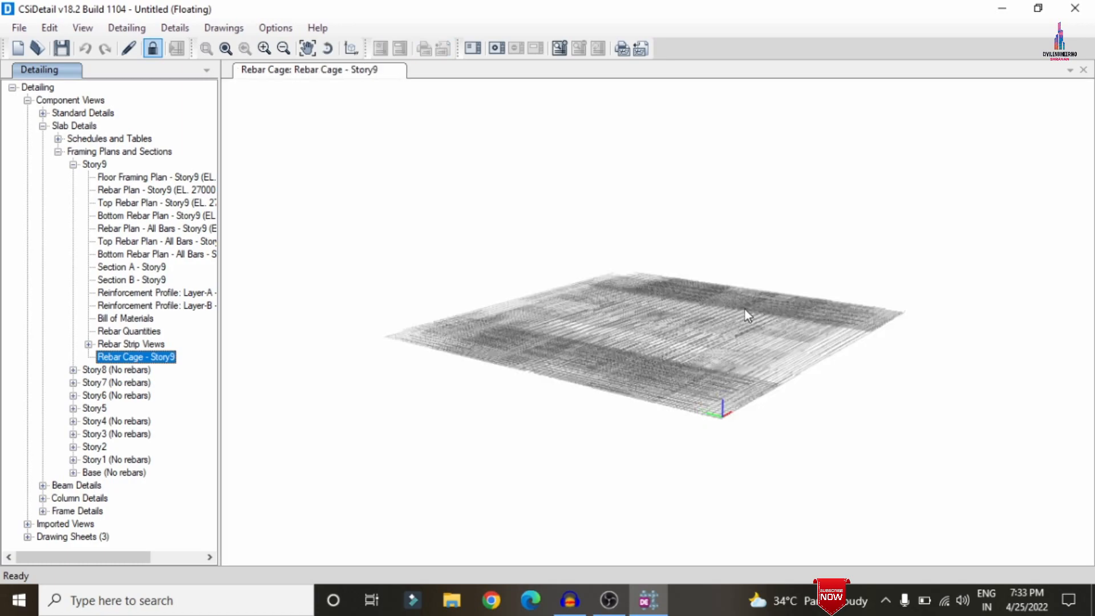
pyautogui.moveTo(744, 309); pyautogui.dragTo(700, 357)
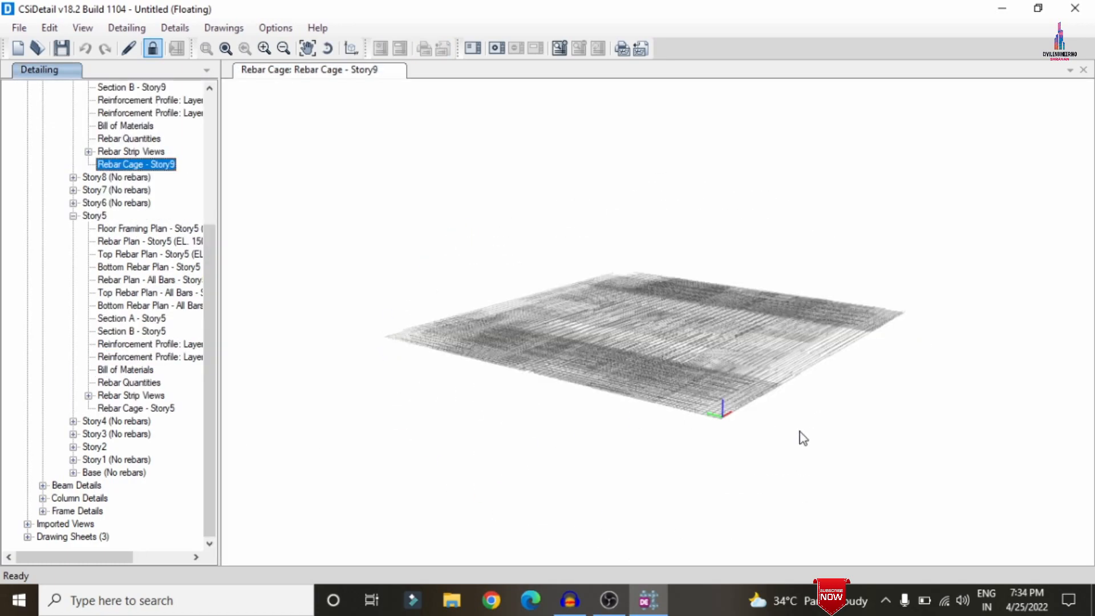
pyautogui.moveTo(799, 437); pyautogui.dragTo(591, 454)
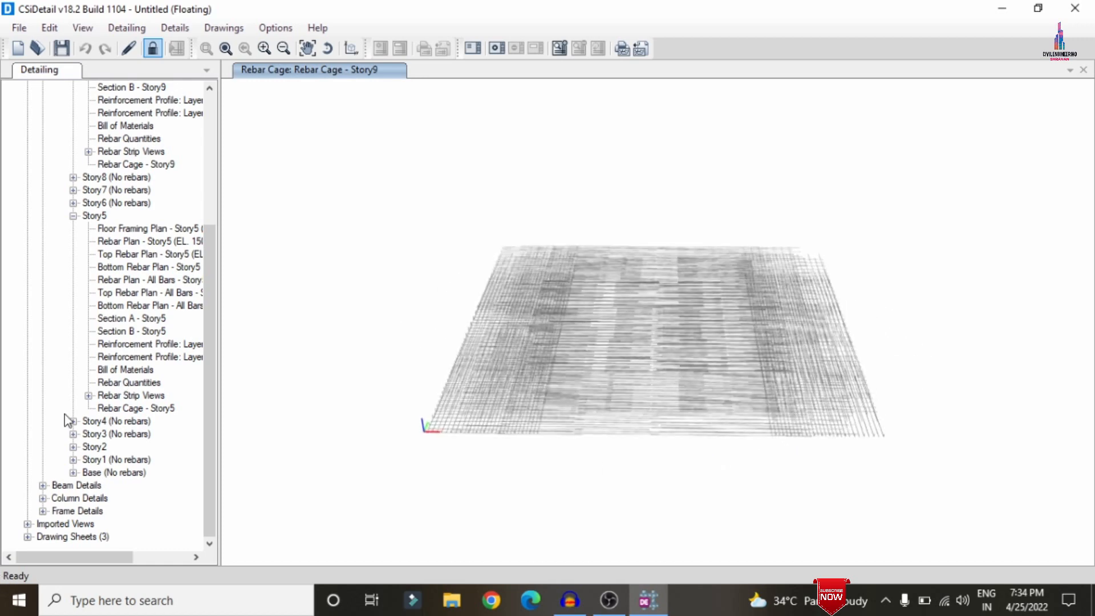
# Step: List the concrete beams detailed under elevations and sections for Story9, Story8, Story7 and Story6
pyautogui.click(44, 486)
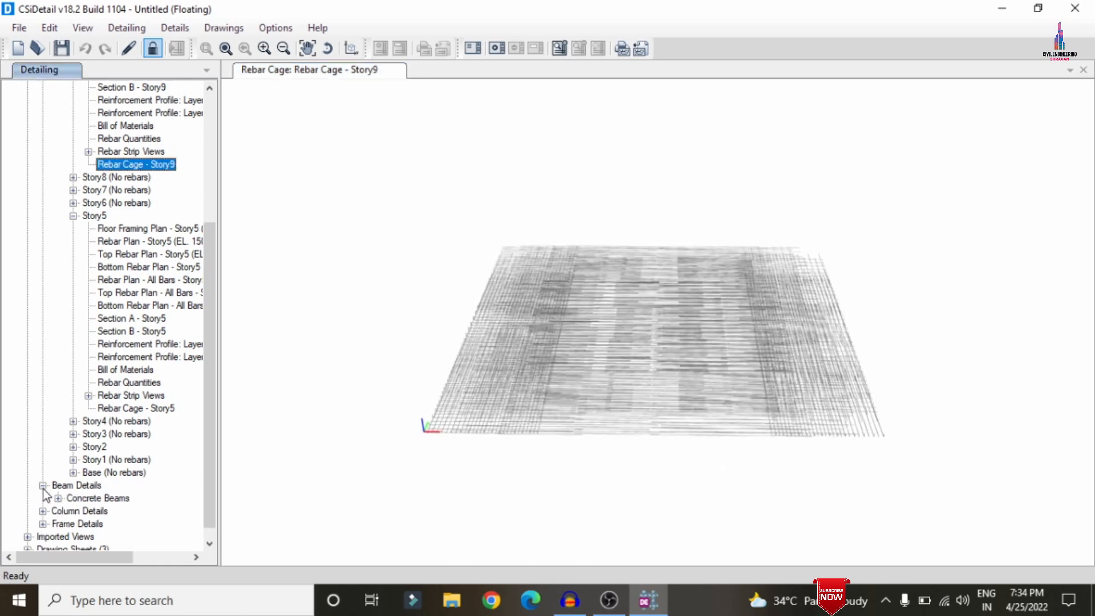
pyautogui.click(58, 498)
pyautogui.click(80, 525)
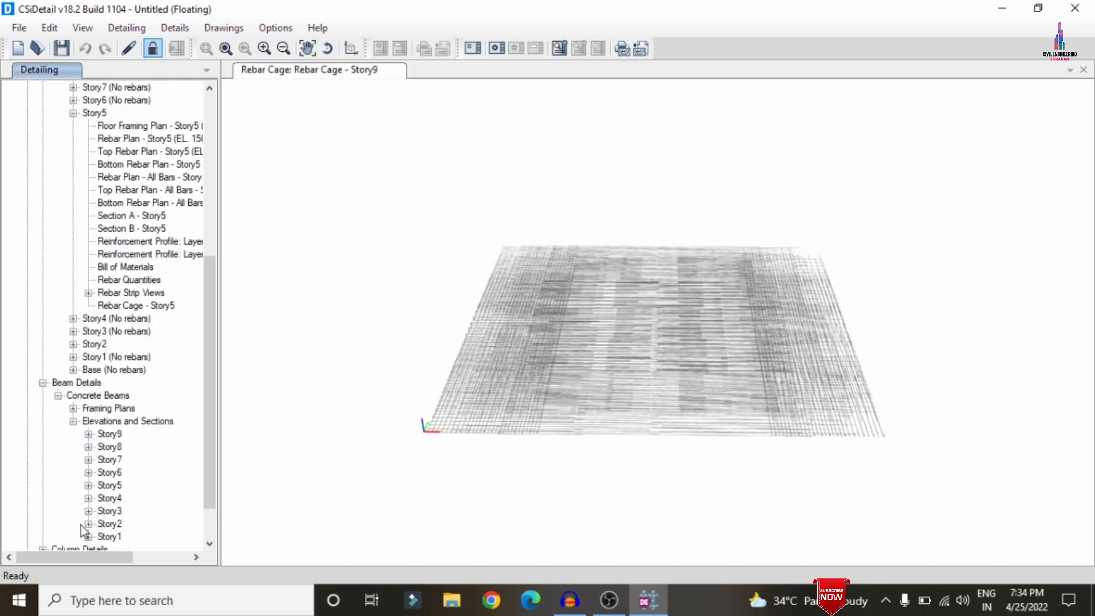
pyautogui.click(89, 434)
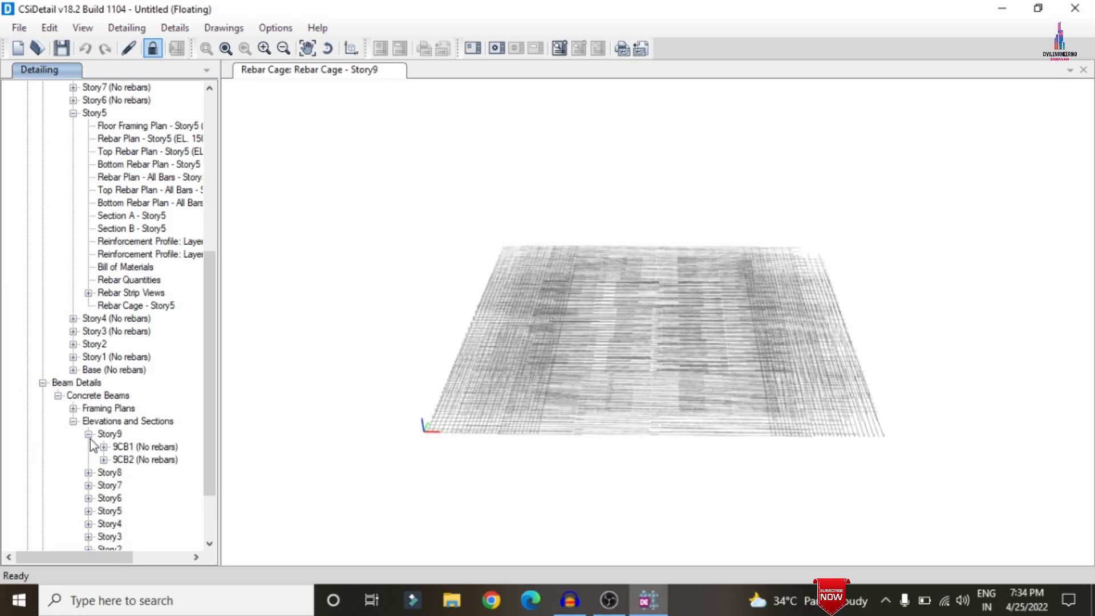
pyautogui.click(89, 472)
pyautogui.scroll(-3, 109, 455)
pyautogui.click(88, 409)
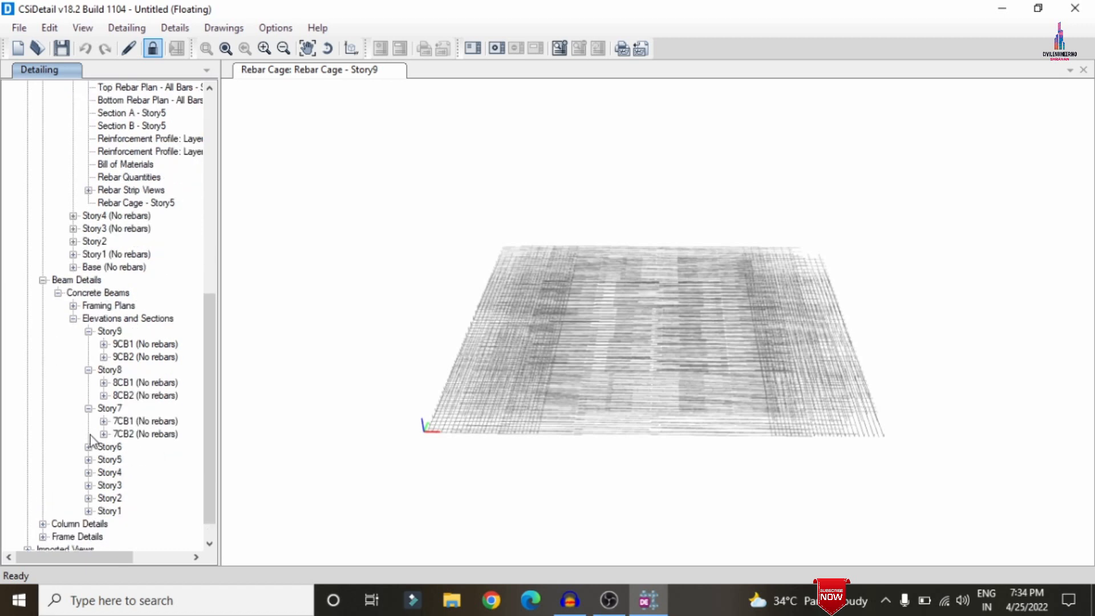
pyautogui.click(88, 447)
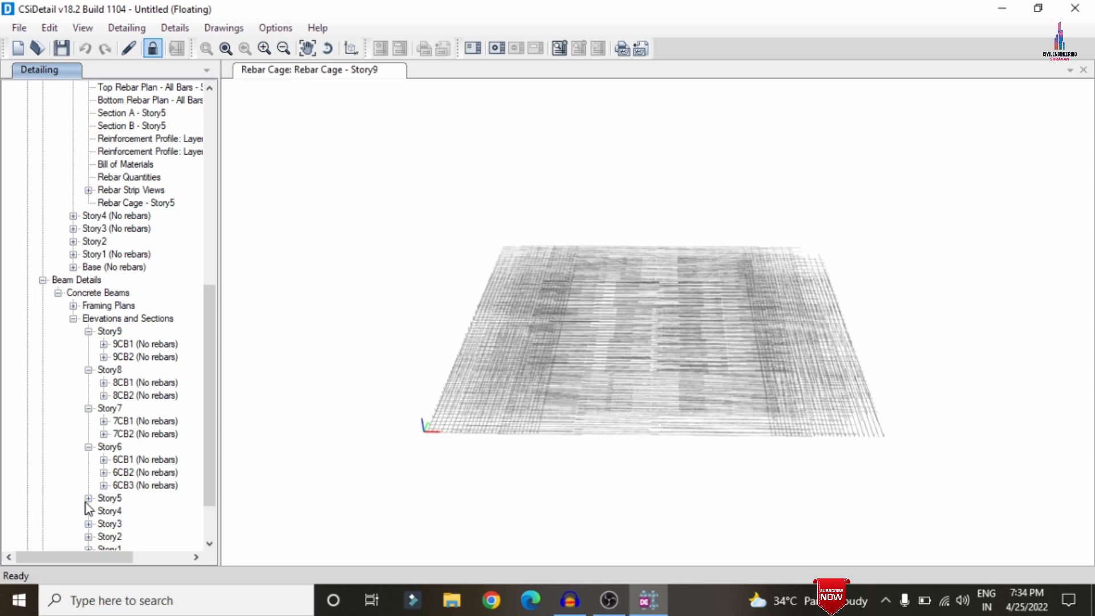
# Step: List the concrete beams detailed under elevations and sections for Story5 down to Story1
pyautogui.click(89, 498)
pyautogui.click(89, 536)
pyautogui.scroll(-3, 93, 479)
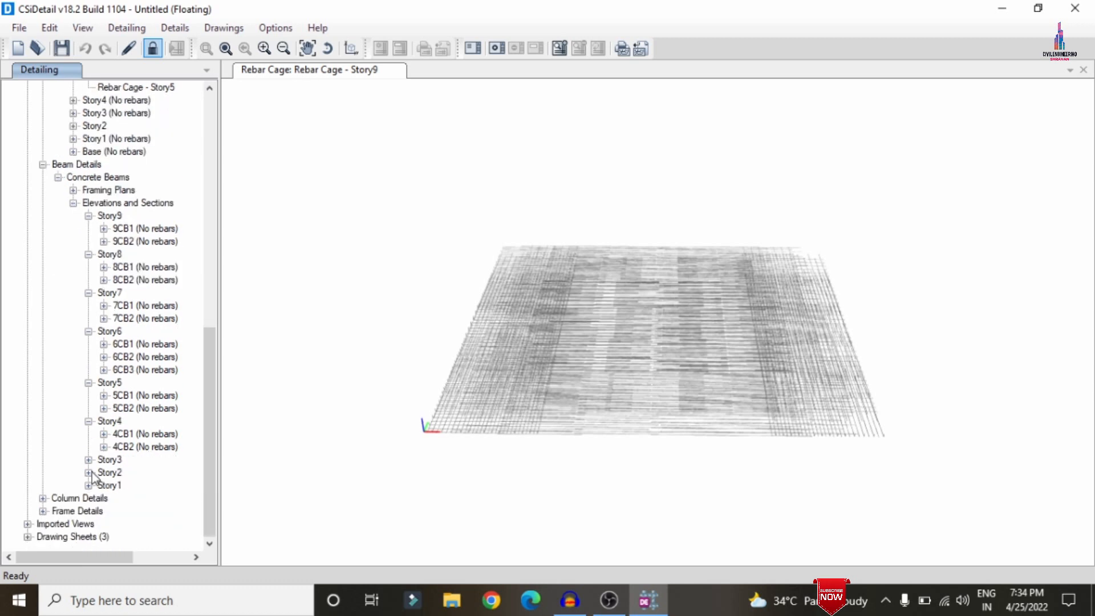
pyautogui.click(88, 460)
pyautogui.click(89, 511)
pyautogui.scroll(-2, 110, 504)
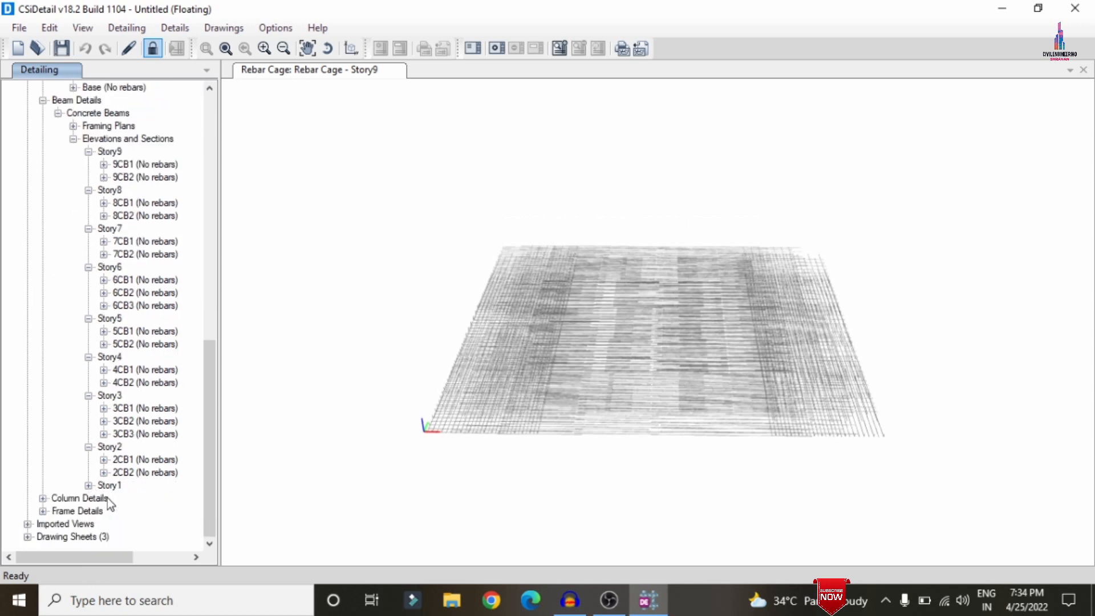
pyautogui.click(89, 486)
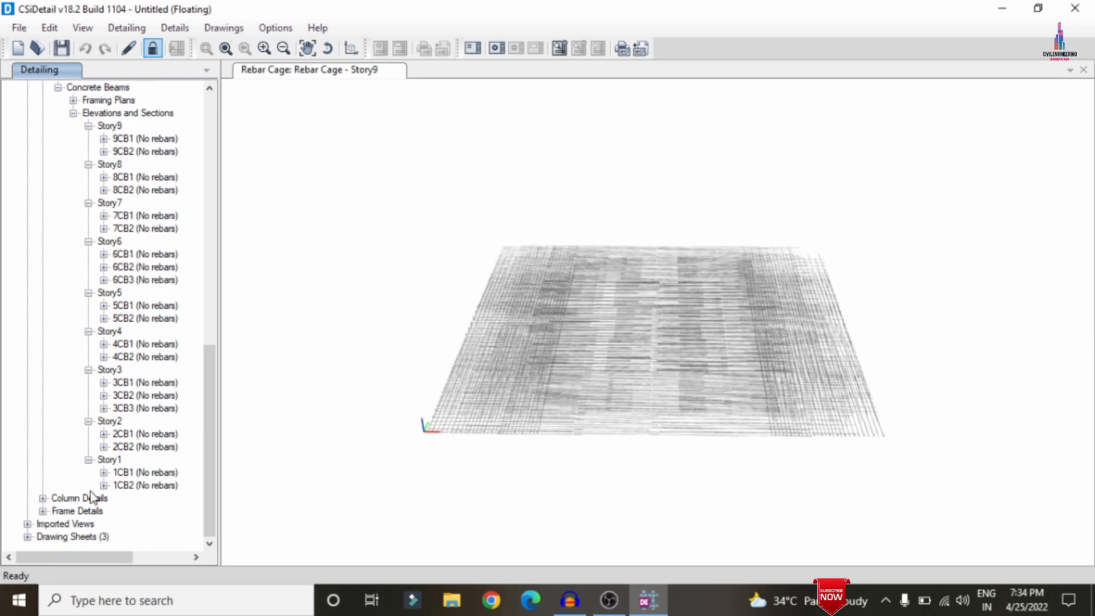
# Step: Display the reinforcement details of concrete column CC1 at Section A, Section B and Section C
pyautogui.click(43, 497)
pyautogui.click(57, 497)
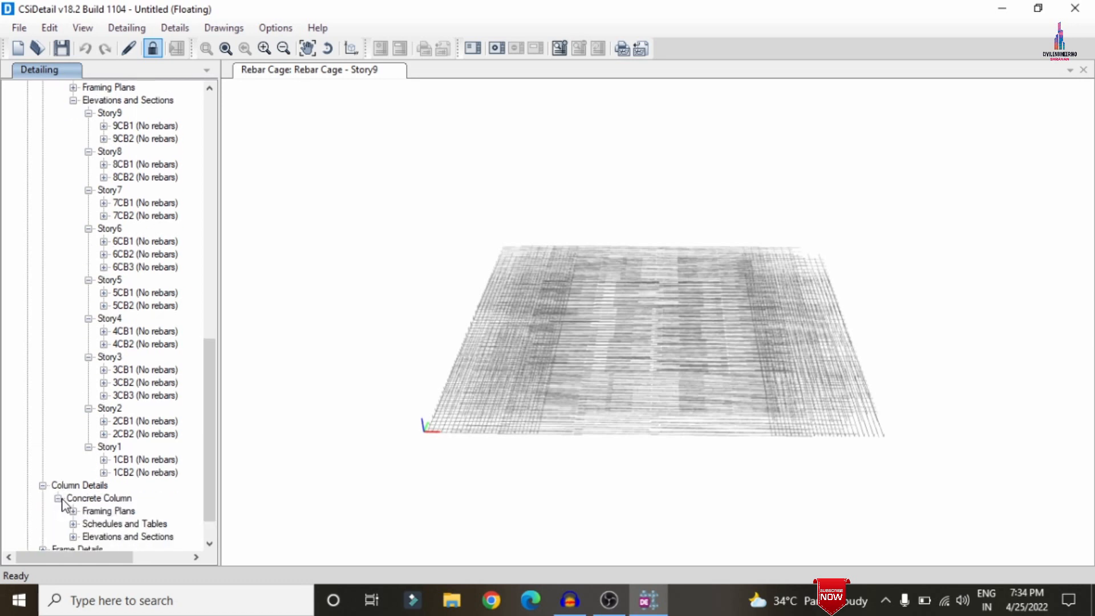
pyautogui.click(72, 496)
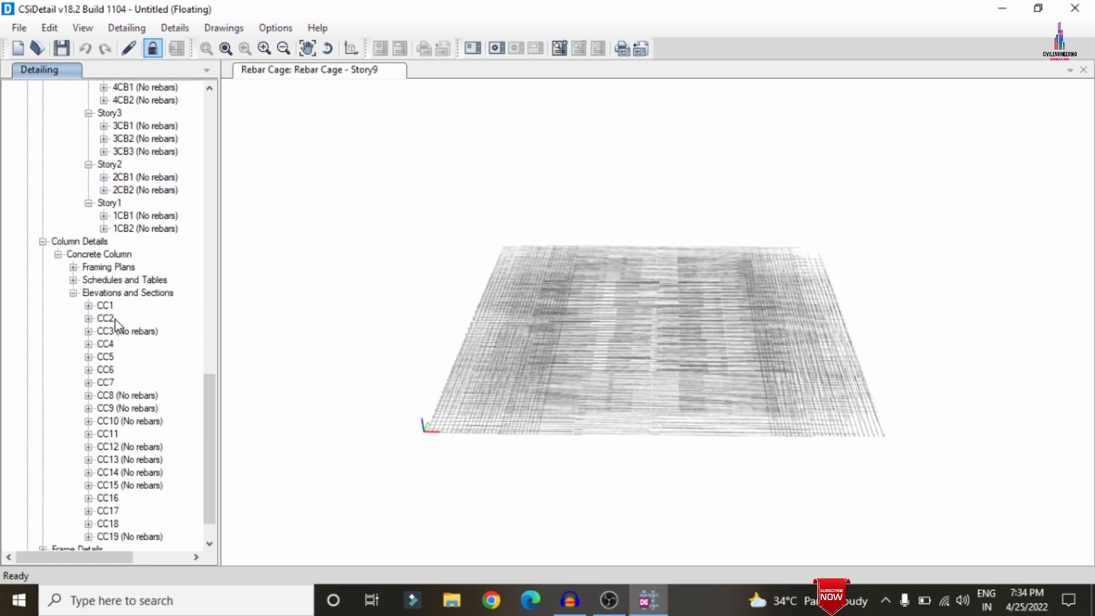
pyautogui.click(88, 306)
pyautogui.doubleClick(147, 332)
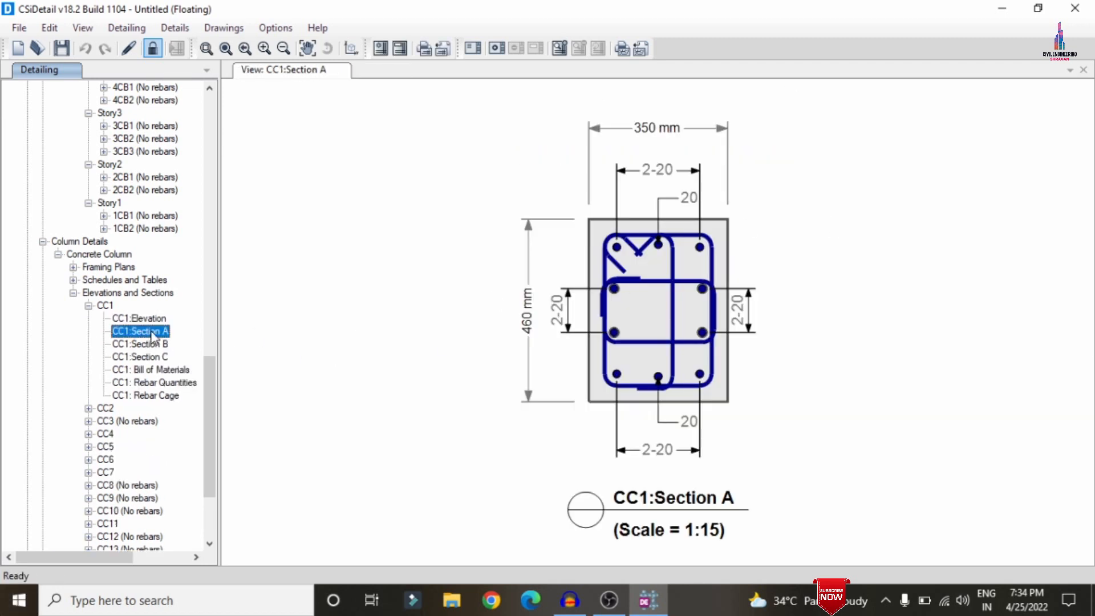
pyautogui.doubleClick(147, 345)
pyautogui.doubleClick(148, 358)
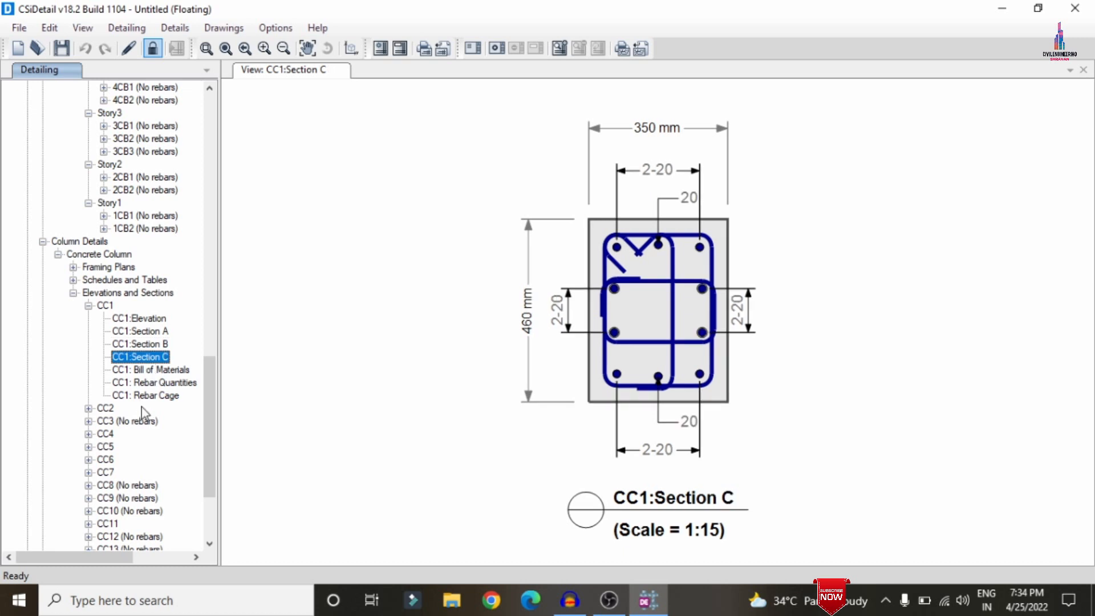
# Step: Display the 3D rebar cage of column CC1 and examine its ties and longitudinal bars up close
pyautogui.doubleClick(139, 397)
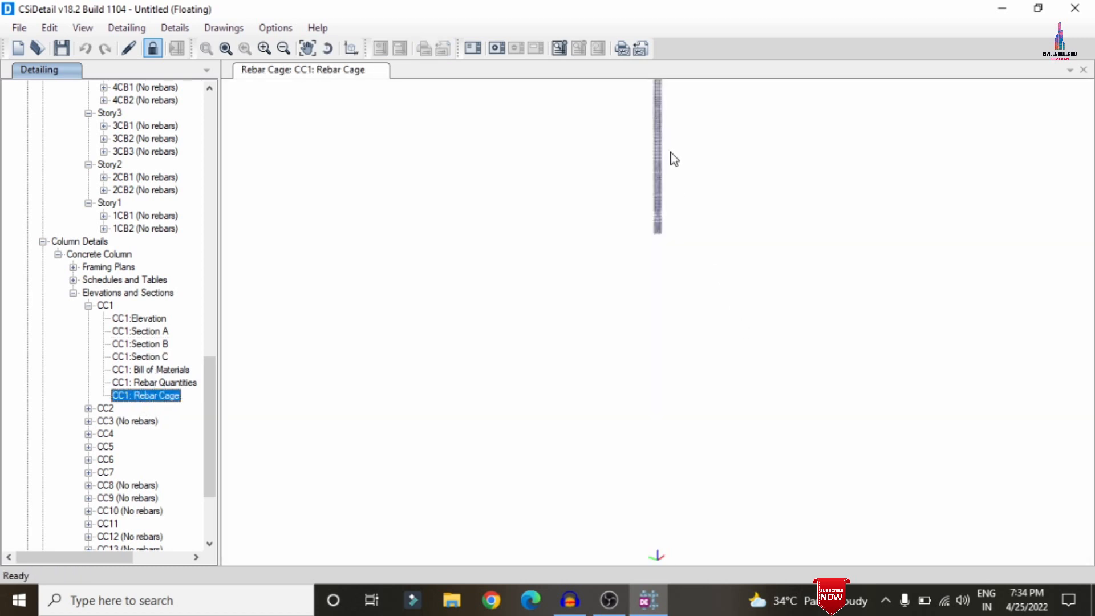
pyautogui.moveTo(673, 159); pyautogui.dragTo(562, 313, button='middle')
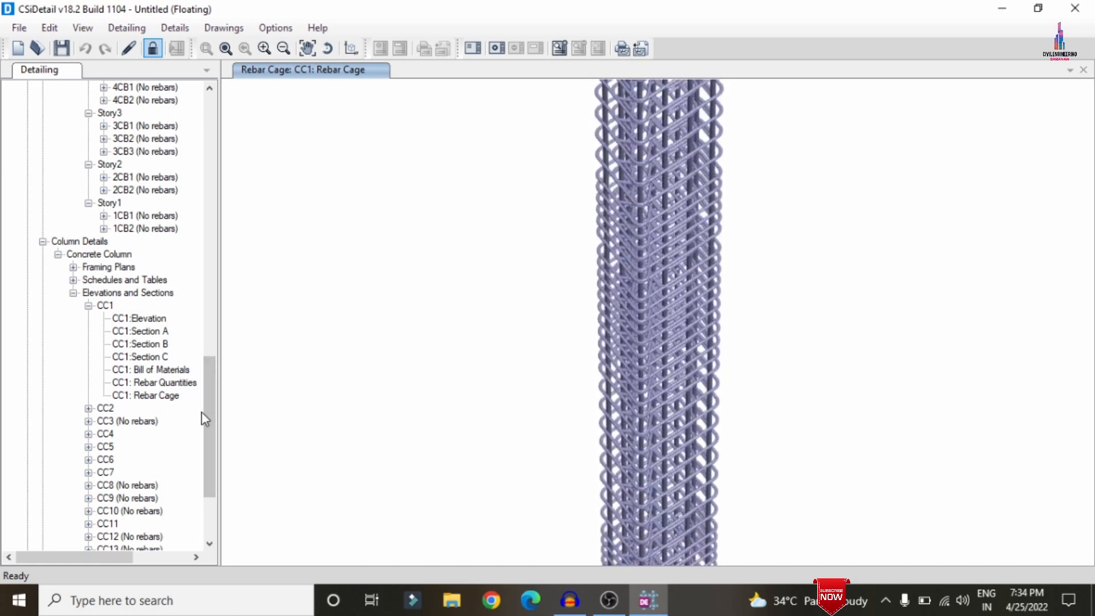
pyautogui.moveTo(210, 421); pyautogui.dragTo(215, 471)
pyautogui.moveTo(599, 381); pyautogui.dragTo(824, 397, button='middle')
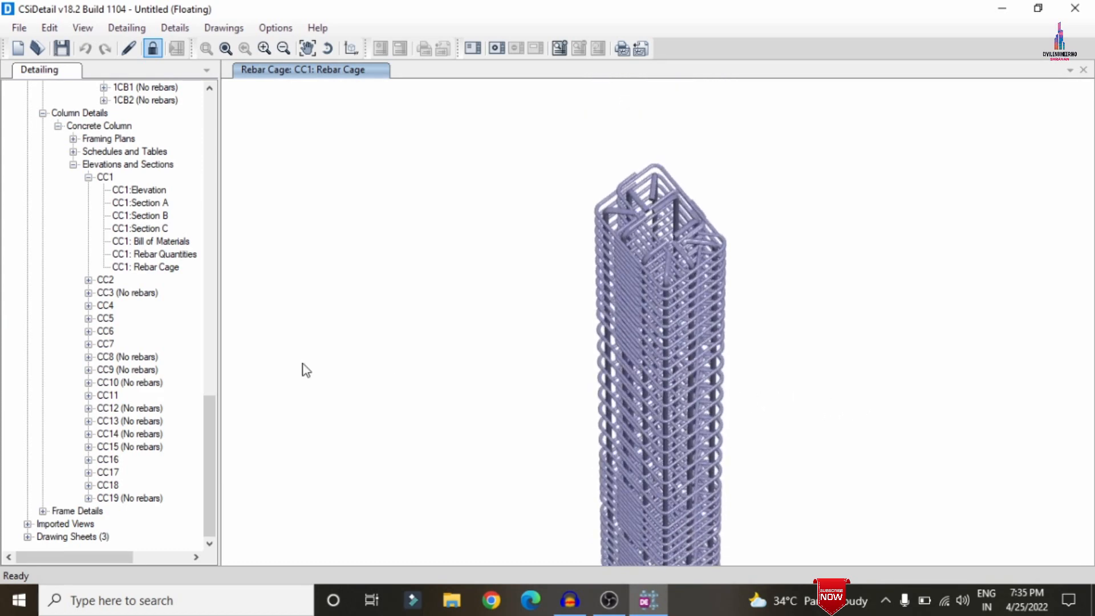
pyautogui.moveTo(215, 447); pyautogui.dragTo(200, 276)
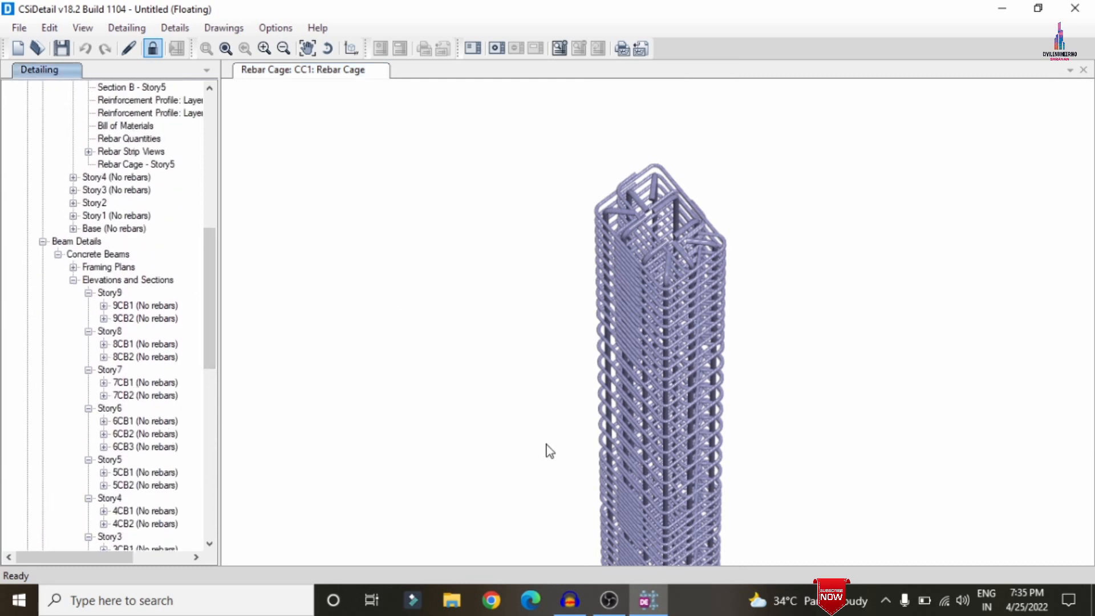